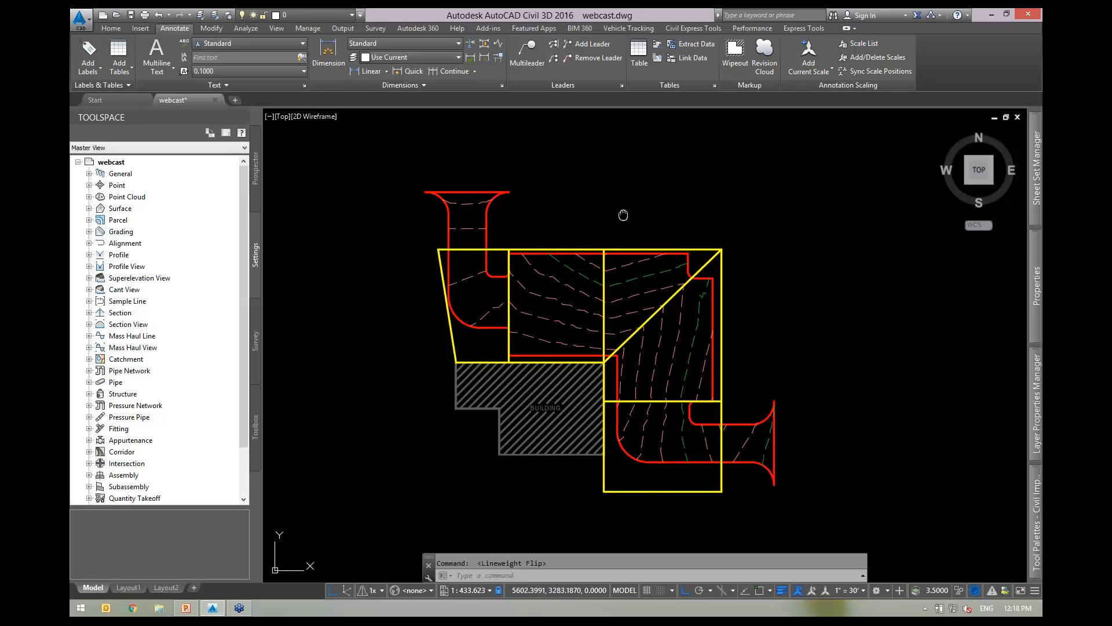
# Pan and zoom the site plan to the curved lot corner beside the hatched building.
pyautogui.moveTo(624, 213); pyautogui.dragTo(686, 211, button='middle')
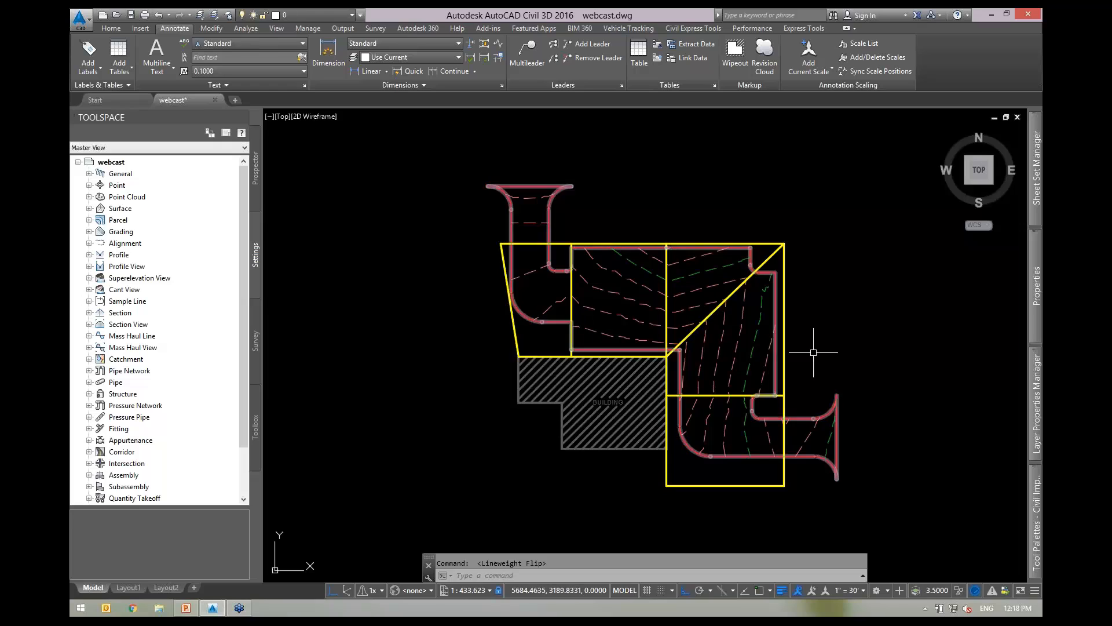
pyautogui.scroll(2, 815, 350)
pyautogui.scroll(-2, 831, 348)
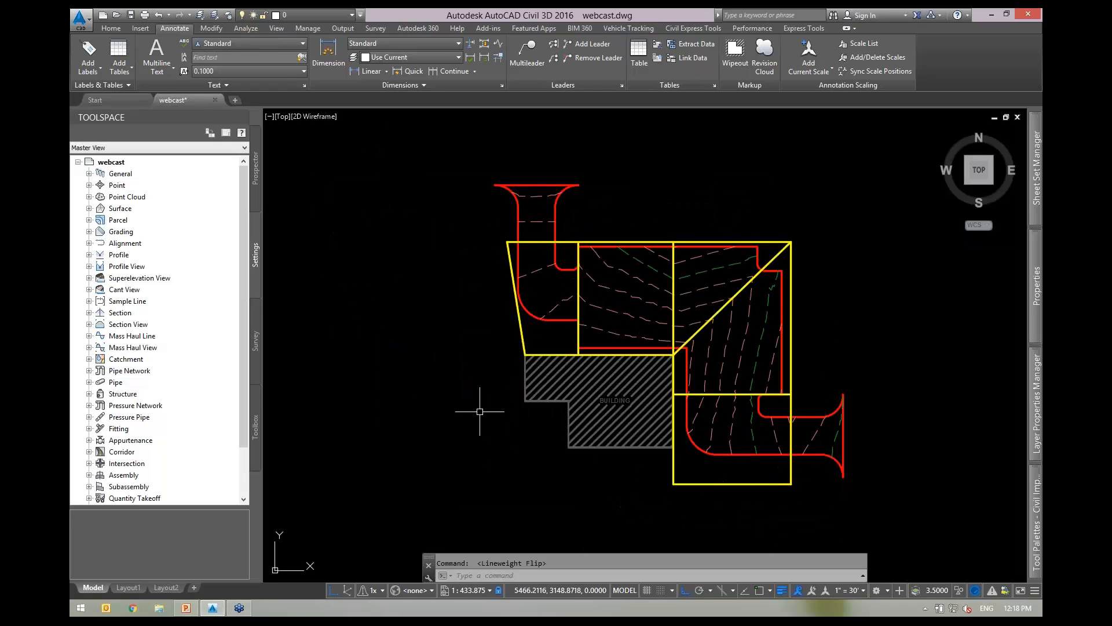
pyautogui.moveTo(448, 402); pyautogui.dragTo(381, 417, button='middle')
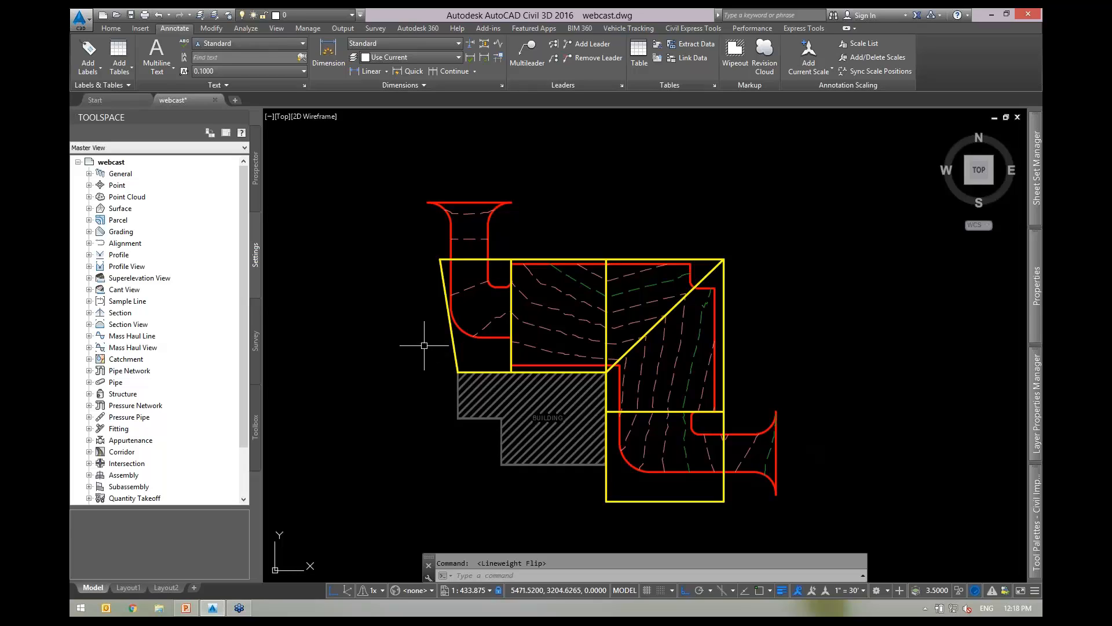
pyautogui.scroll(2, 441, 316)
pyautogui.scroll(4, 440, 316)
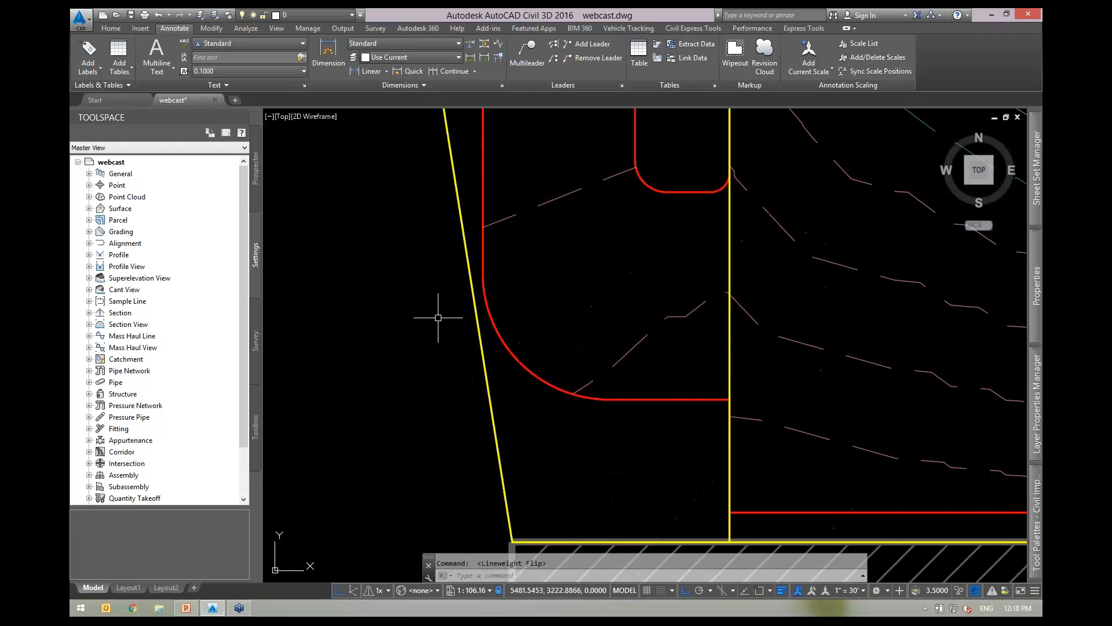
pyautogui.scroll(-2, 502, 337)
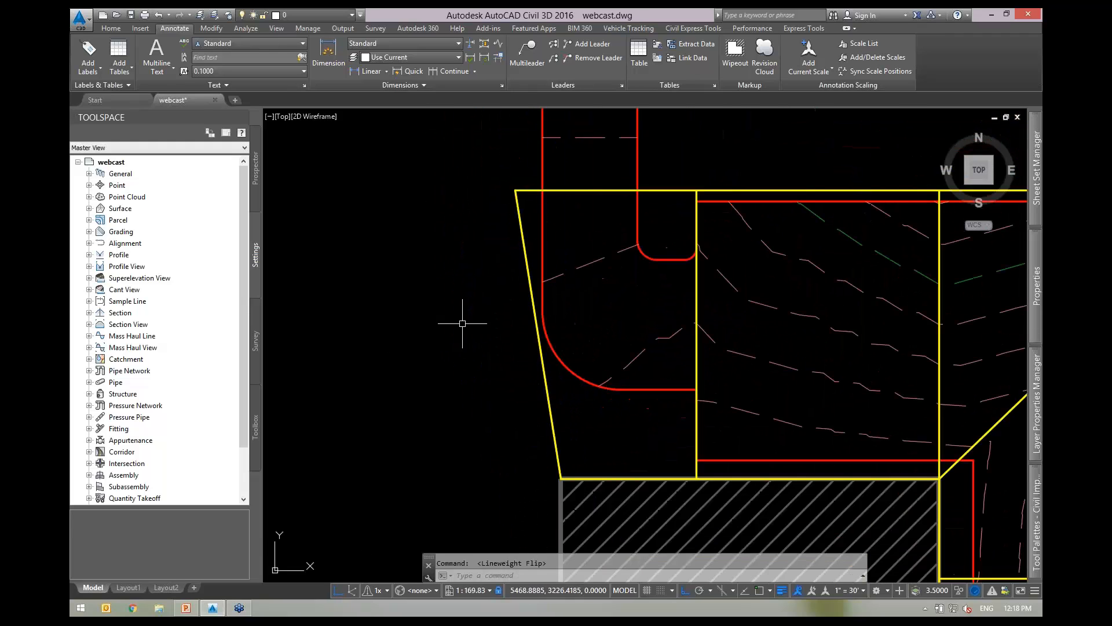
pyautogui.moveTo(464, 323)
pyautogui.mouseDown(button='middle')
pyautogui.moveTo(559, 330)
pyautogui.moveTo(583, 311)
pyautogui.moveTo(635, 324)
pyautogui.mouseUp(button='middle')
pyautogui.scroll(2, 583, 309)
pyautogui.scroll(-2, 583, 310)
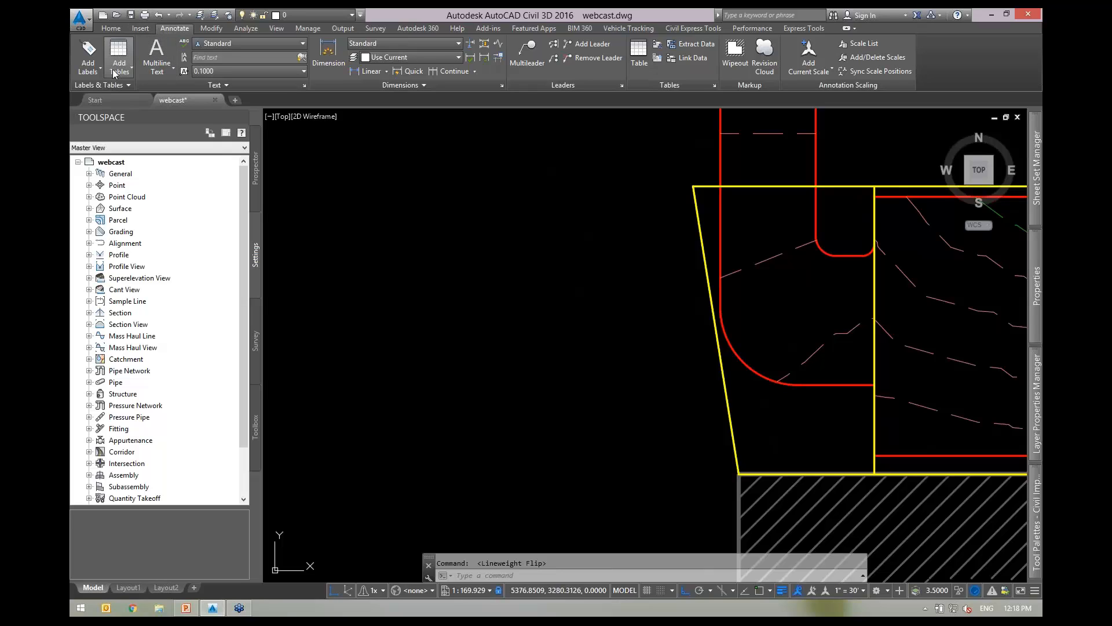
# Set Add Feature Line Labels to Line and Curve, Multiple Segment, Grade Only, and start placing.
pyautogui.click(89, 67)
pyautogui.moveTo(121, 132)
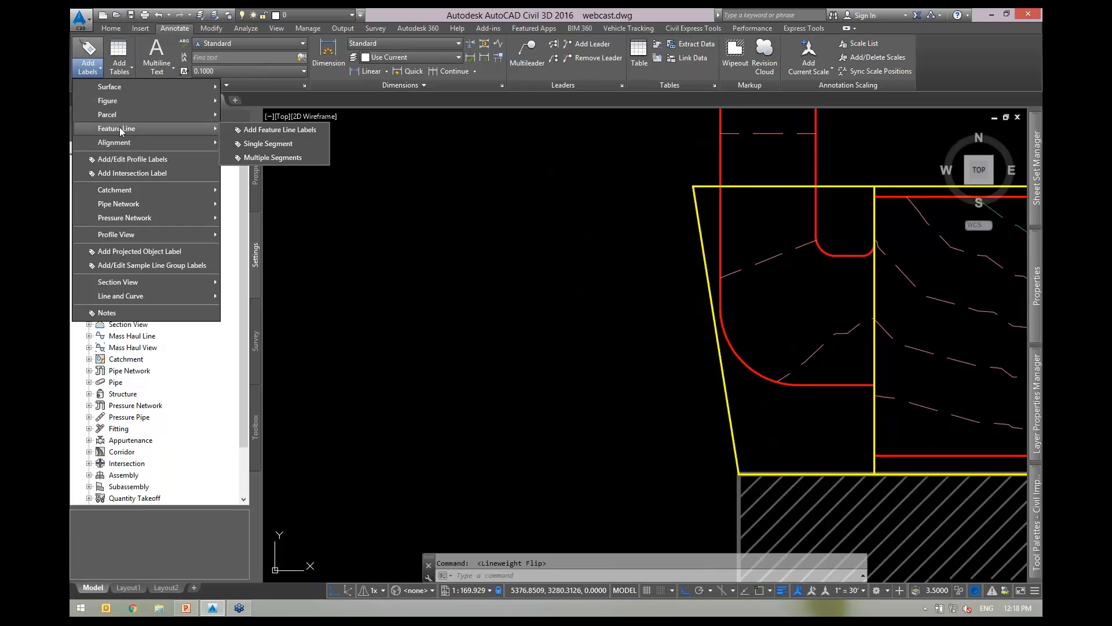
pyautogui.click(285, 131)
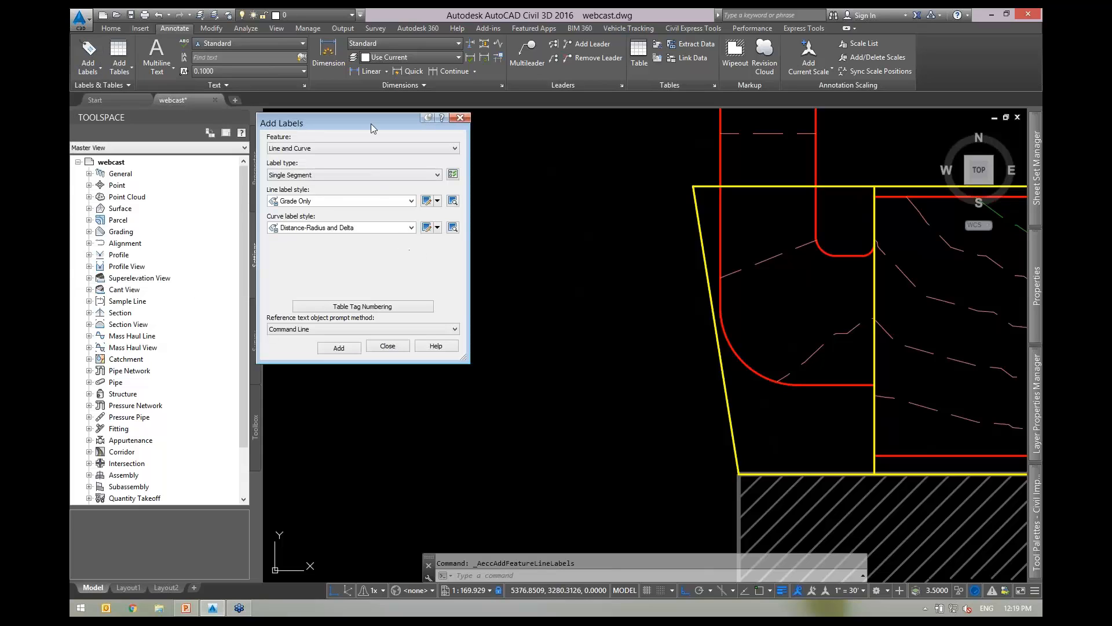
pyautogui.moveTo(381, 129)
pyautogui.mouseDown()
pyautogui.moveTo(390, 131)
pyautogui.moveTo(370, 128)
pyautogui.mouseUp()
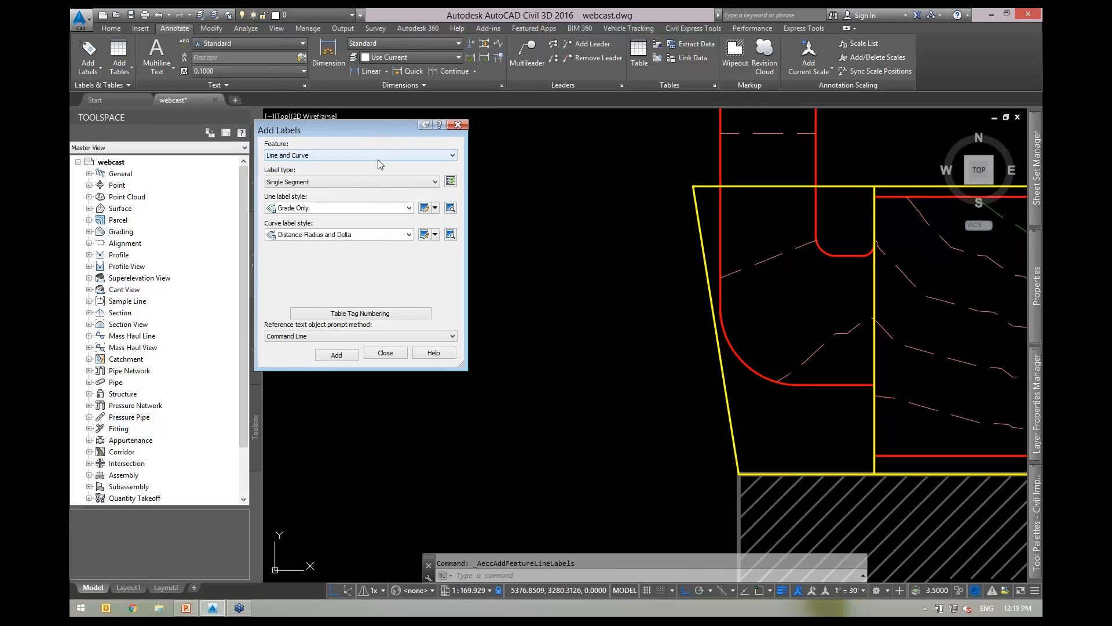
pyautogui.click(335, 156)
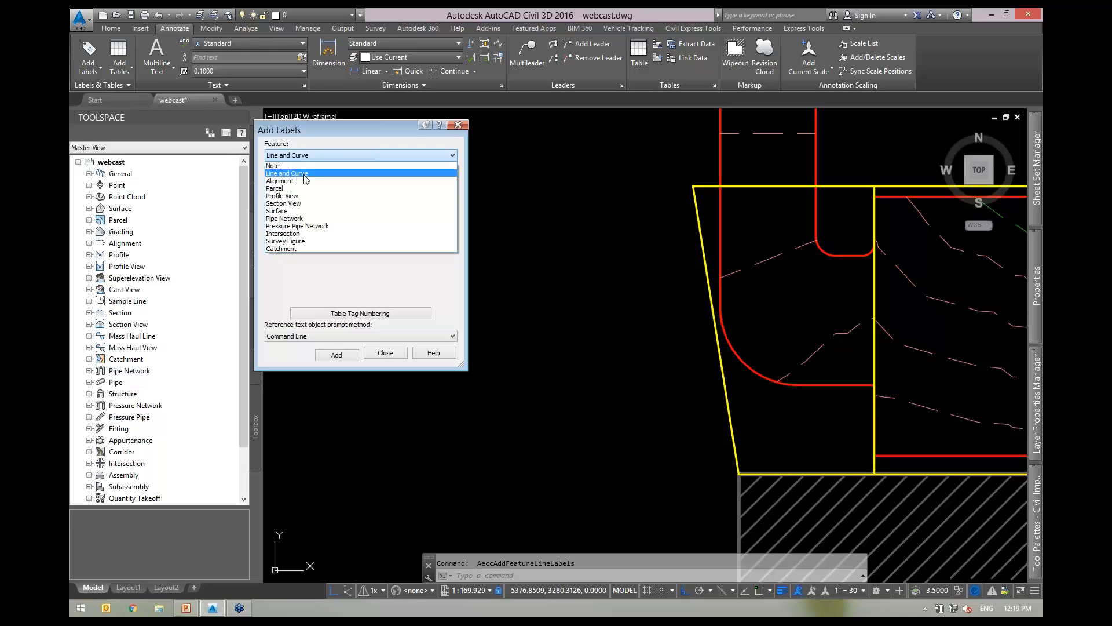
pyautogui.click(344, 131)
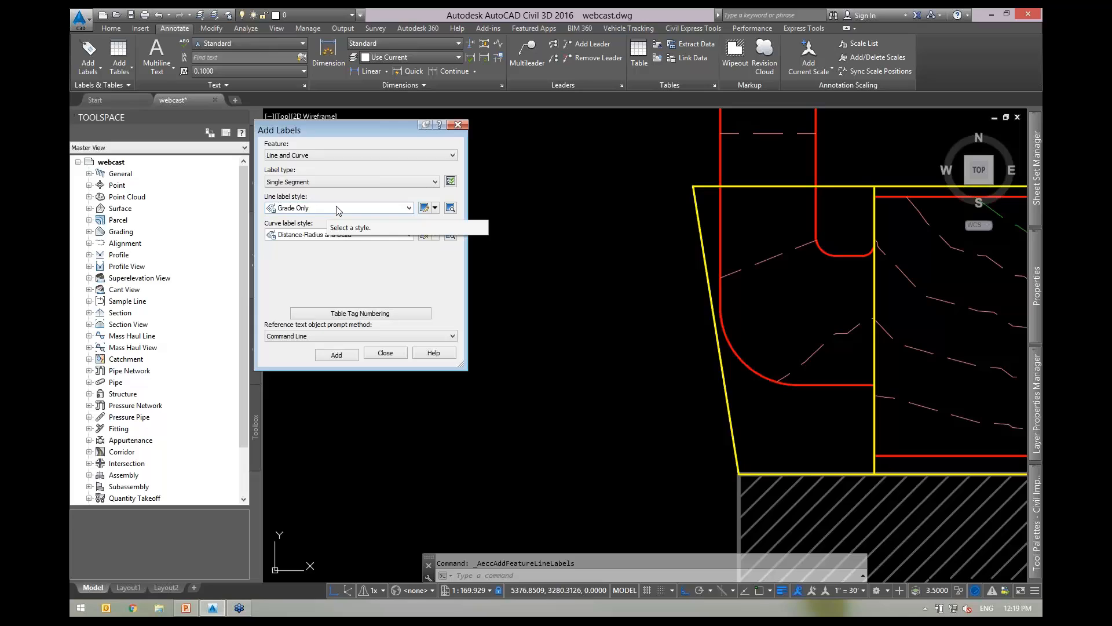
pyautogui.click(315, 184)
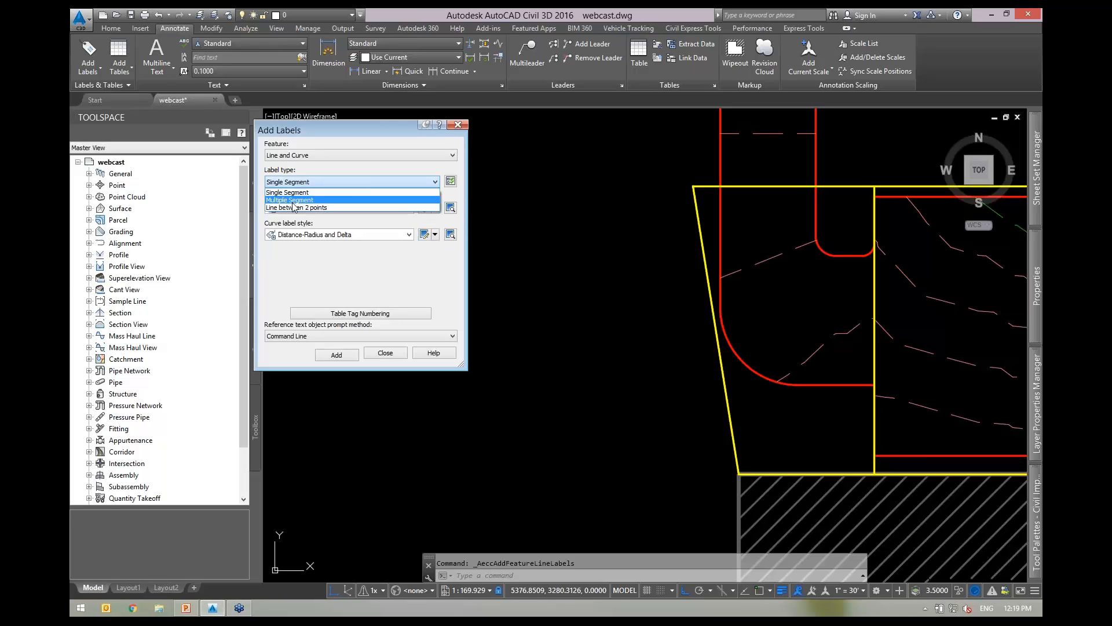
pyautogui.click(293, 200)
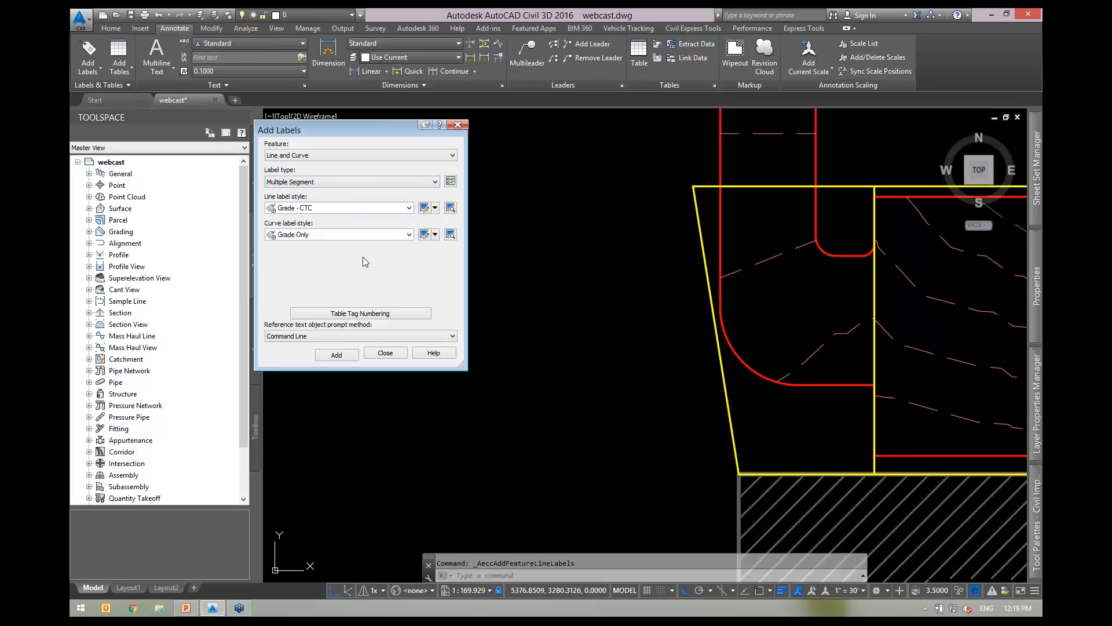
pyautogui.click(332, 209)
pyautogui.click(316, 296)
pyautogui.click(337, 354)
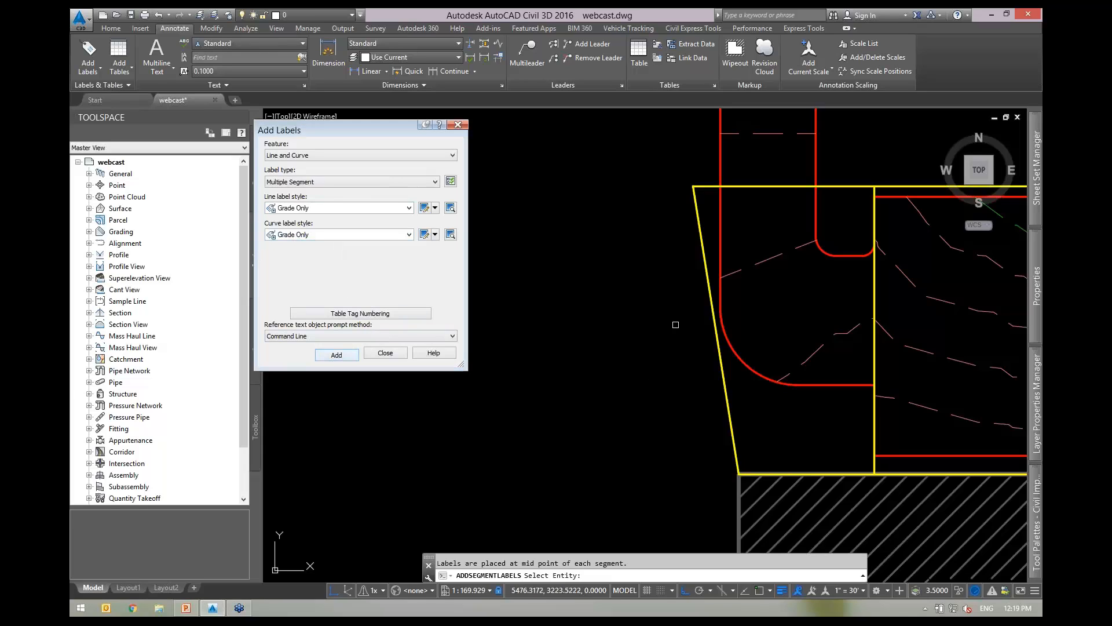
# Label every segment of the lot feature line with Grade Only labels, then finish labelling.
pyautogui.scroll(-6, 702, 259)
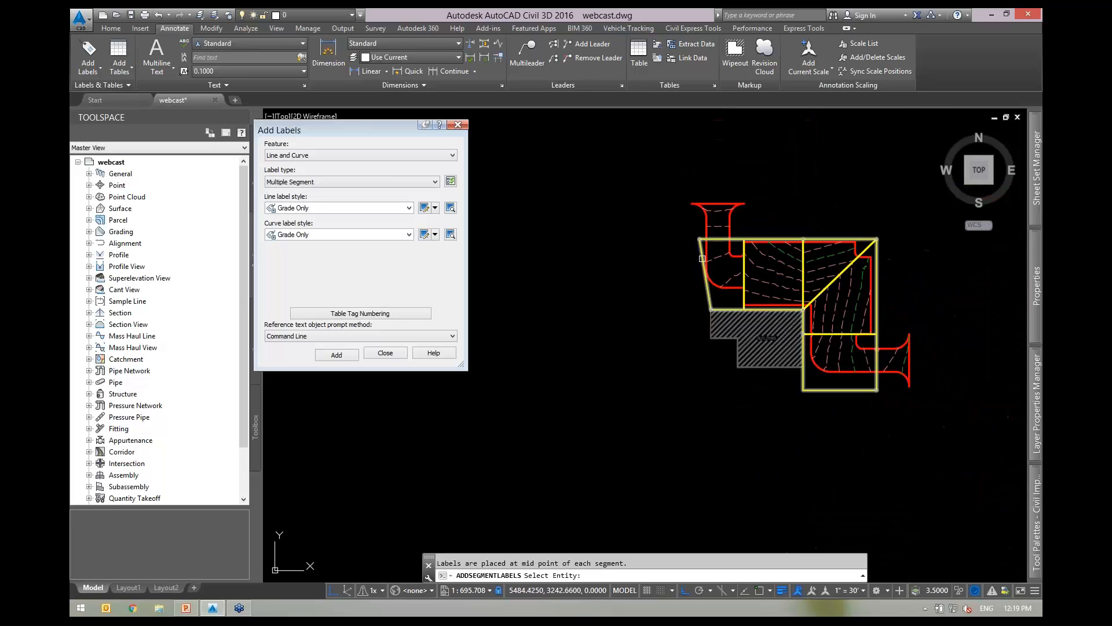
pyautogui.scroll(4, 716, 294)
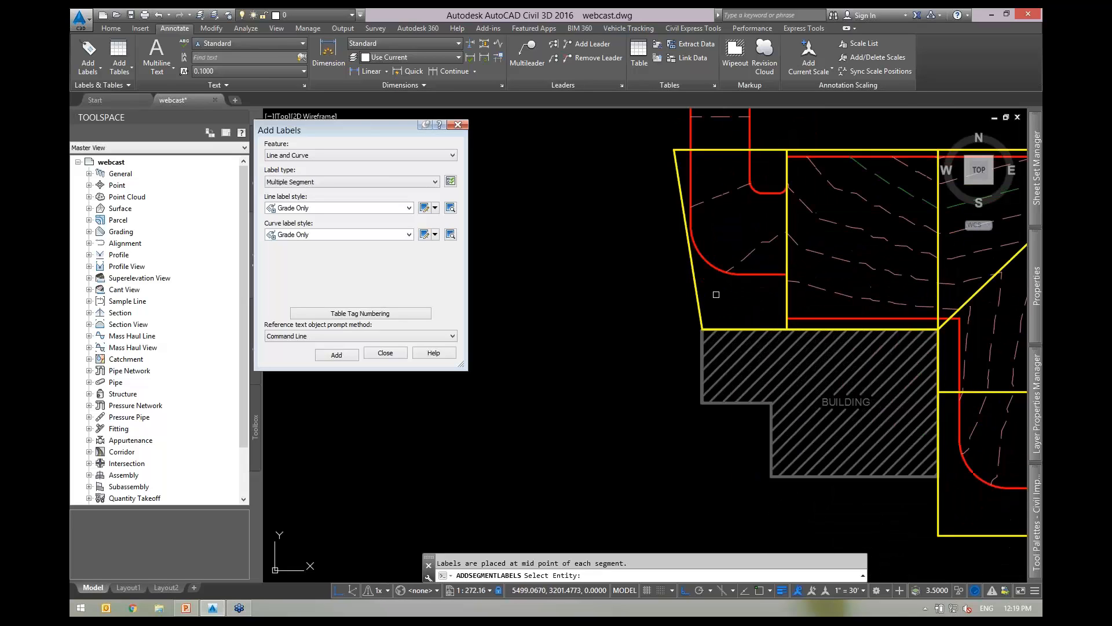
pyautogui.click(695, 278)
pyautogui.moveTo(696, 279); pyautogui.dragTo(599, 312, button='middle')
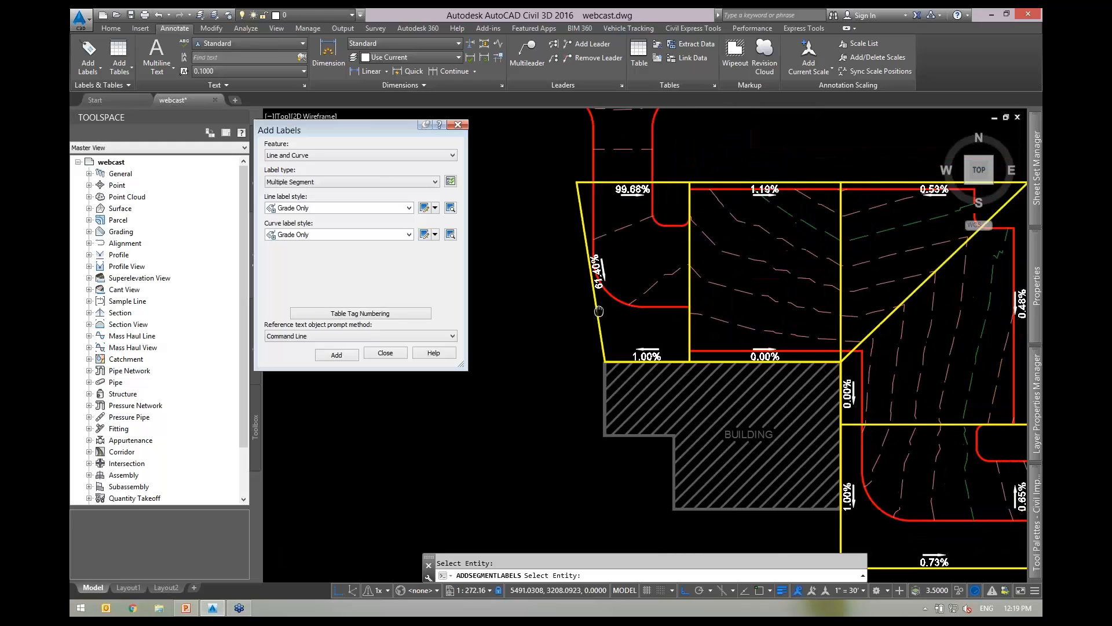
pyautogui.scroll(2, 630, 304)
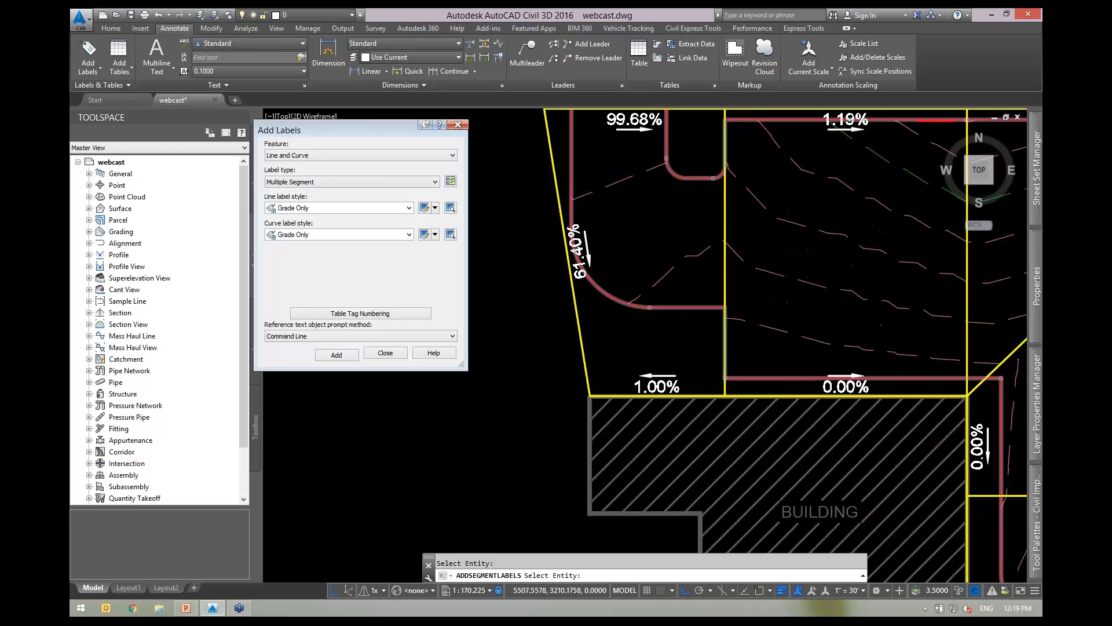
pyautogui.scroll(-2, 649, 306)
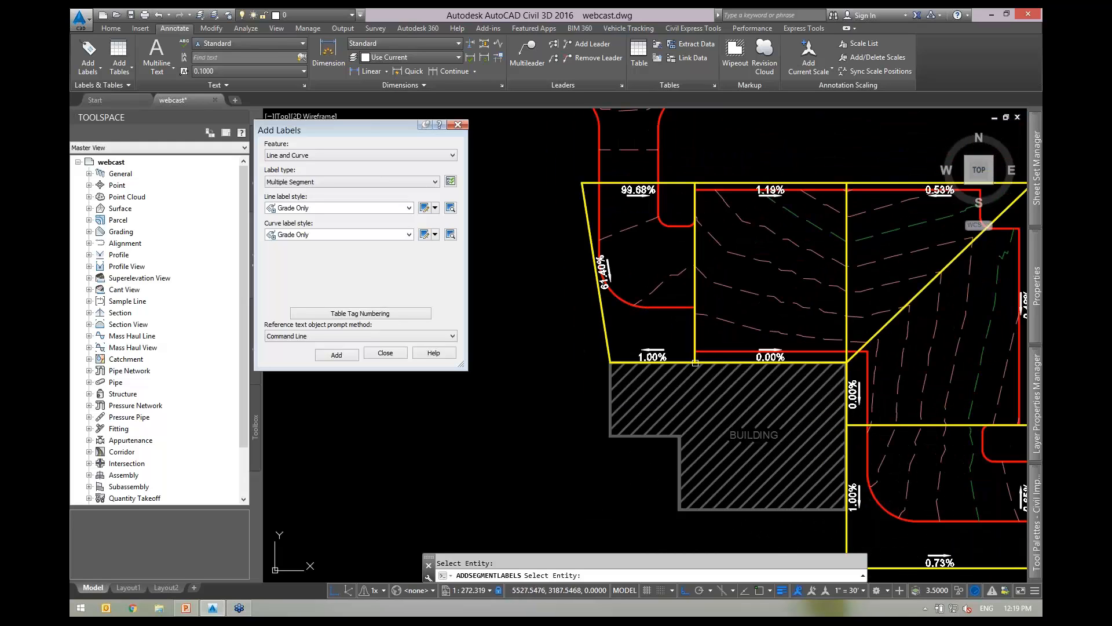
pyautogui.press('Escape')
# Select the lot feature line at the curve and start Quick Elevation Edit.
pyautogui.scroll(2, 635, 338)
pyautogui.moveTo(630, 324); pyautogui.dragTo(653, 411, button='middle')
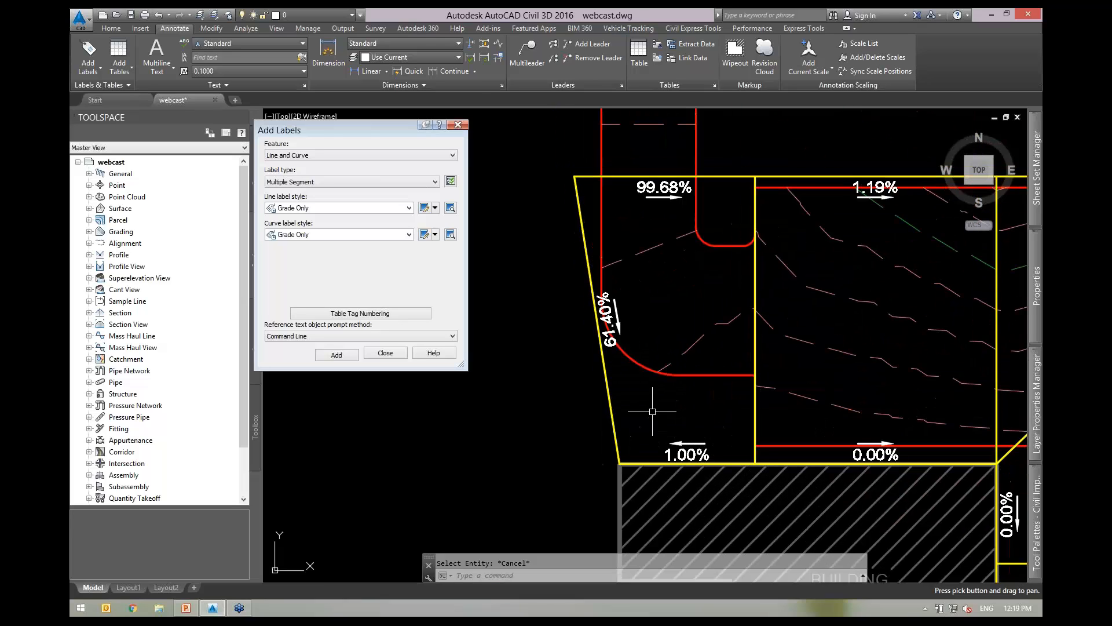
pyautogui.click(623, 402)
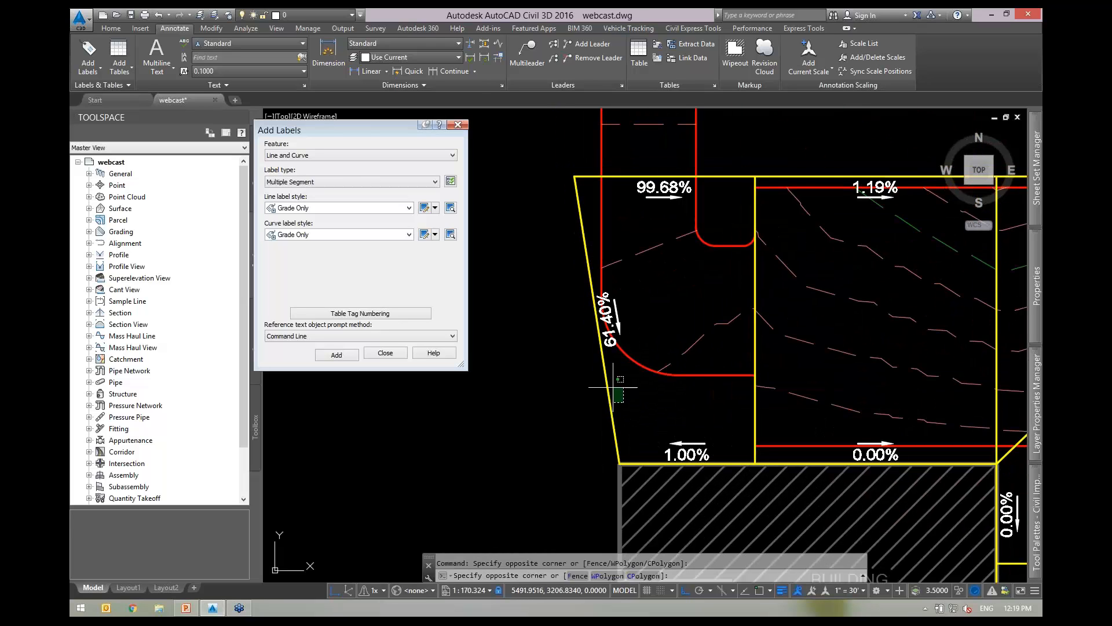
pyautogui.click(613, 387)
pyautogui.scroll(2, 613, 383)
pyautogui.scroll(-2, 711, 322)
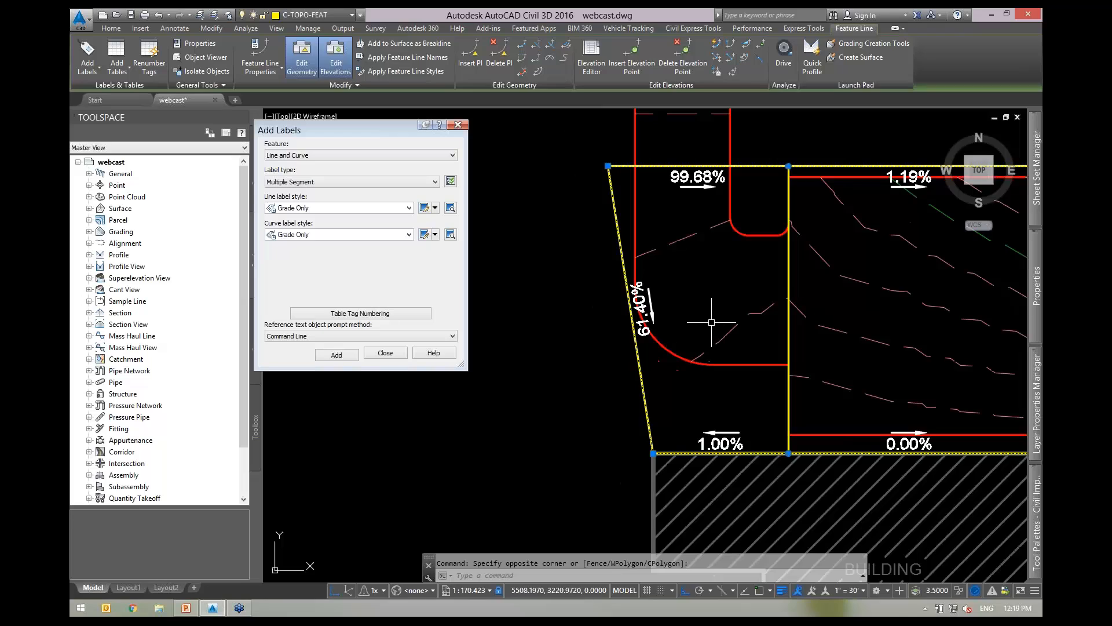
pyautogui.click(718, 45)
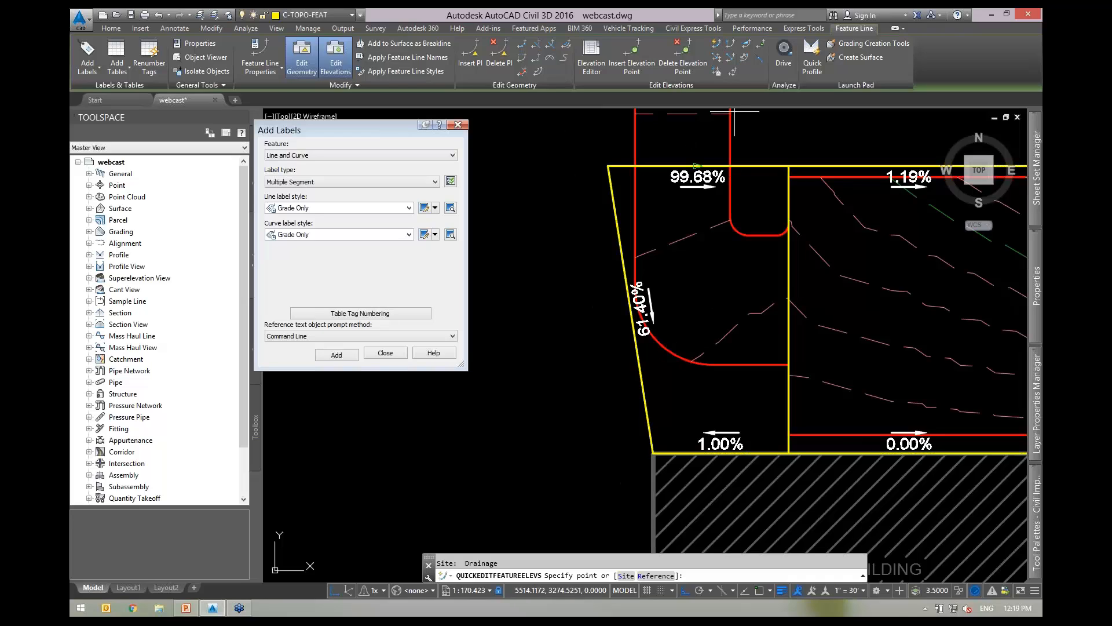
# Give the curved segment a -2 grade so it reads 2.00%, then end the edit.
pyautogui.click(628, 302)
pyautogui.write('-2')
pyautogui.press('Return')
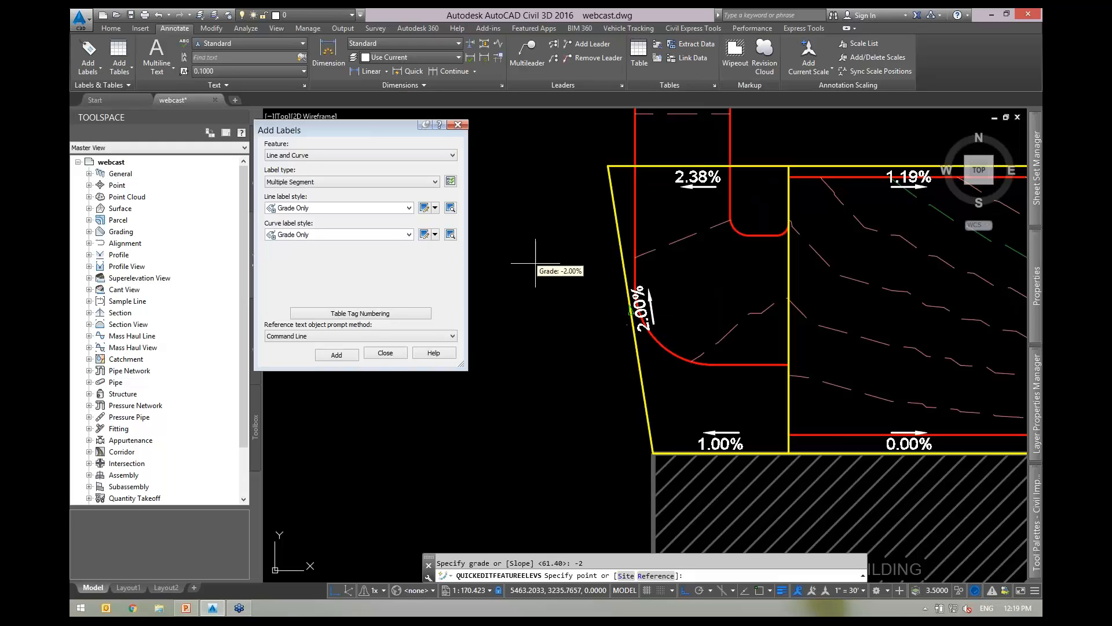
pyautogui.scroll(2, 667, 312)
pyautogui.press('Escape')
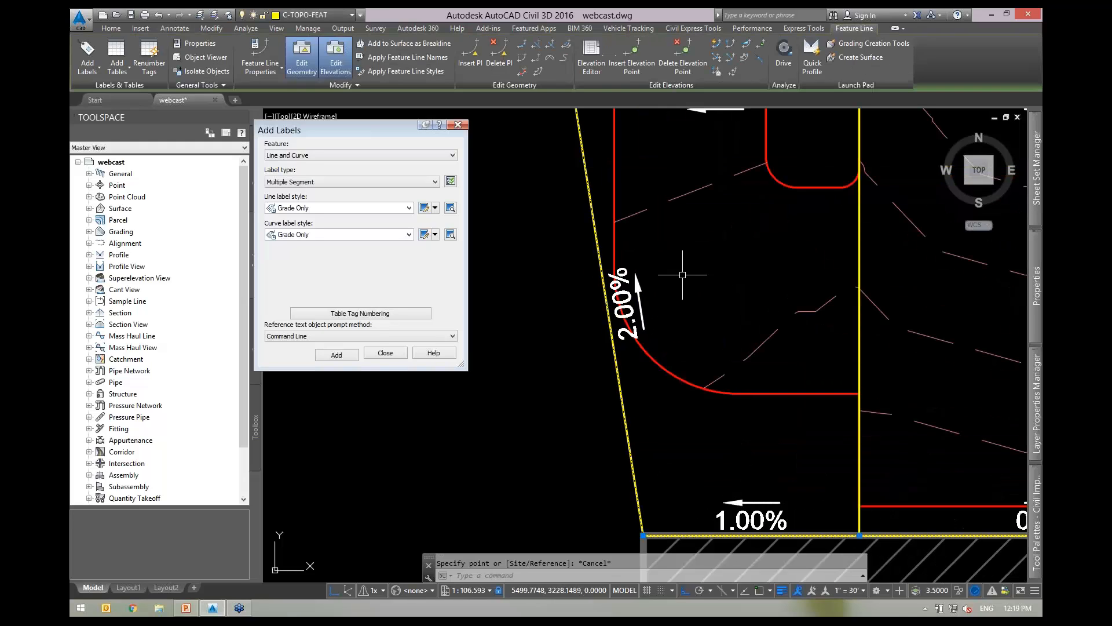
# Frame the whole relabelled feature line and clear the selection.
pyautogui.moveTo(679, 273); pyautogui.dragTo(713, 353, button='middle')
pyautogui.scroll(-2, 718, 304)
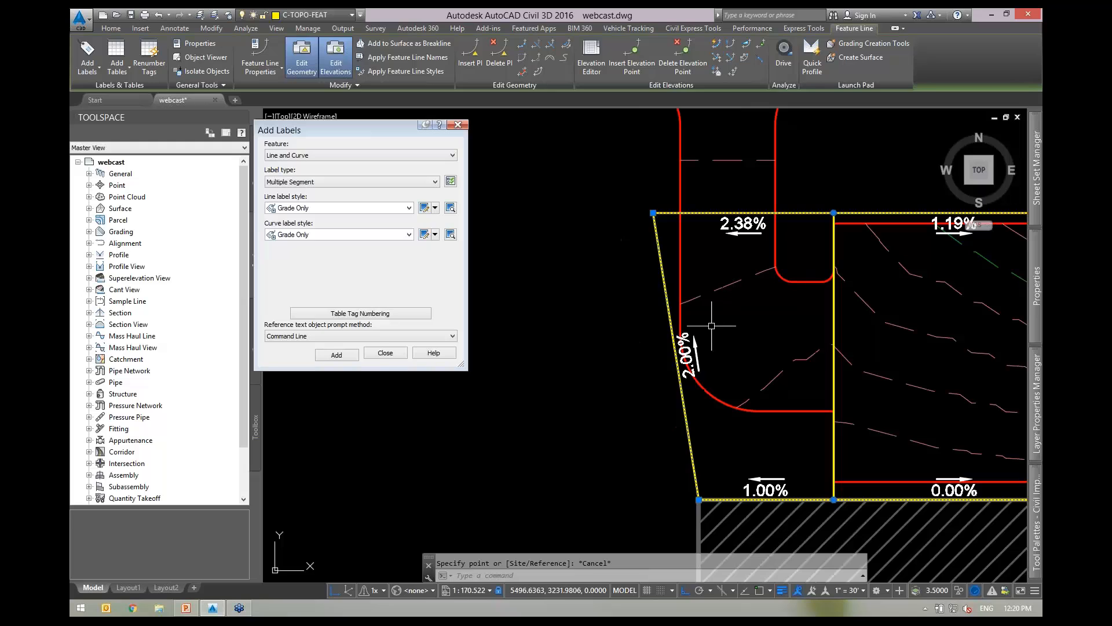
pyautogui.scroll(2, 678, 273)
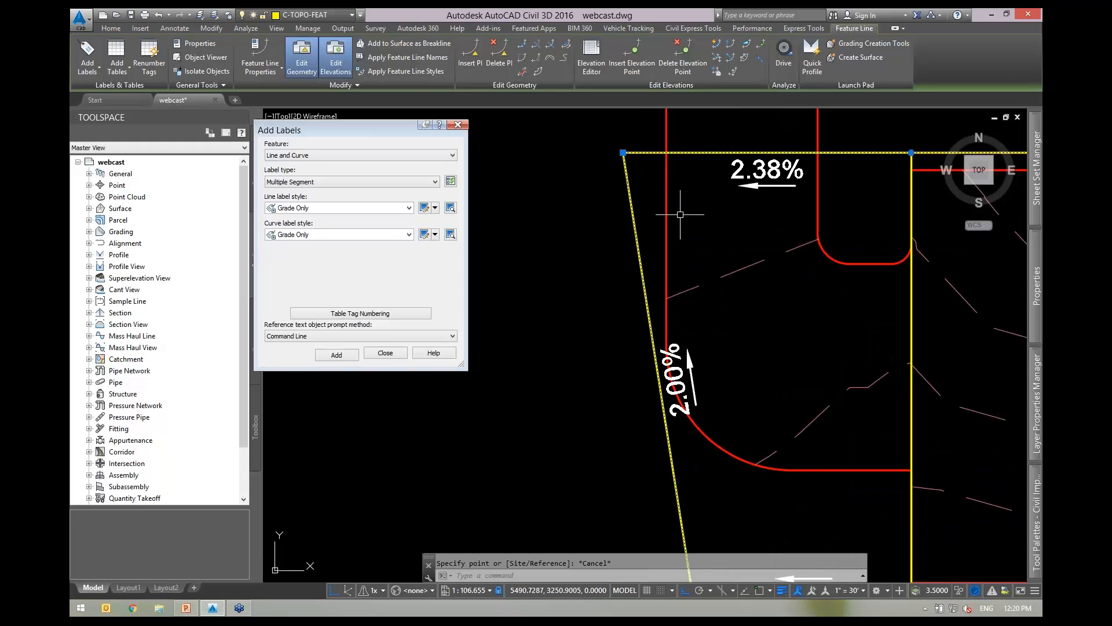
pyautogui.scroll(-2, 679, 197)
pyautogui.moveTo(712, 271)
pyautogui.mouseDown(button='middle')
pyautogui.moveTo(686, 266)
pyautogui.moveTo(783, 329)
pyautogui.mouseUp(button='middle')
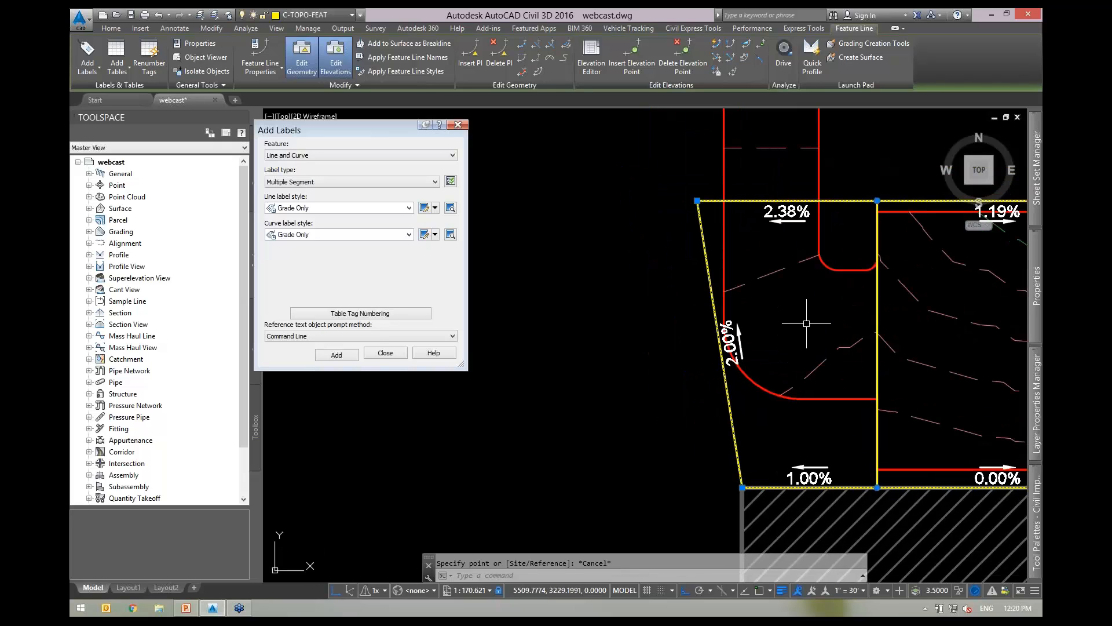
pyautogui.moveTo(805, 324); pyautogui.dragTo(731, 321, button='middle')
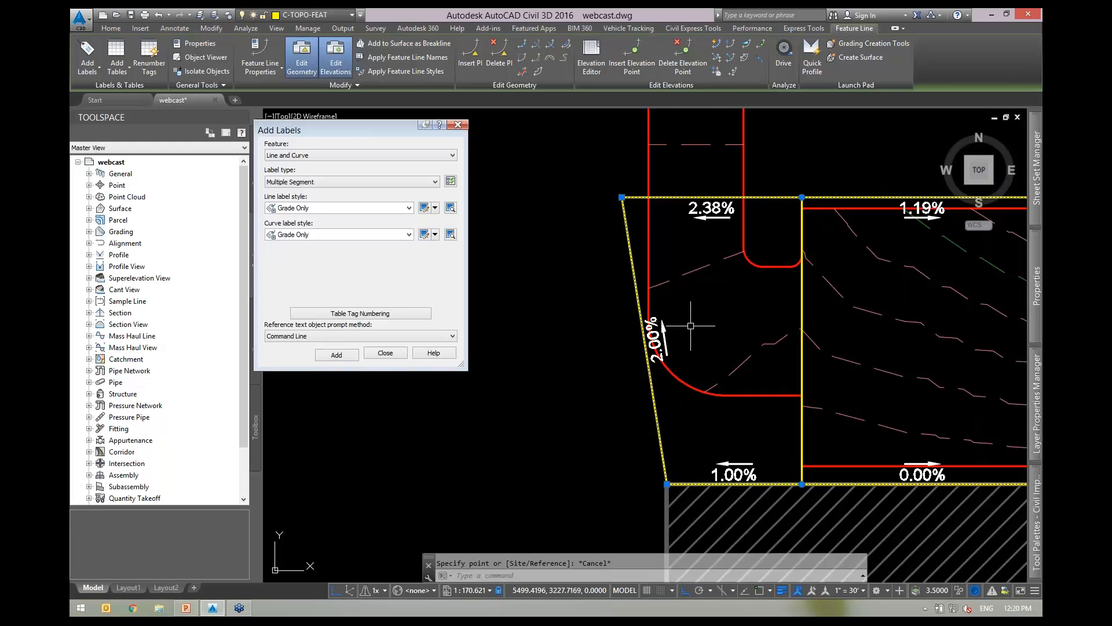
pyautogui.scroll(2, 667, 307)
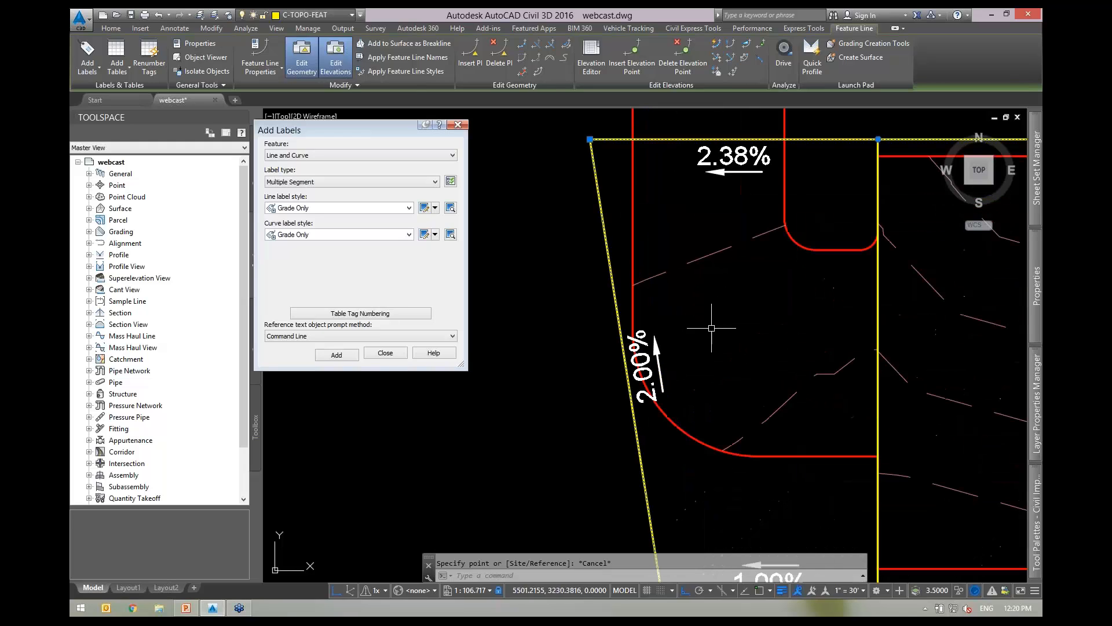
pyautogui.moveTo(713, 324); pyautogui.dragTo(686, 331, button='middle')
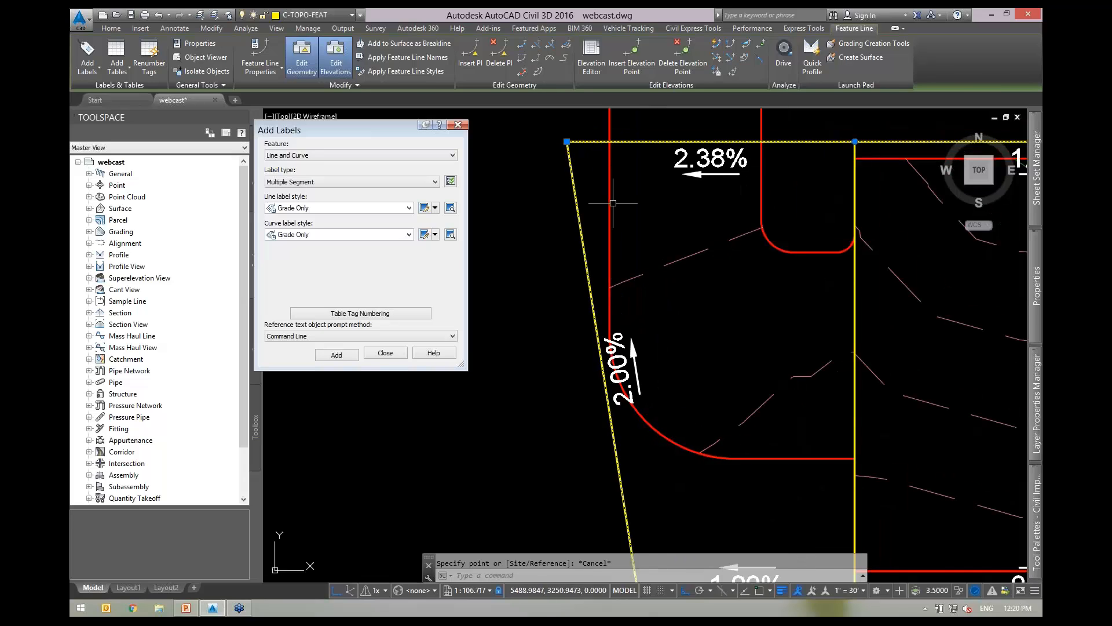
pyautogui.scroll(-2, 613, 211)
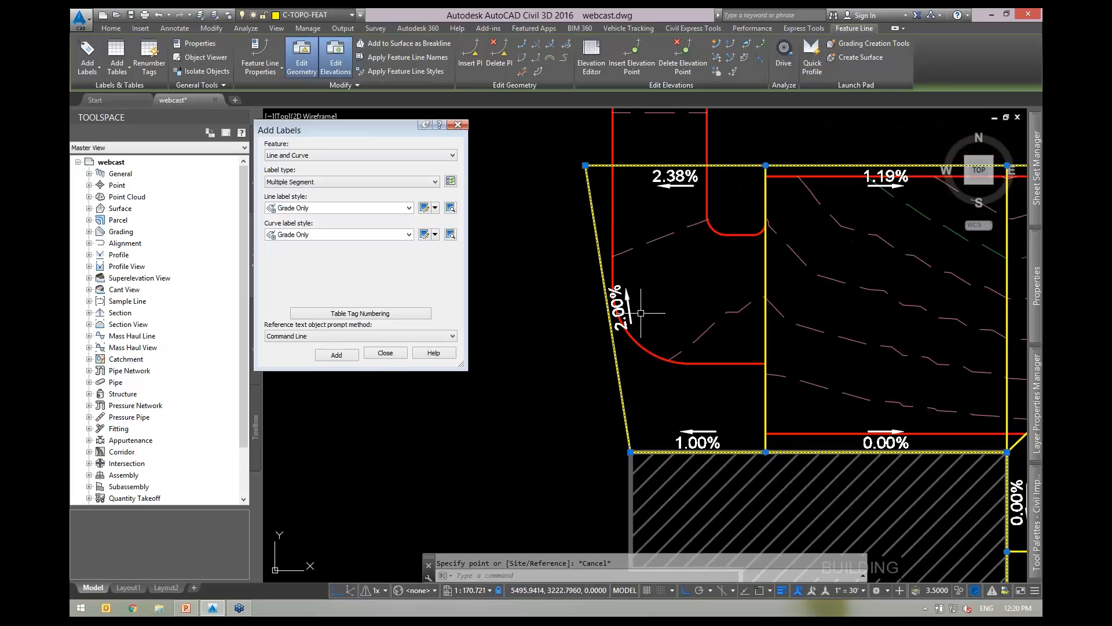
pyautogui.press('Escape')
# Inspect the 2.00% and 2.38% grade labels, deselecting each afterwards.
pyautogui.click(621, 306)
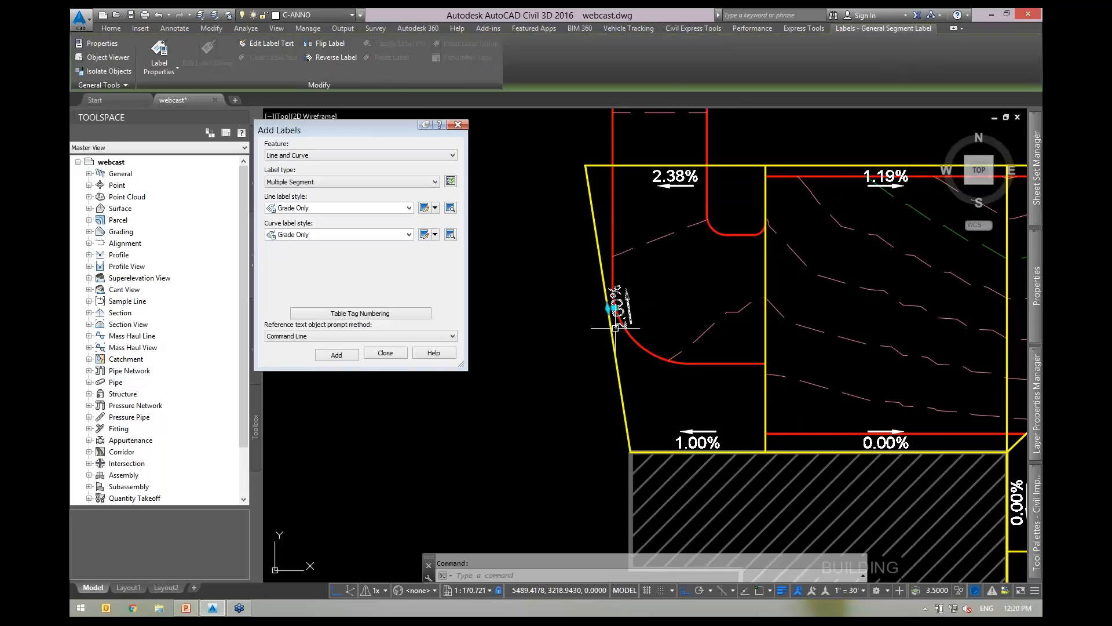
pyautogui.press('Escape')
pyautogui.click(676, 182)
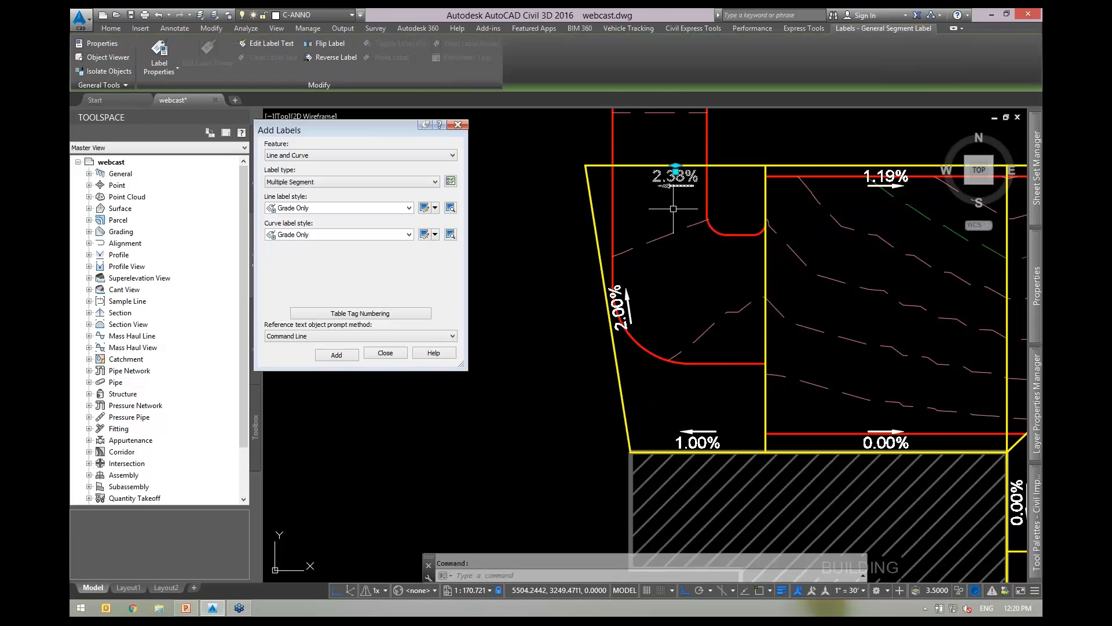
pyautogui.moveTo(683, 218); pyautogui.dragTo(714, 262, button='middle')
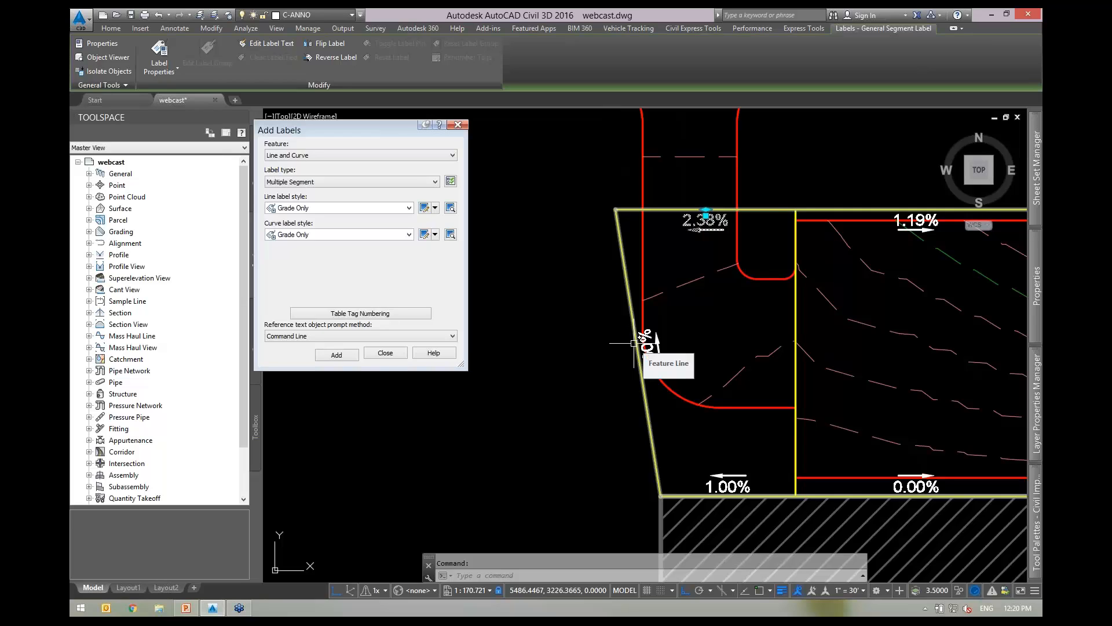
pyautogui.press('Escape')
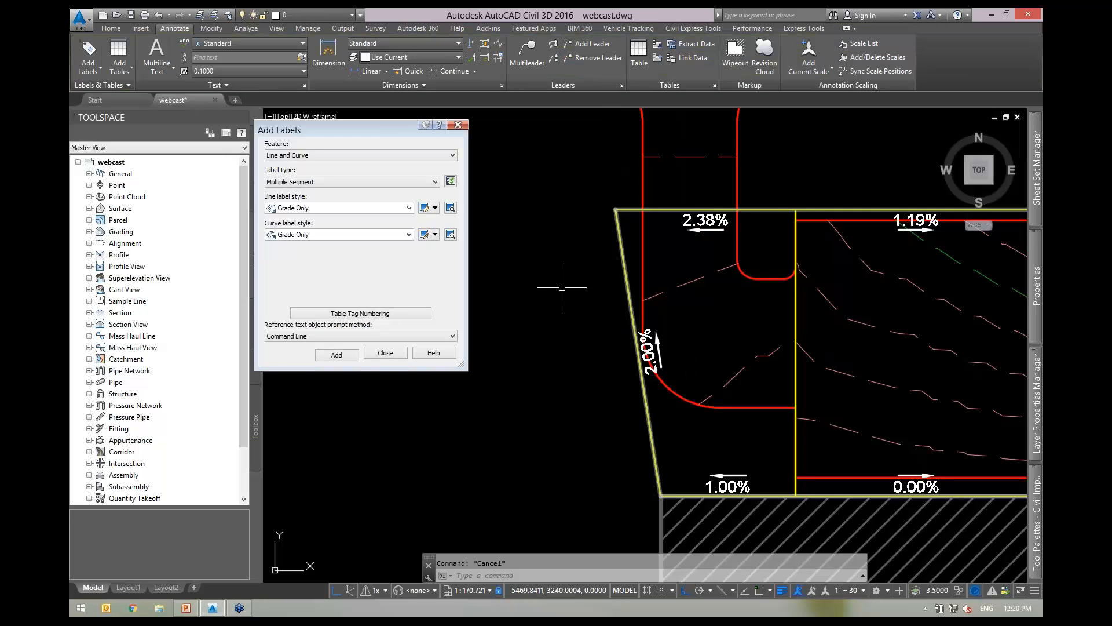
# Edit the Grade Only line label style and rename it Grade and Elev.
pyautogui.click(426, 208)
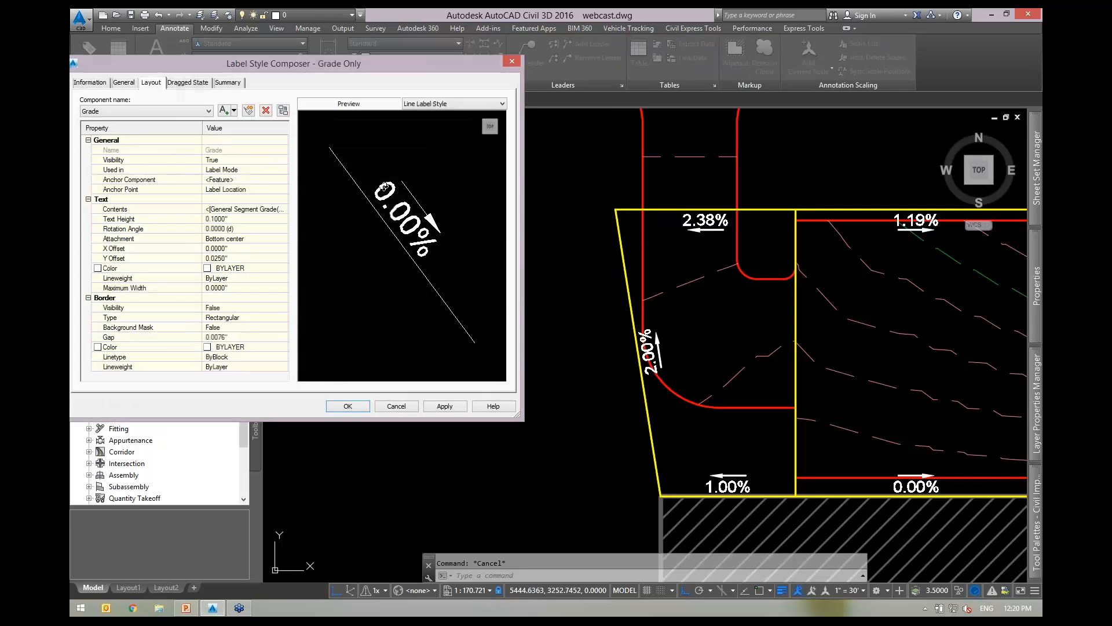
pyautogui.click(98, 84)
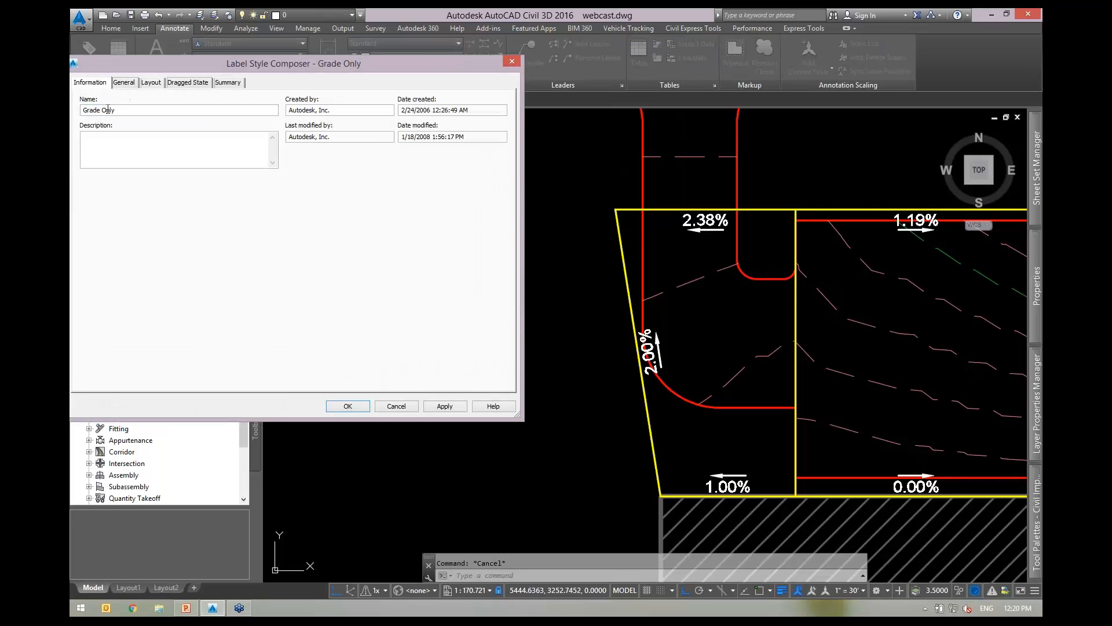
pyautogui.moveTo(108, 110); pyautogui.dragTo(188, 110)
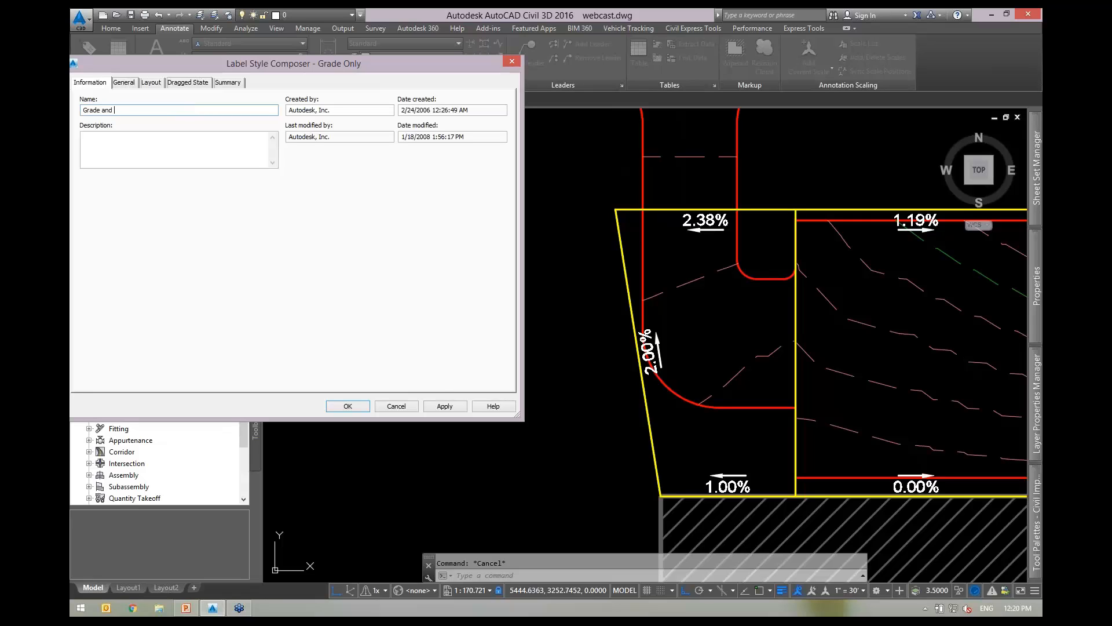
pyautogui.click(149, 84)
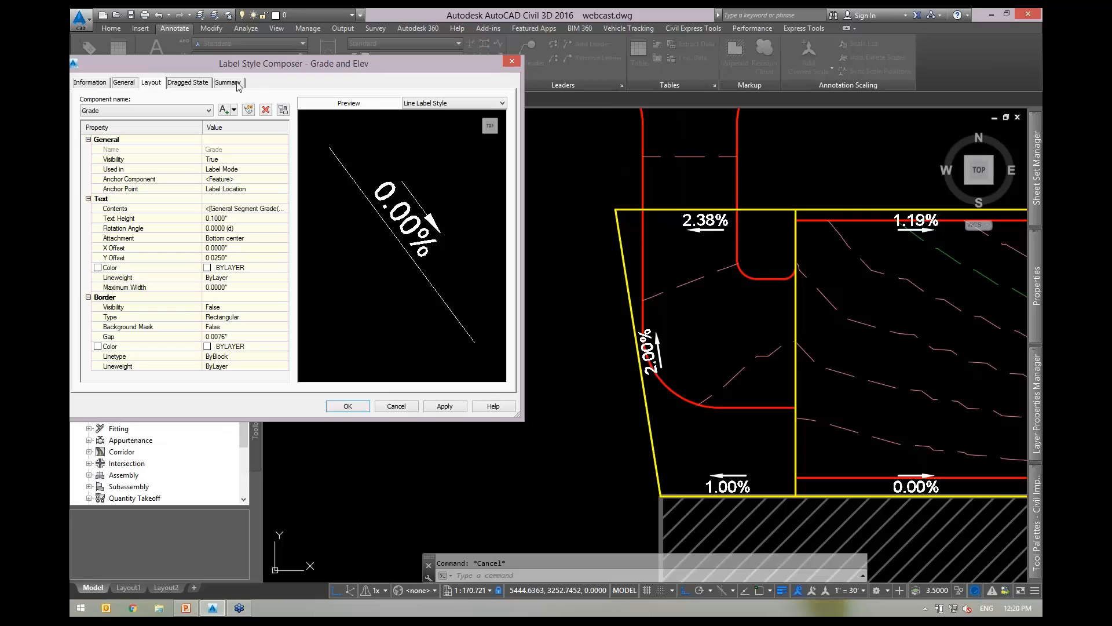
pyautogui.moveTo(269, 67); pyautogui.dragTo(295, 74)
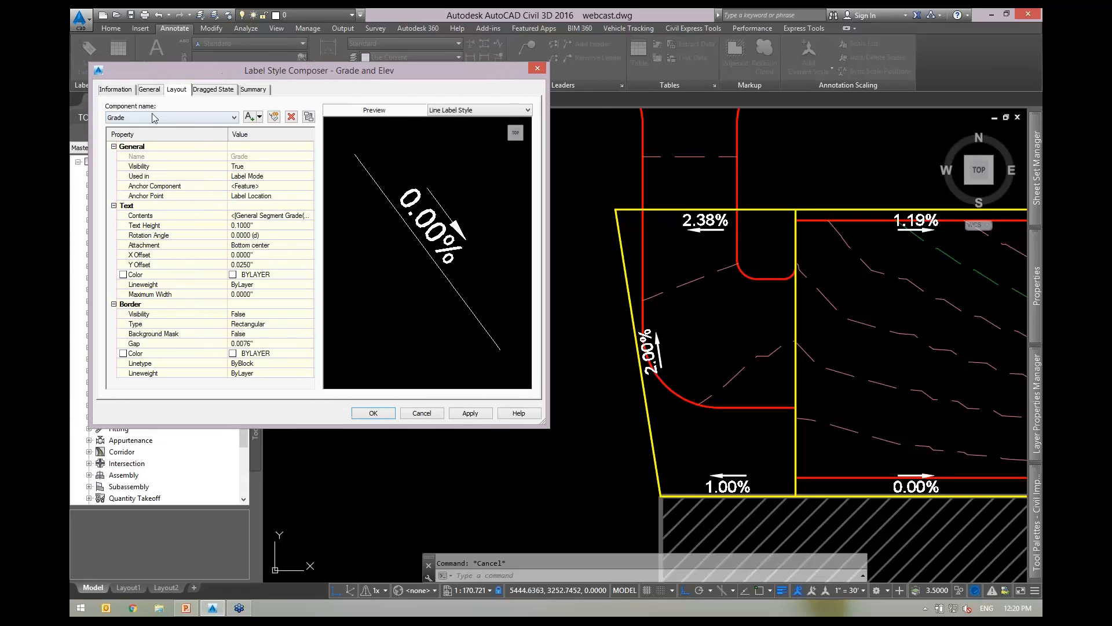
# Add a text component named 'elev start' anchored at the segment Start.
pyautogui.click(142, 117)
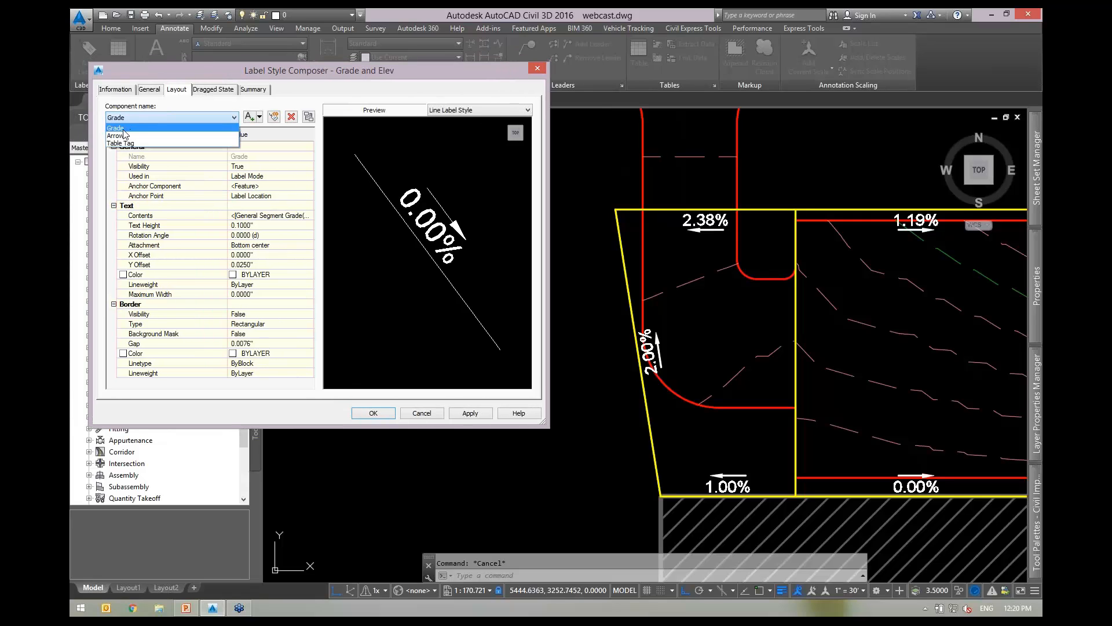
pyautogui.click(190, 72)
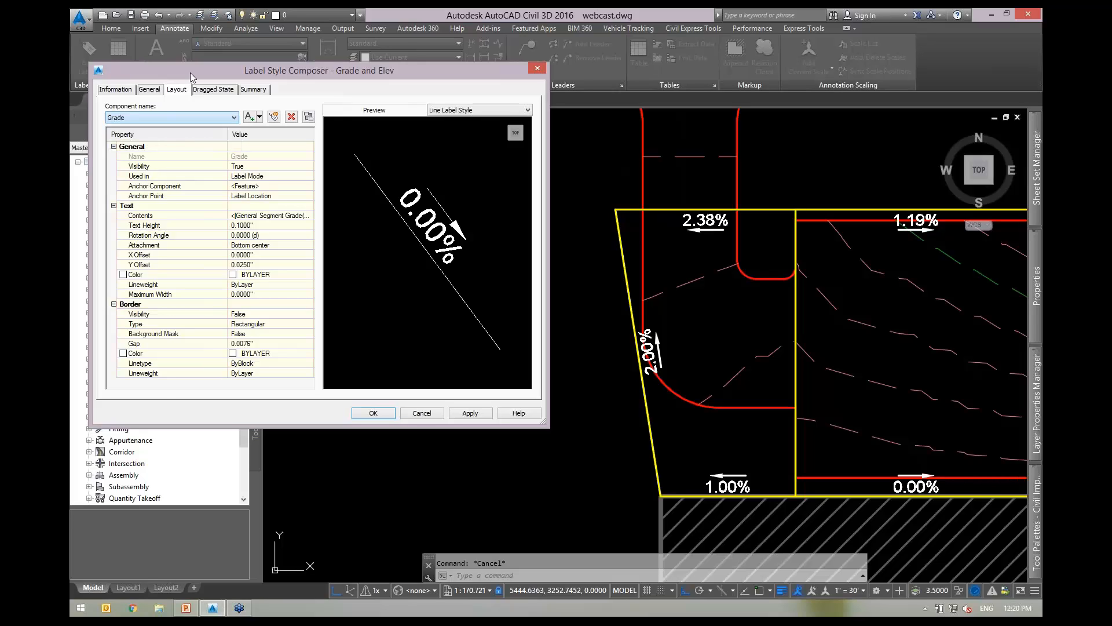
pyautogui.click(259, 116)
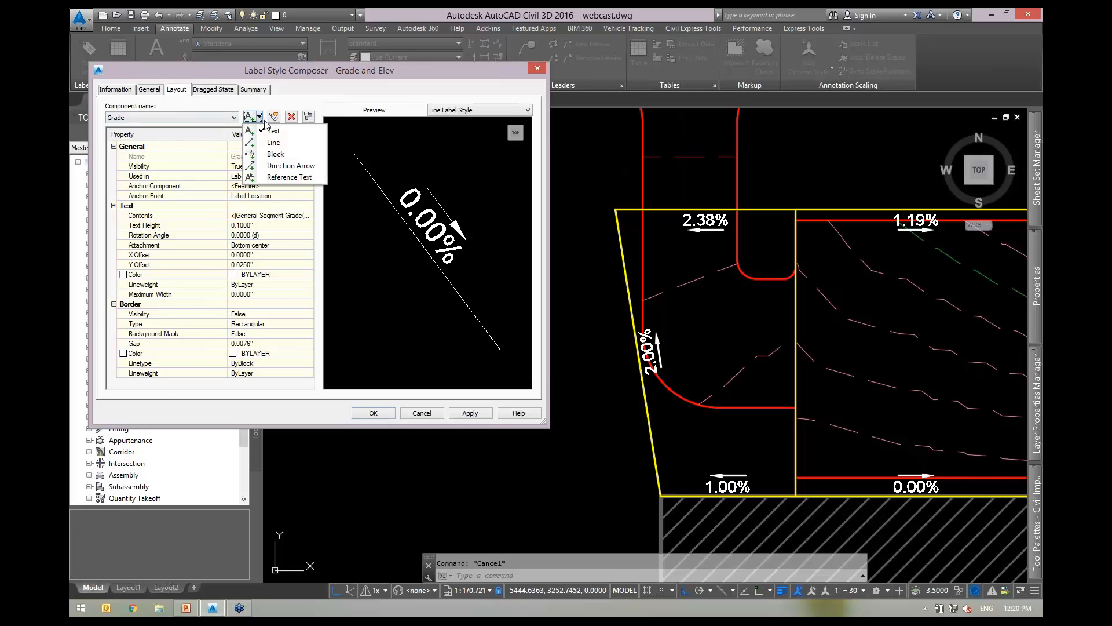
pyautogui.click(272, 127)
pyautogui.click(265, 156)
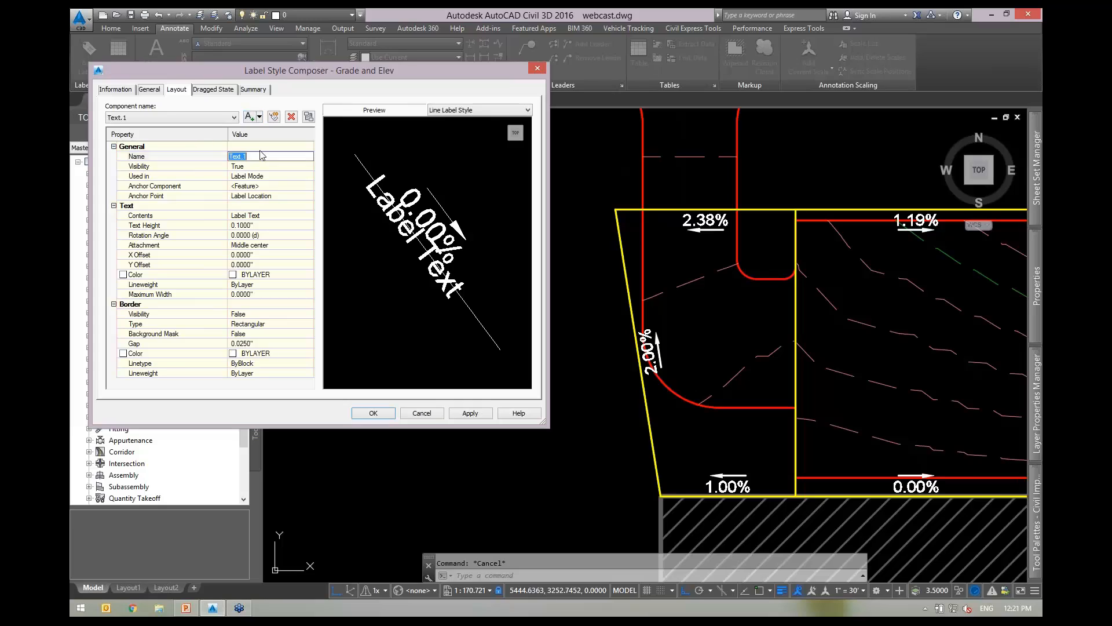
pyautogui.write('elev start')
pyautogui.click(264, 187)
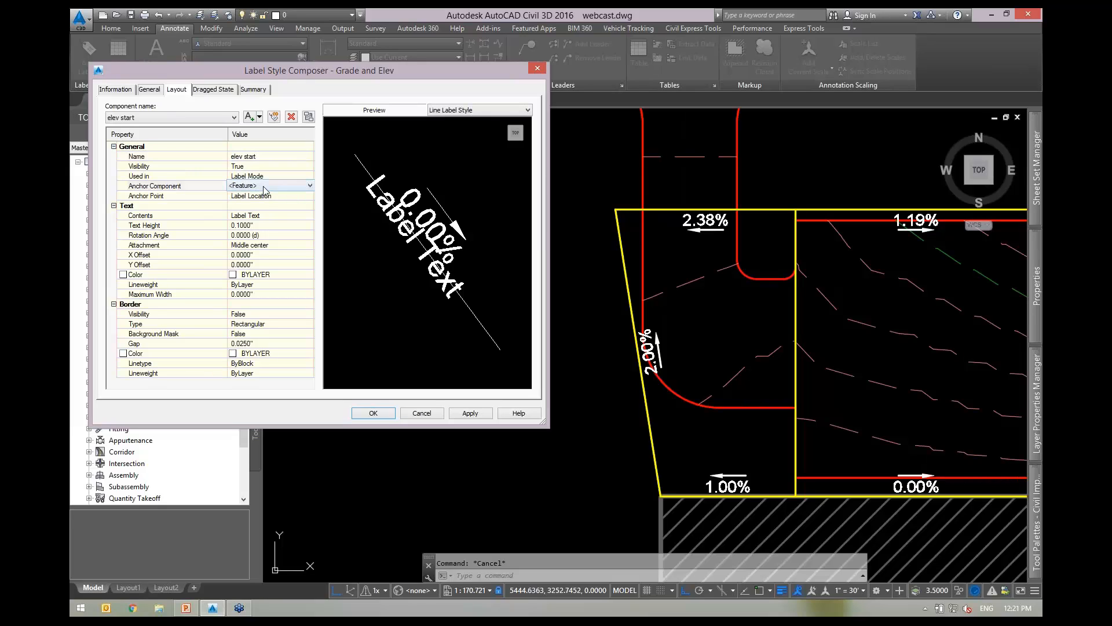
pyautogui.click(269, 195)
pyautogui.click(269, 195)
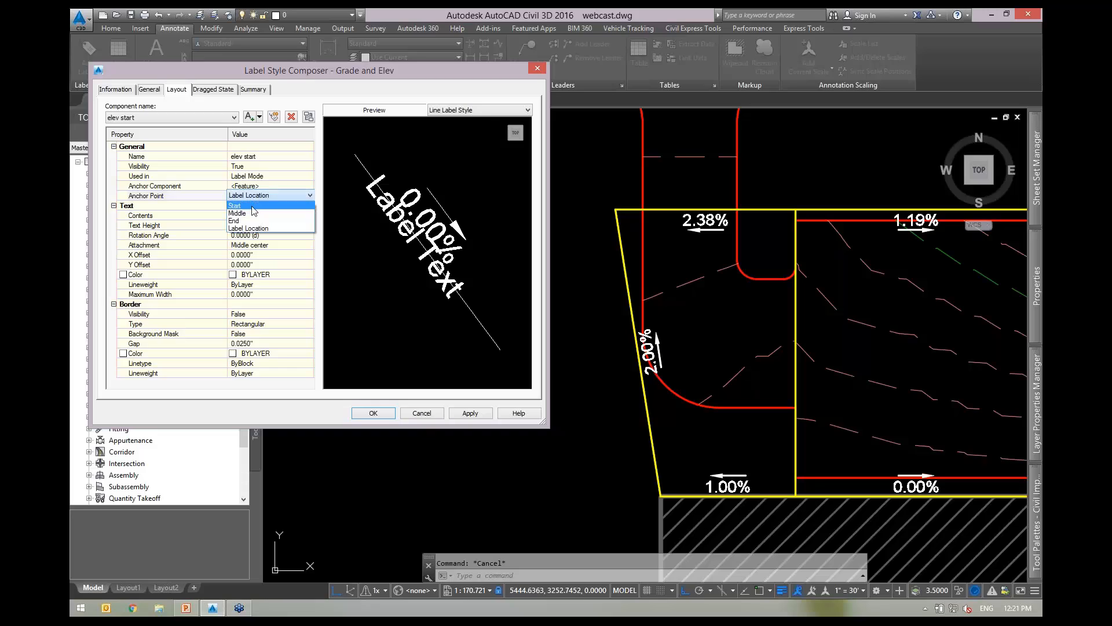
pyautogui.click(251, 206)
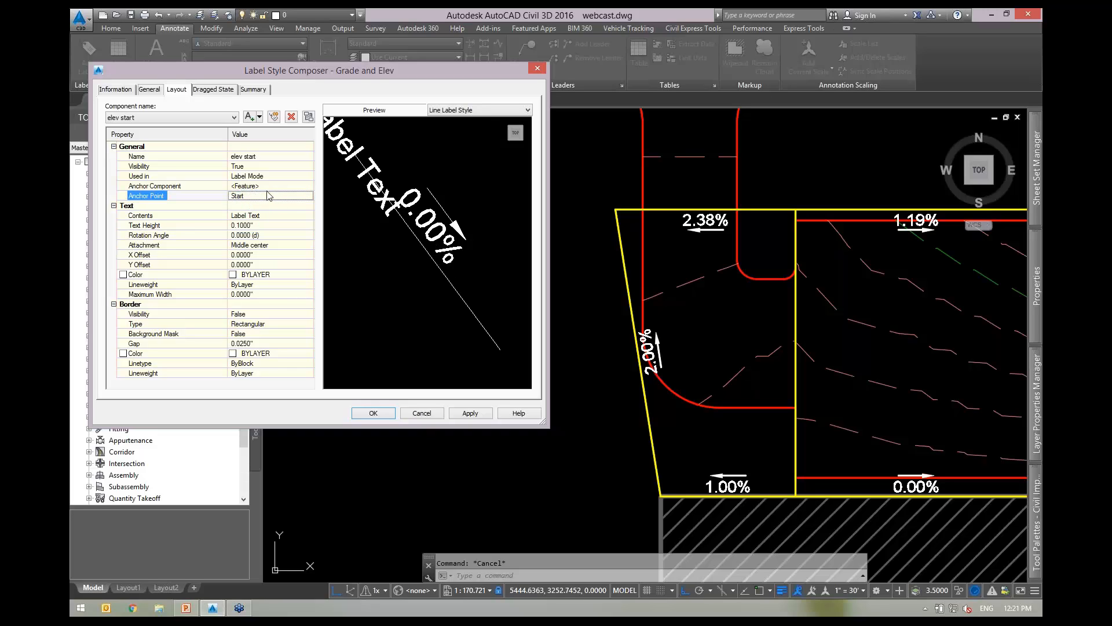
# Set the elev start contents to General Segment Start Z and apply the style.
pyautogui.click(277, 217)
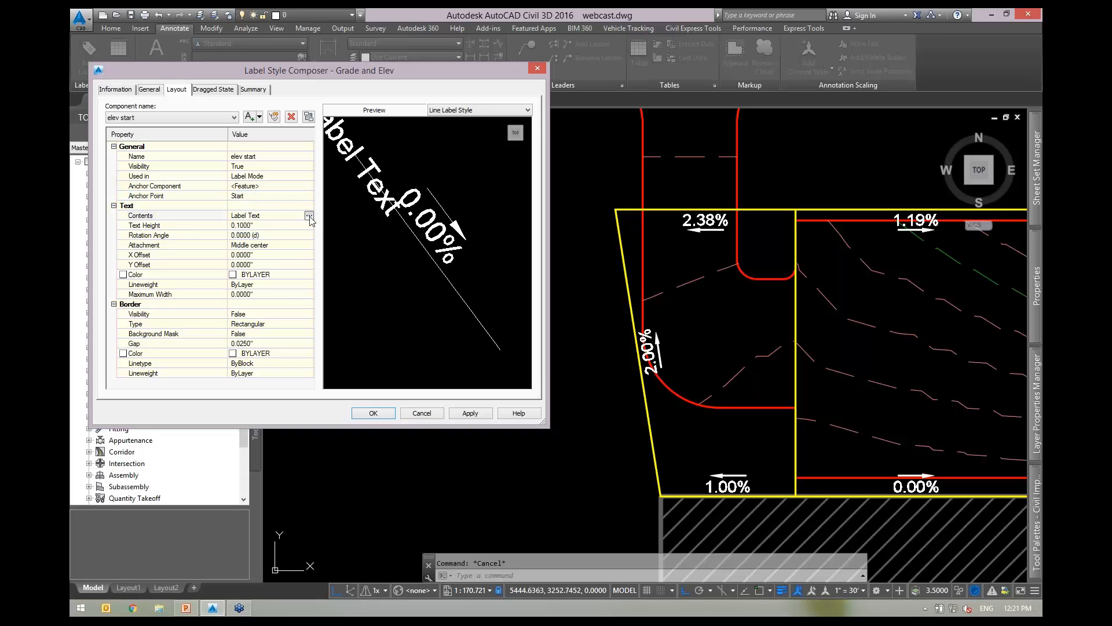
pyautogui.click(310, 216)
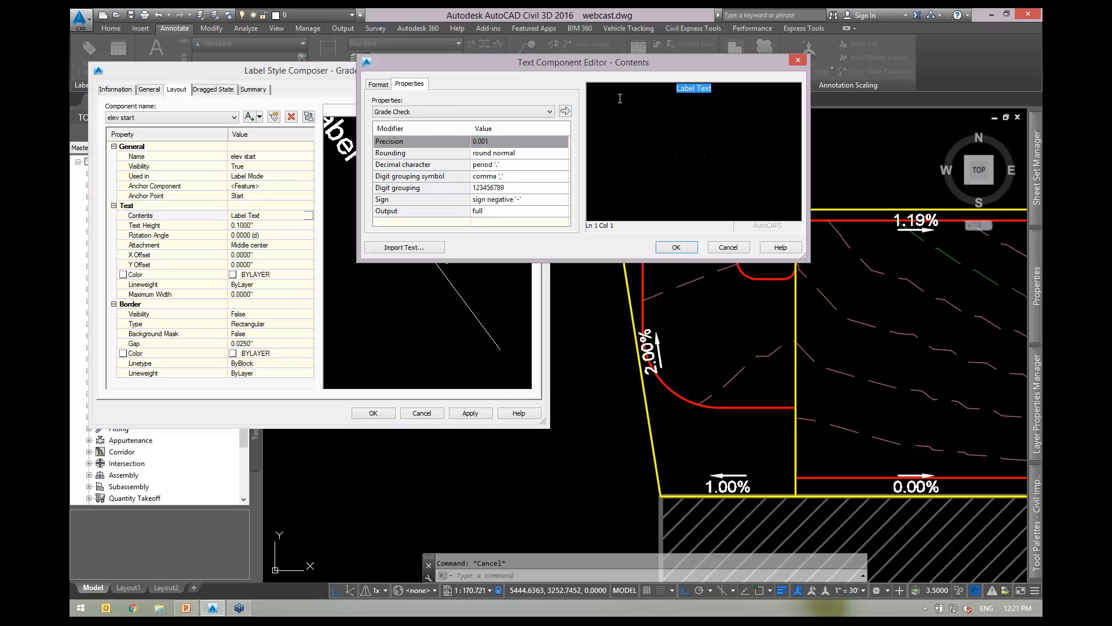
pyautogui.click(435, 111)
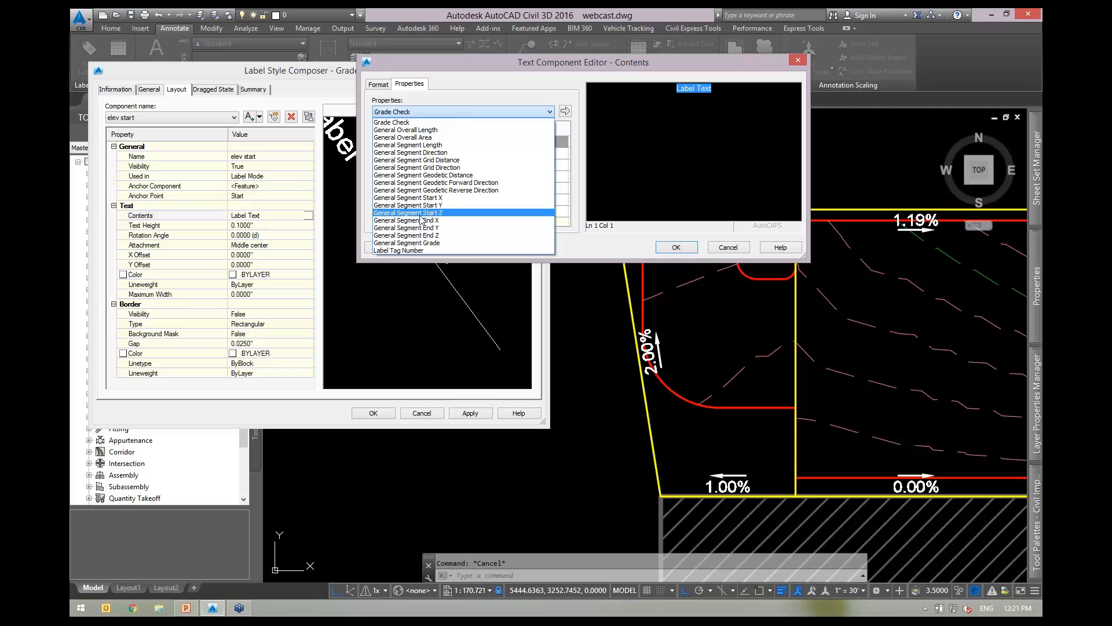
pyautogui.click(433, 213)
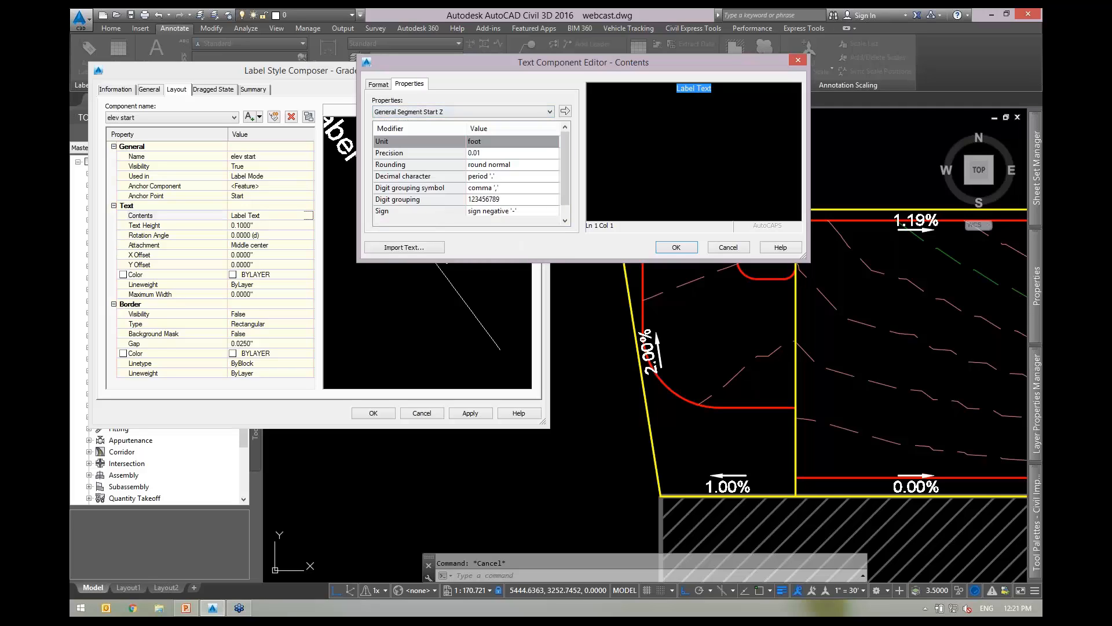
pyautogui.click(565, 110)
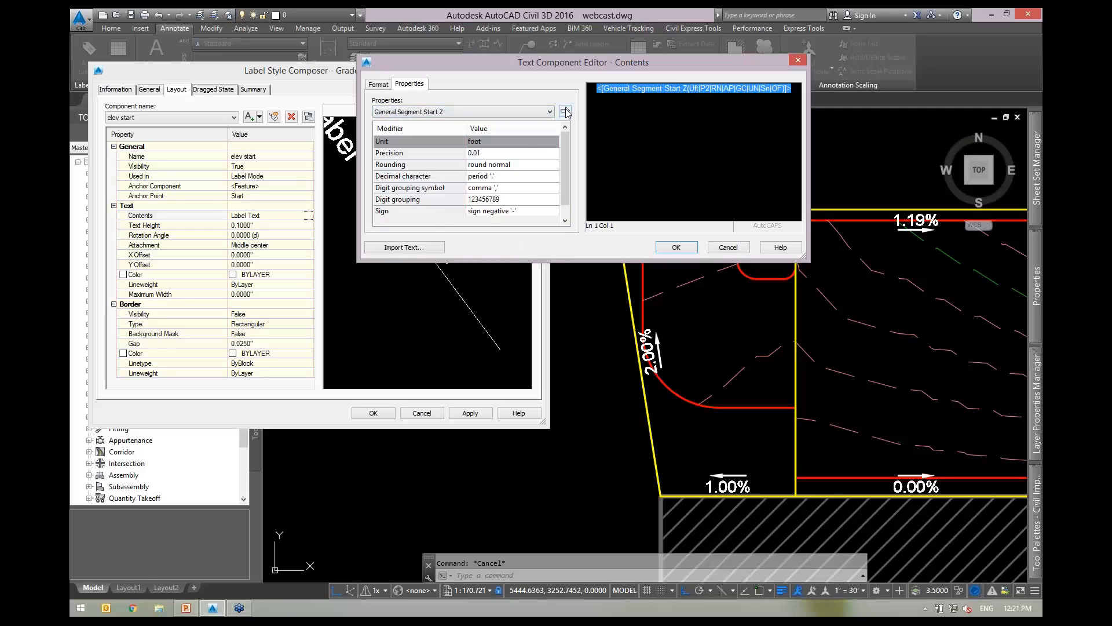
pyautogui.click(676, 246)
pyautogui.click(470, 413)
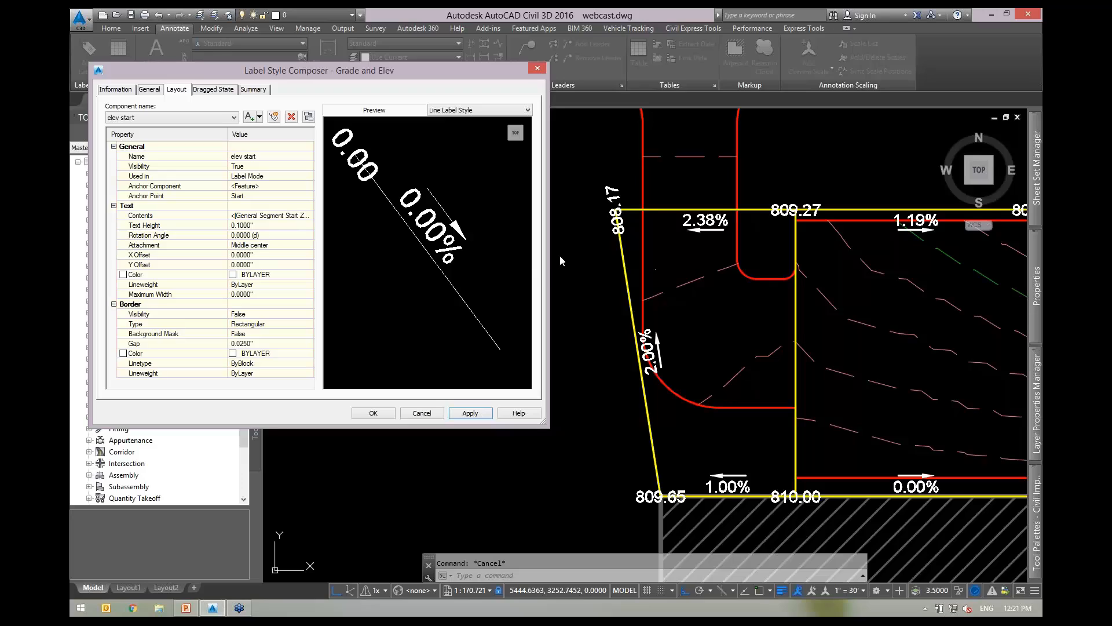
# Rotate the elev start text 45° with Middle Left attachment, applying the changes.
pyautogui.click(272, 235)
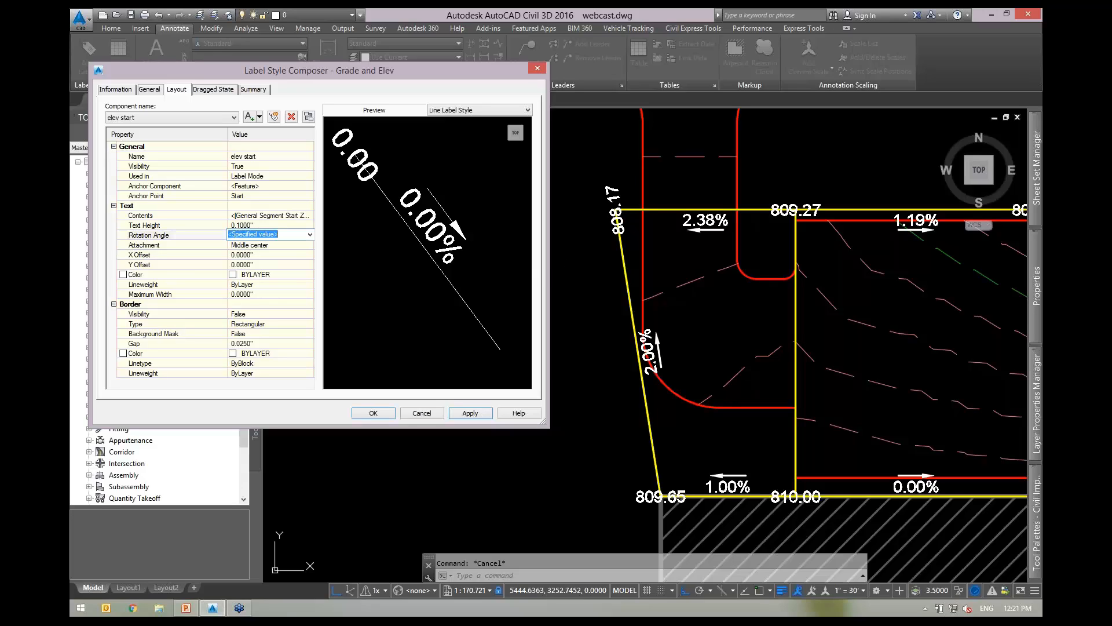
pyautogui.write('45')
pyautogui.press('Return')
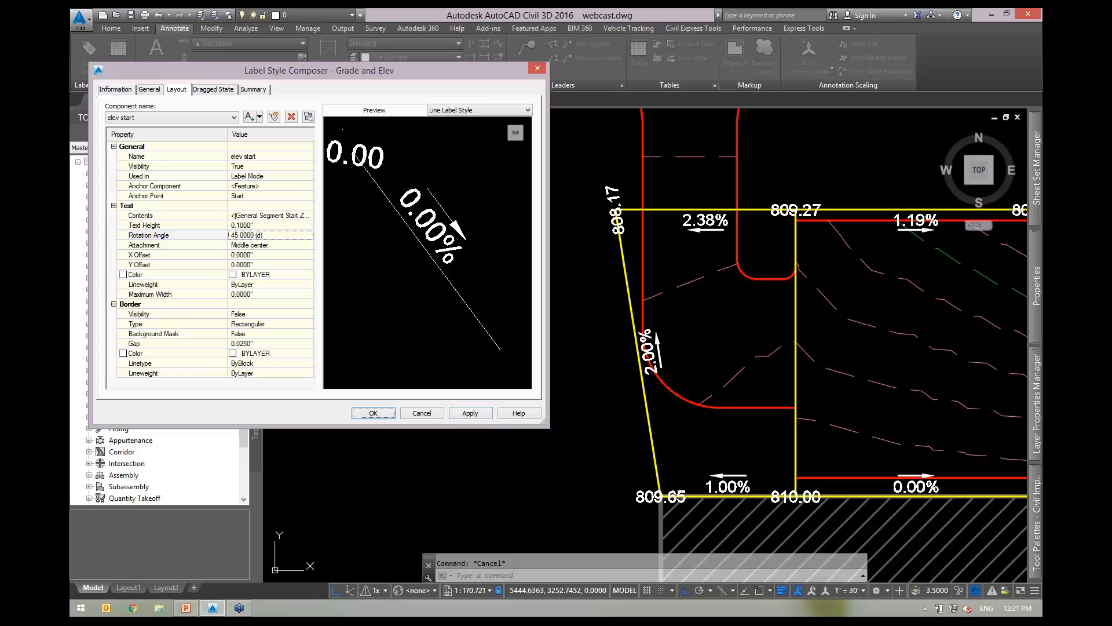
pyautogui.click(471, 413)
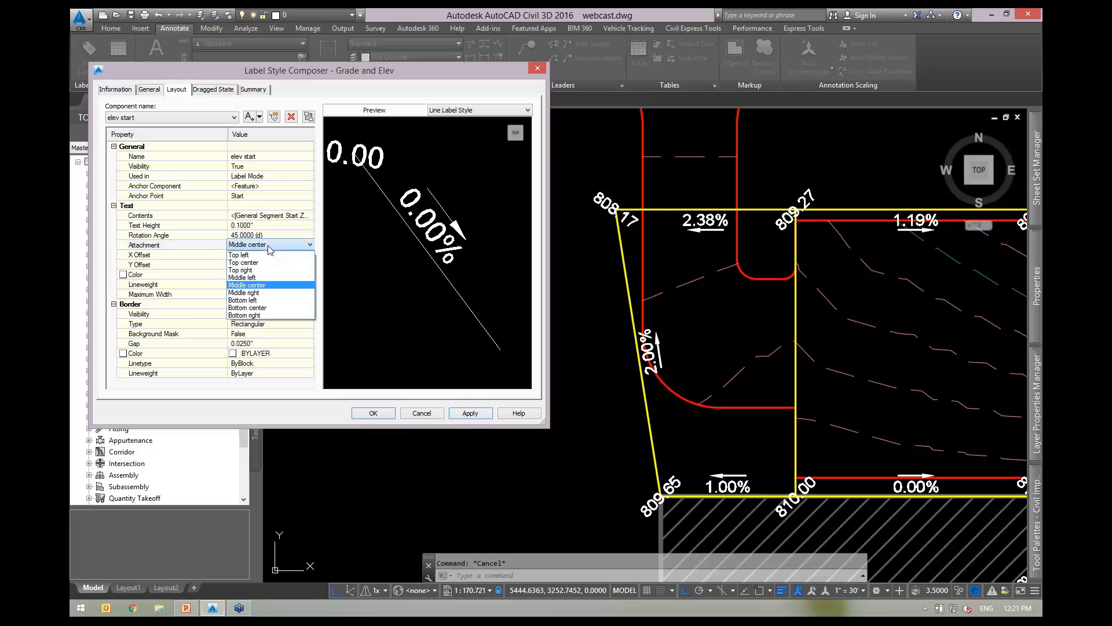
pyautogui.click(243, 261)
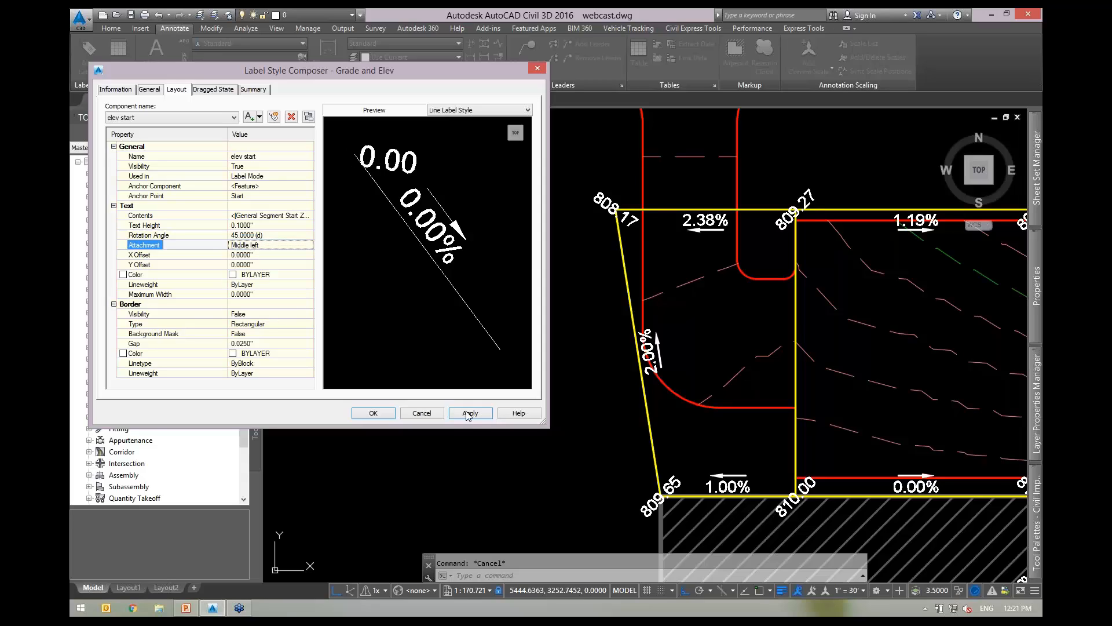
pyautogui.click(470, 413)
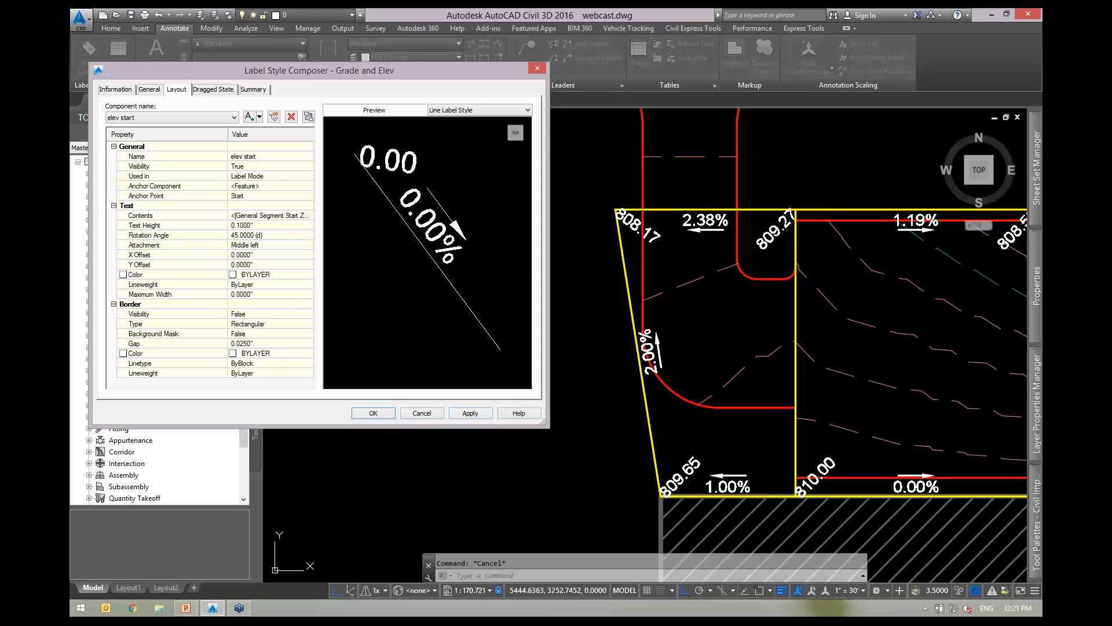
pyautogui.click(471, 413)
# Set the elev start X and Y offsets to 0.03 and apply.
pyautogui.click(261, 255)
pyautogui.press('BackSpace')
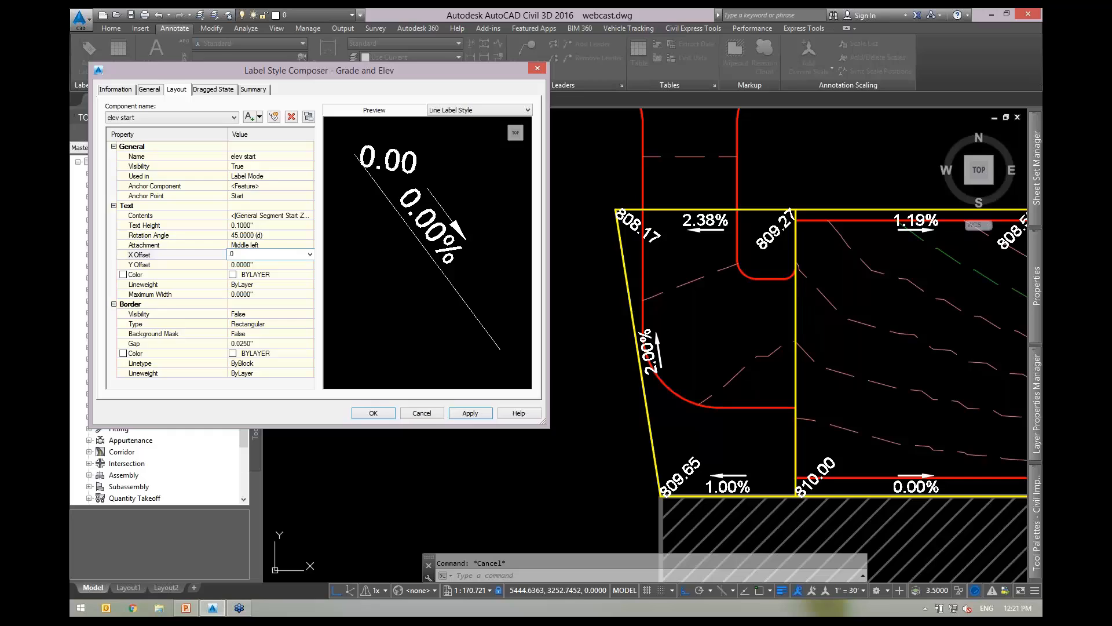
pyautogui.click(257, 265)
pyautogui.write('.0')
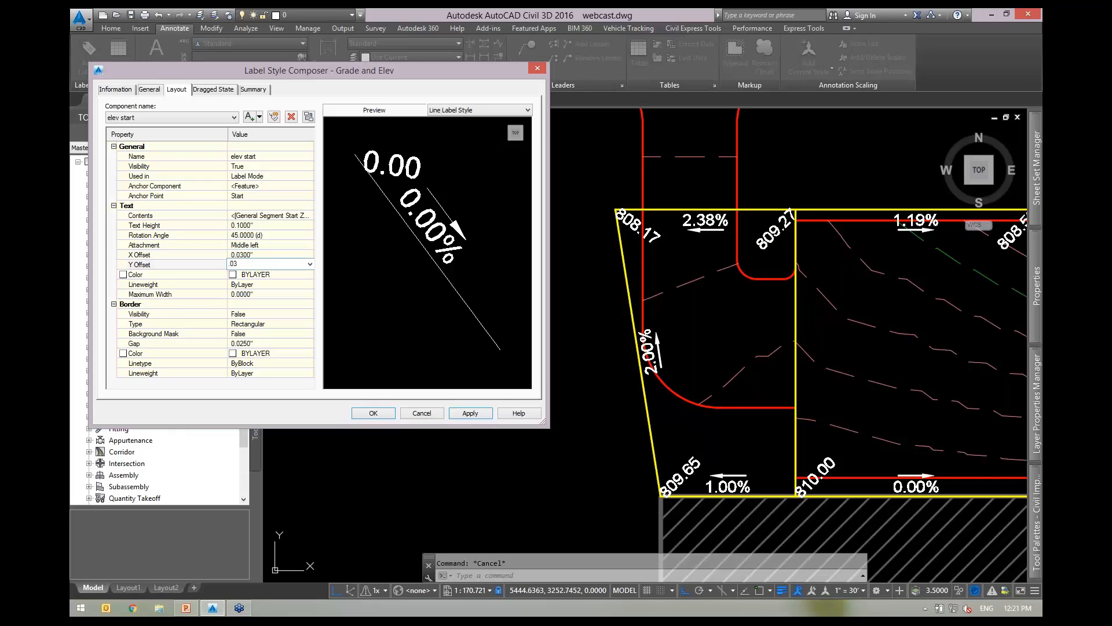
pyautogui.write('3')
pyautogui.click(476, 413)
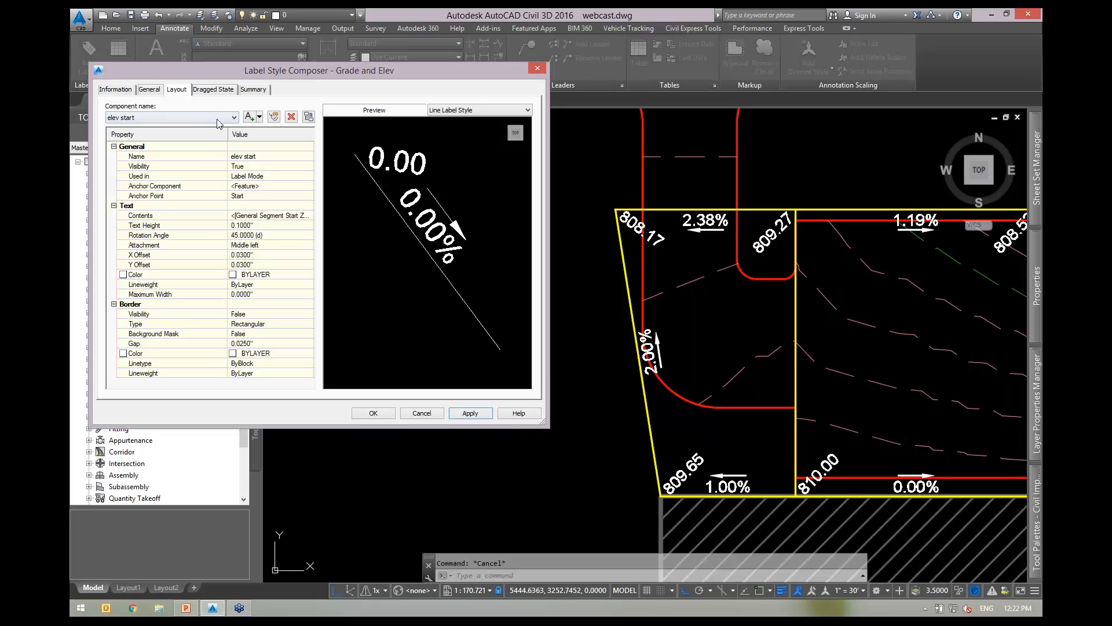
# Copy the elev start component, rename it 'elev end', and anchor it at End.
pyautogui.click(274, 116)
pyautogui.click(268, 155)
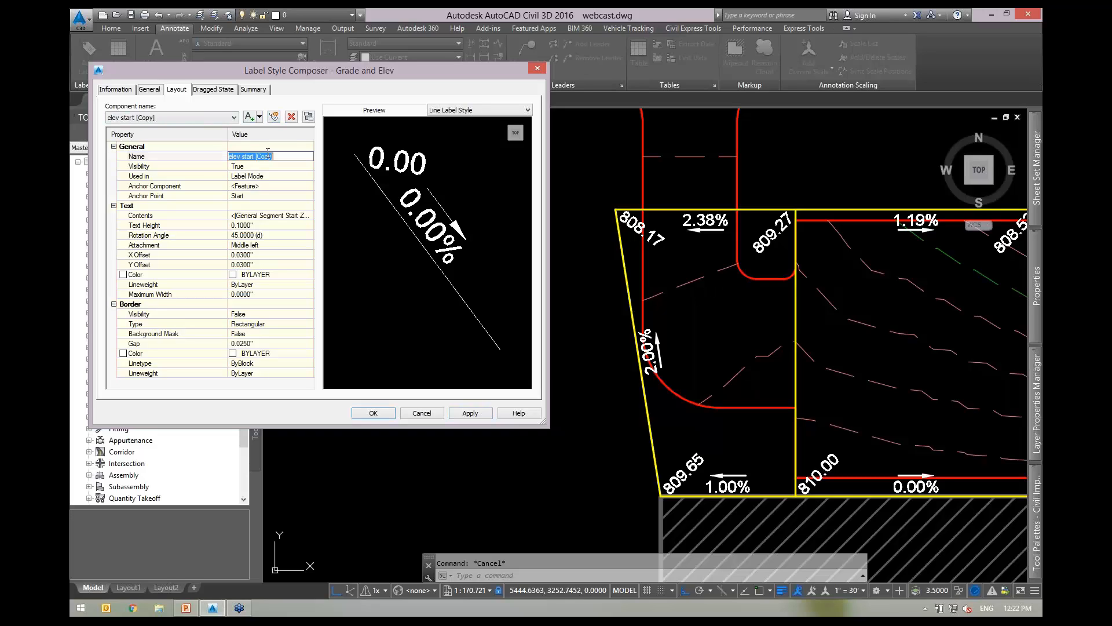
pyautogui.write('elev end')
pyautogui.click(258, 196)
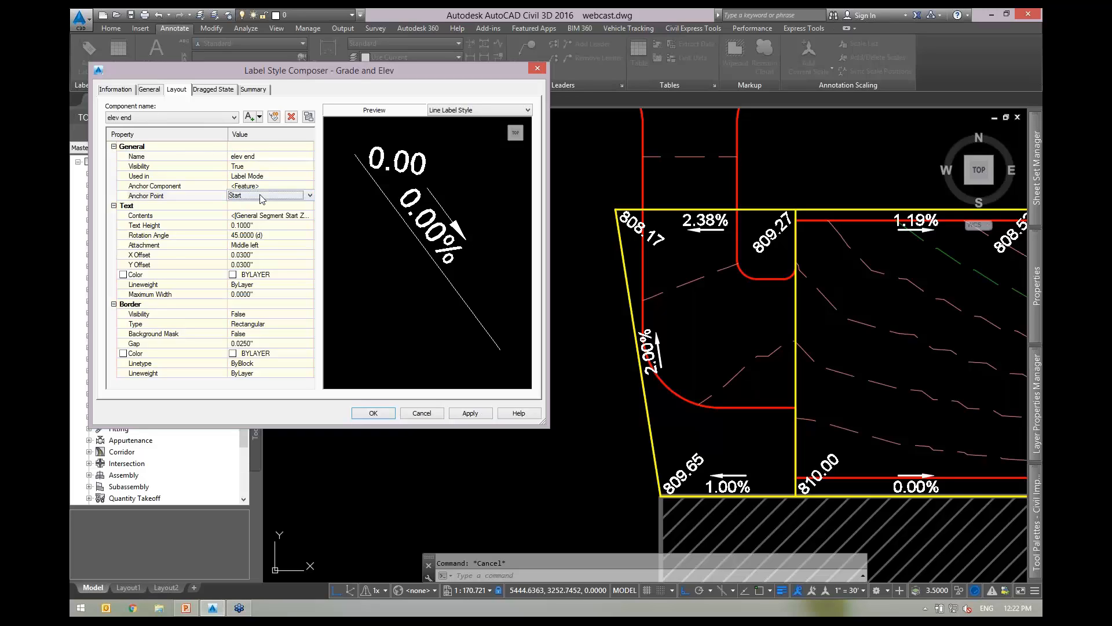
pyautogui.click(258, 195)
pyautogui.click(247, 222)
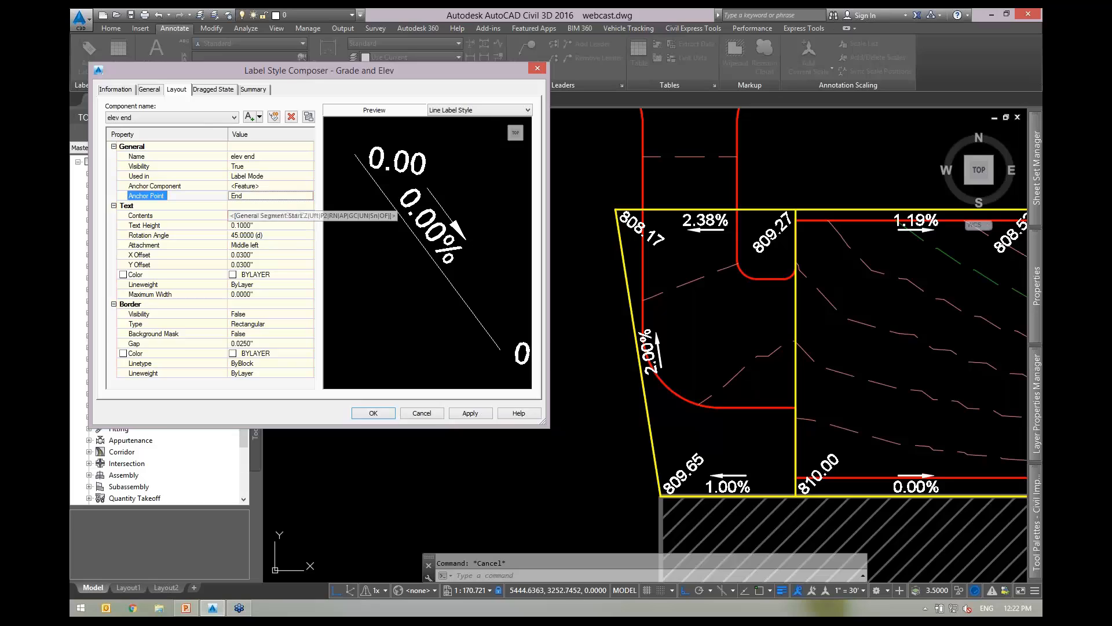
# Change the elev end contents to General Segment End Z and apply the style.
pyautogui.click(290, 217)
pyautogui.click(309, 215)
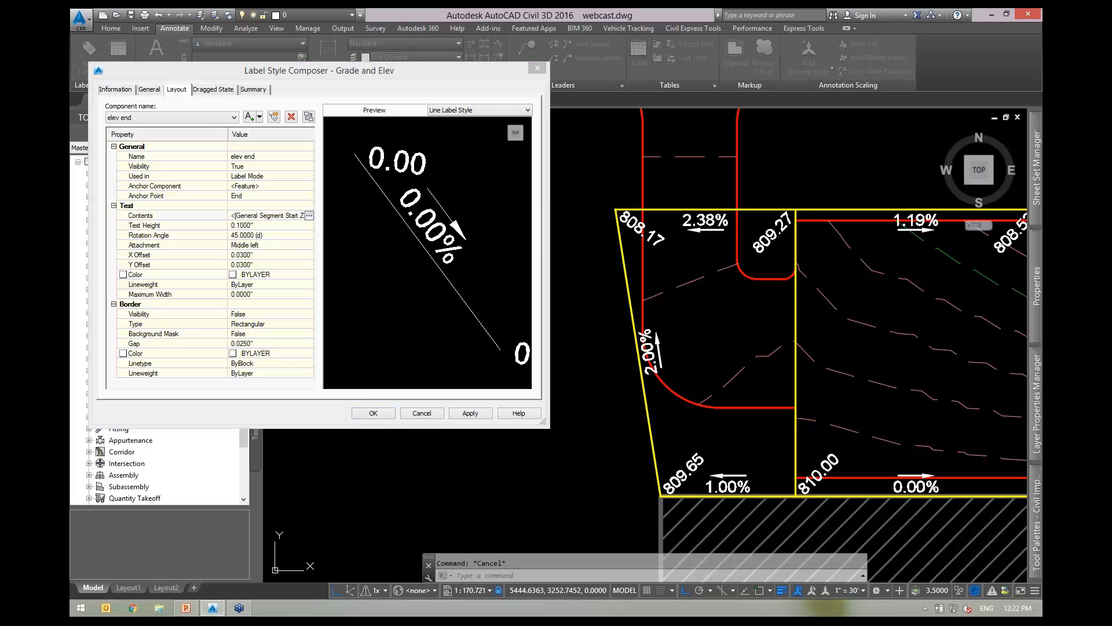
pyautogui.click(687, 89)
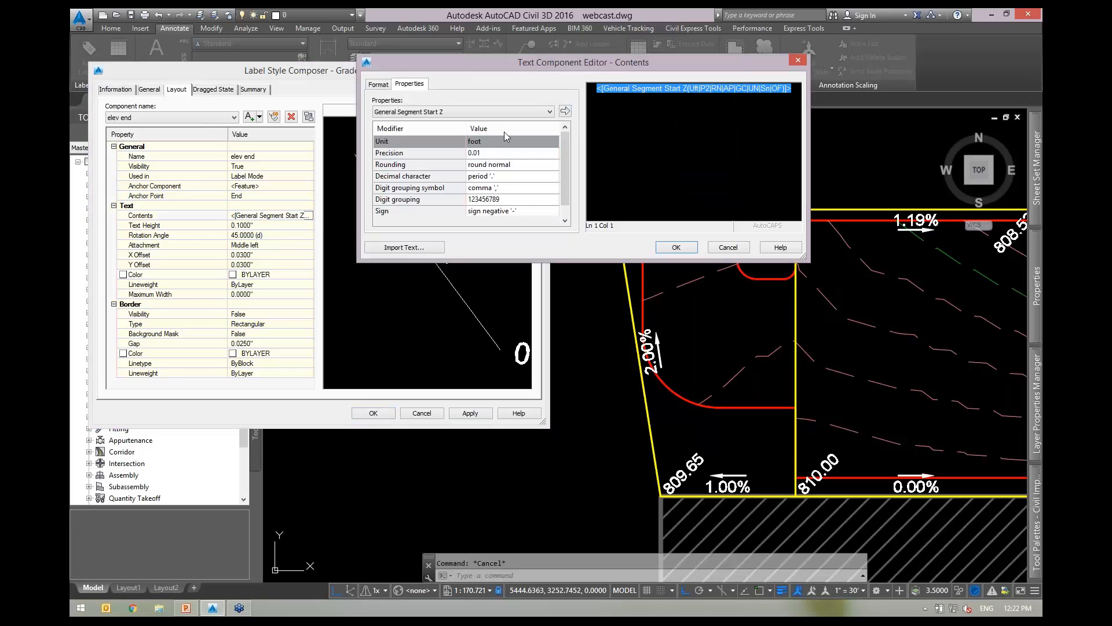
pyautogui.click(449, 110)
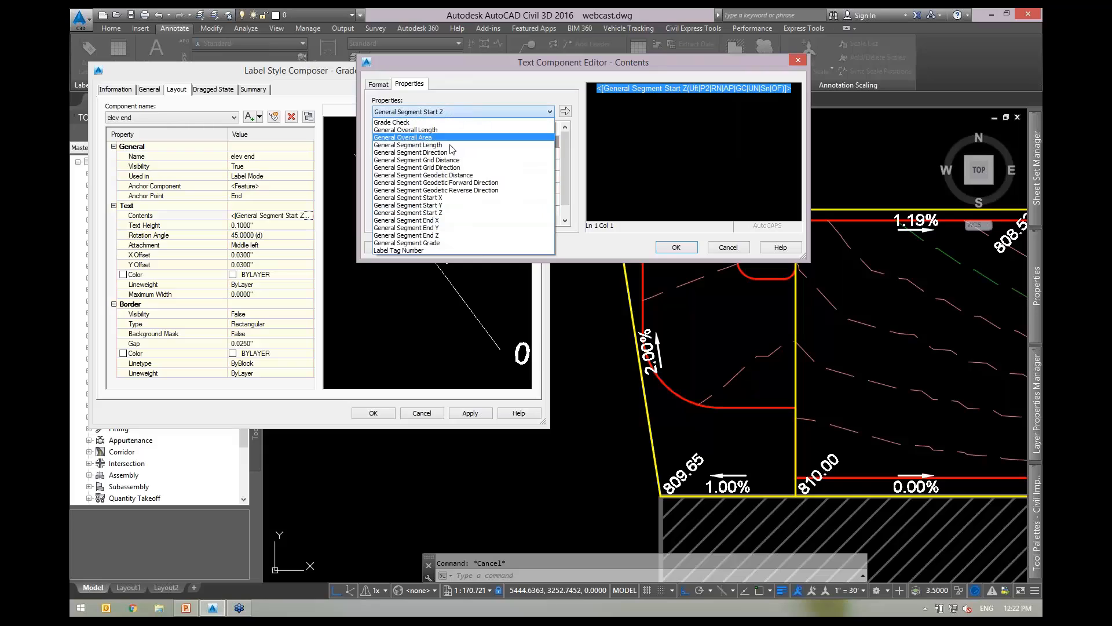
pyautogui.click(428, 235)
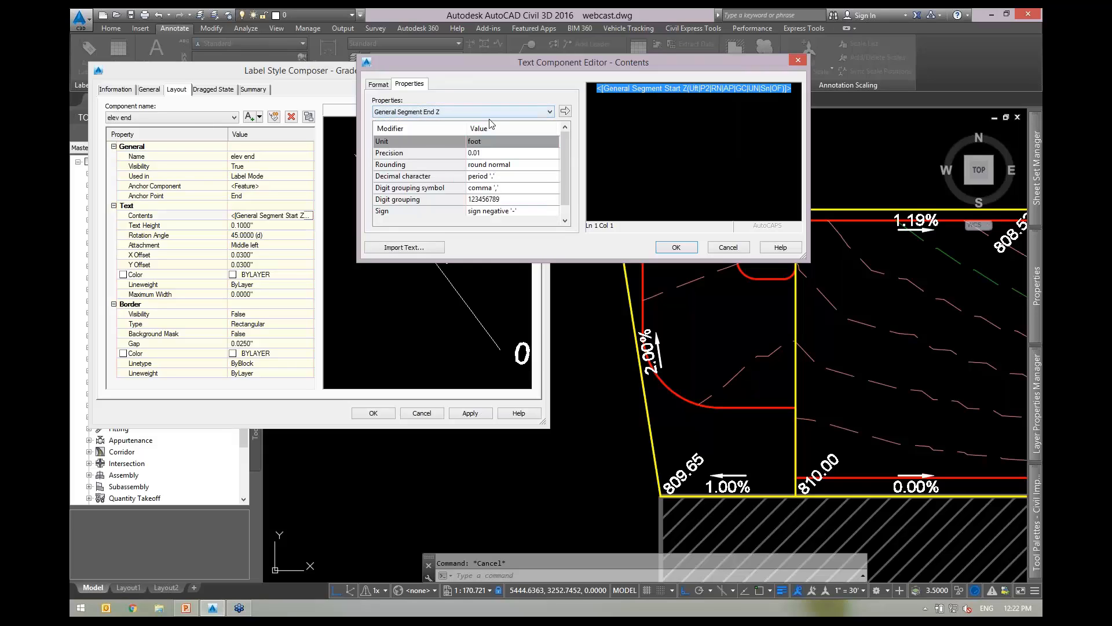
pyautogui.click(564, 111)
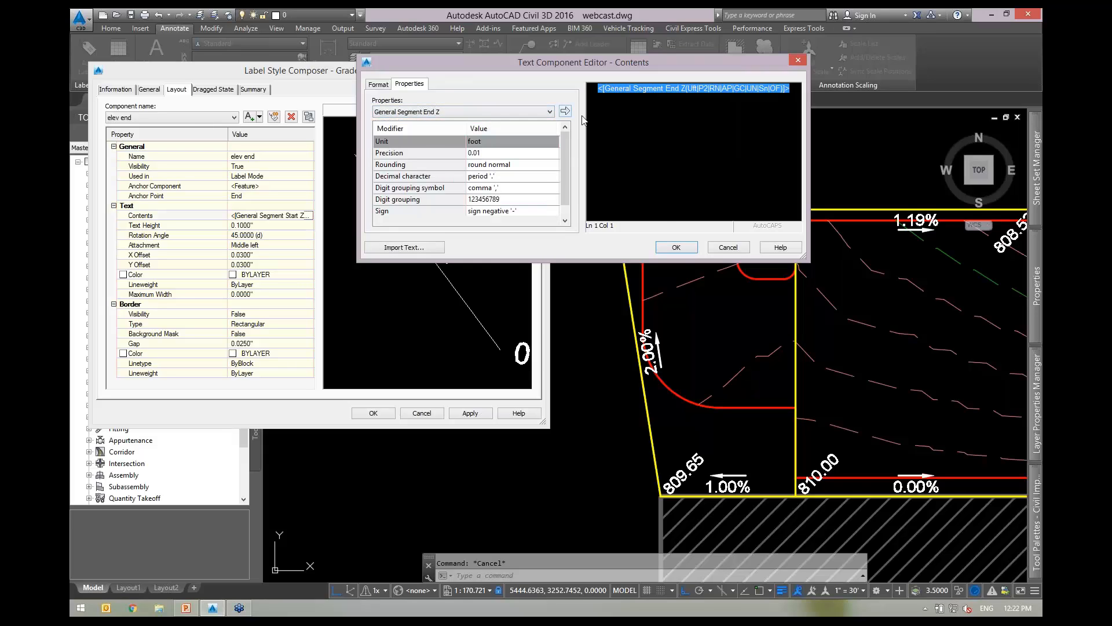
pyautogui.click(676, 247)
pyautogui.click(470, 413)
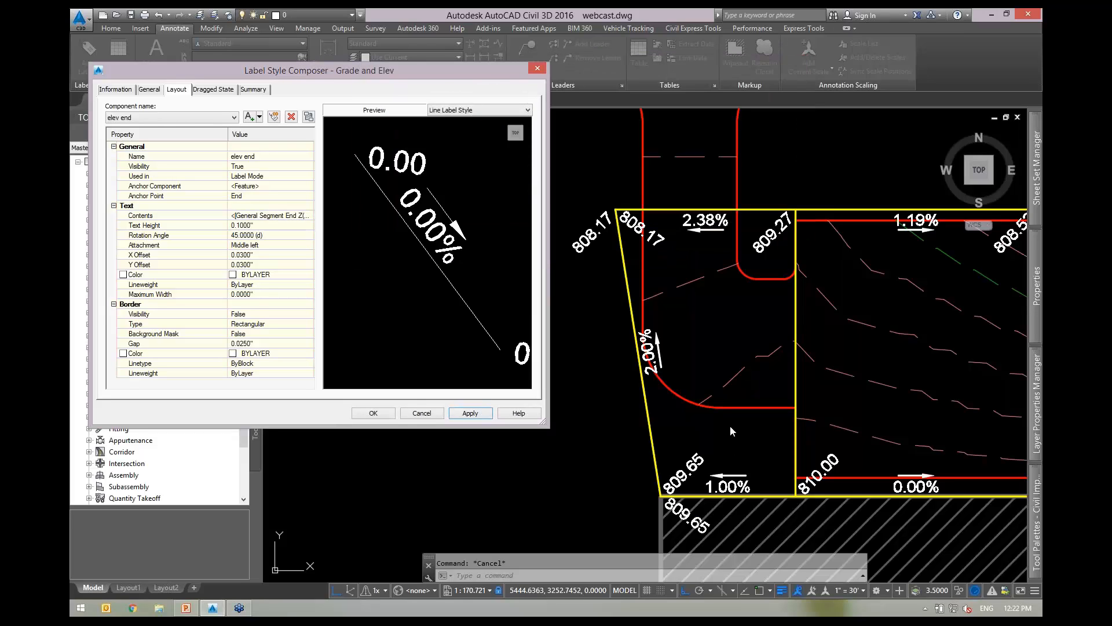
pyautogui.press('ctrl')
pyautogui.press('ctrl')
# Set the Grade and Elev Orientation Reference to View and apply it to the labels.
pyautogui.click(150, 89)
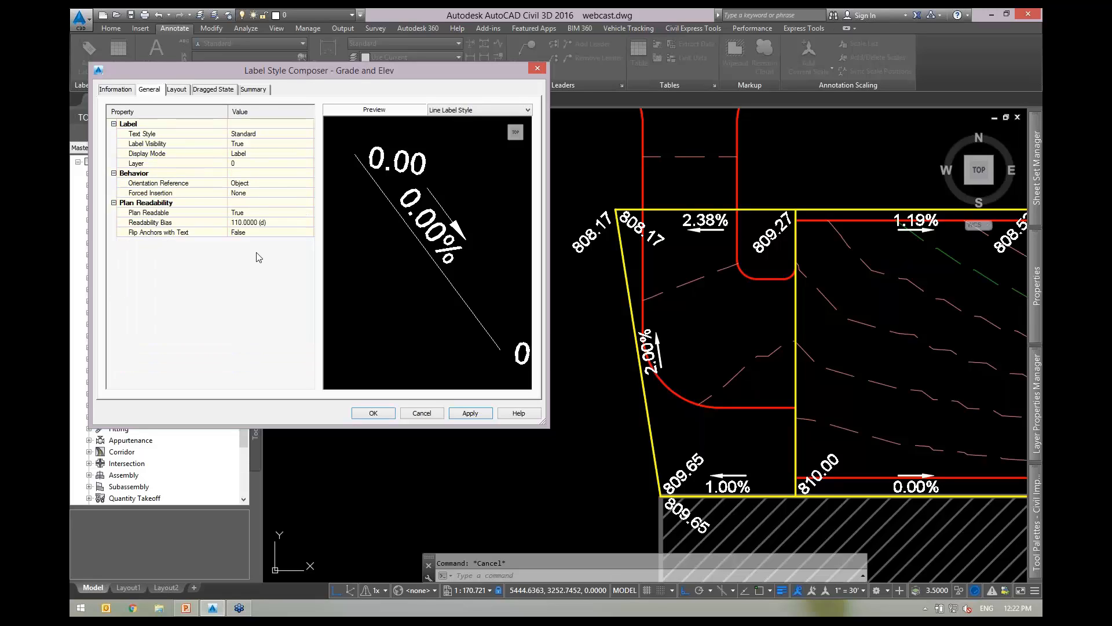
pyautogui.click(175, 184)
pyautogui.click(261, 185)
pyautogui.click(264, 186)
pyautogui.click(253, 201)
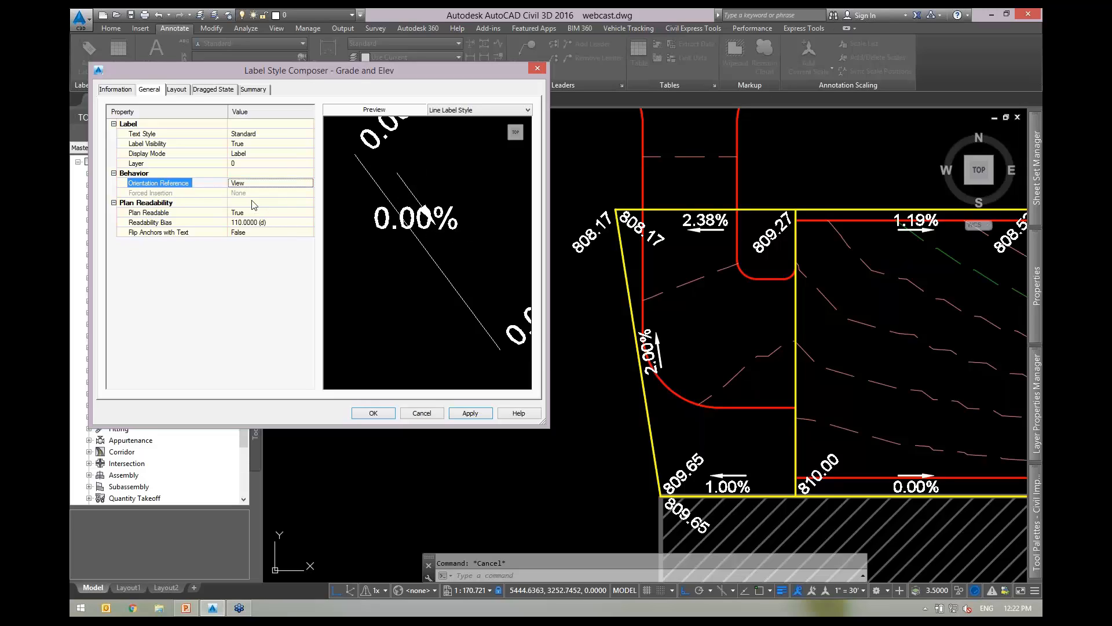
pyautogui.click(176, 90)
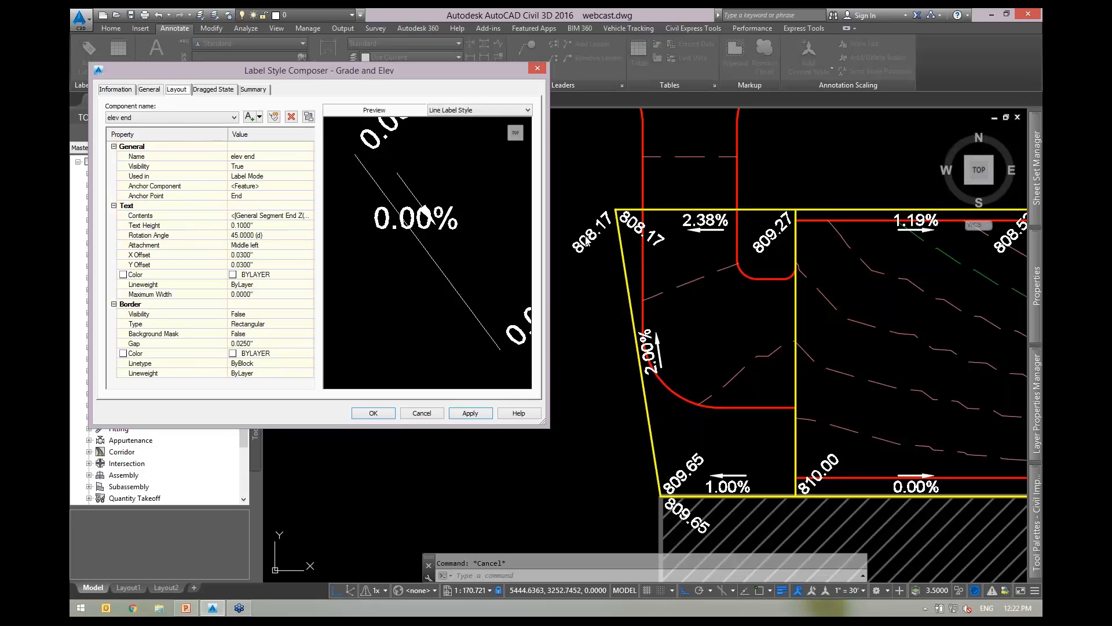
pyautogui.click(471, 414)
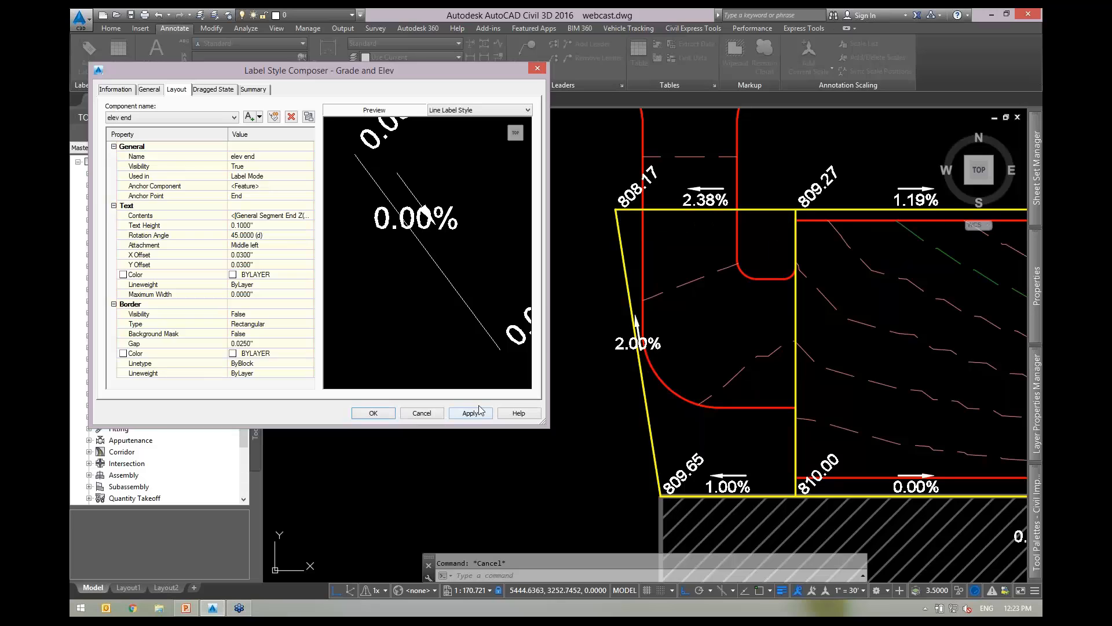
# Accept the style changes with OK and regenerate the drawing with REA.
pyautogui.click(373, 413)
pyautogui.scroll(4, 627, 210)
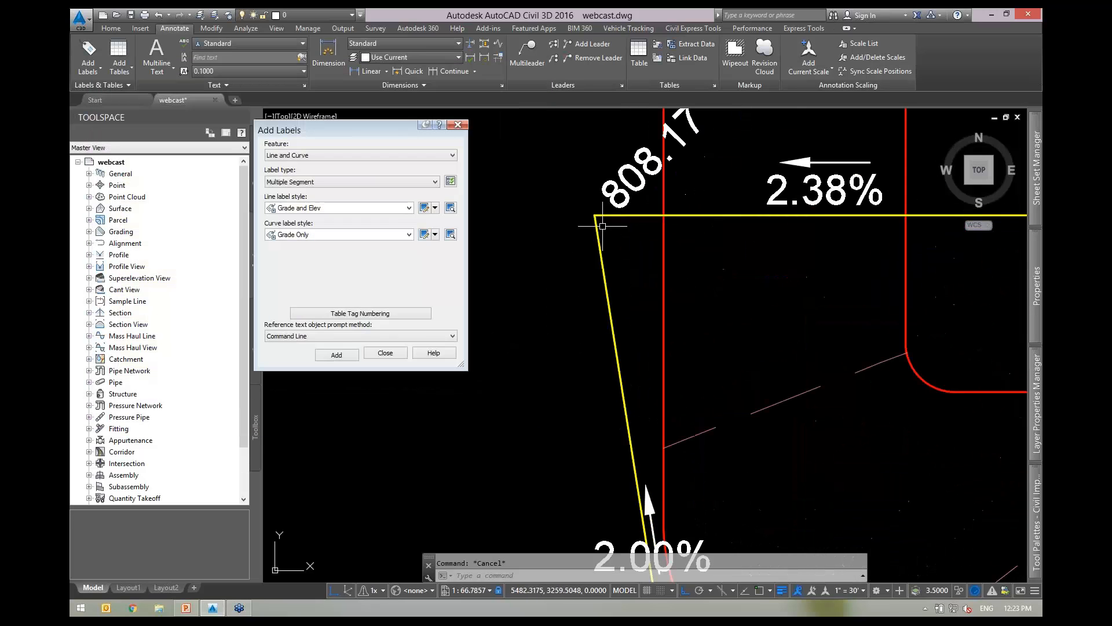
pyautogui.scroll(-2, 627, 210)
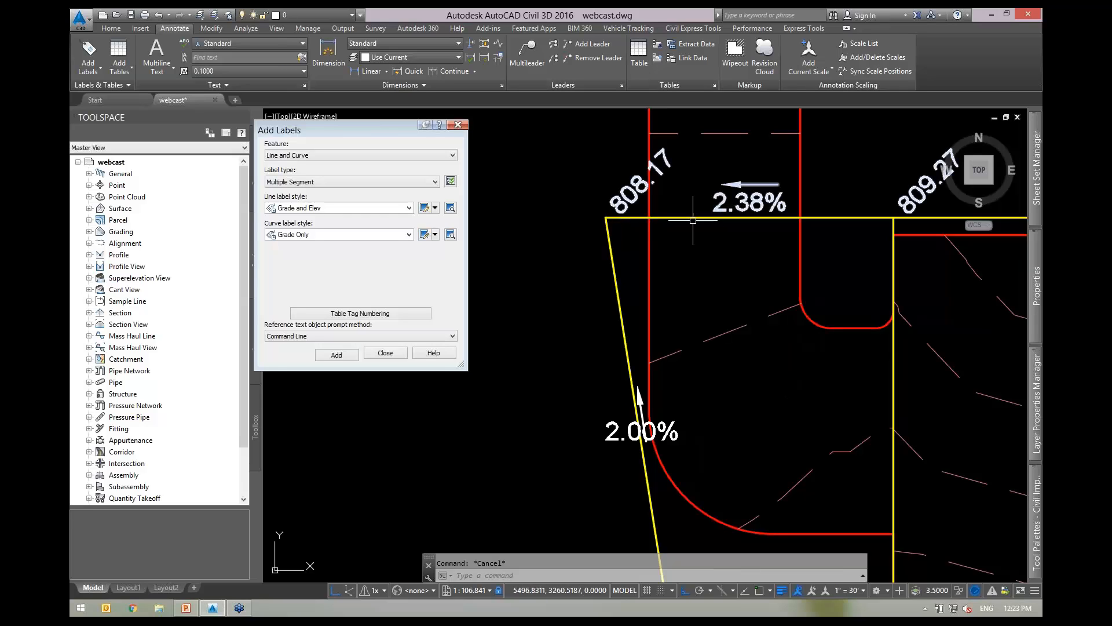
pyautogui.scroll(-2, 687, 210)
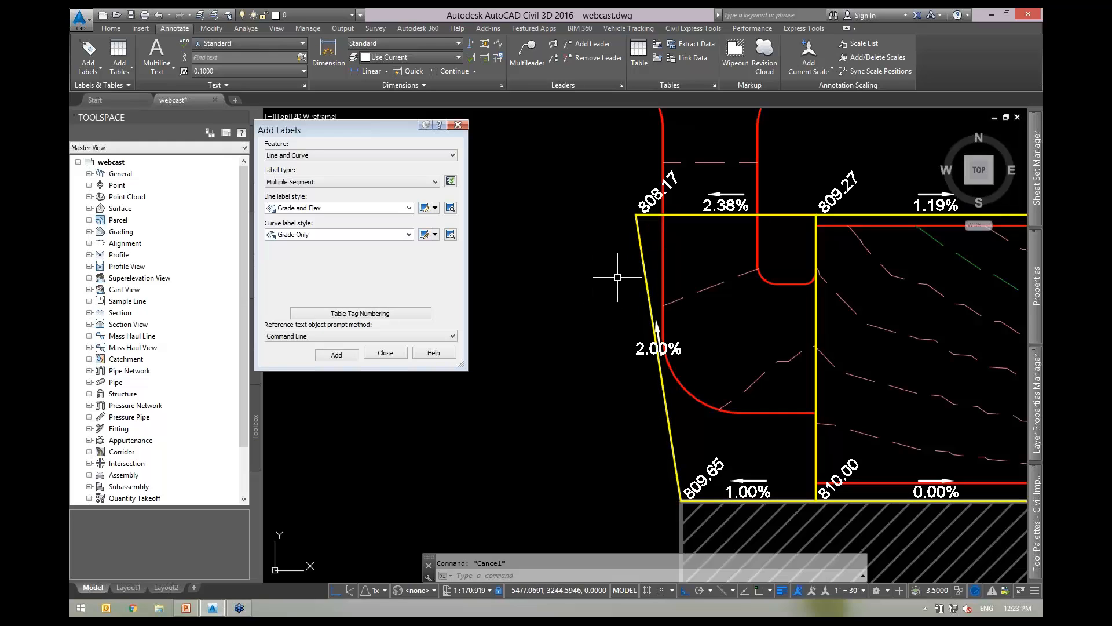
pyautogui.write('rea')
pyautogui.press('Return')
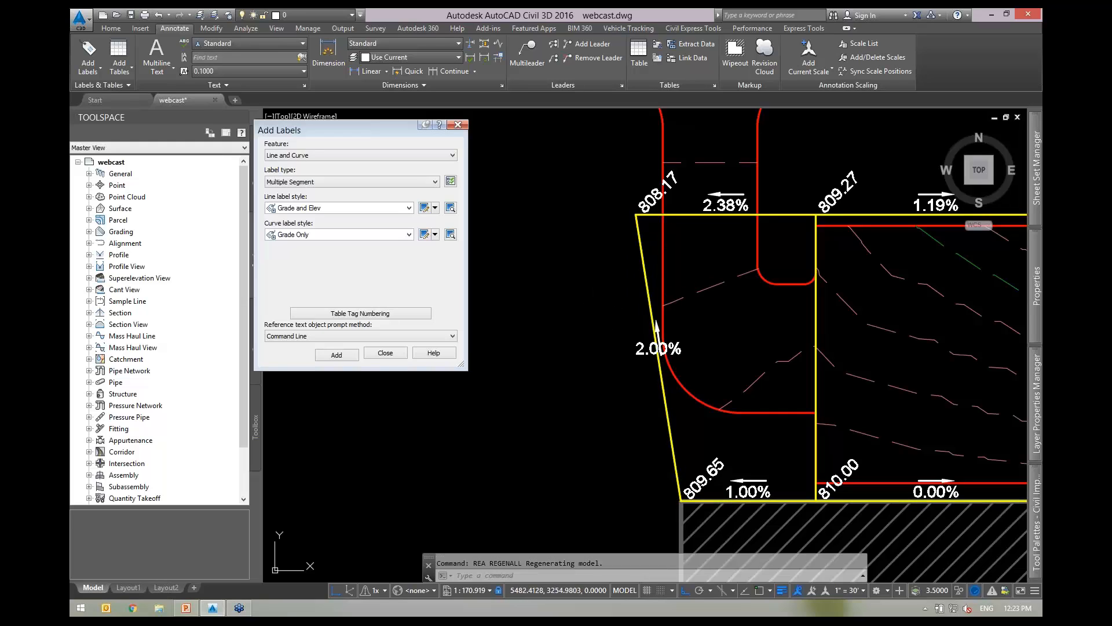
# Quick-edit the left feature line segment to a 2% grade so its corner reaches 811.14.
pyautogui.click(658, 217)
pyautogui.click(717, 55)
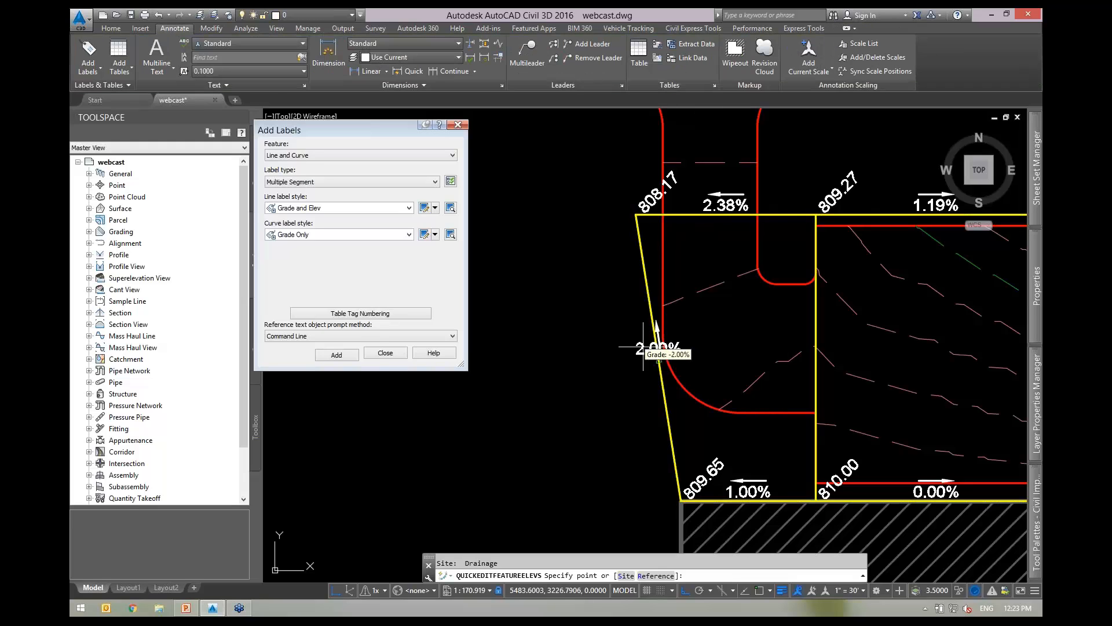
pyautogui.scroll(2, 658, 360)
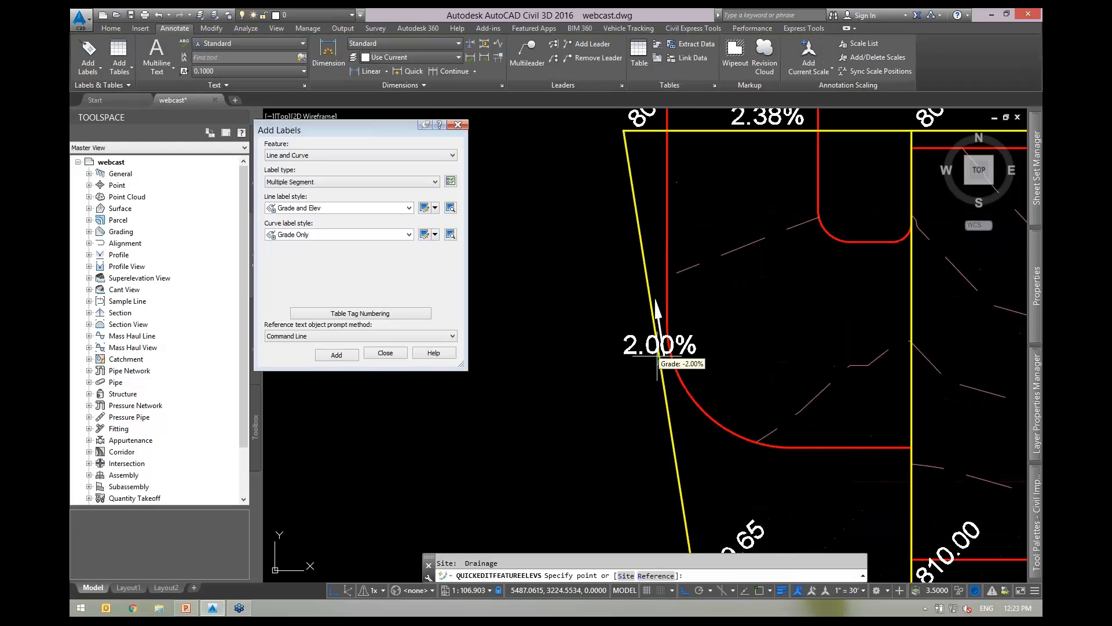
pyautogui.click(648, 327)
pyautogui.write('-1')
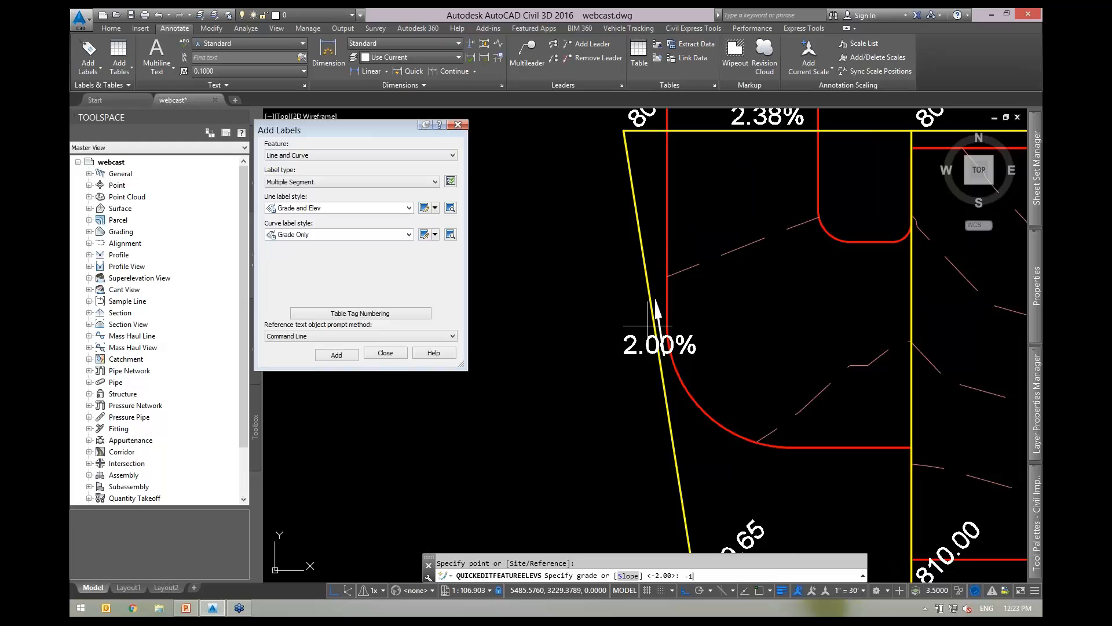
pyautogui.press('Return')
pyautogui.scroll(-2, 648, 328)
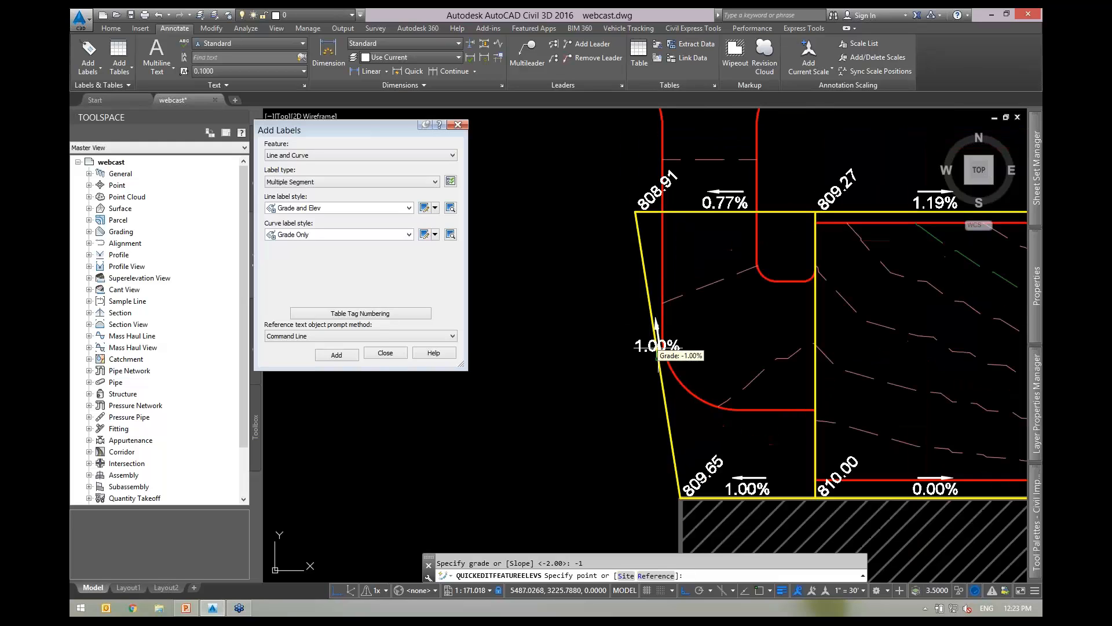
pyautogui.click(651, 311)
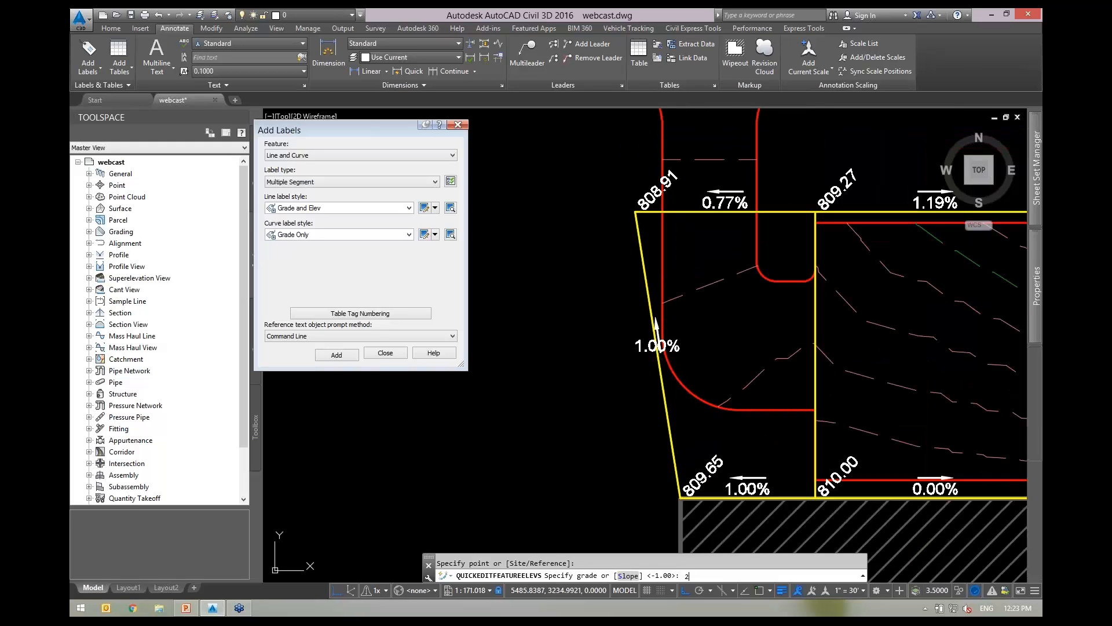
pyautogui.write('2')
pyautogui.press('Return')
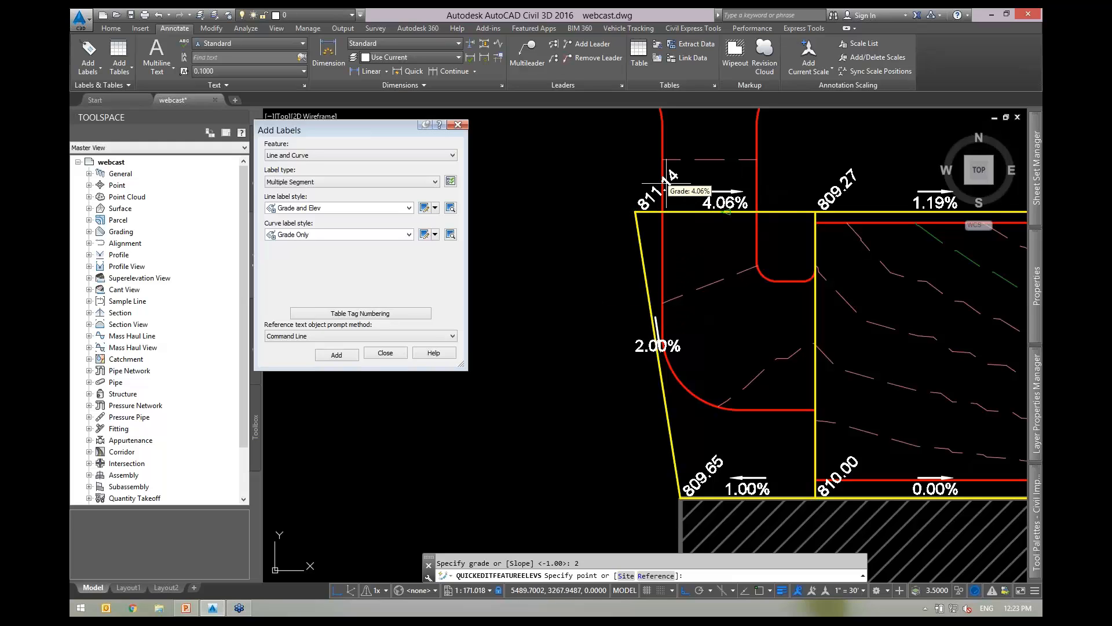
pyautogui.press('Escape')
pyautogui.scroll(2, 657, 172)
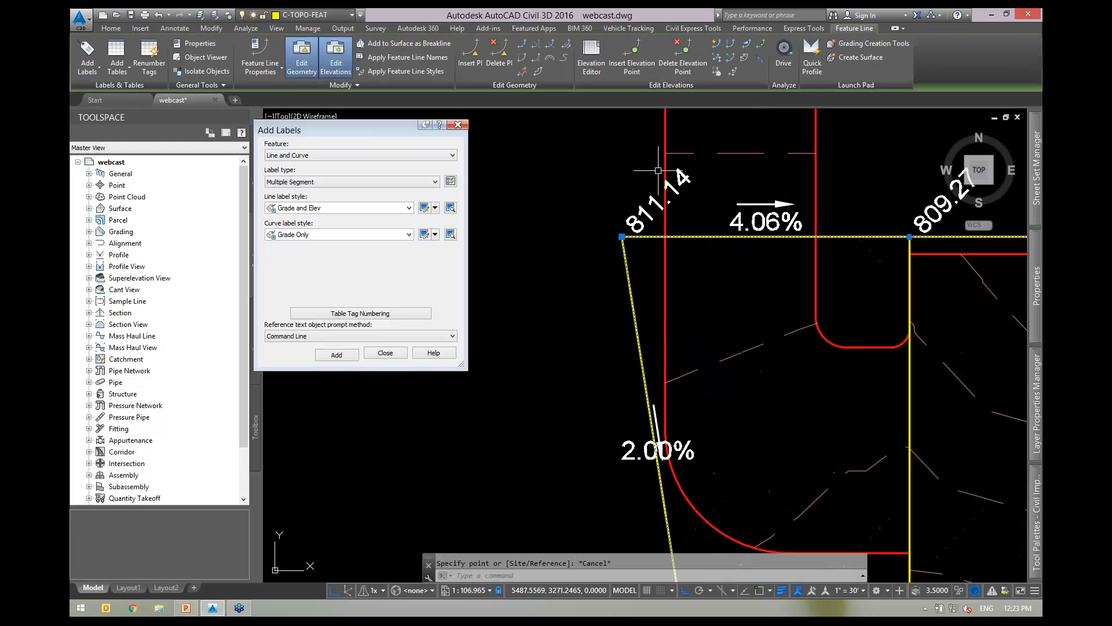
pyautogui.press('Escape')
# Reopen the Grade and Elev label style for editing from Add Labels.
pyautogui.moveTo(560, 340); pyautogui.dragTo(643, 236, button='middle')
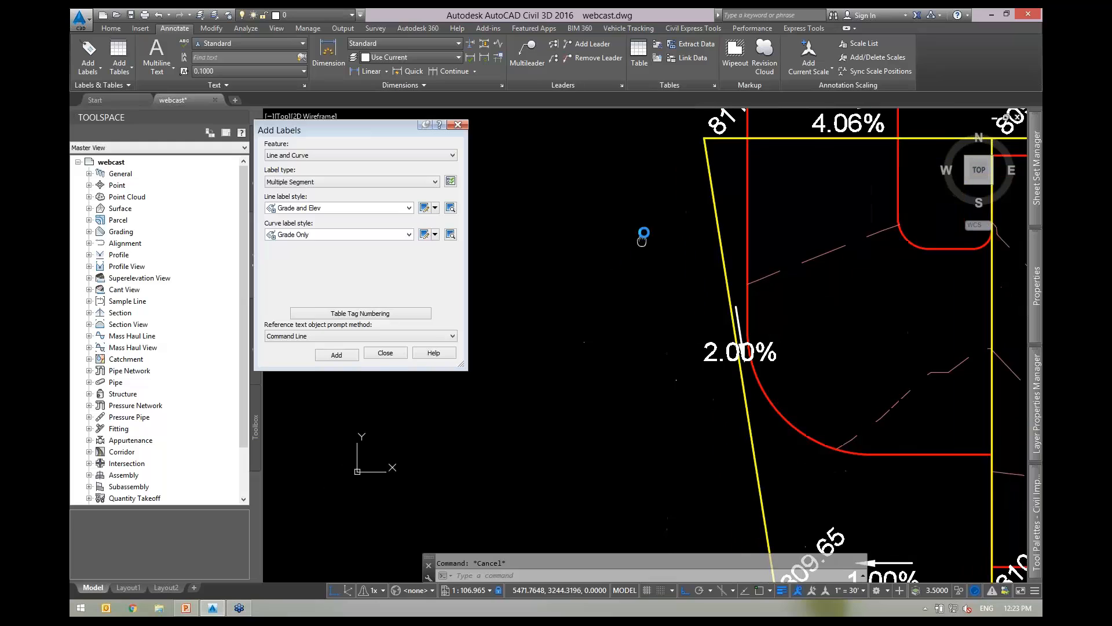
pyautogui.scroll(-2, 633, 268)
pyautogui.scroll(2, 715, 335)
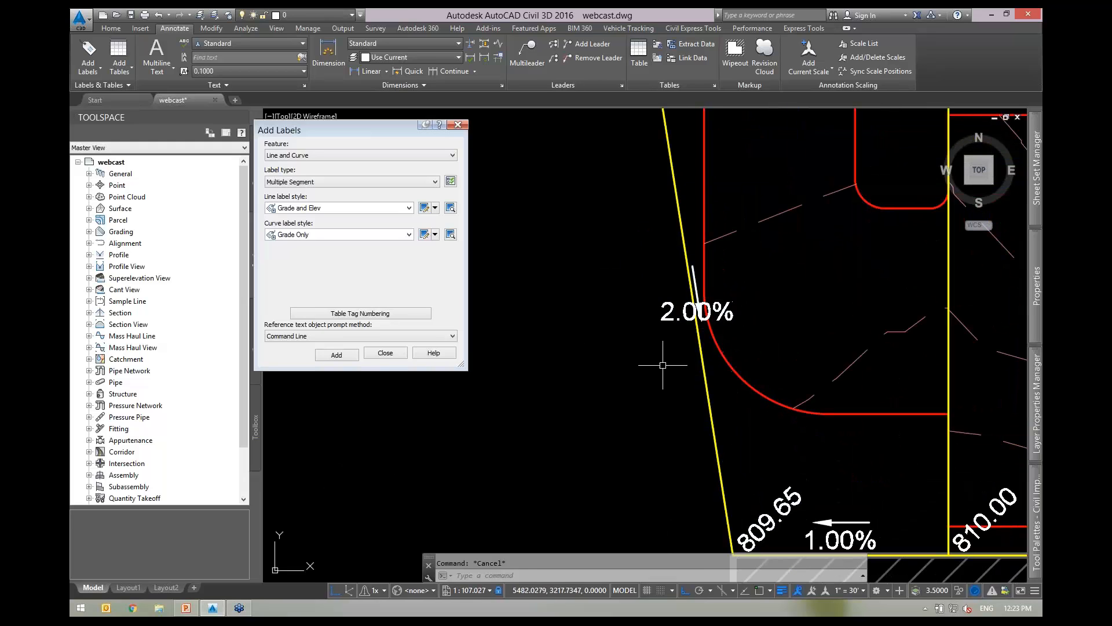
pyautogui.scroll(-2, 680, 349)
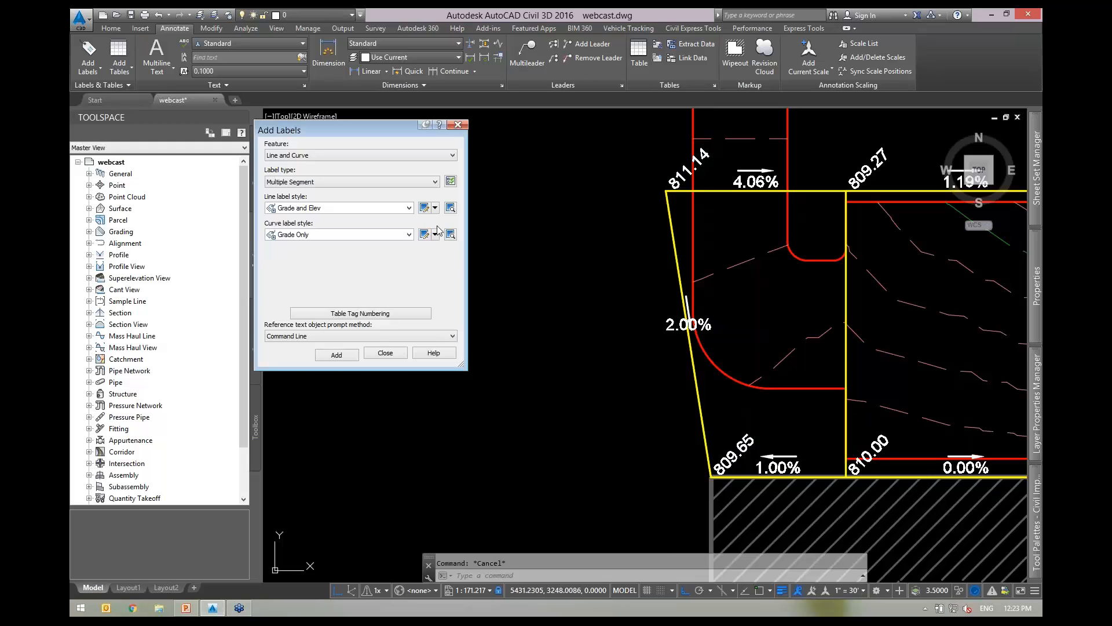
pyautogui.click(425, 209)
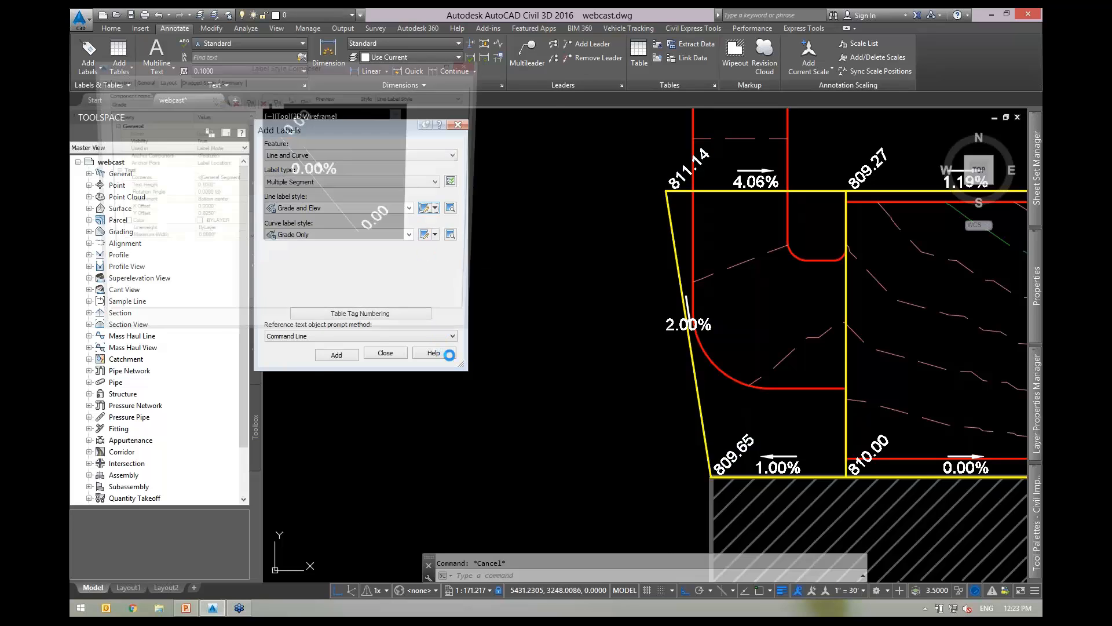
# Check the Orientation Reference setting, then bring up the Grade component's layout properties.
pyautogui.click(150, 89)
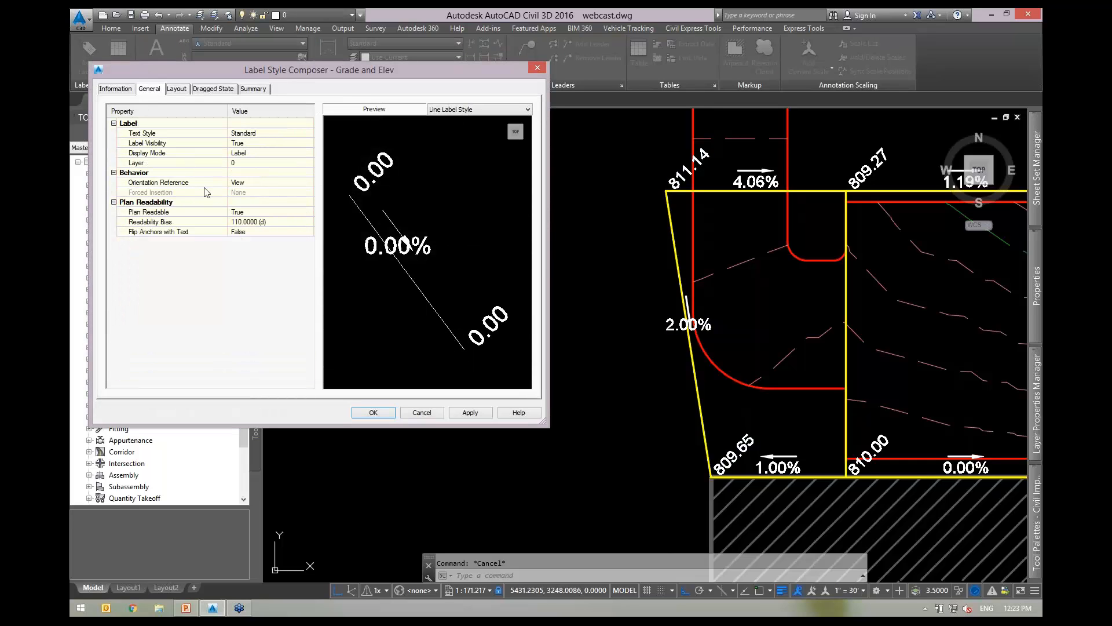
pyautogui.click(155, 184)
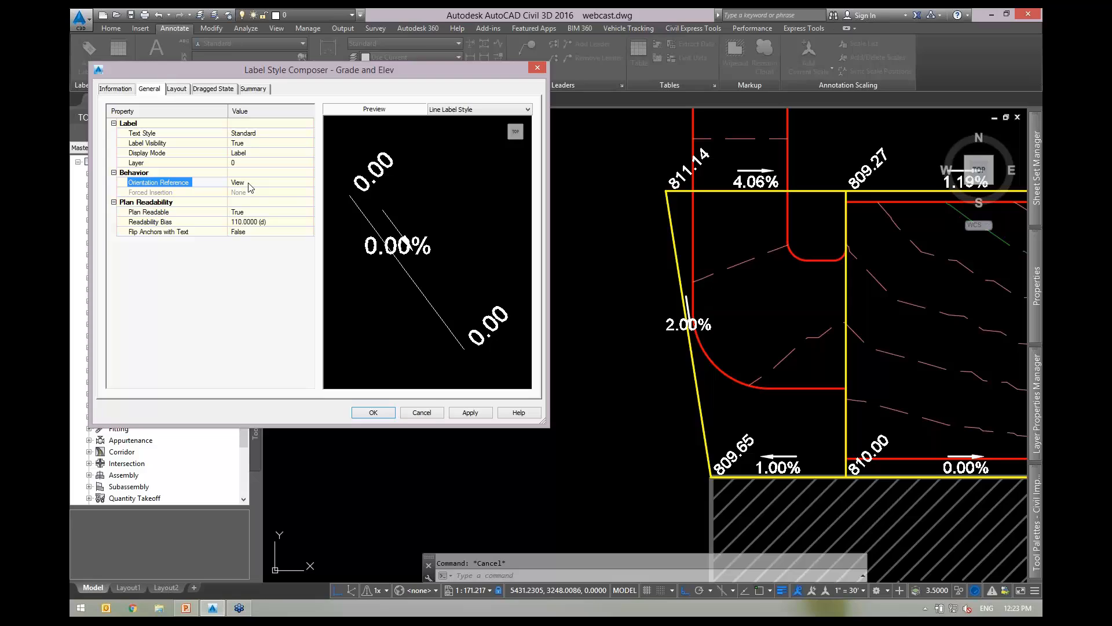
pyautogui.click(179, 90)
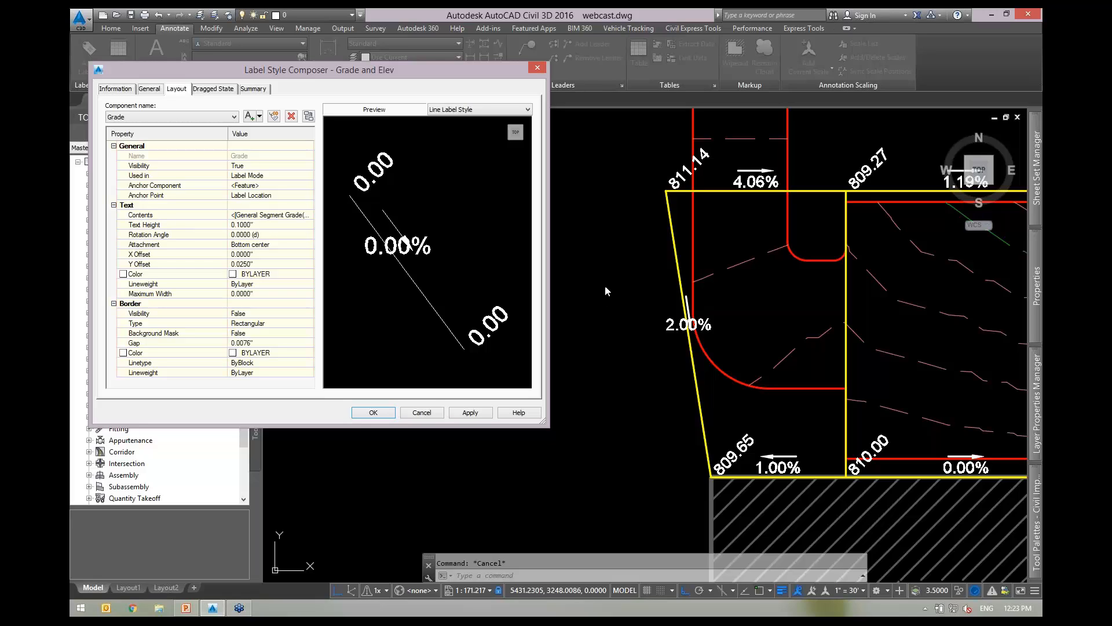
pyautogui.moveTo(446, 72); pyautogui.dragTo(539, 93)
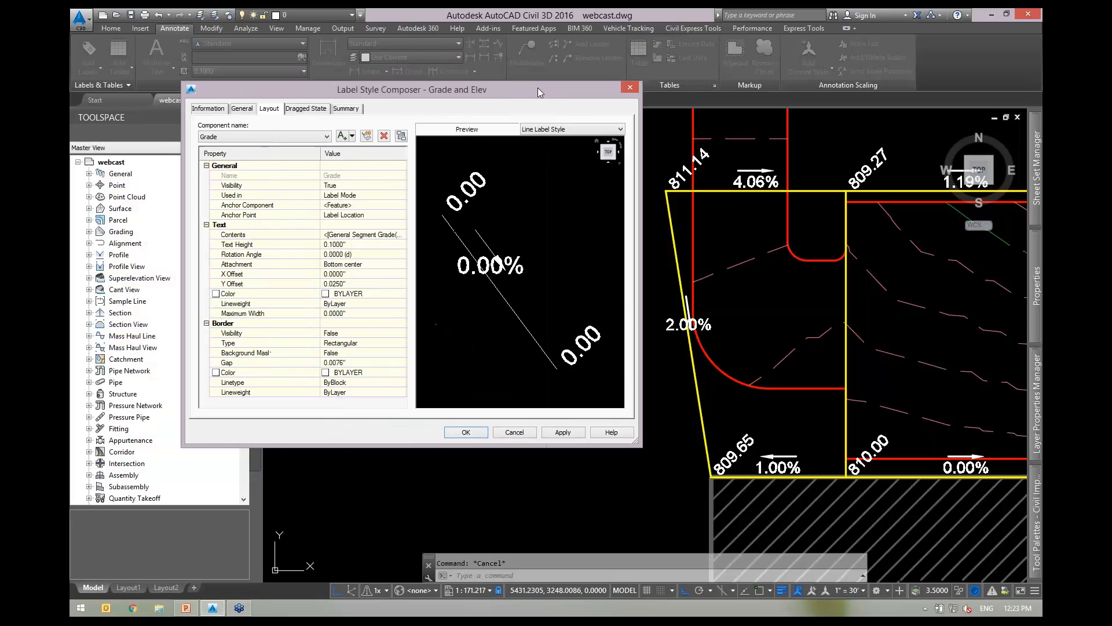
# Close the style composer and pan to the western parcels.
pyautogui.click(467, 436)
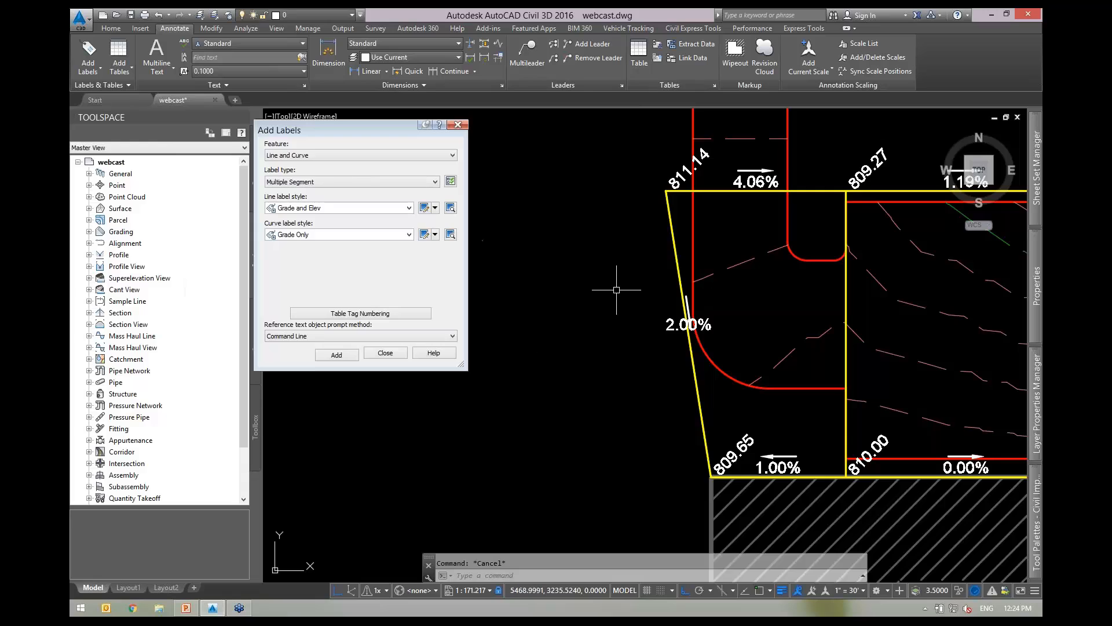
pyautogui.scroll(-3, 616, 289)
pyautogui.scroll(1, 705, 361)
pyautogui.scroll(2, 676, 361)
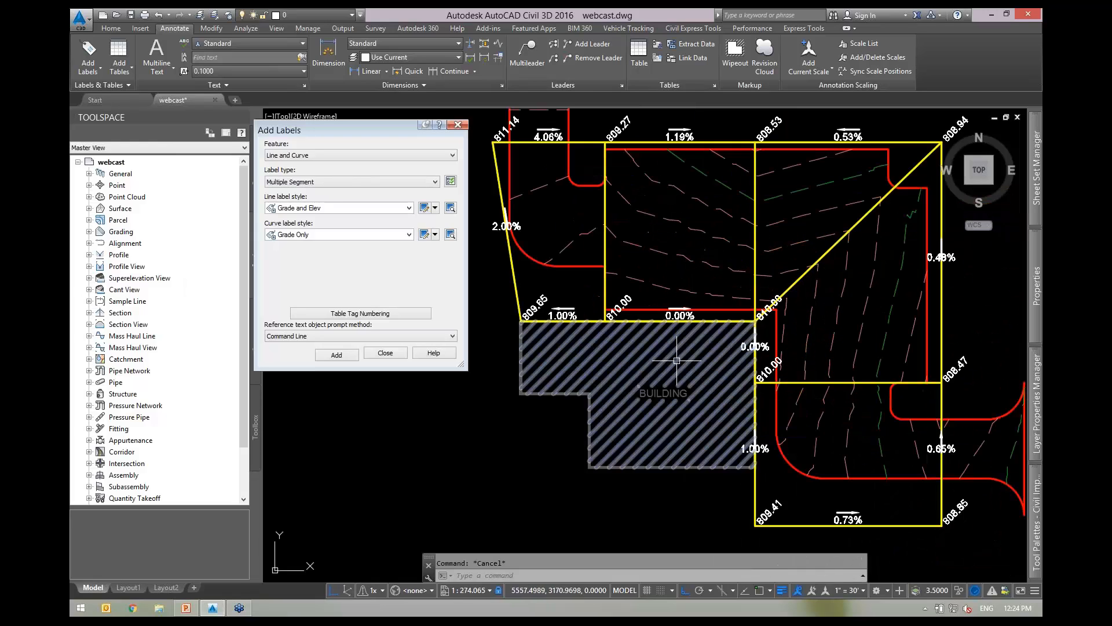
pyautogui.moveTo(616, 360); pyautogui.dragTo(689, 376, button='middle')
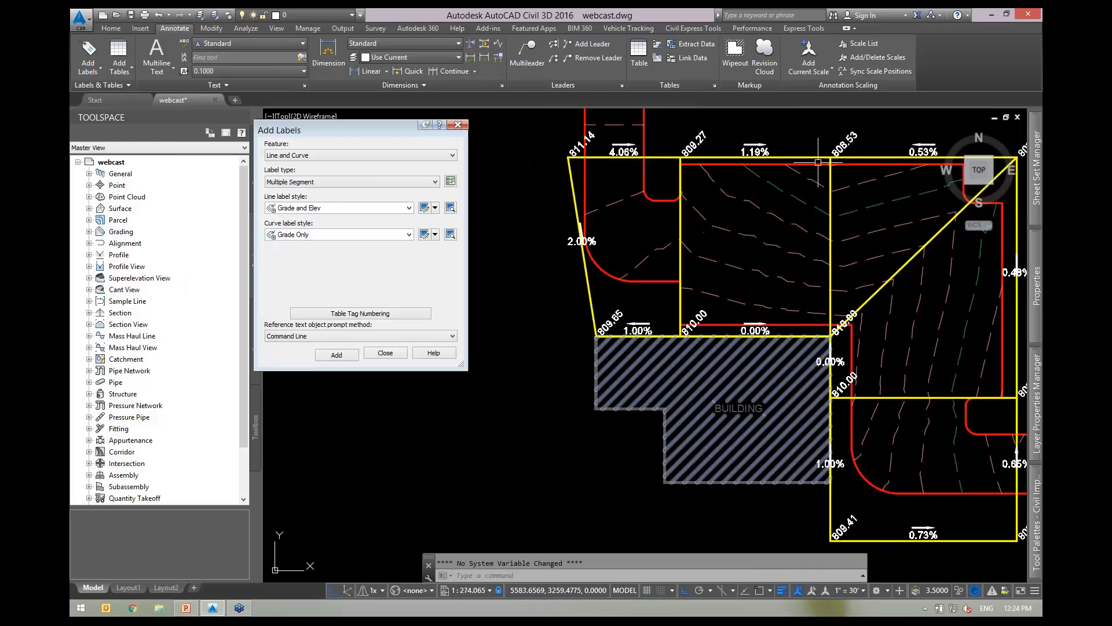
pyautogui.scroll(-2, 820, 169)
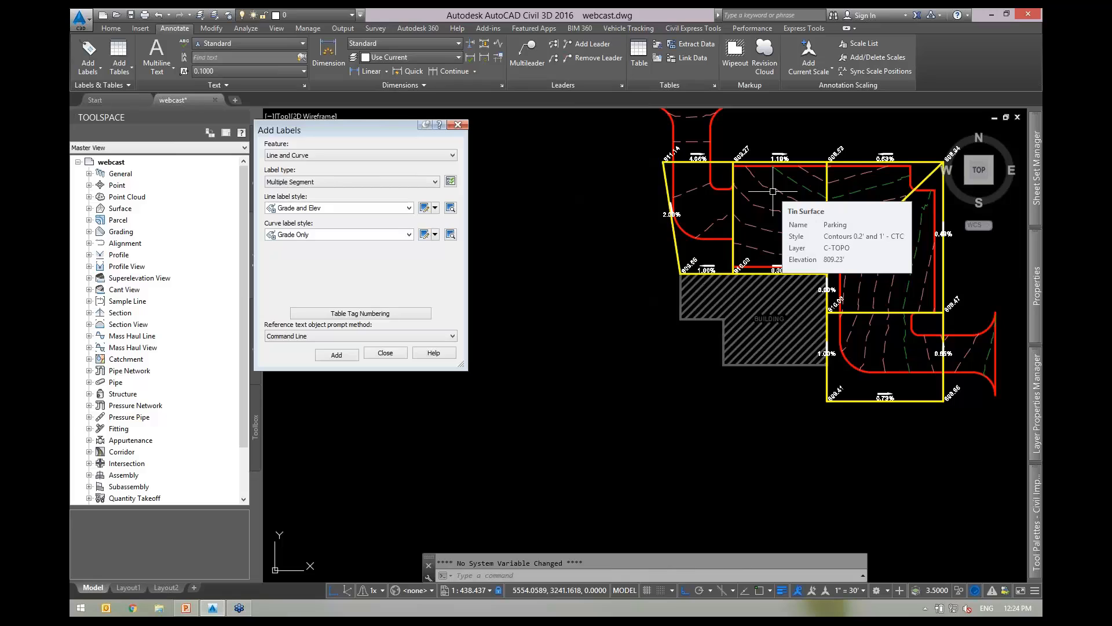
pyautogui.scroll(2, 733, 206)
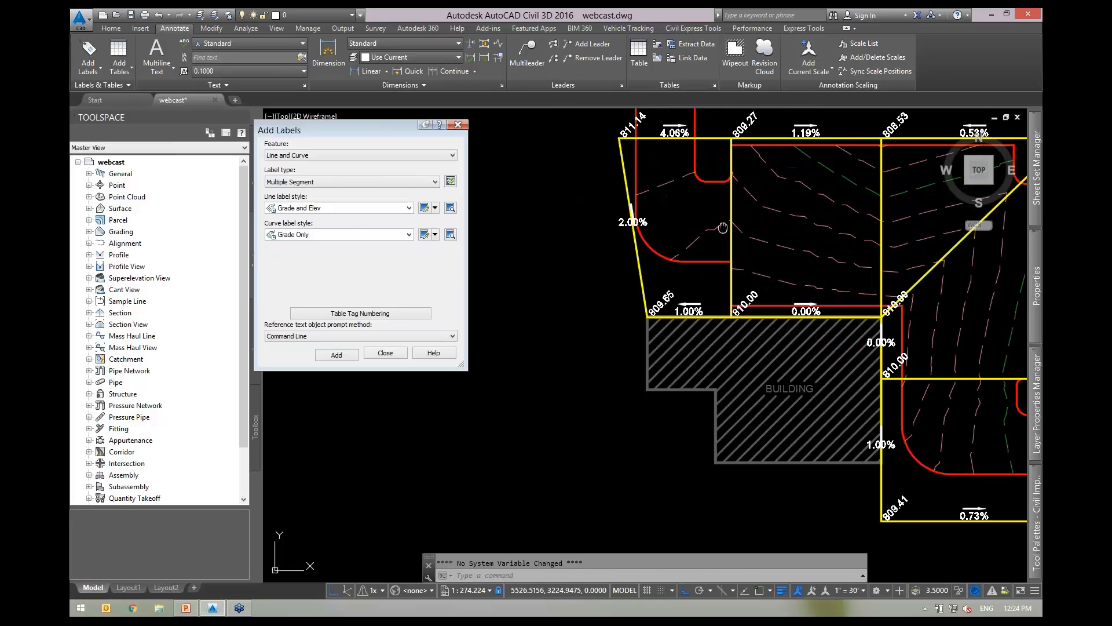
pyautogui.moveTo(722, 228); pyautogui.dragTo(641, 243, button='middle')
# Add Grade and Elev labels to four more parcel segments, including a 2.00% grade.
pyautogui.click(336, 354)
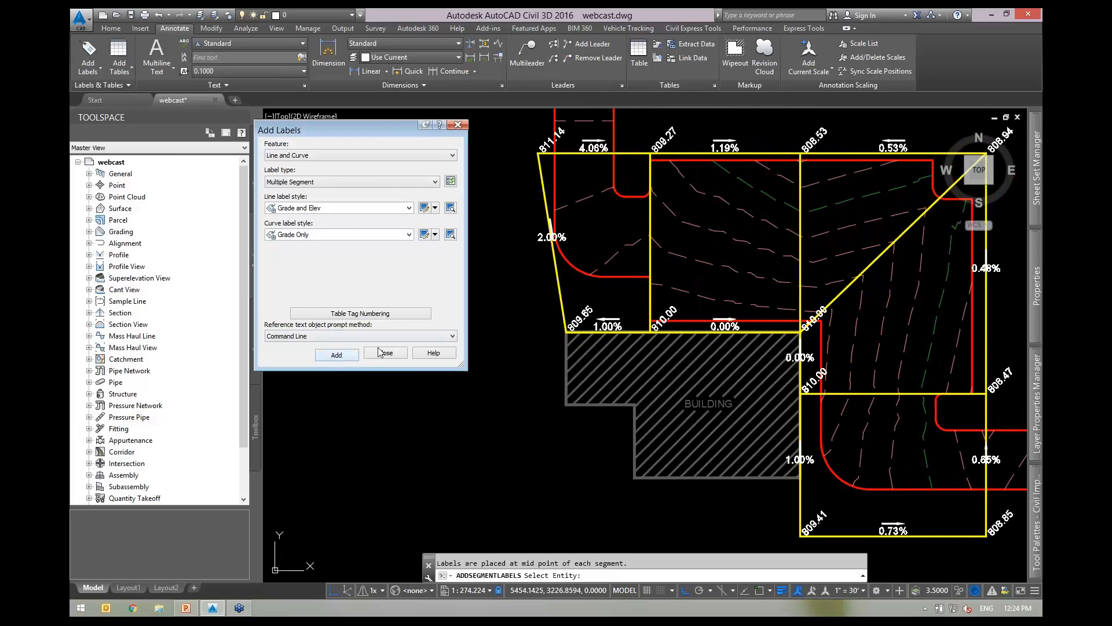
pyautogui.click(651, 223)
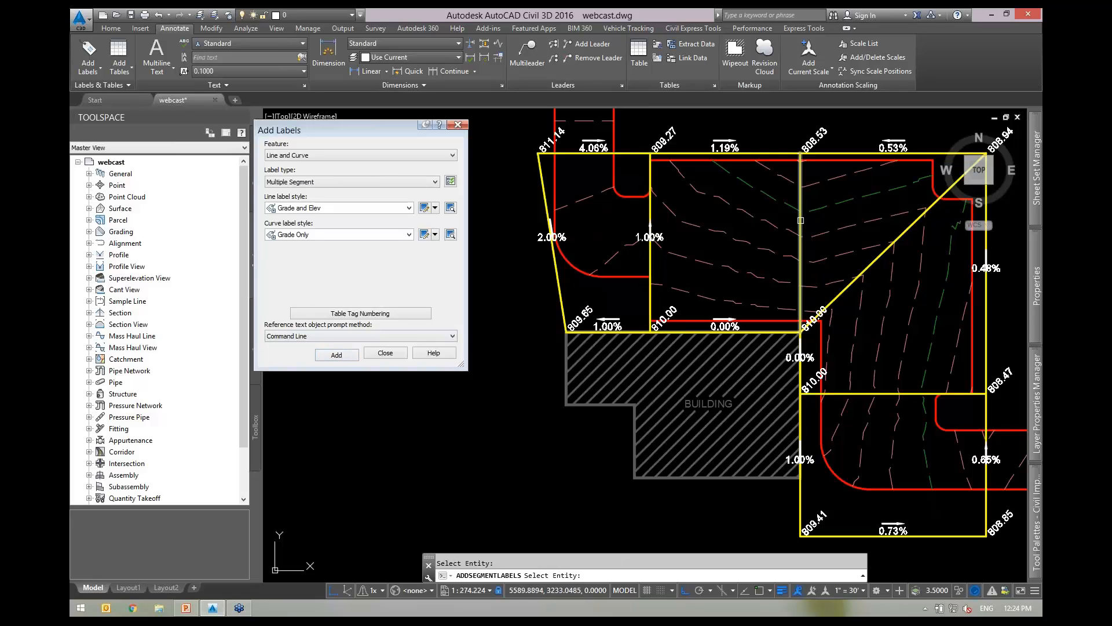
pyautogui.click(800, 235)
pyautogui.click(886, 244)
pyautogui.moveTo(908, 319); pyautogui.dragTo(777, 243, button='middle')
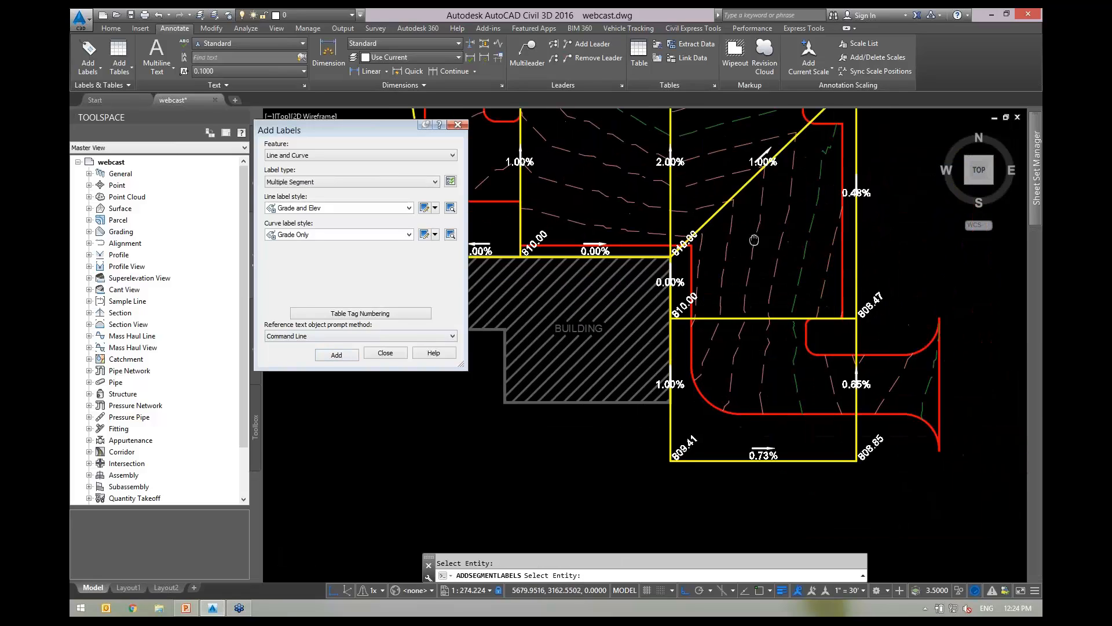
pyautogui.click(763, 319)
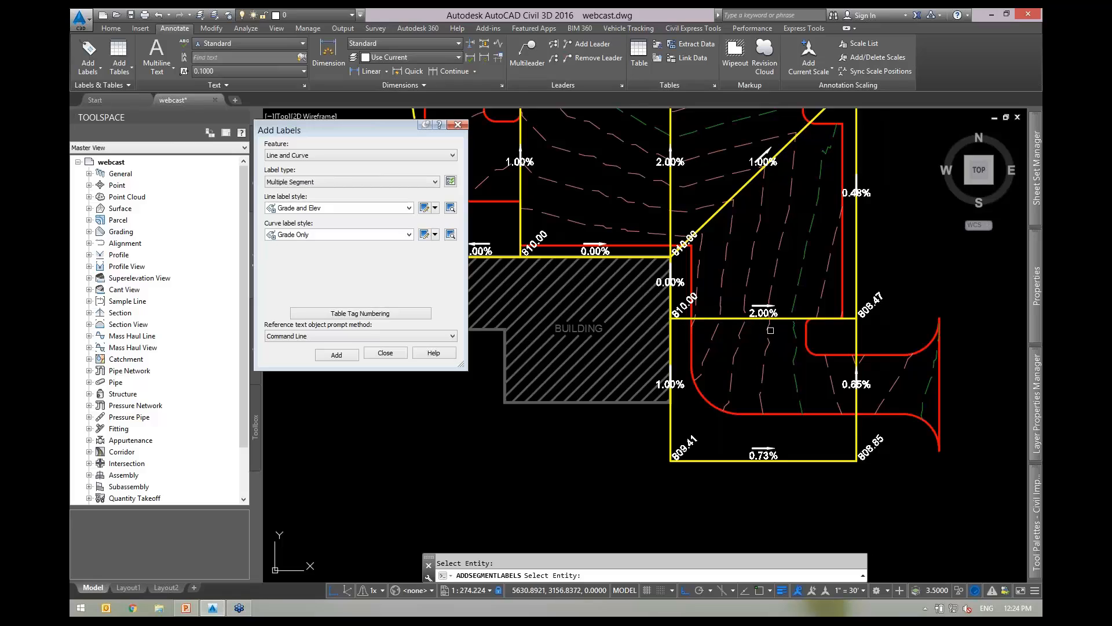
pyautogui.press('Return')
# Inspect the new 2.00% label and the 811.14 and 809.65 area near the western edge.
pyautogui.scroll(2, 767, 315)
pyautogui.click(763, 318)
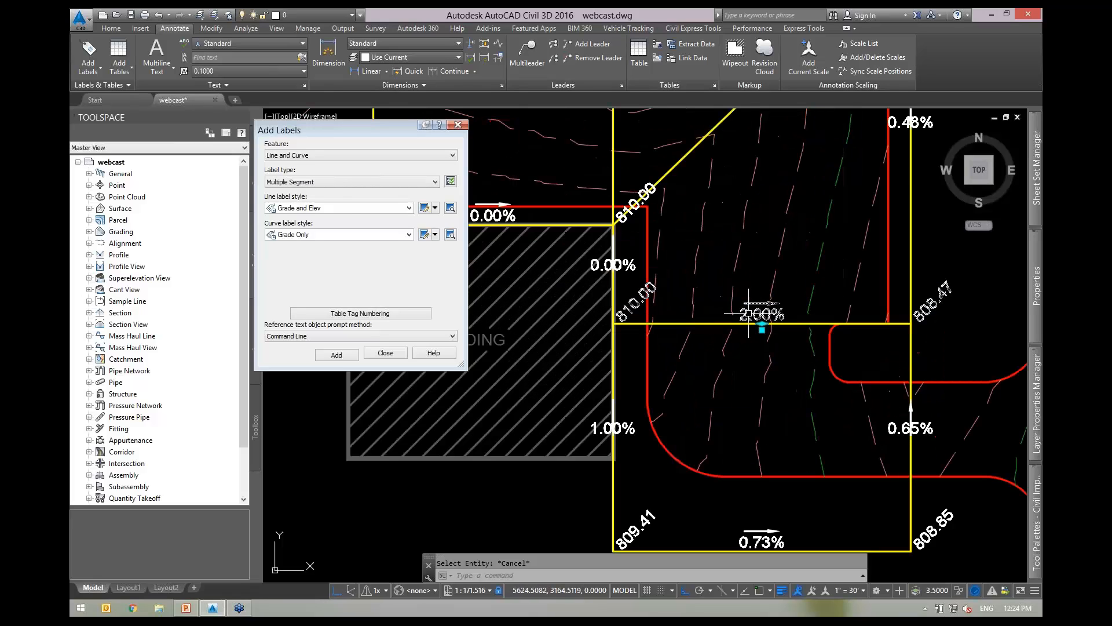
pyautogui.scroll(2, 942, 307)
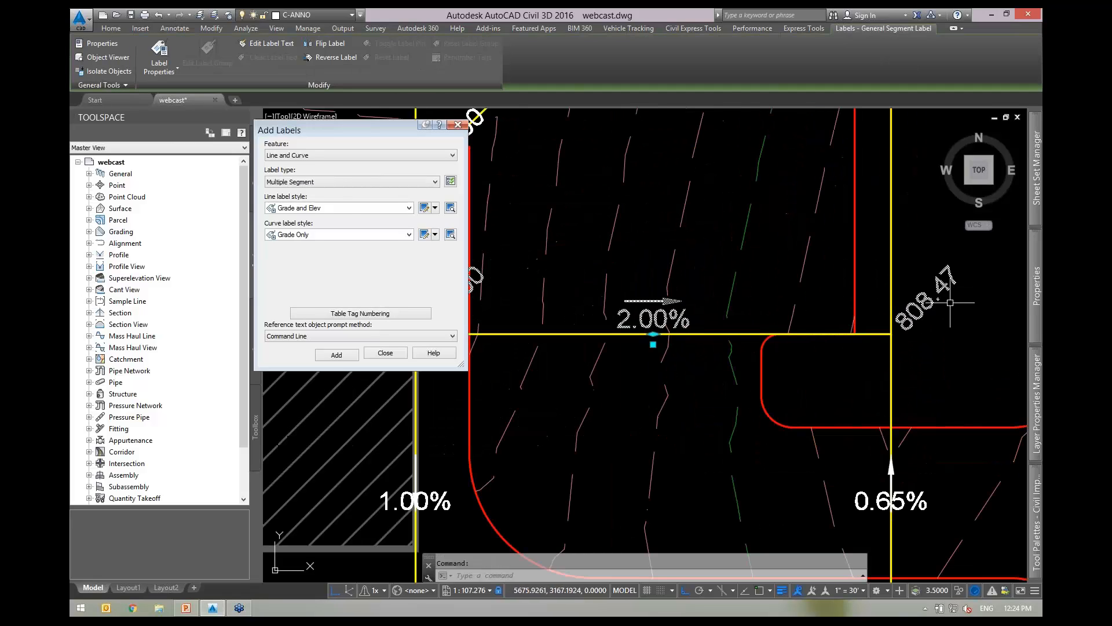
pyautogui.scroll(-4, 941, 306)
pyautogui.scroll(2, 733, 313)
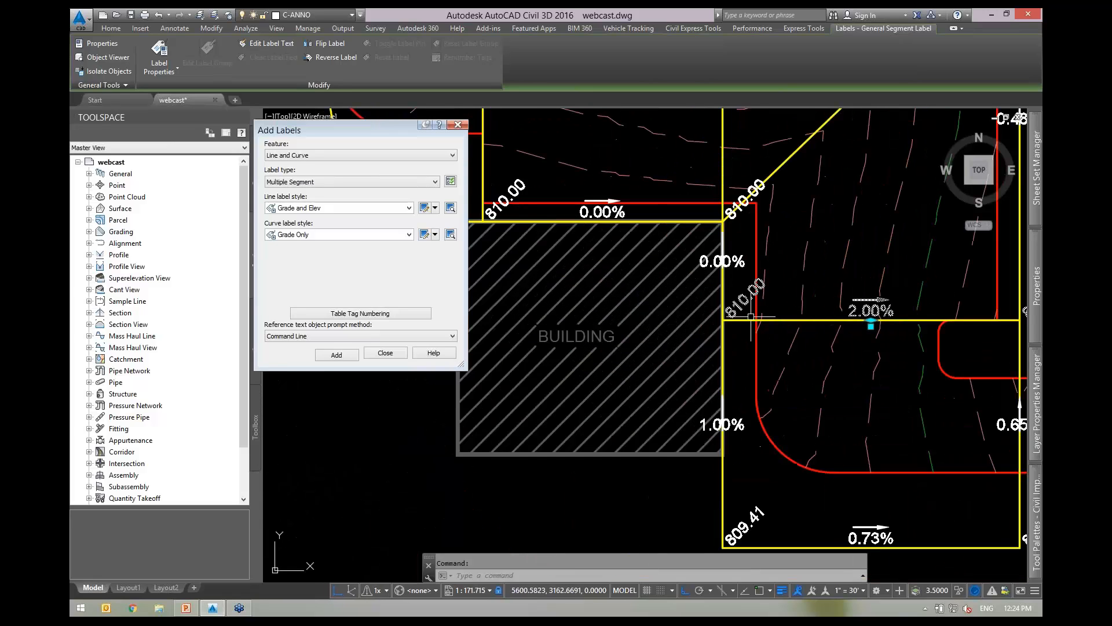
pyautogui.moveTo(766, 314); pyautogui.dragTo(943, 442, button='middle')
pyautogui.moveTo(568, 231); pyautogui.dragTo(687, 343, button='middle')
pyautogui.press('Escape')
pyautogui.moveTo(656, 296); pyautogui.dragTo(669, 293, button='middle')
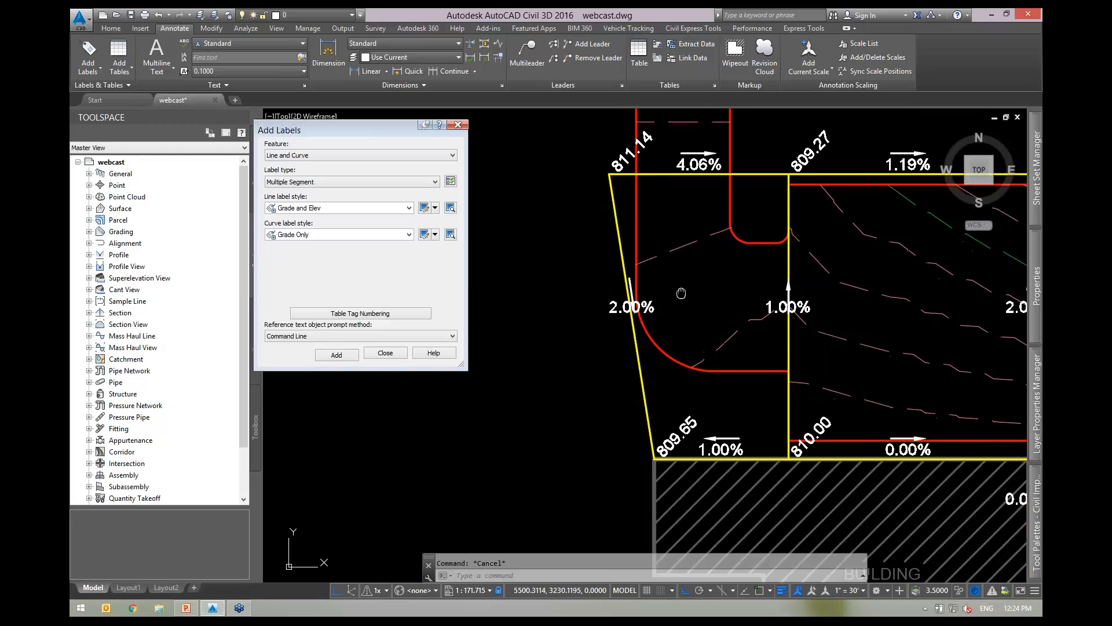
pyautogui.scroll(2, 644, 319)
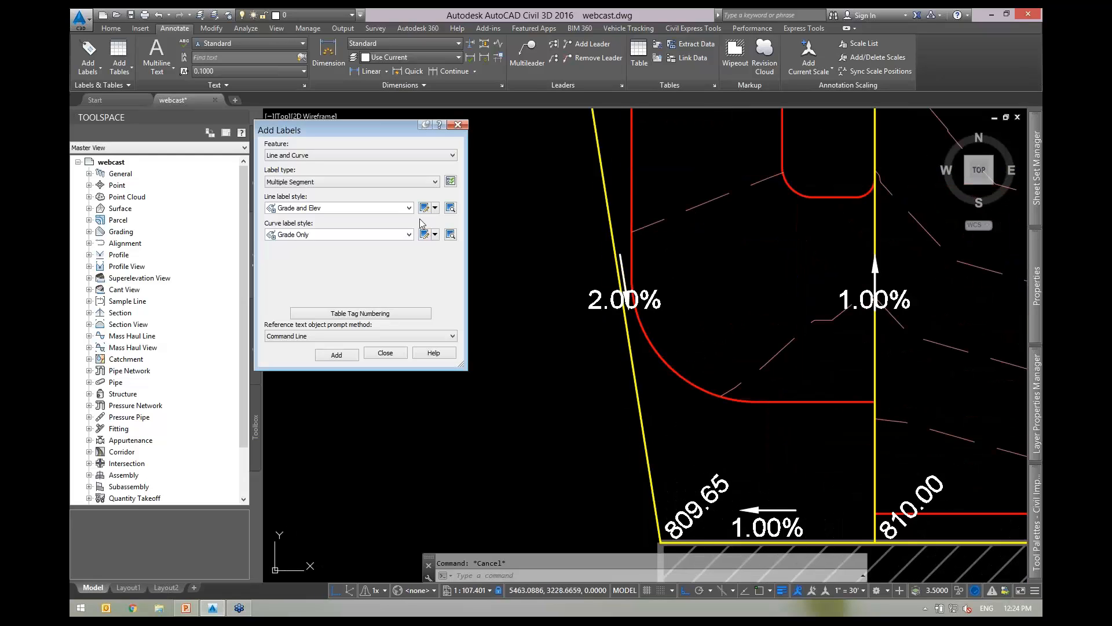
pyautogui.moveTo(704, 322); pyautogui.dragTo(790, 341, button='middle')
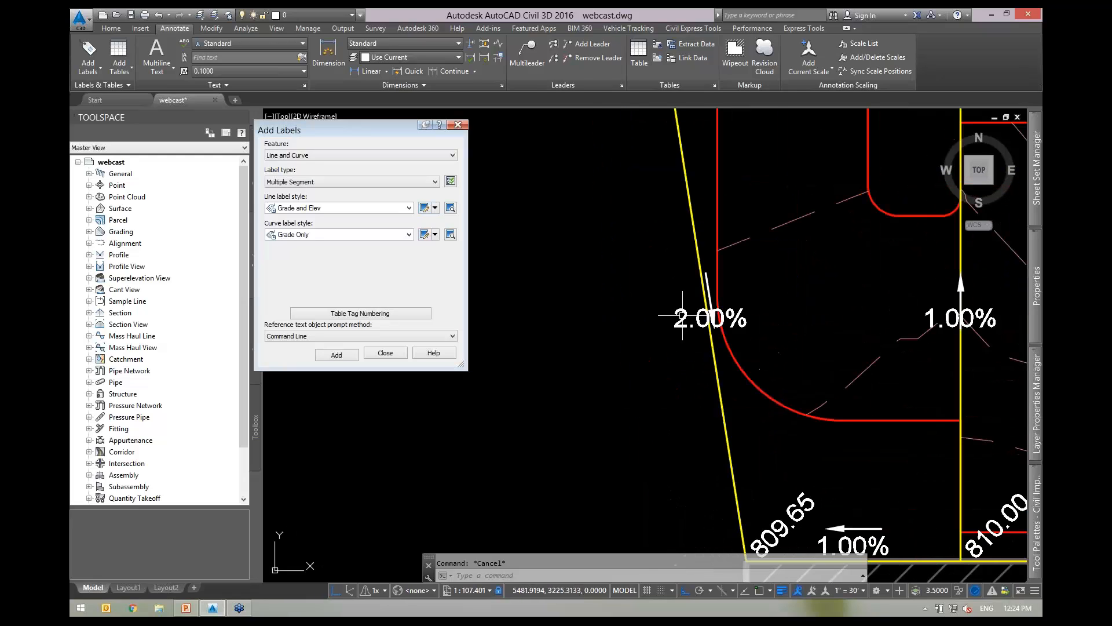
# Open the Grade and Elev line label style in the Label Style Composer.
pyautogui.click(425, 210)
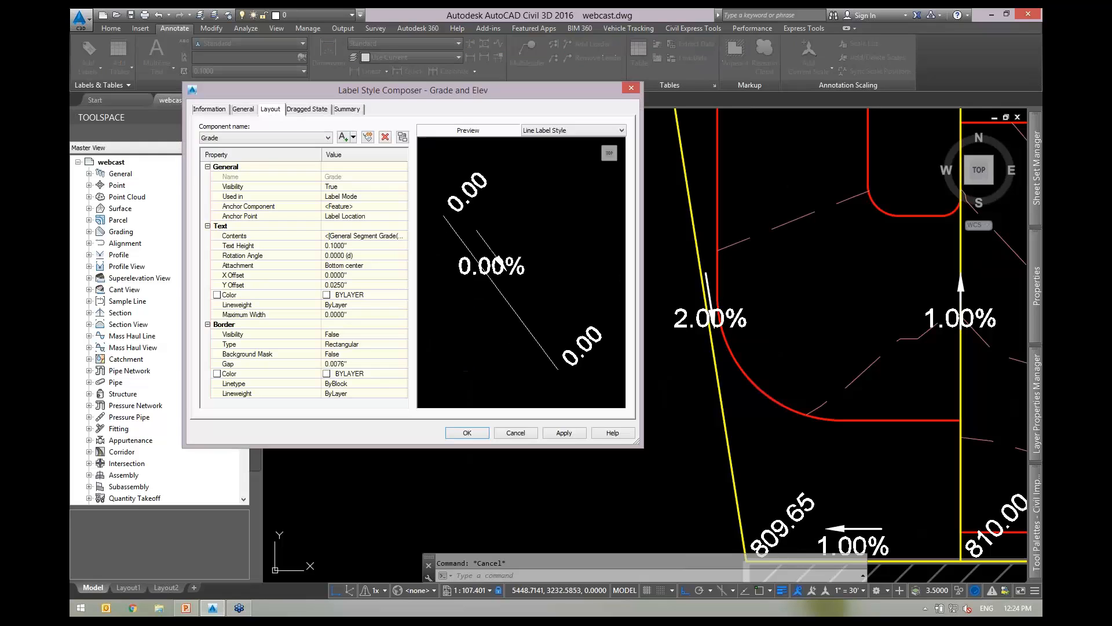
pyautogui.moveTo(457, 93); pyautogui.dragTo(388, 106)
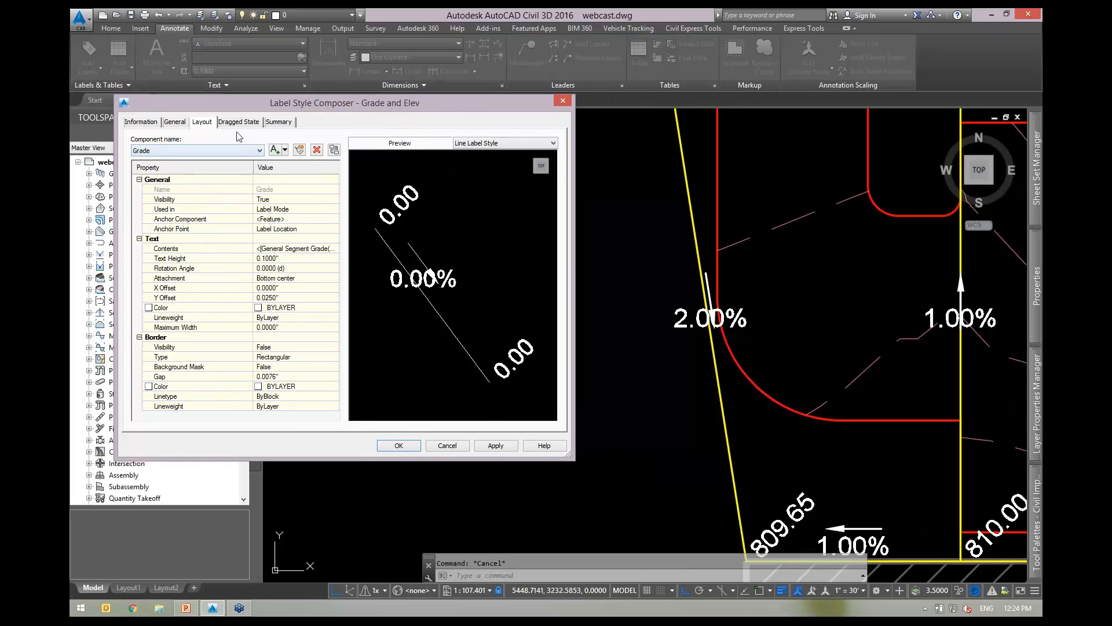
pyautogui.click(226, 150)
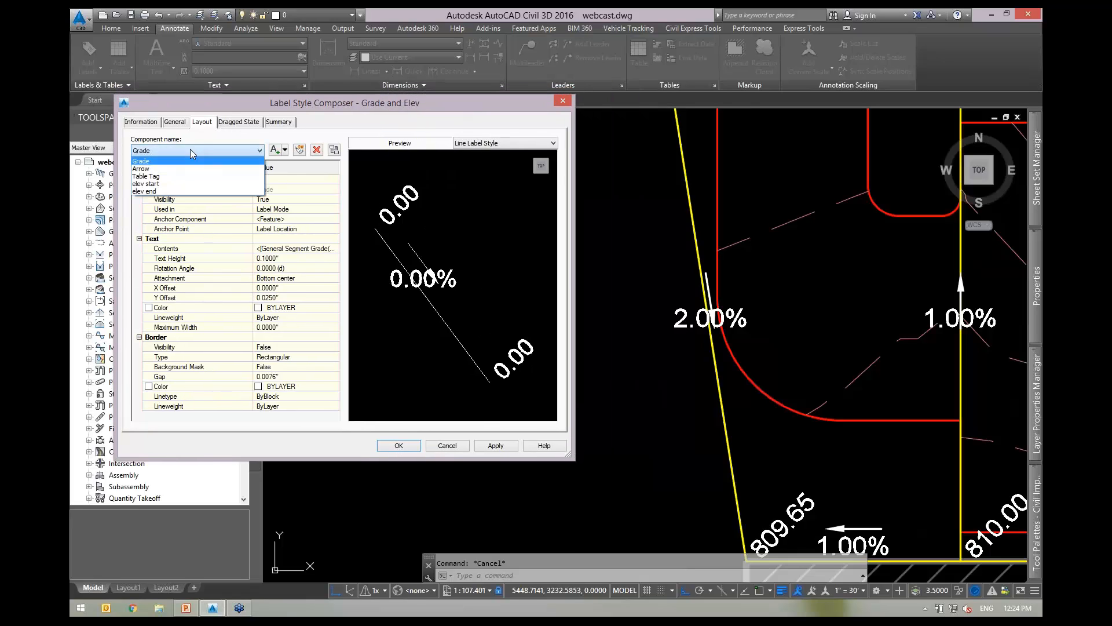
pyautogui.click(163, 162)
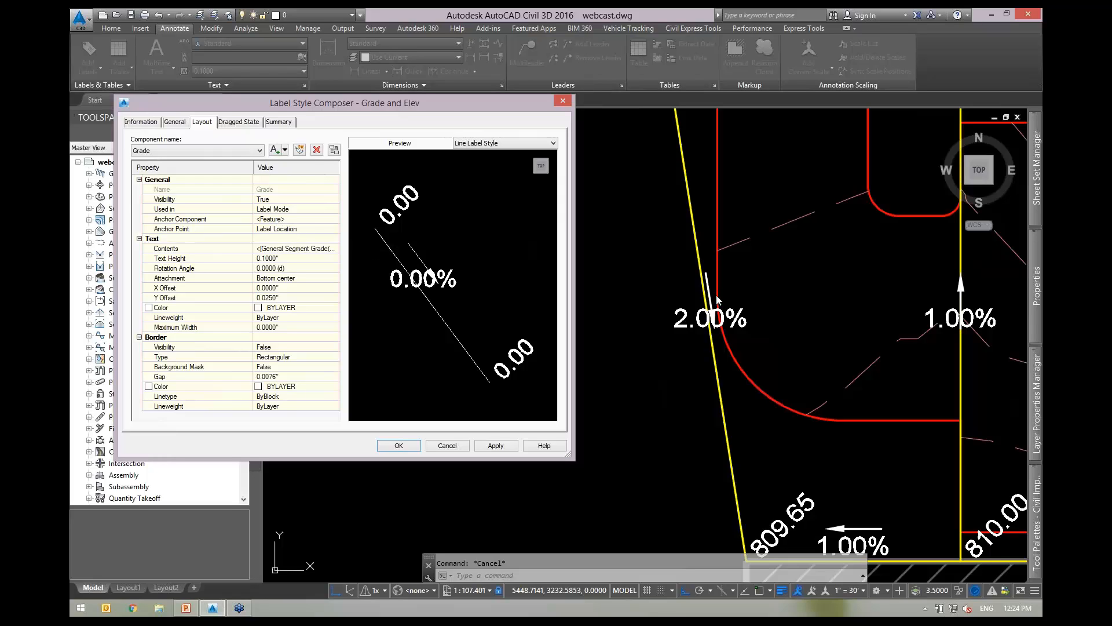
# Anchor the Arrow component to <Feature> at Middle and apply the change.
pyautogui.click(204, 152)
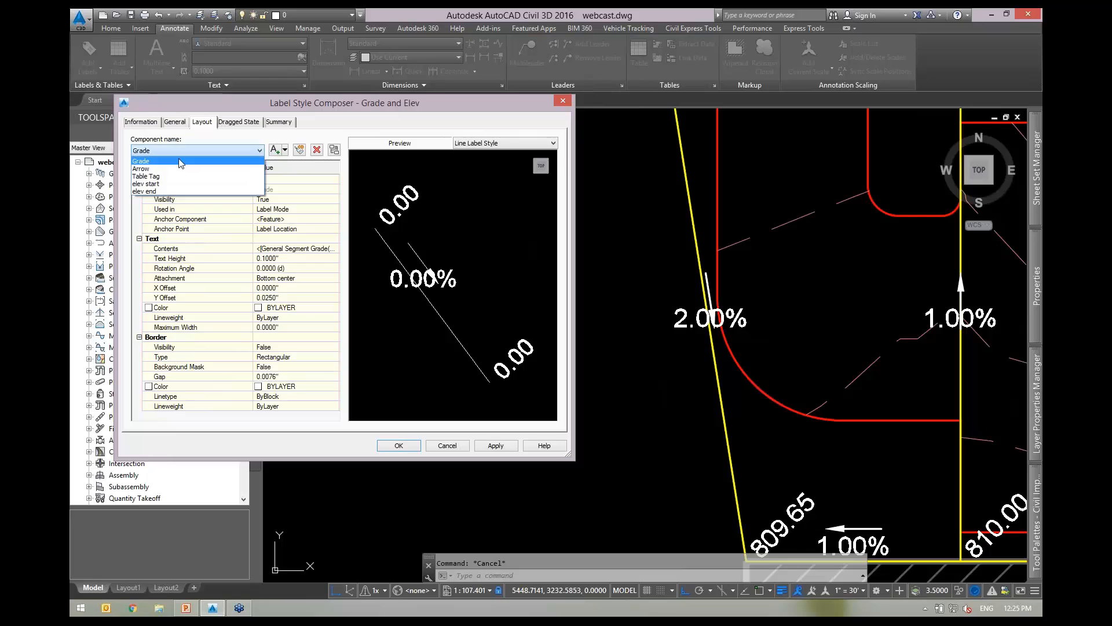
pyautogui.click(160, 169)
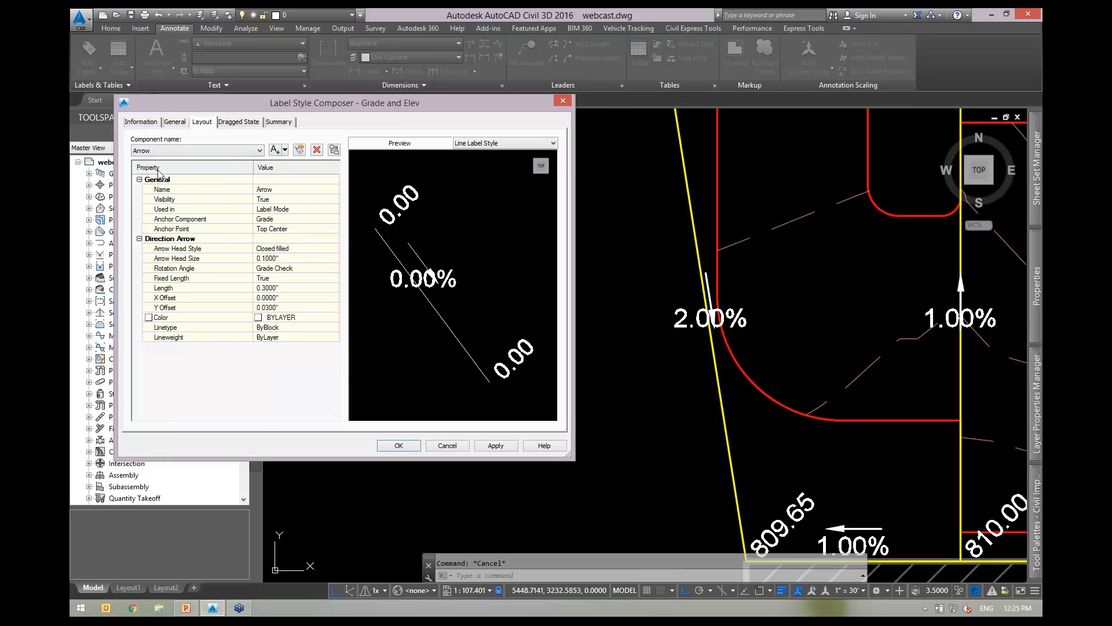
pyautogui.click(191, 221)
pyautogui.click(279, 224)
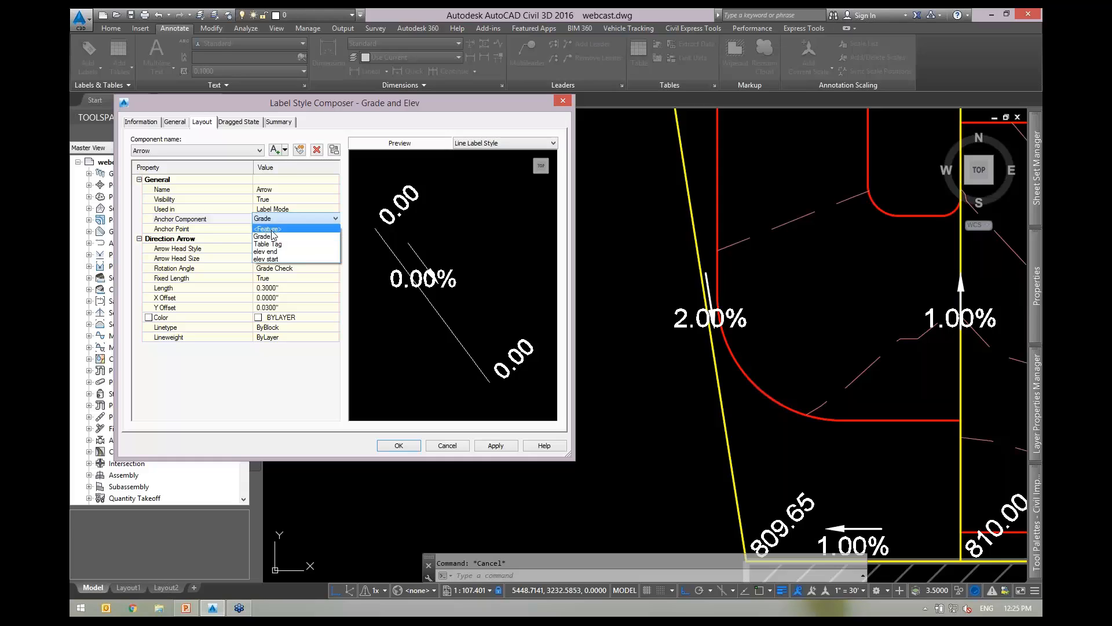
pyautogui.click(270, 229)
pyautogui.click(283, 229)
pyautogui.click(283, 229)
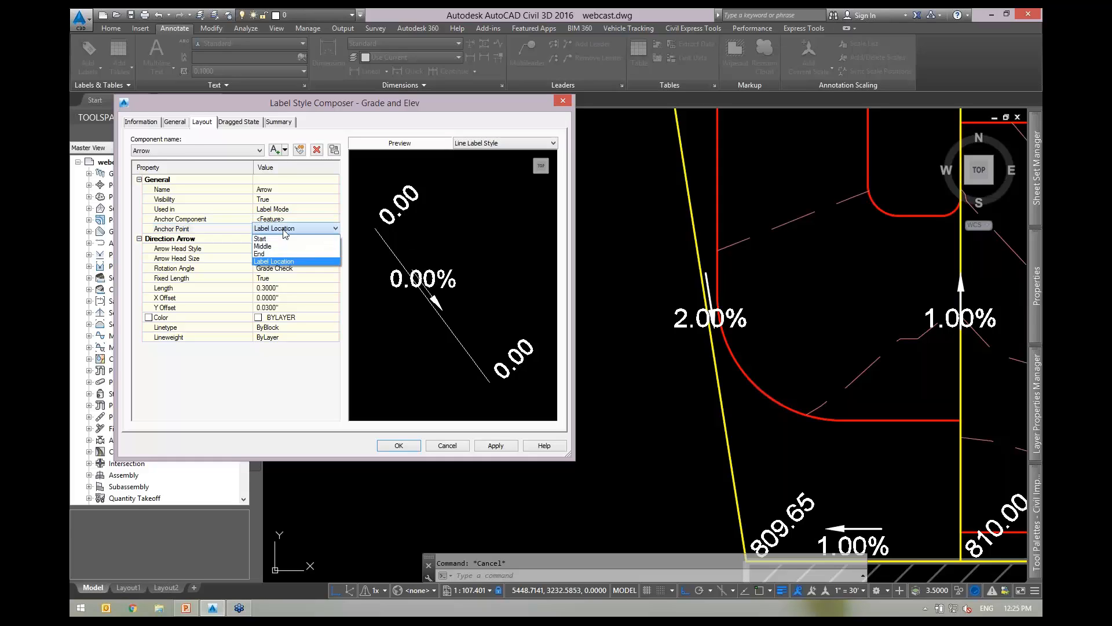
pyautogui.click(264, 247)
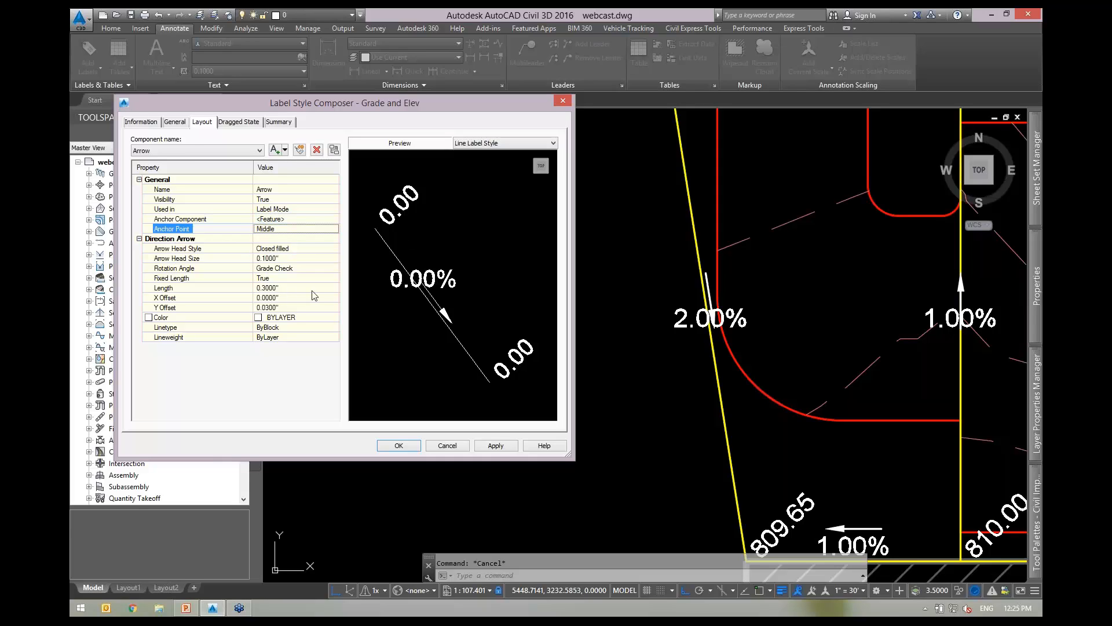
pyautogui.click(496, 445)
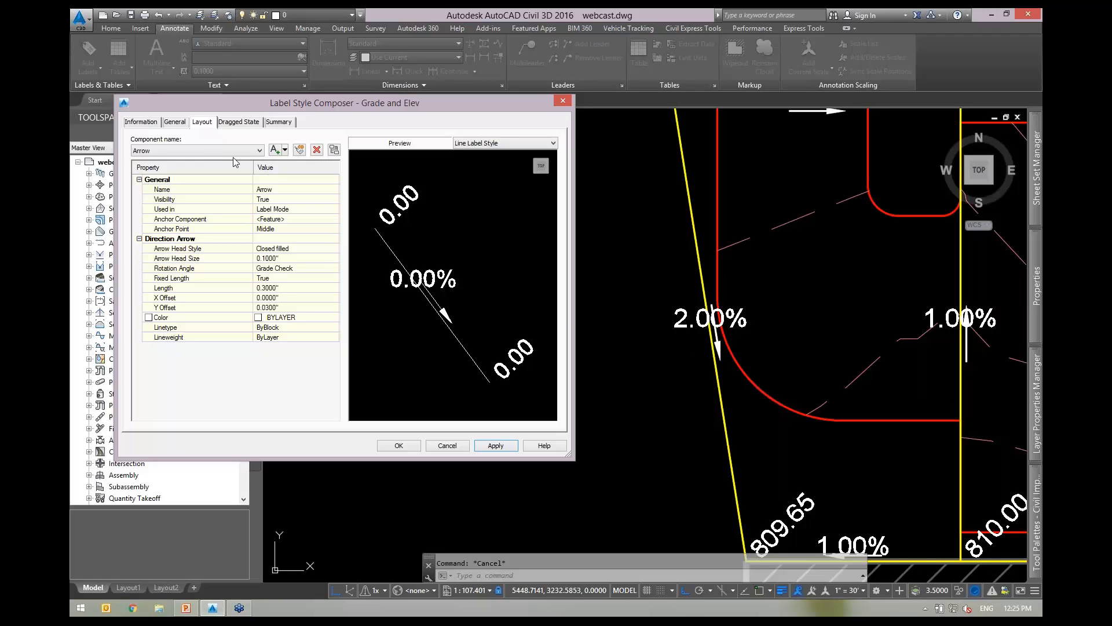
pyautogui.click(206, 151)
# Anchor the Grade text component to the arrow and apply.
pyautogui.click(164, 161)
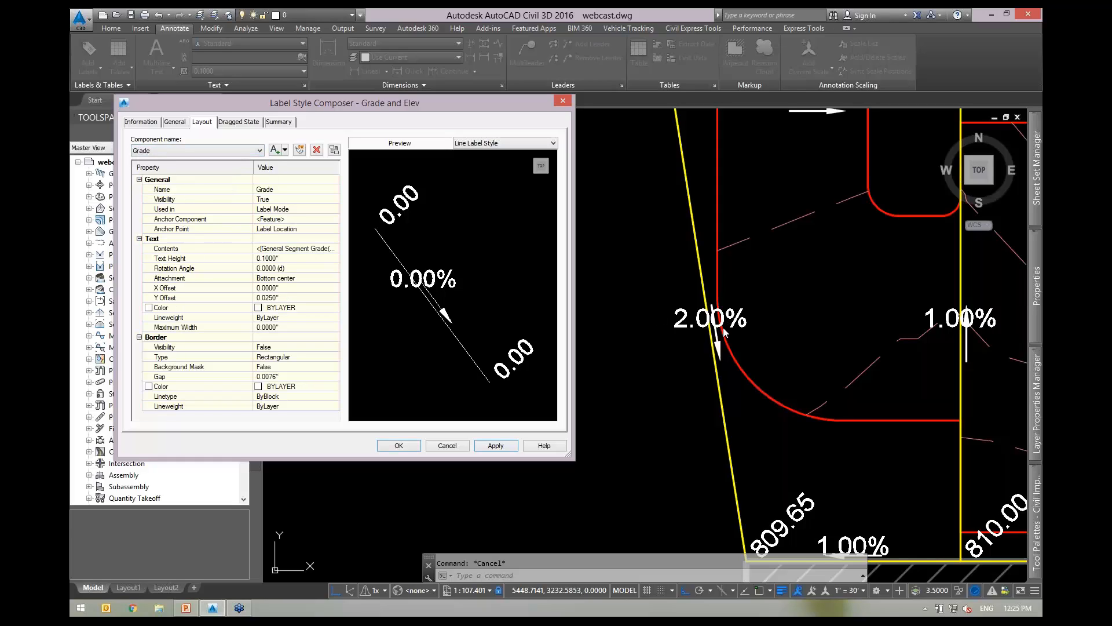
pyautogui.click(305, 219)
pyautogui.click(305, 219)
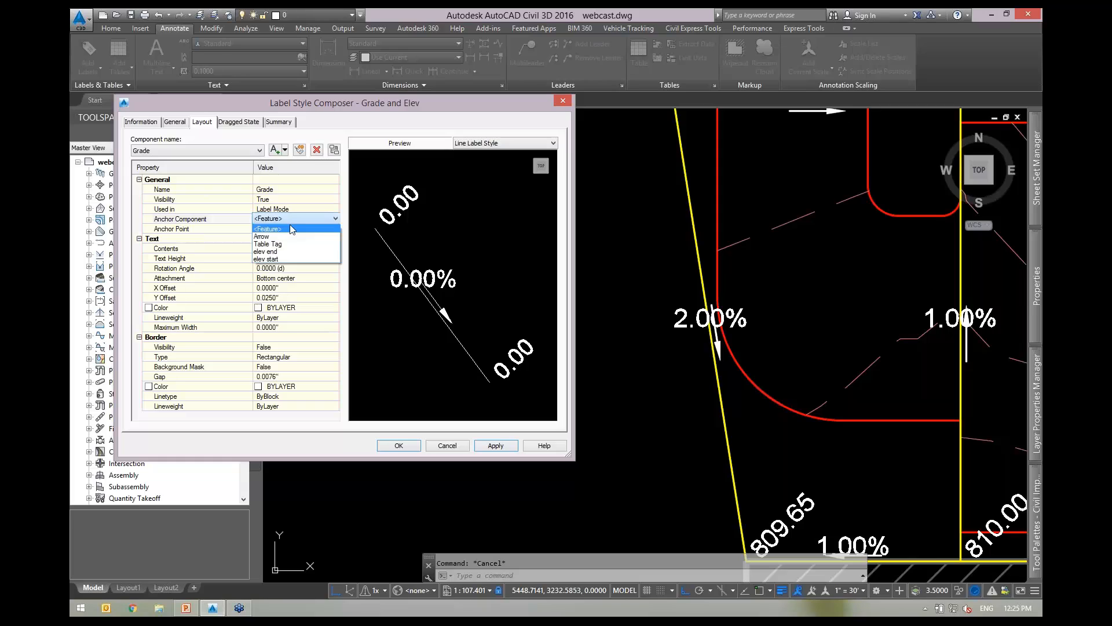
pyautogui.click(286, 236)
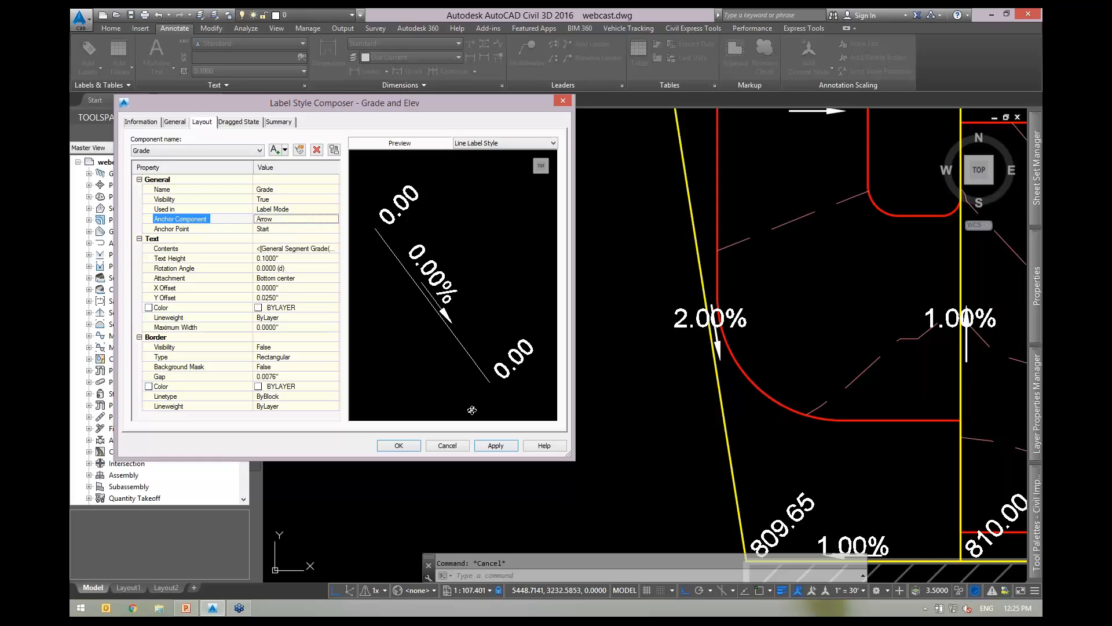
pyautogui.click(496, 445)
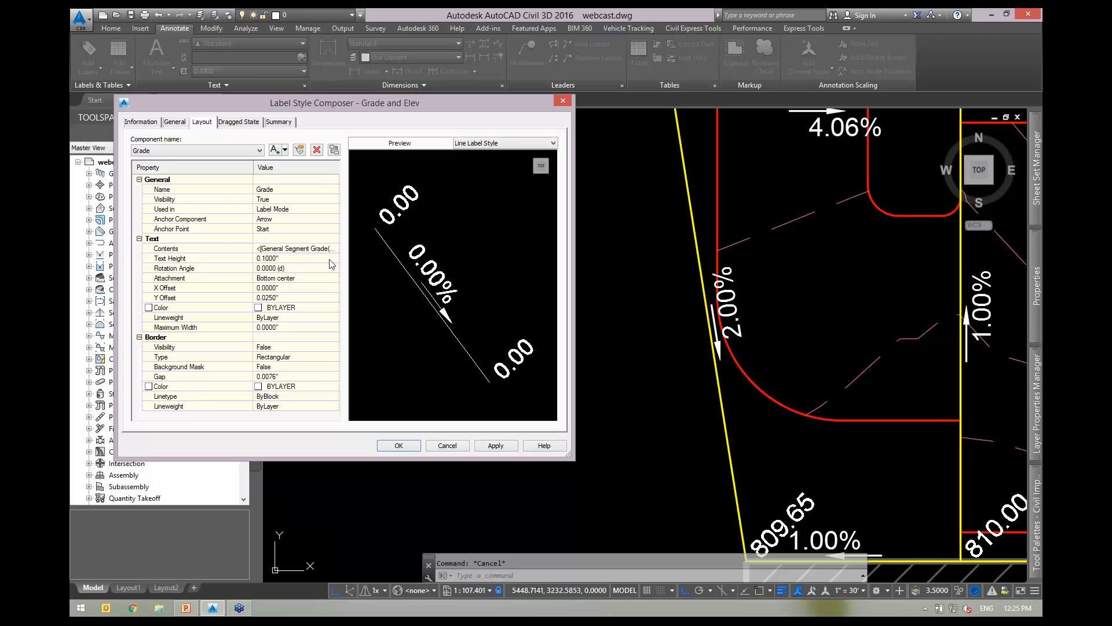
# Set the Grade text's anchor point to Middle and apply the change.
pyautogui.click(296, 267)
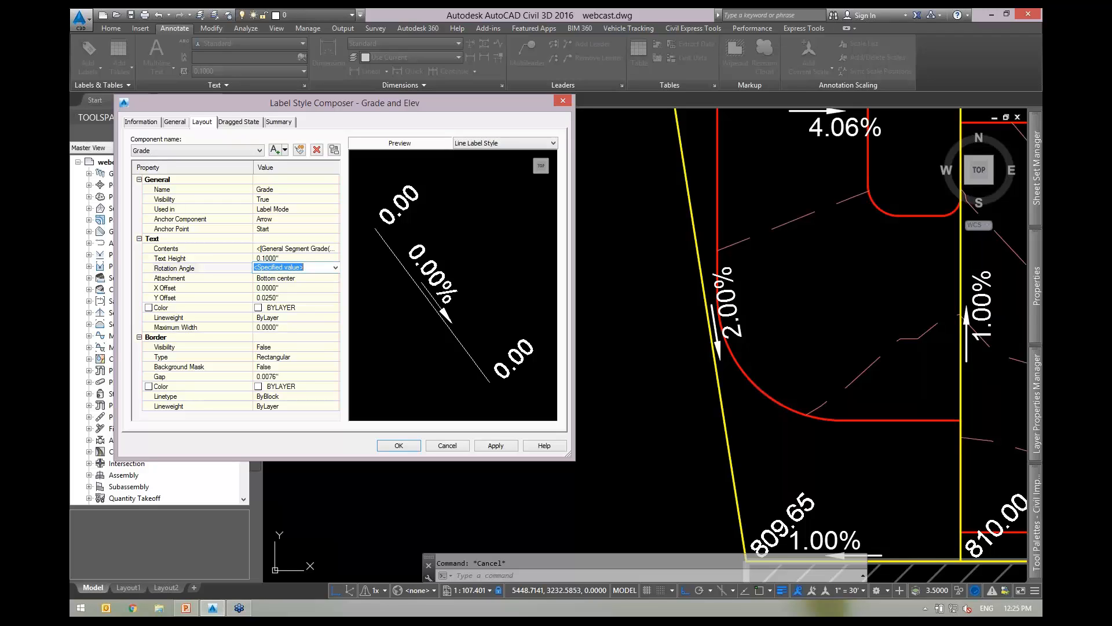
pyautogui.write('1')
pyautogui.press('Return')
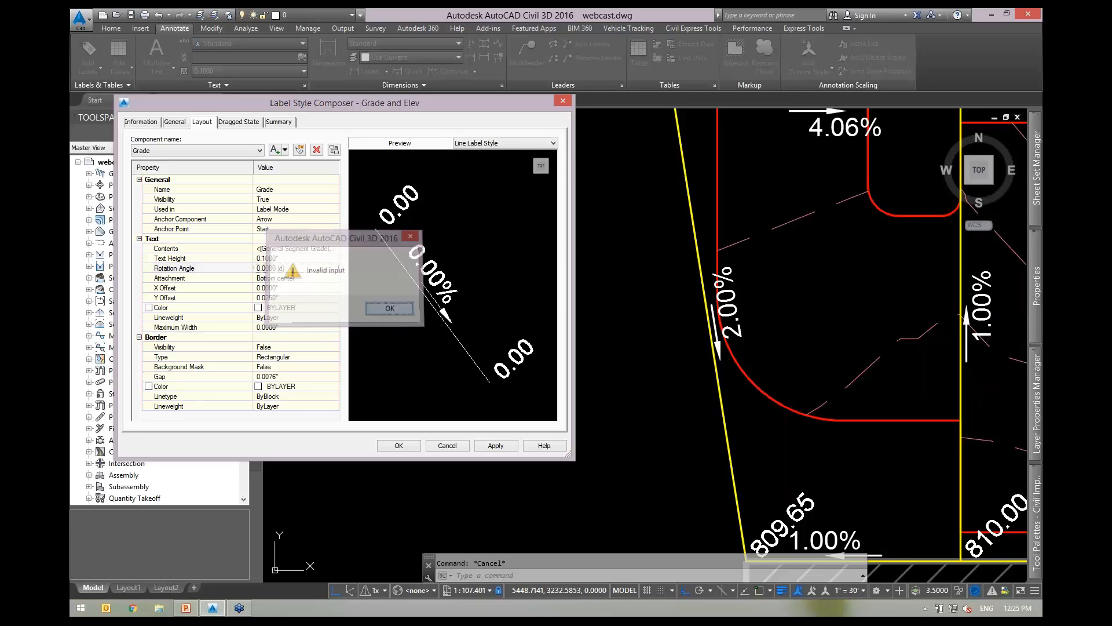
pyautogui.click(388, 309)
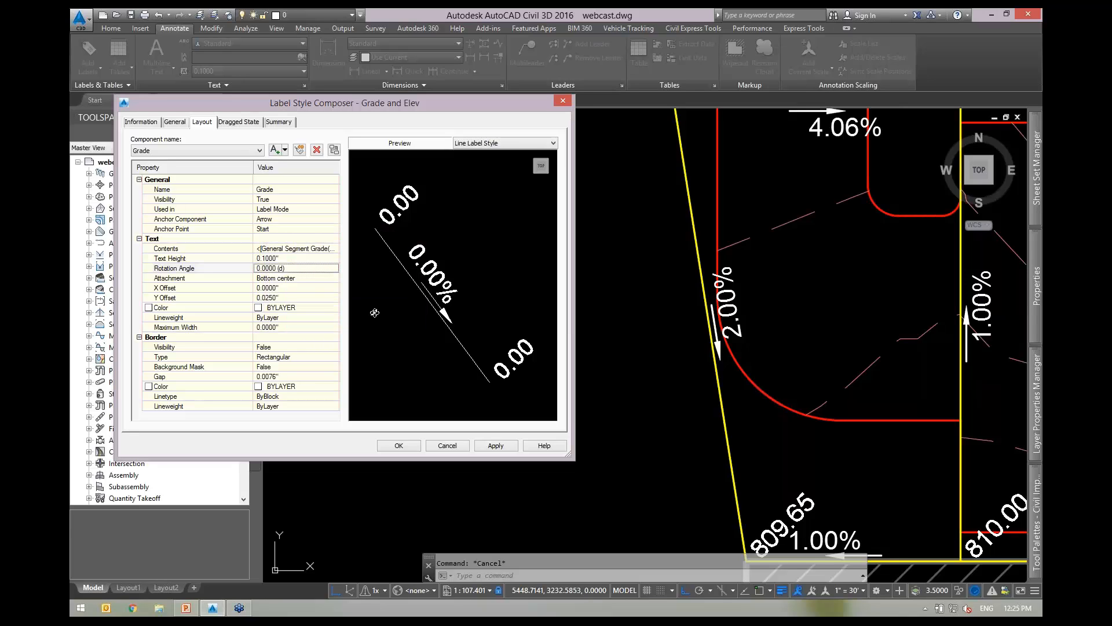
pyautogui.click(280, 231)
pyautogui.click(278, 230)
pyautogui.click(268, 249)
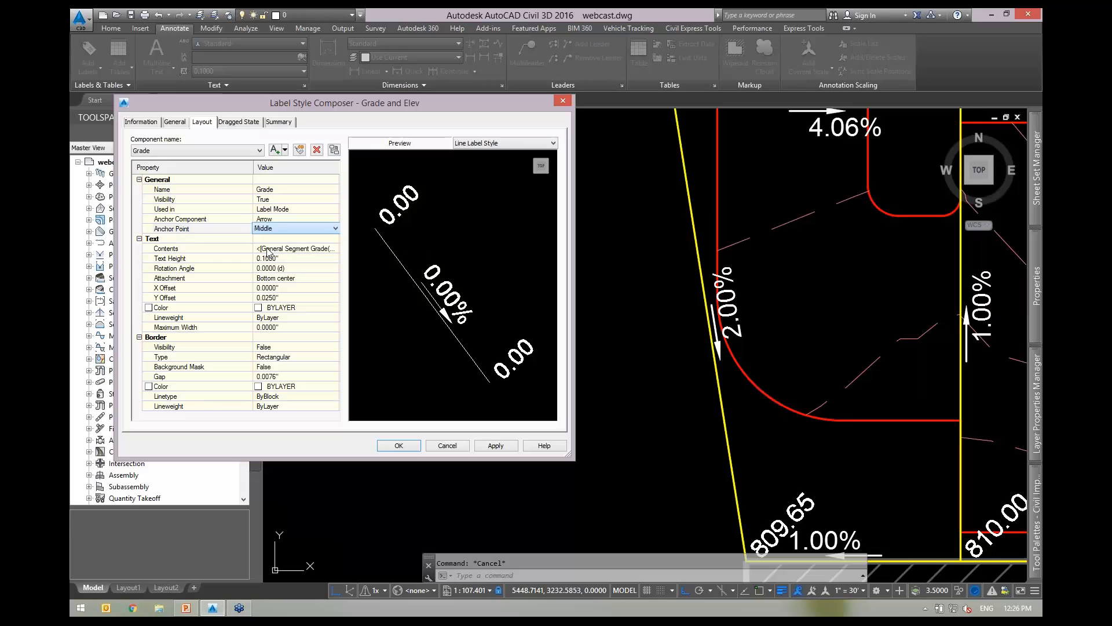
pyautogui.click(499, 446)
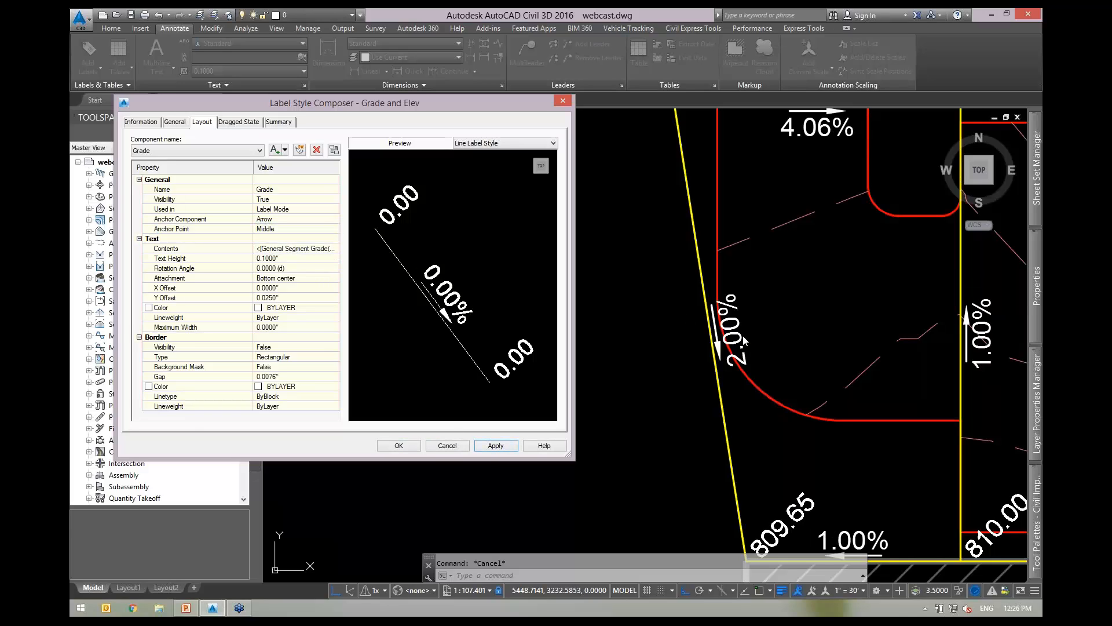
# Set Readability Bias to 100 on the General tab, apply, and close the composer.
pyautogui.click(175, 122)
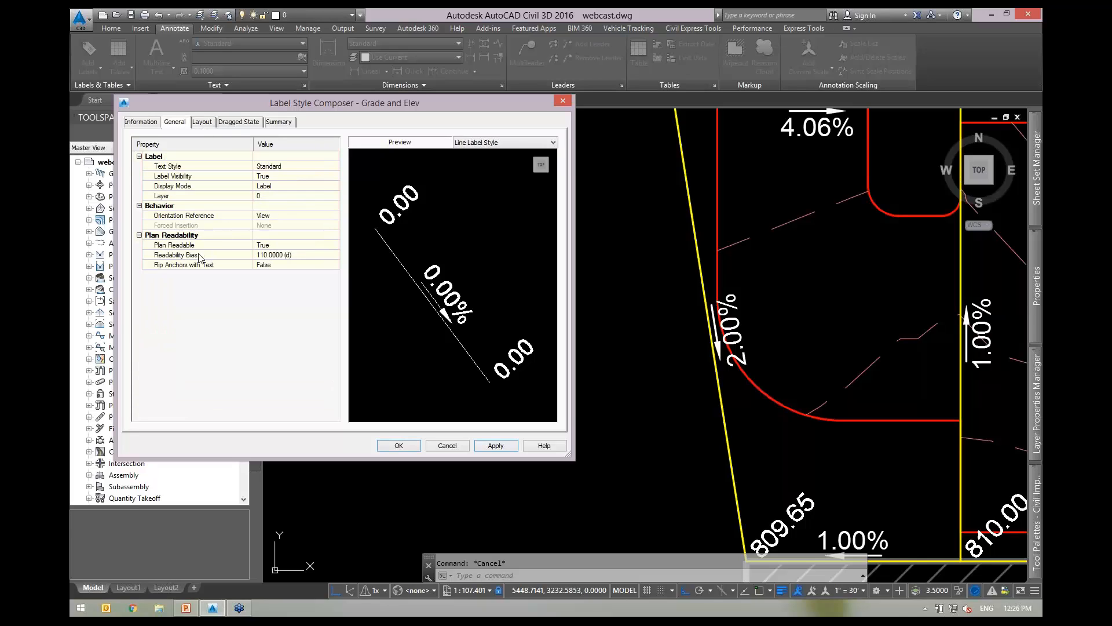
pyautogui.click(335, 255)
pyautogui.write('10')
pyautogui.press('BackSpace')
pyautogui.press('Tab')
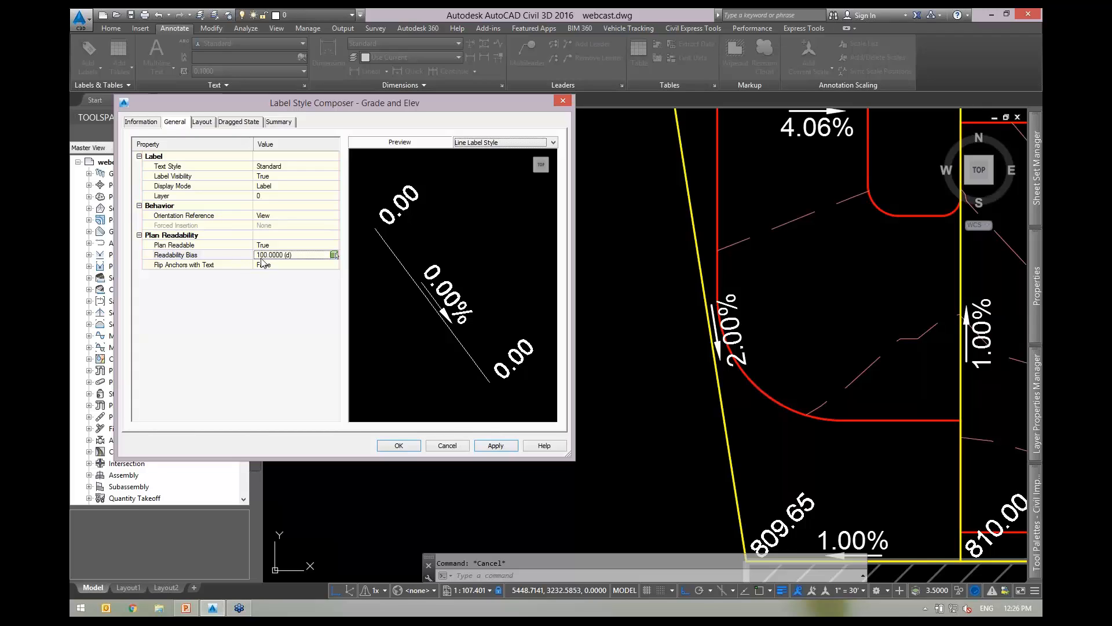
pyautogui.click(498, 446)
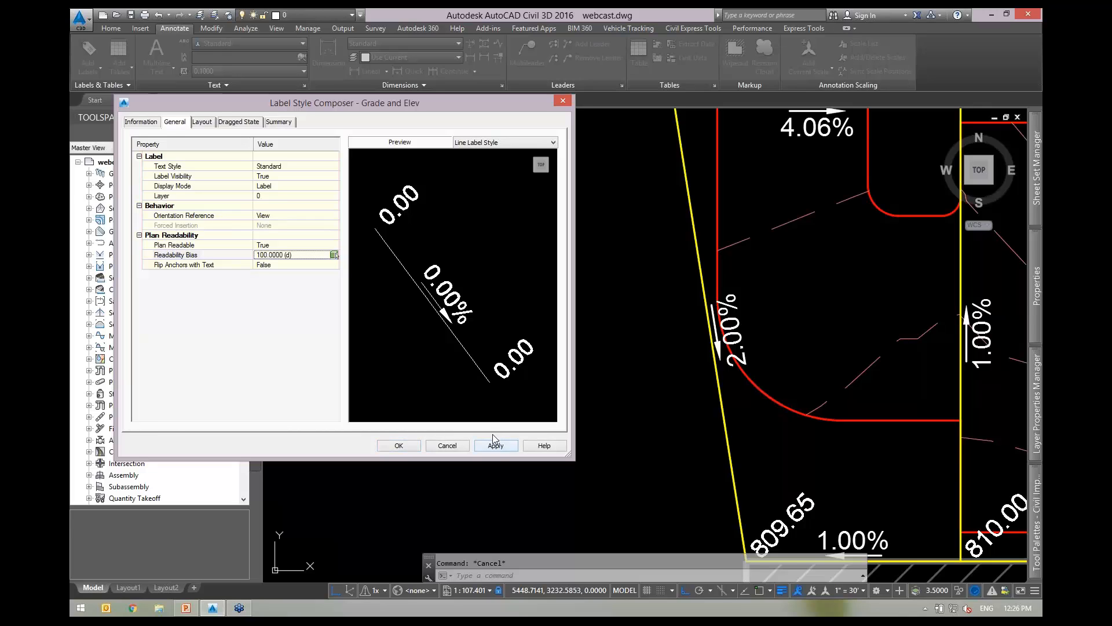
pyautogui.click(400, 446)
# Grip-stretch the feature line's upper-left corner so its grades read 3.61% and 1.97%.
pyautogui.scroll(-2, 677, 356)
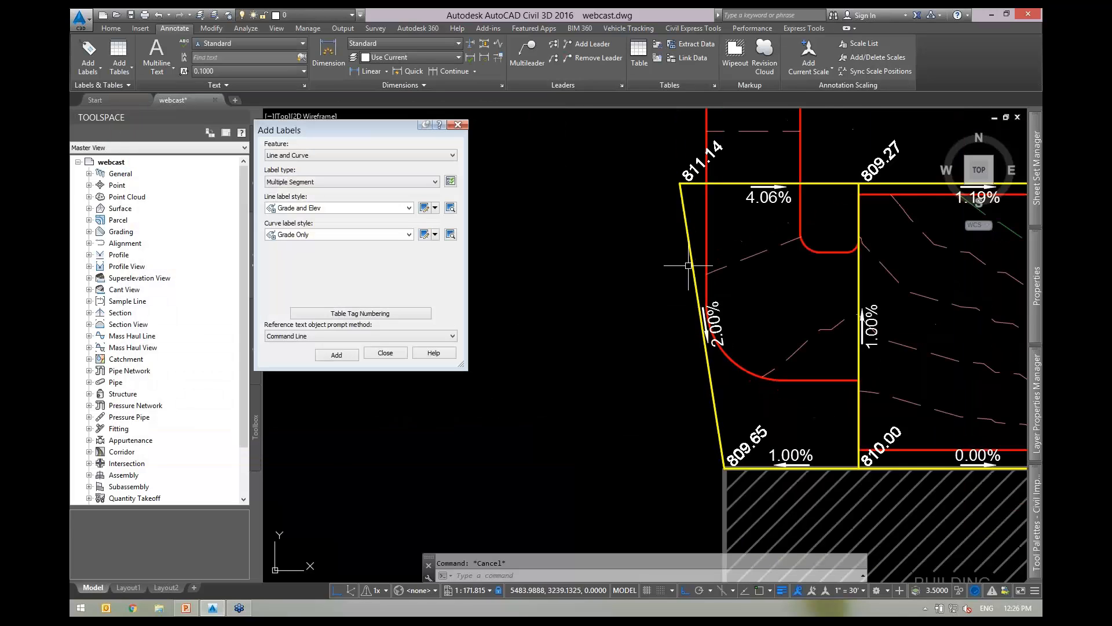
pyautogui.scroll(2, 685, 189)
pyautogui.click(685, 189)
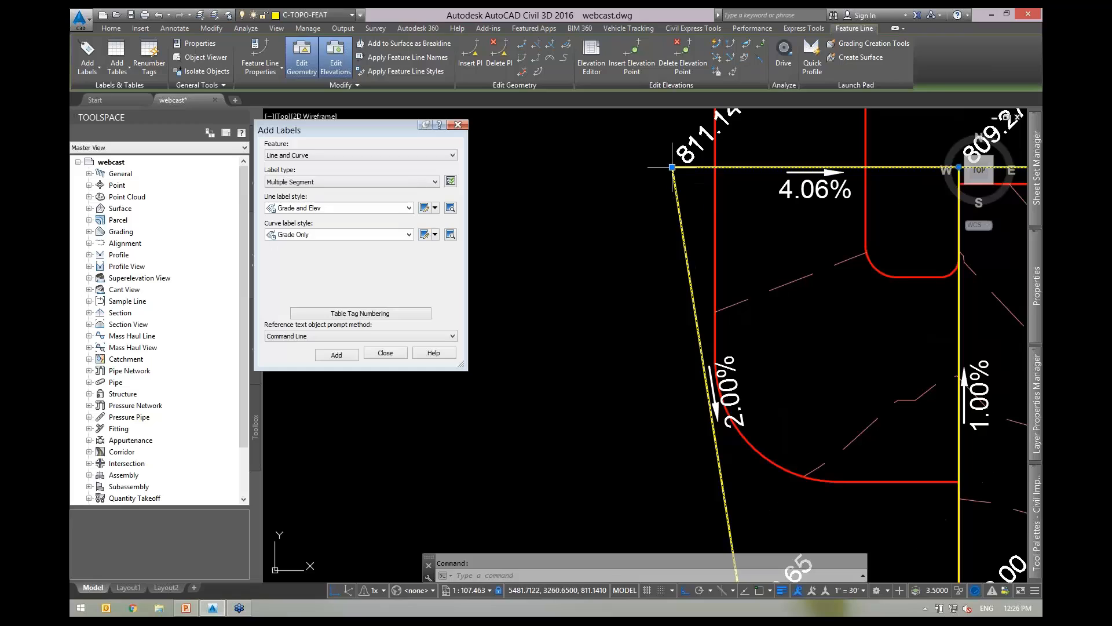
pyautogui.click(672, 167)
pyautogui.click(637, 167)
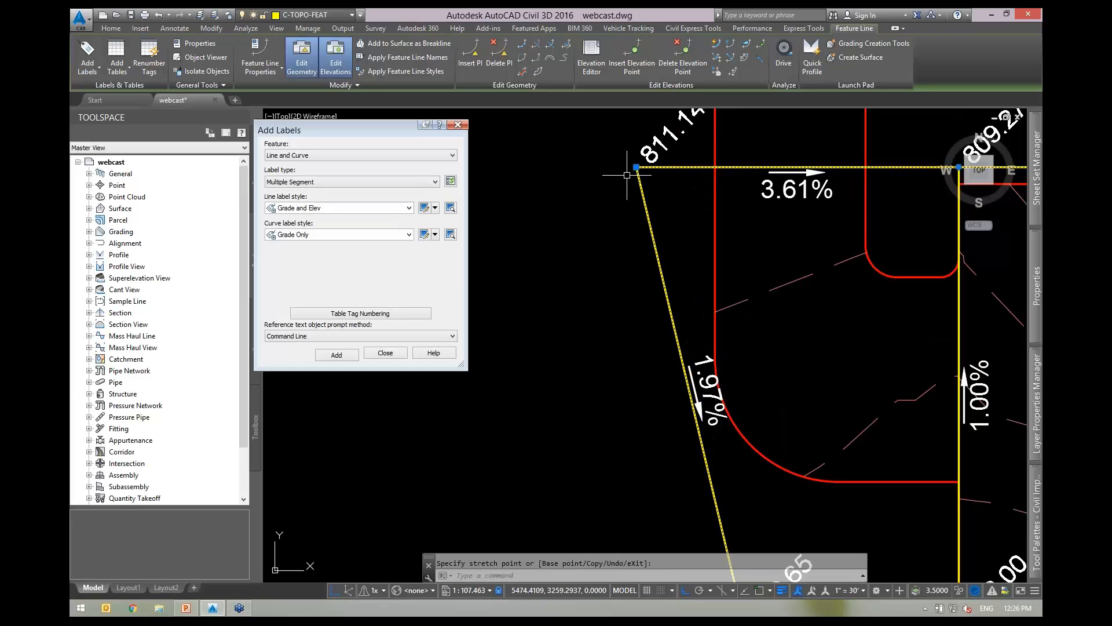
# Zoom to the 1.97% label and open the Grade and Elev style for editing.
pyautogui.scroll(2, 707, 411)
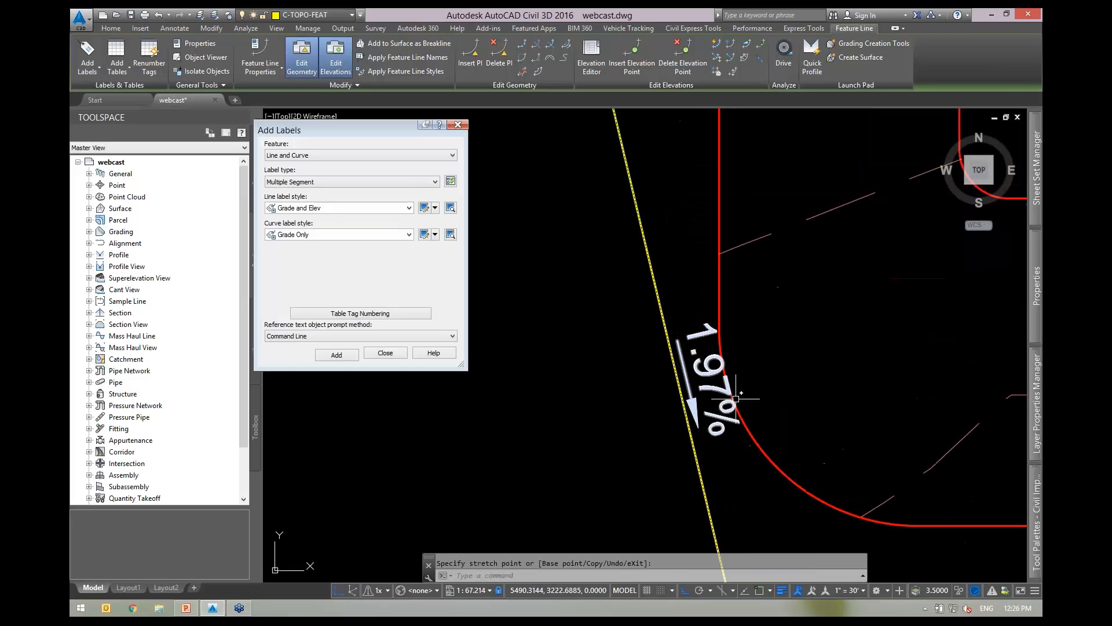
pyautogui.scroll(-2, 741, 398)
pyautogui.scroll(2, 725, 399)
pyautogui.moveTo(733, 403); pyautogui.dragTo(709, 370, button='middle')
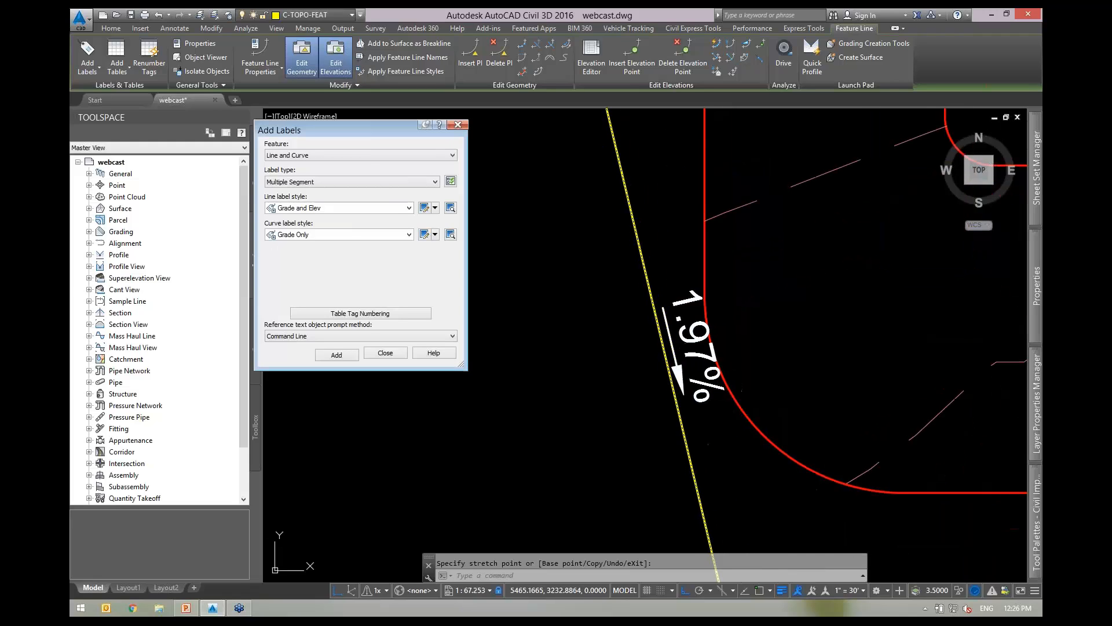
pyautogui.click(425, 209)
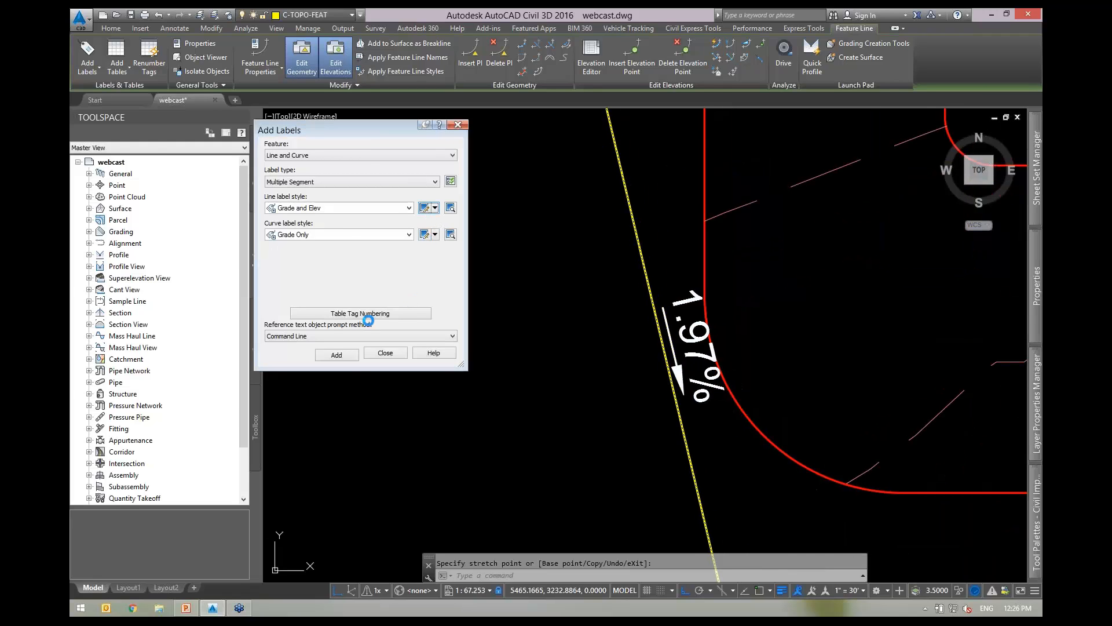
# Change the Arrow component's length to .5 on the Layout tab and apply.
pyautogui.click(204, 123)
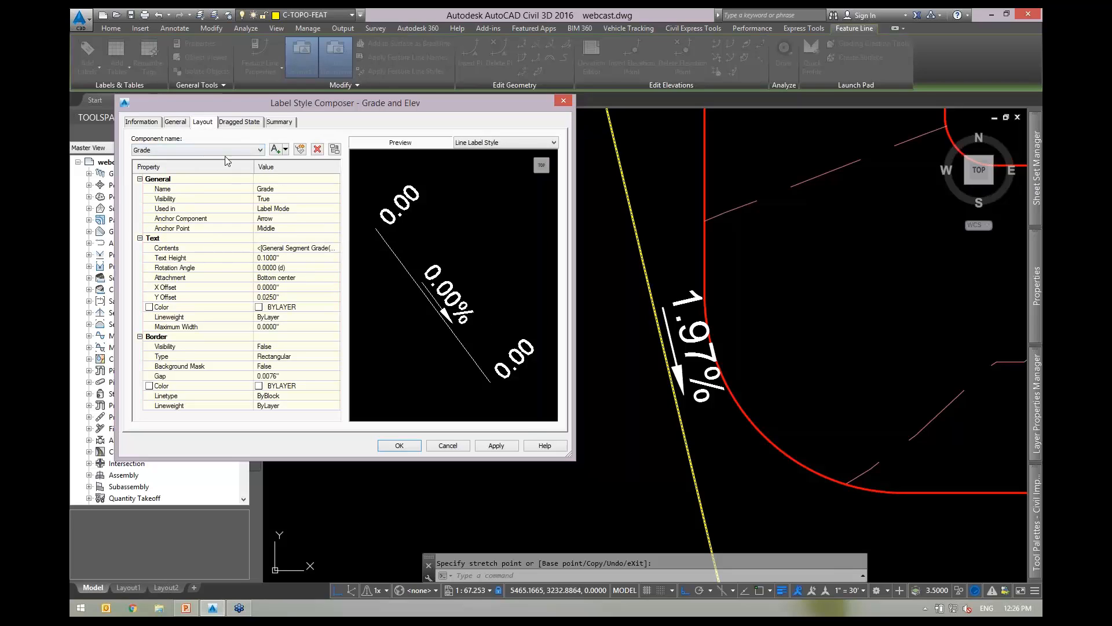
pyautogui.click(192, 152)
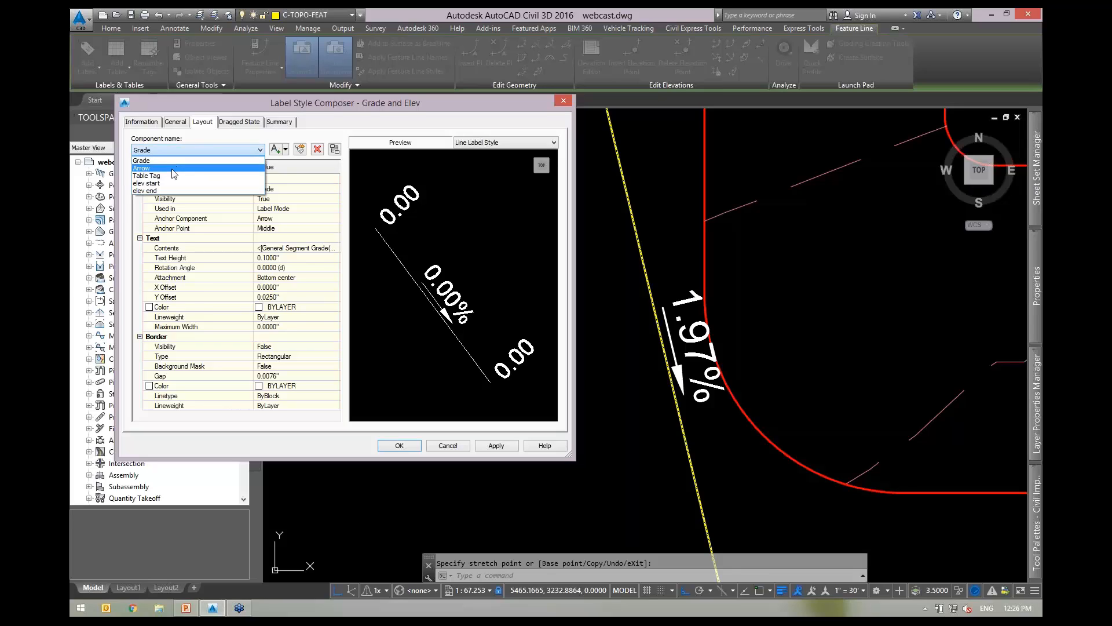
pyautogui.click(176, 168)
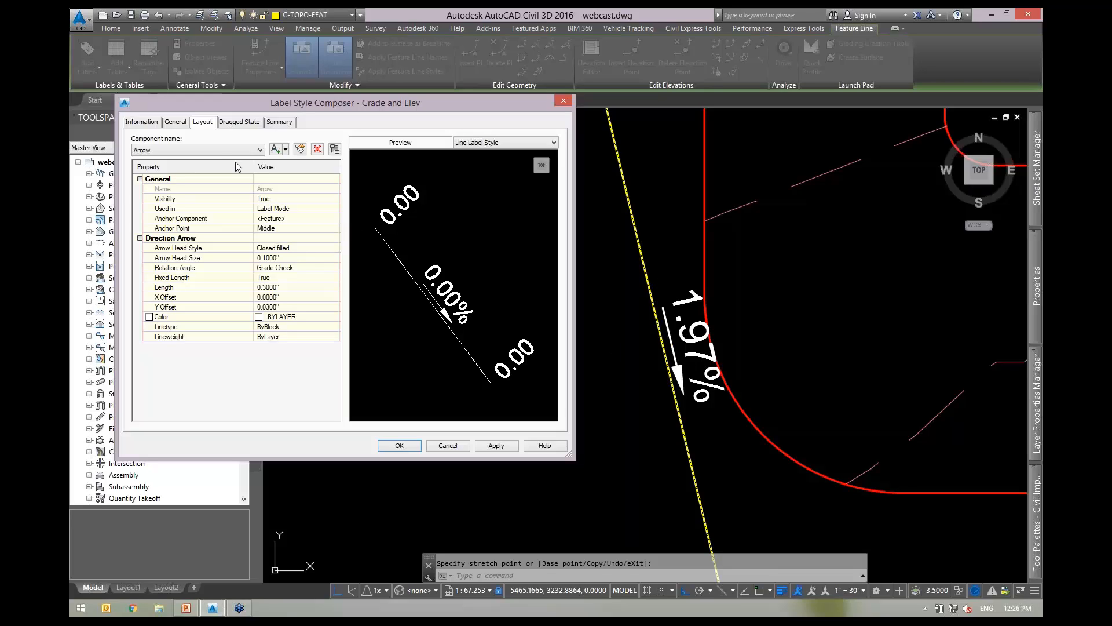
pyautogui.click(284, 288)
pyautogui.press('BackSpace')
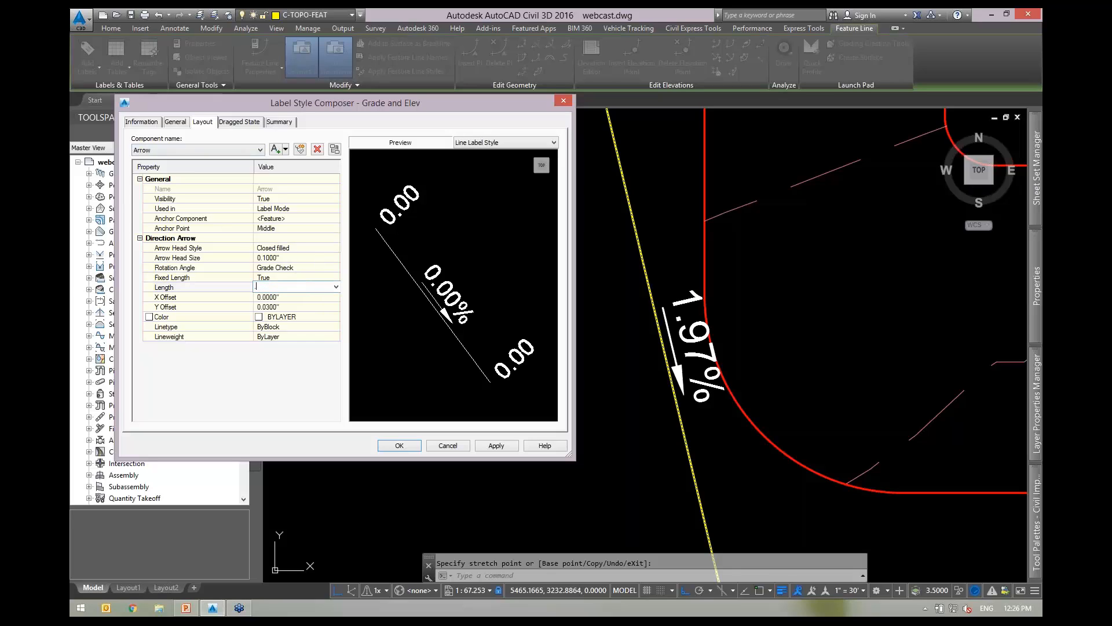
pyautogui.write('.5')
pyautogui.click(497, 446)
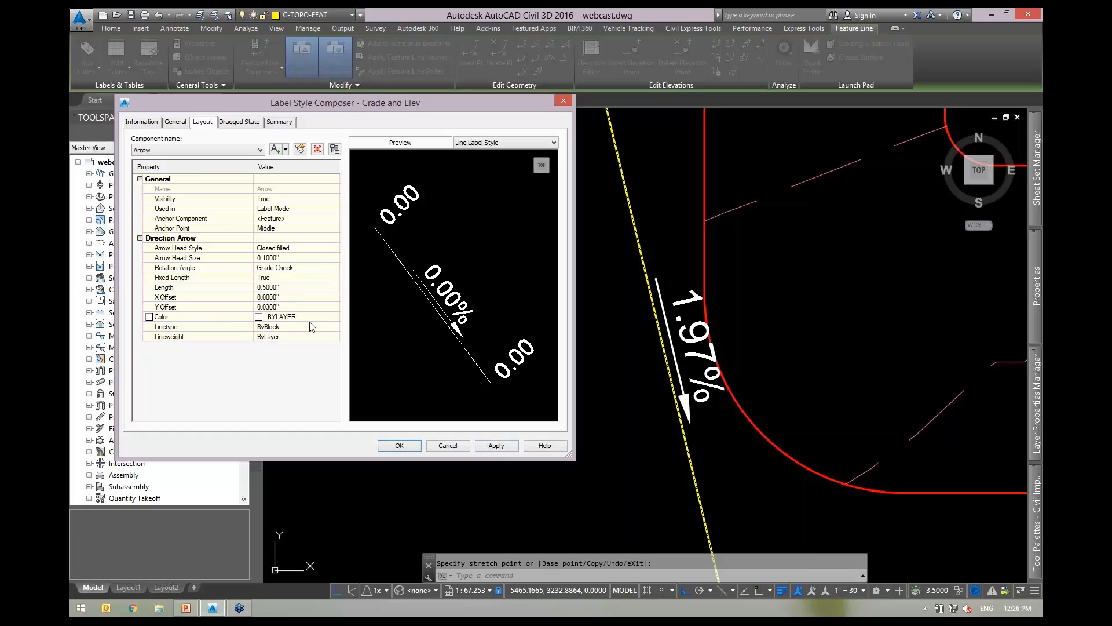
# Close the composer and stretch the feature line's upper-left corner with Ortho turned off.
pyautogui.click(400, 445)
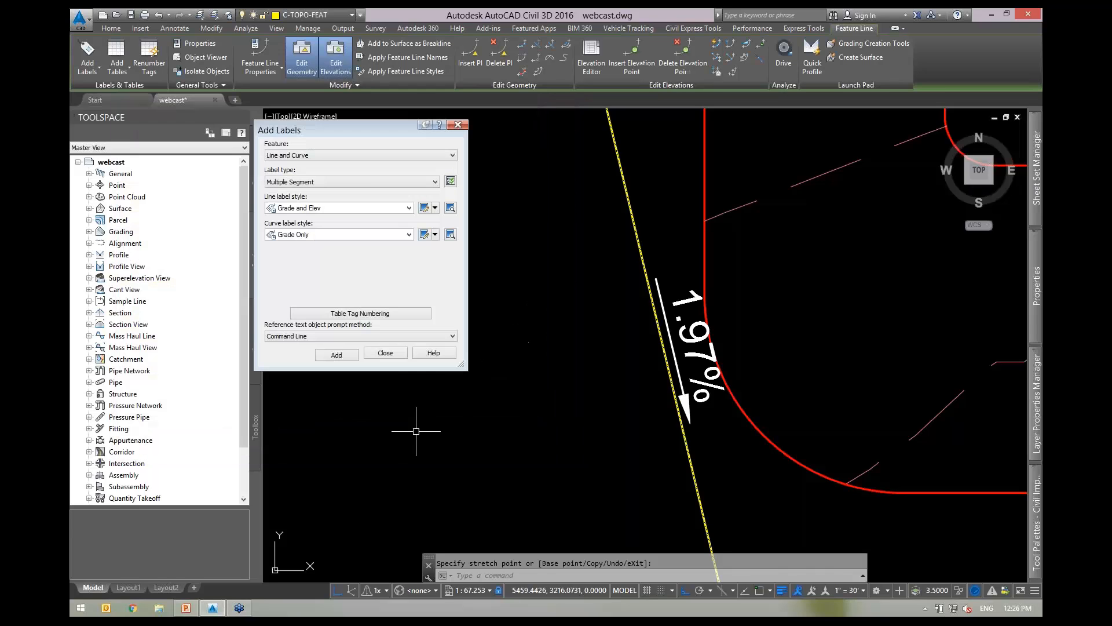
pyautogui.scroll(-2, 625, 362)
pyautogui.press('Escape')
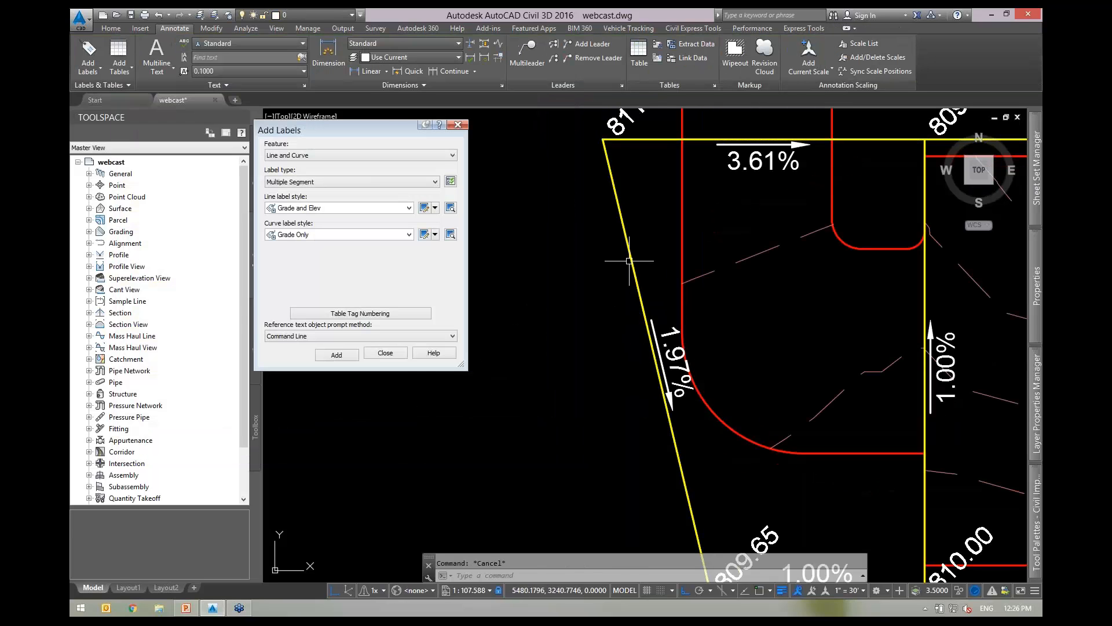
pyautogui.click(602, 139)
pyautogui.click(602, 139)
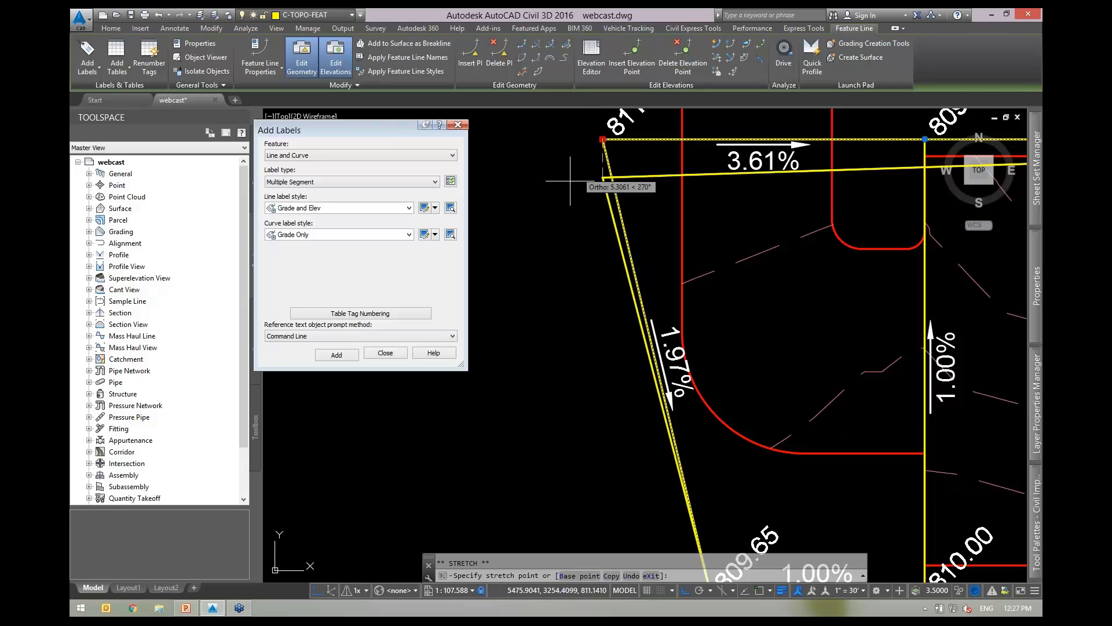
pyautogui.scroll(-2, 628, 286)
pyautogui.press('F8')
pyautogui.click(528, 212)
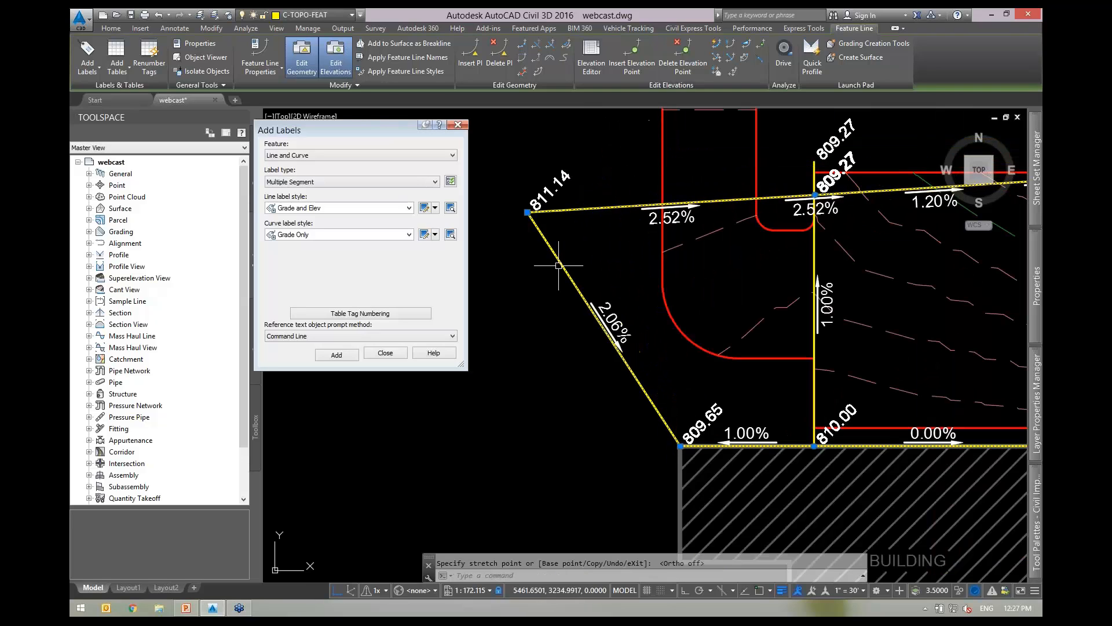
# Move the 811.14 corner again so the segments read 3.17% and 1.89%.
pyautogui.click(530, 207)
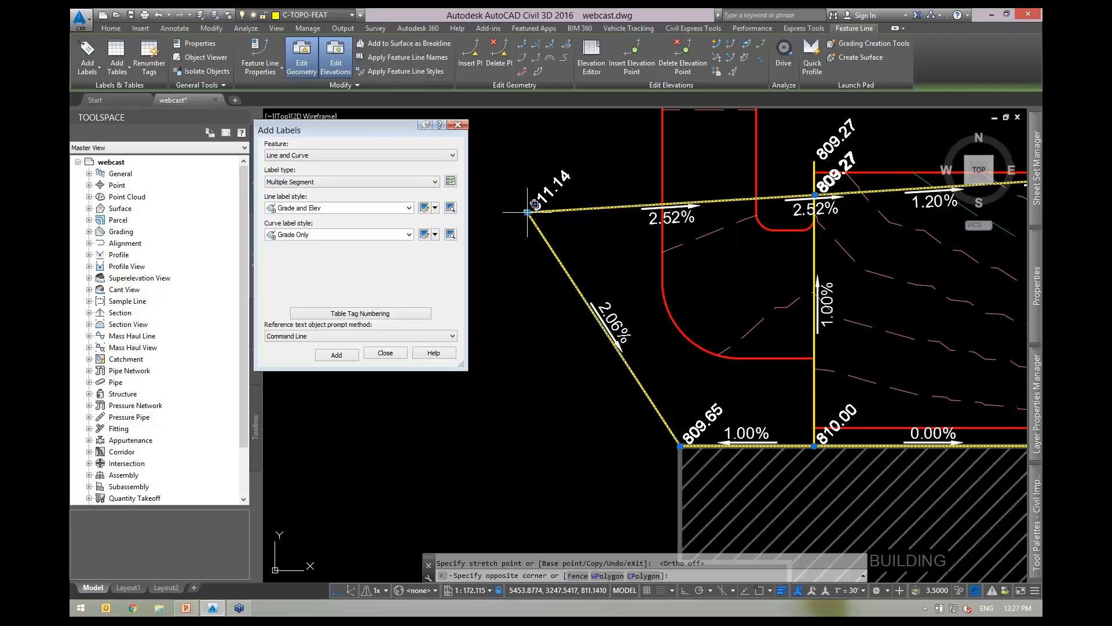
pyautogui.click(527, 212)
pyautogui.click(527, 212)
pyautogui.click(585, 157)
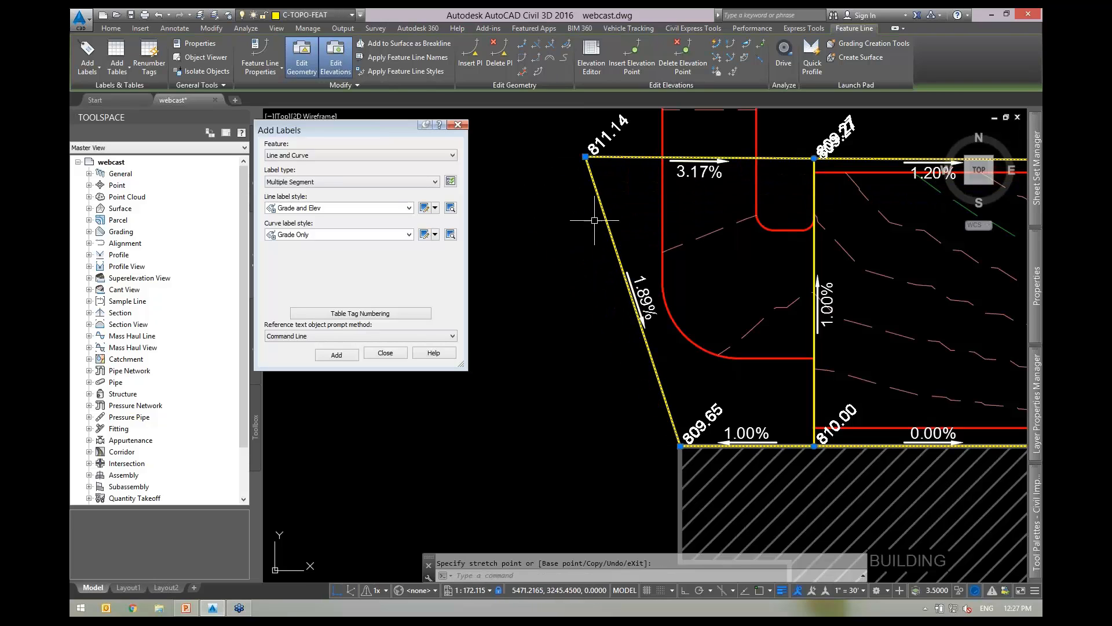
pyautogui.scroll(2, 634, 308)
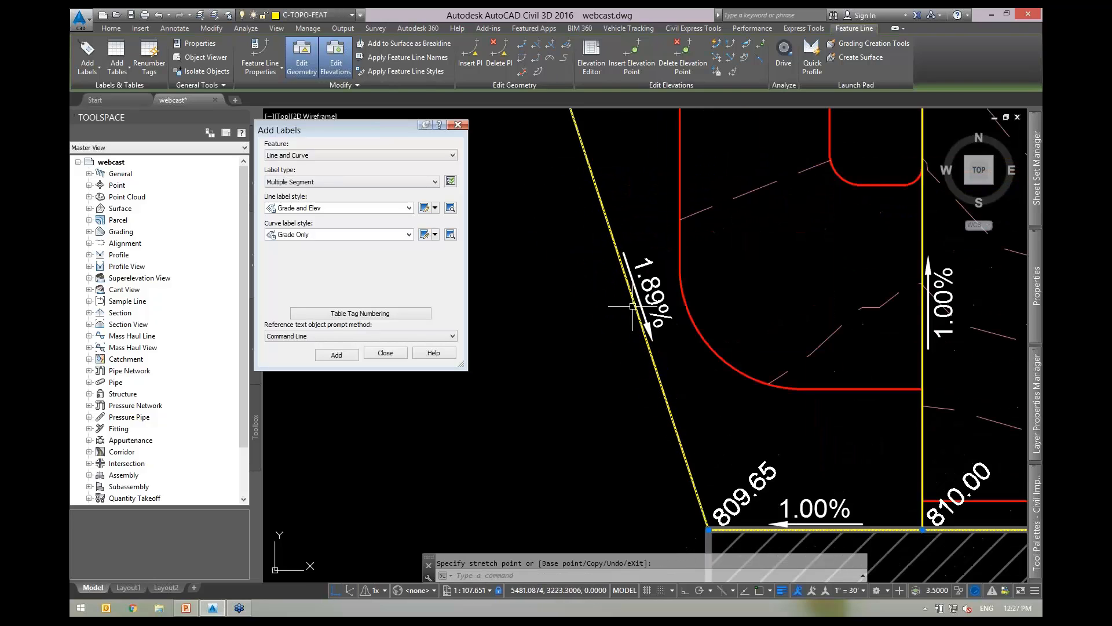
pyautogui.click(716, 71)
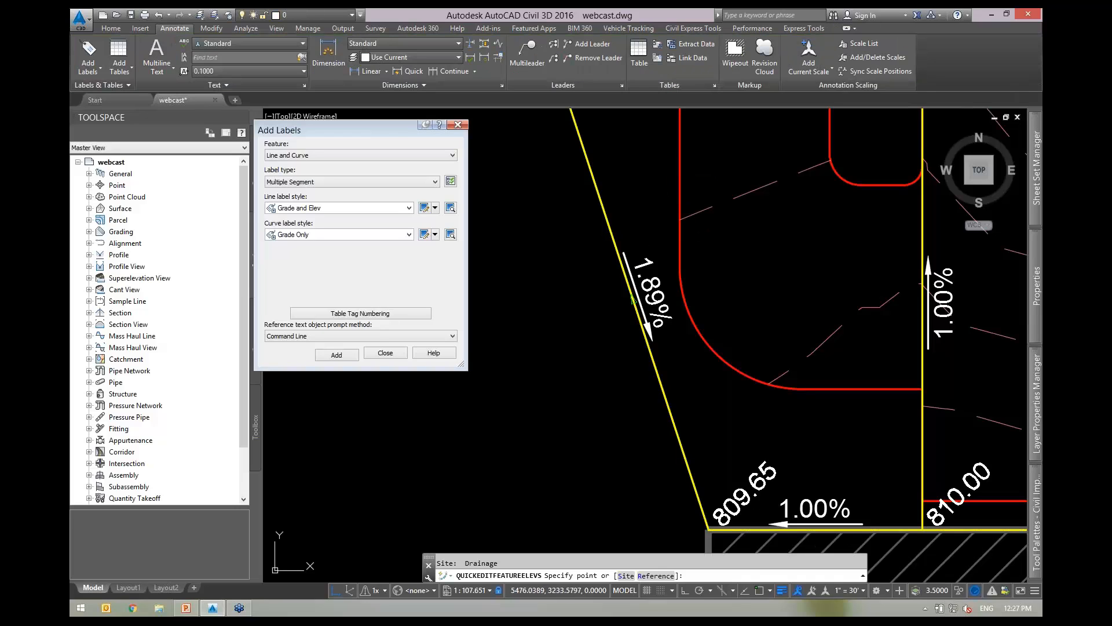
# Regrade the 1.89% segment to 2% with Quick Elevation Edit.
pyautogui.click(633, 300)
pyautogui.write('2')
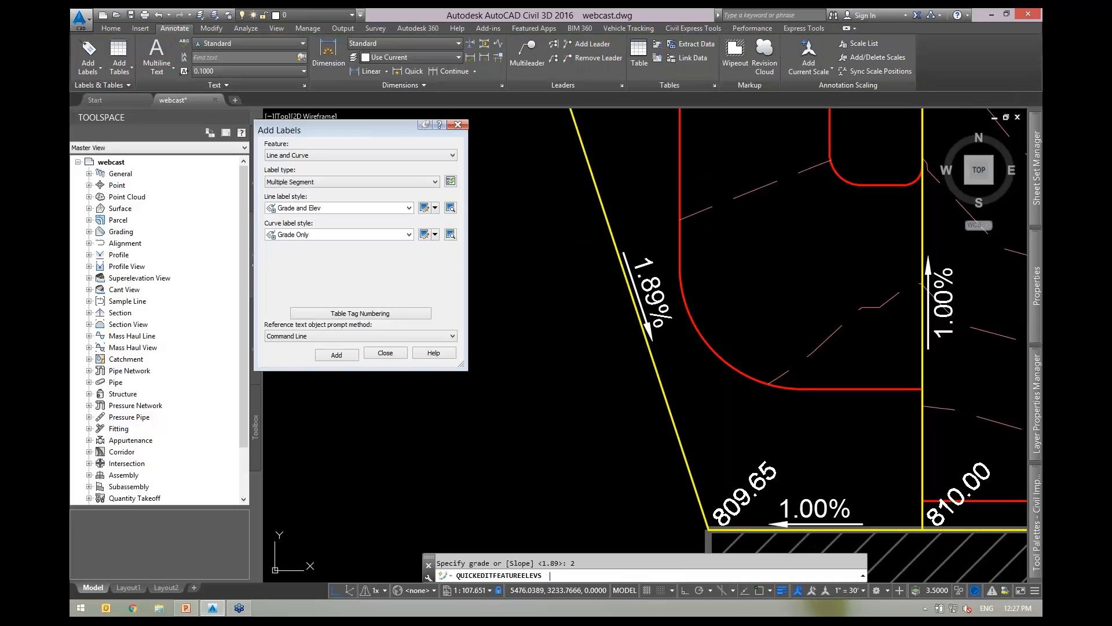
pyautogui.press('Return')
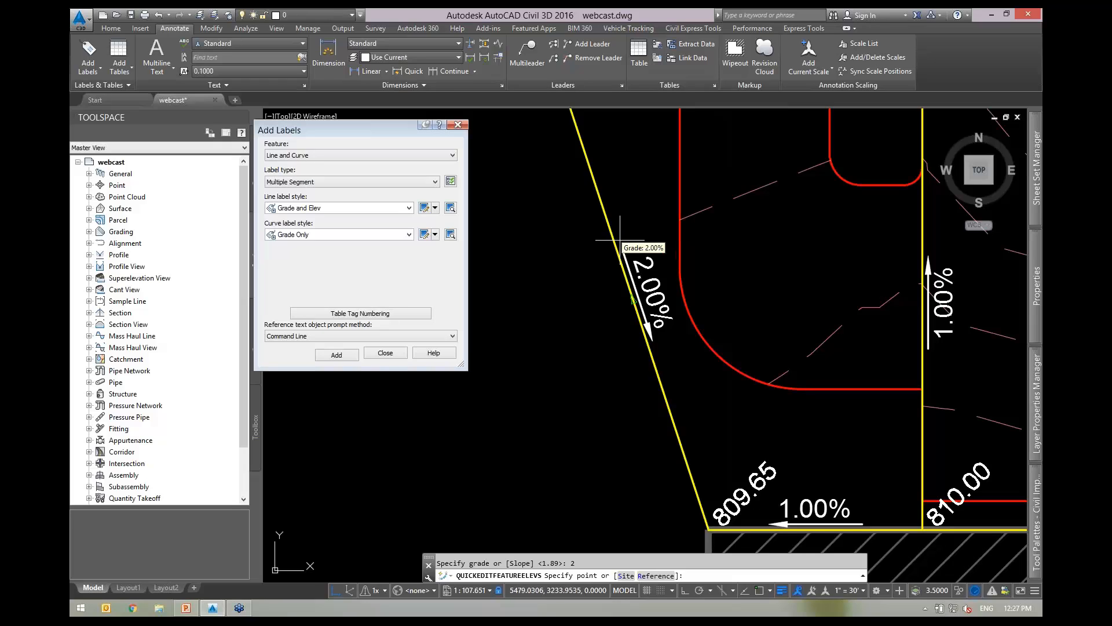
pyautogui.scroll(2, 659, 316)
pyautogui.scroll(-2, 660, 317)
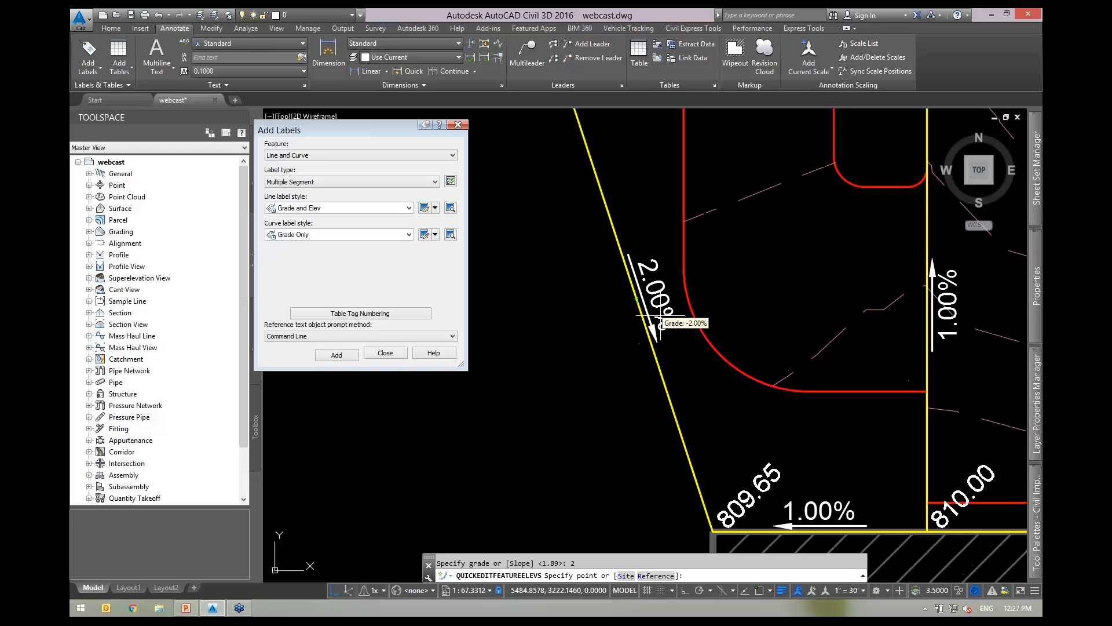
pyautogui.scroll(-2, 659, 316)
pyautogui.scroll(2, 658, 313)
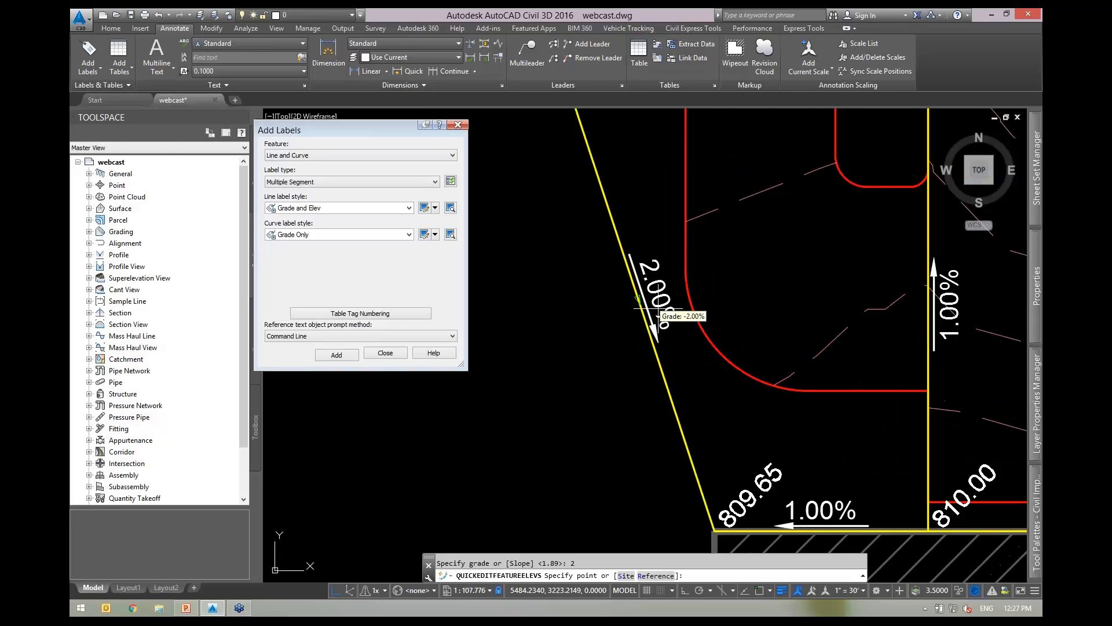
pyautogui.scroll(2, 658, 313)
pyautogui.scroll(-2, 659, 313)
pyautogui.scroll(2, 657, 312)
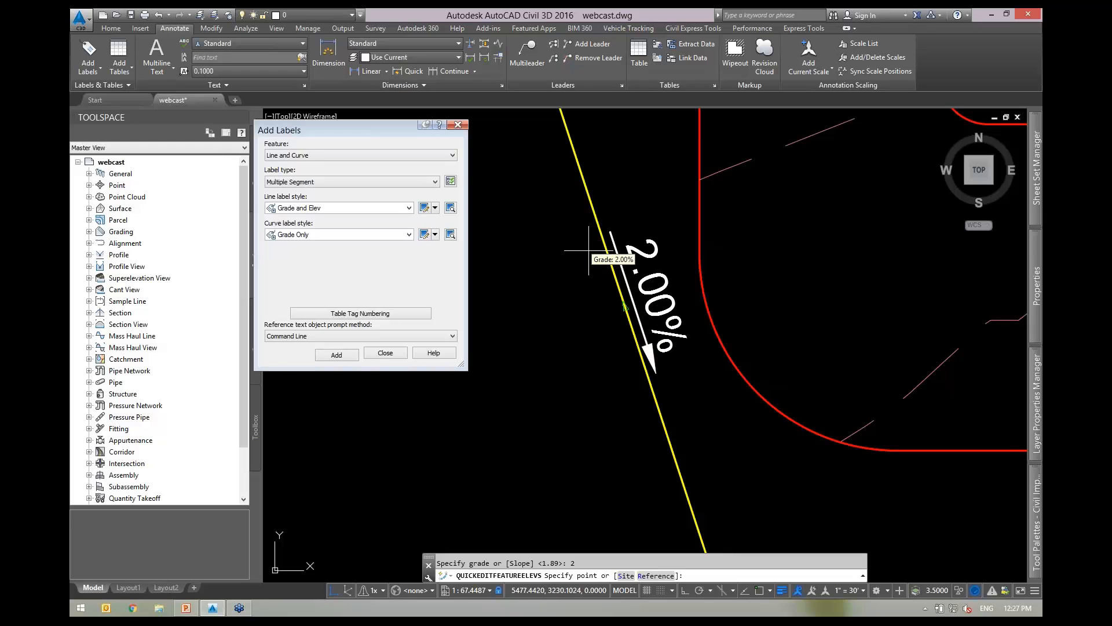
pyautogui.scroll(5, 620, 313)
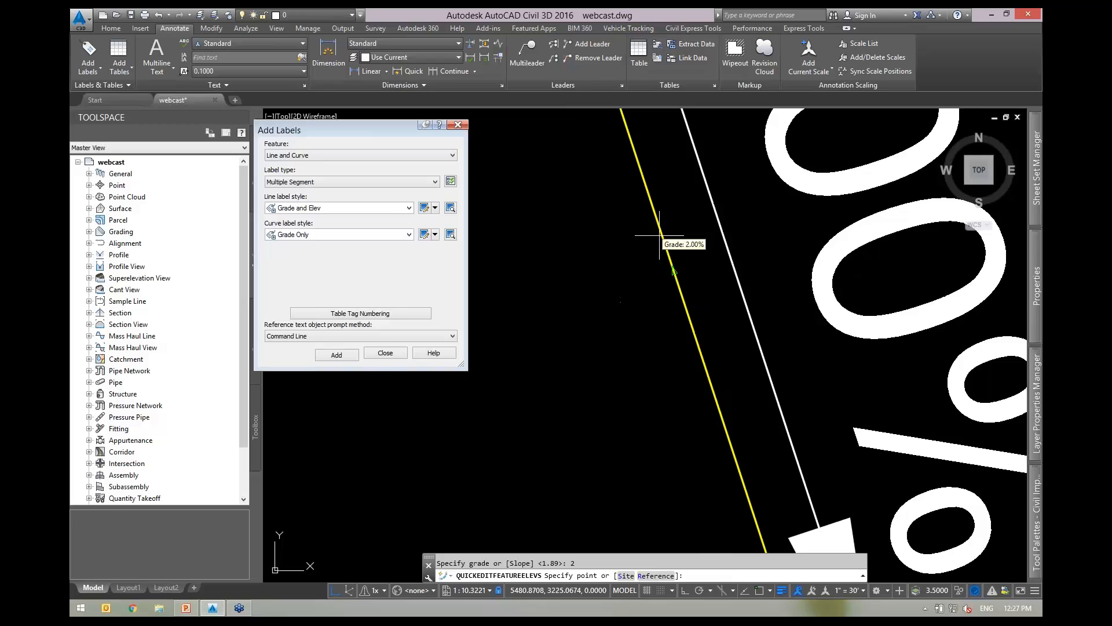
pyautogui.scroll(-8, 660, 235)
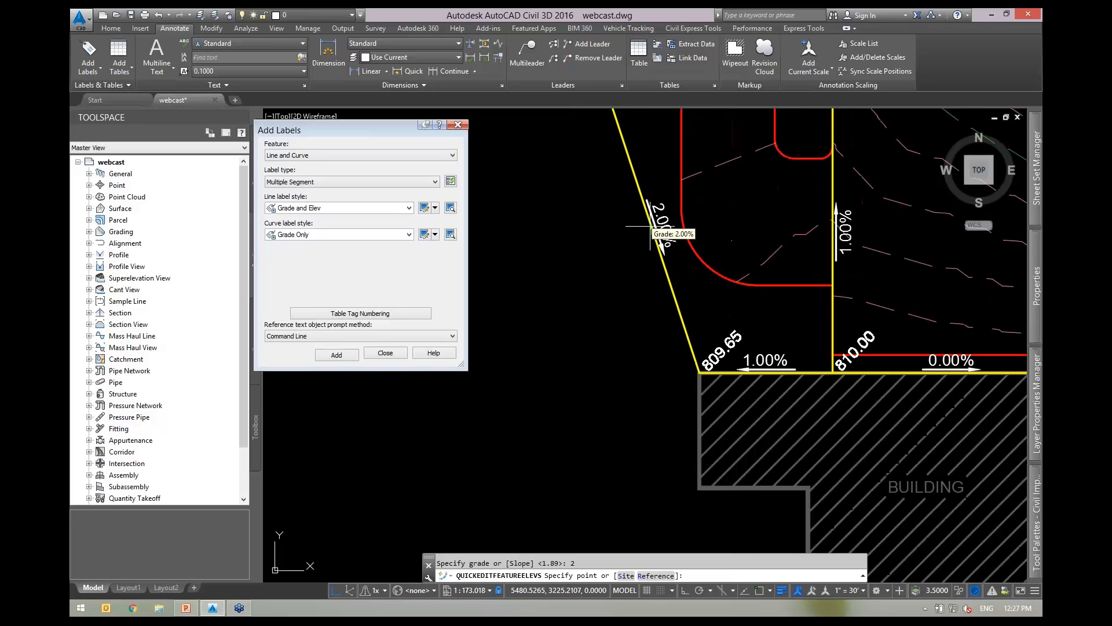
# Set the slanted segment's grade to -2% and check its reversed grade arrow.
pyautogui.click(633, 170)
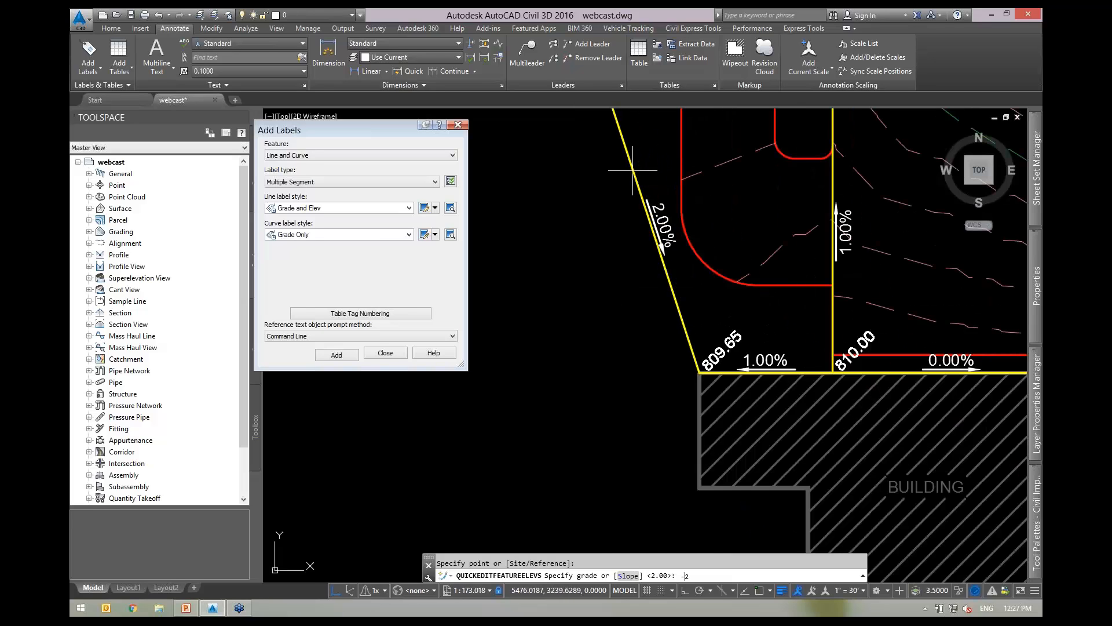
pyautogui.write('-2')
pyautogui.press('Return')
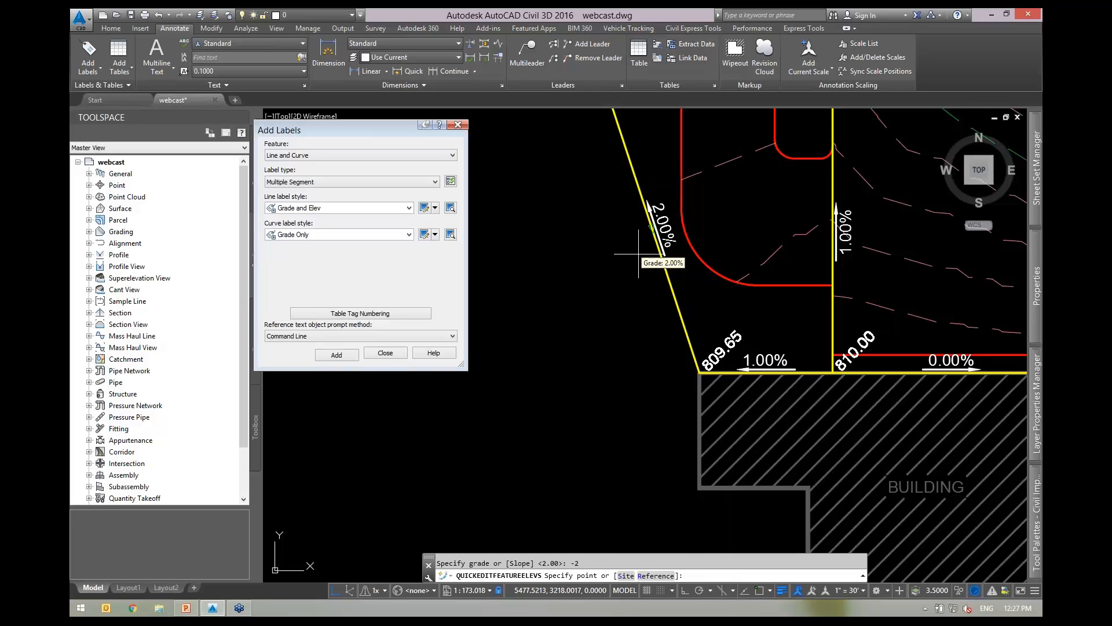
pyautogui.press('Escape')
pyautogui.click(665, 257)
pyautogui.scroll(4, 672, 258)
pyautogui.moveTo(675, 257); pyautogui.dragTo(639, 306, button='middle')
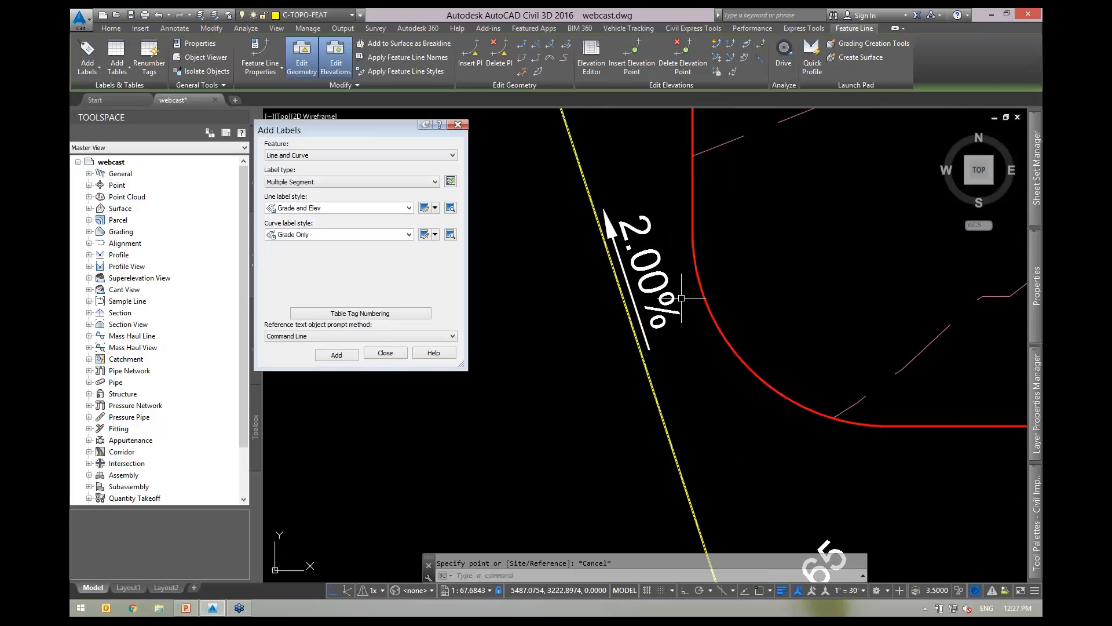
pyautogui.scroll(-4, 688, 299)
pyautogui.press('Escape')
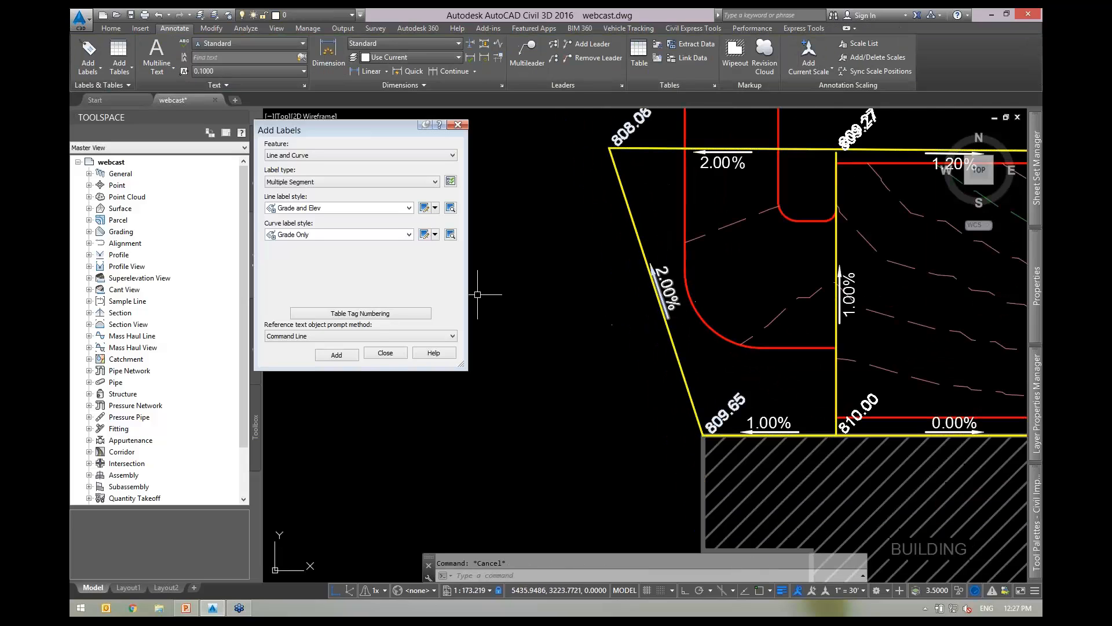
pyautogui.click(425, 207)
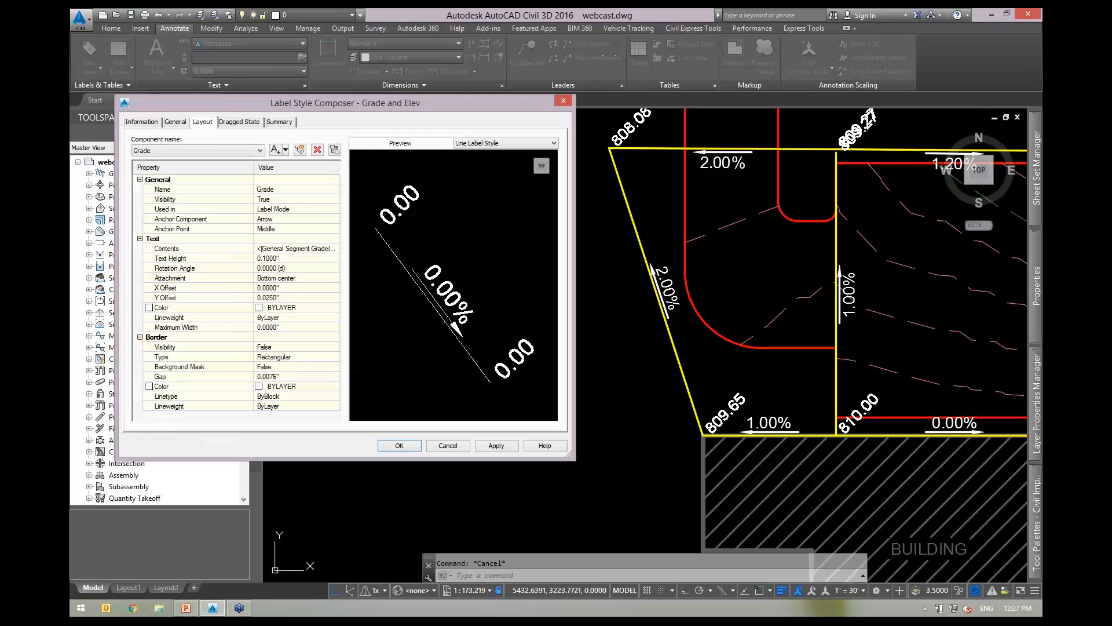
pyautogui.click(204, 150)
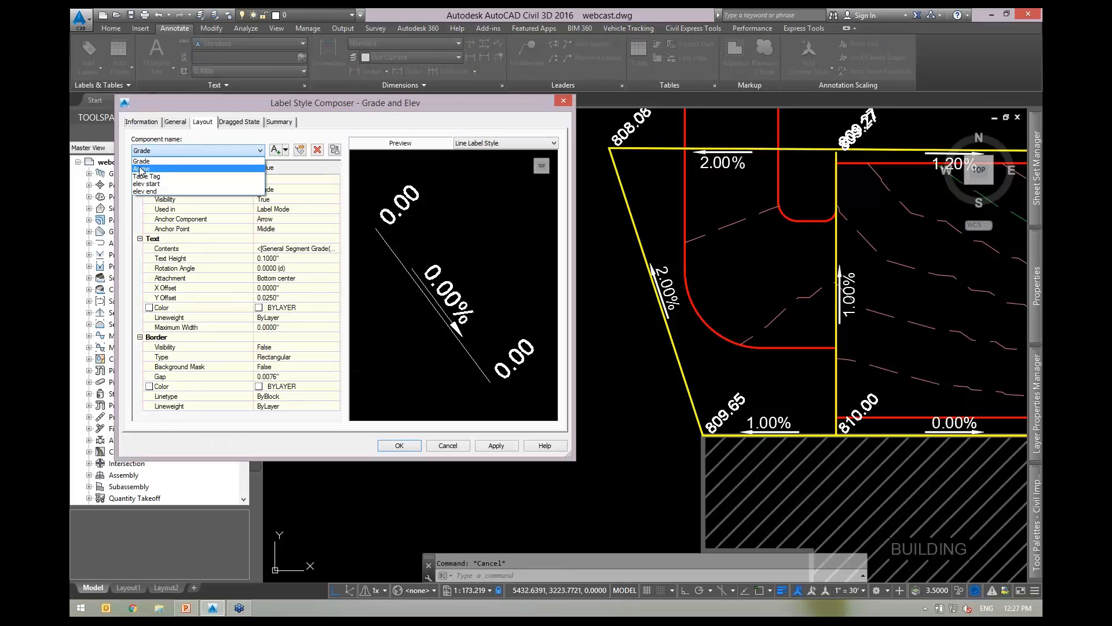
pyautogui.click(156, 174)
pyautogui.click(193, 267)
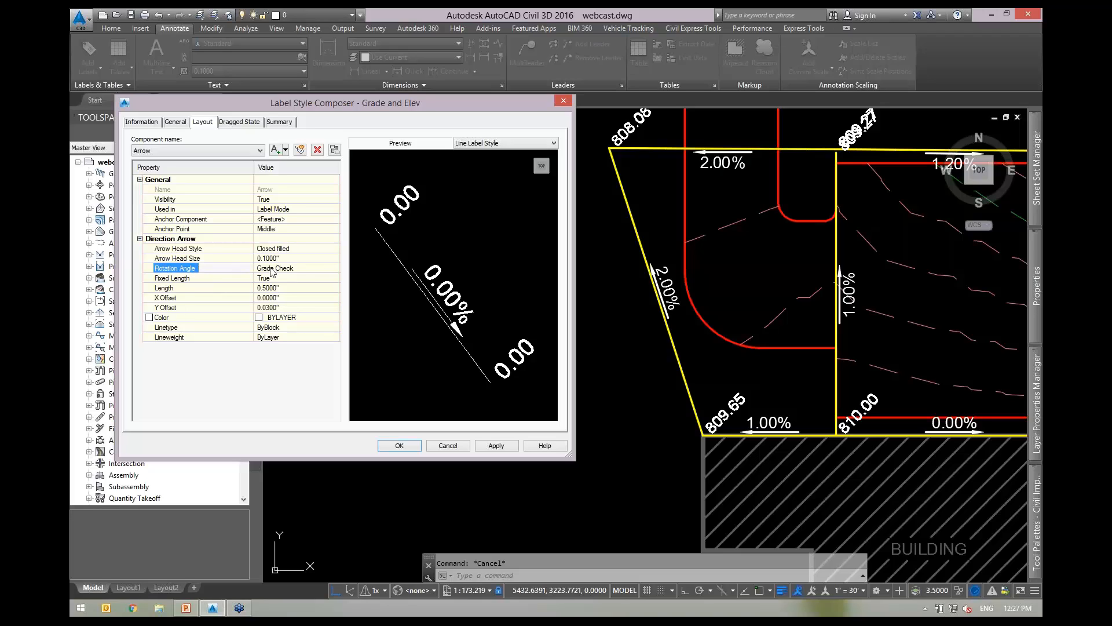
pyautogui.click(336, 272)
pyautogui.click(336, 268)
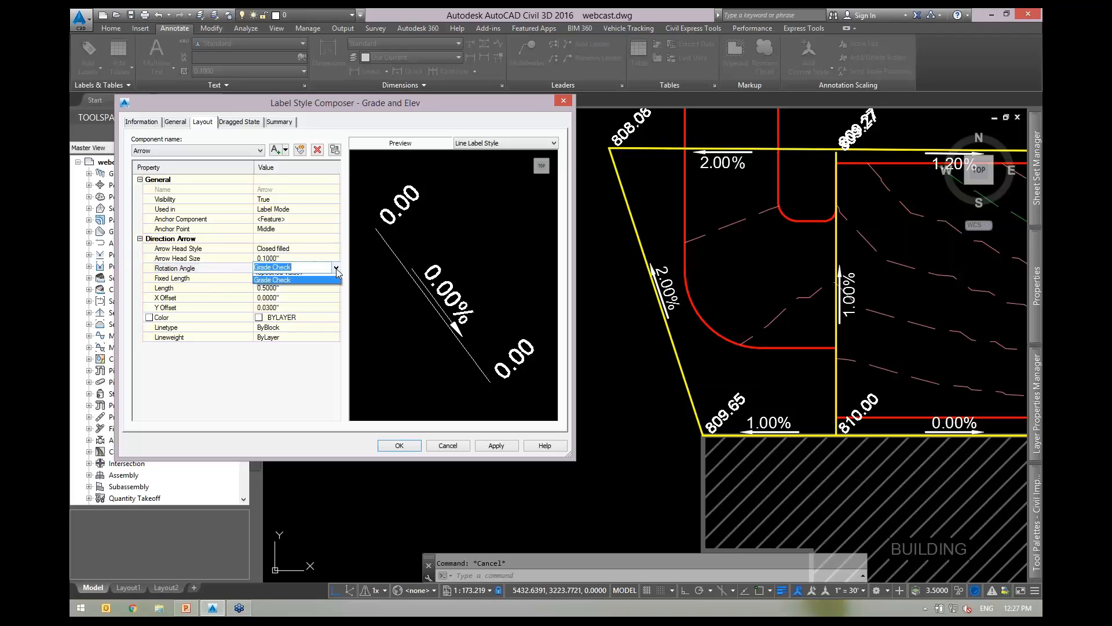
pyautogui.click(335, 269)
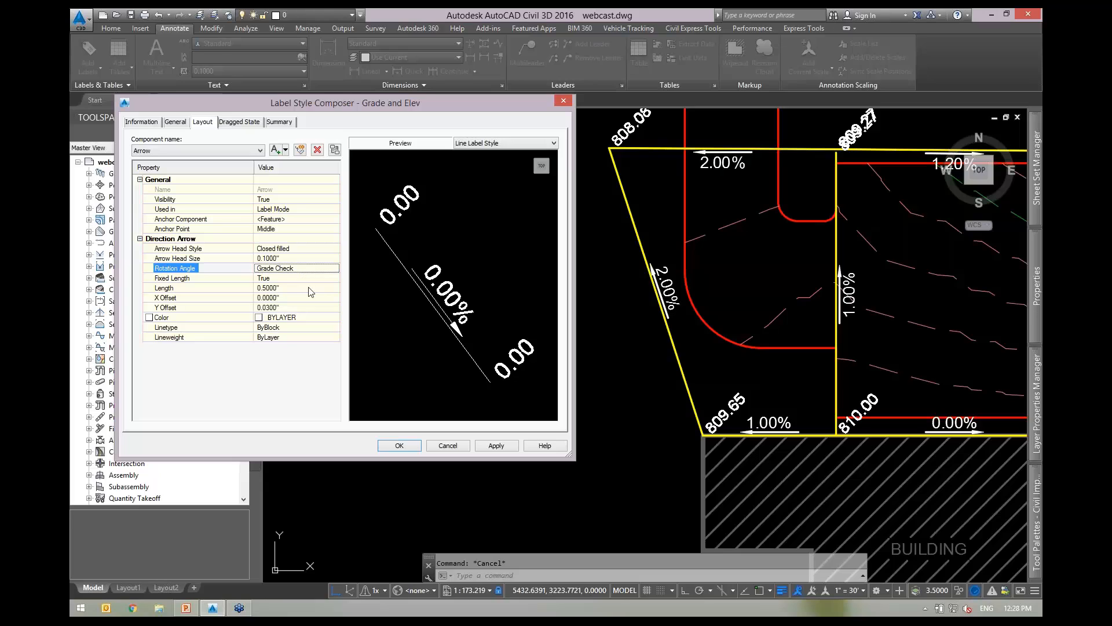
pyautogui.click(449, 447)
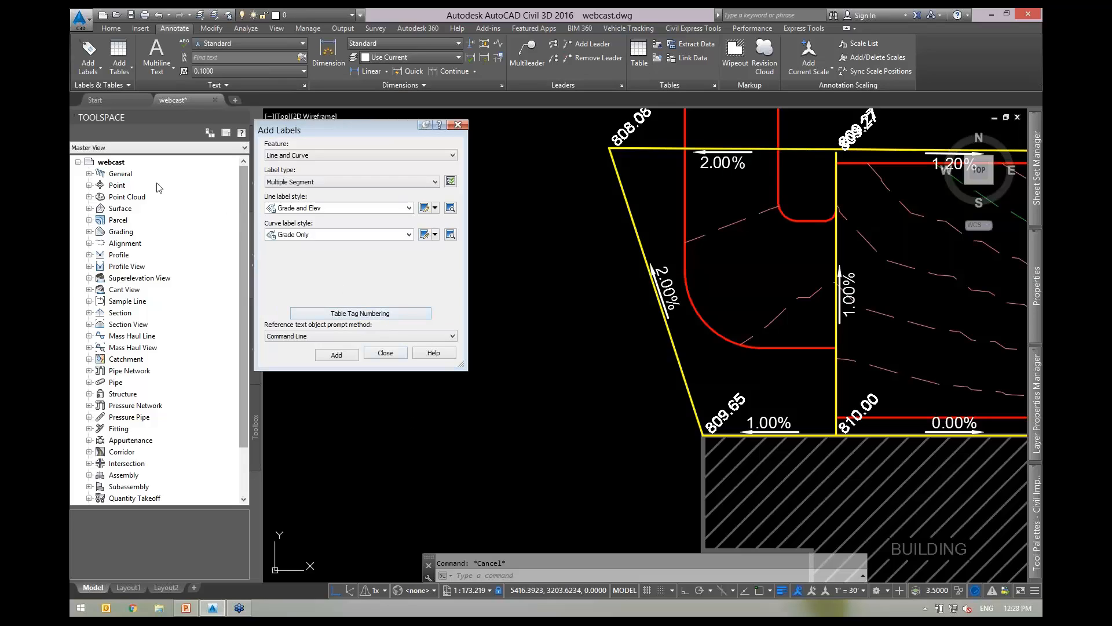
# Expand General > Label Styles > Line in the Toolspace Settings tree.
pyautogui.doubleClick(123, 173)
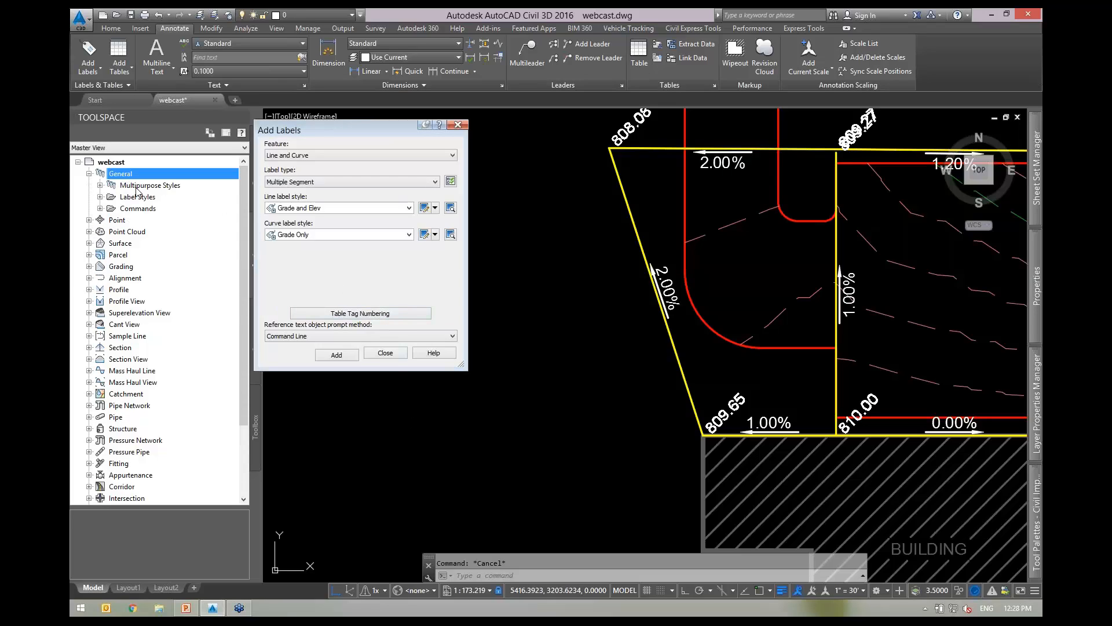
pyautogui.doubleClick(142, 186)
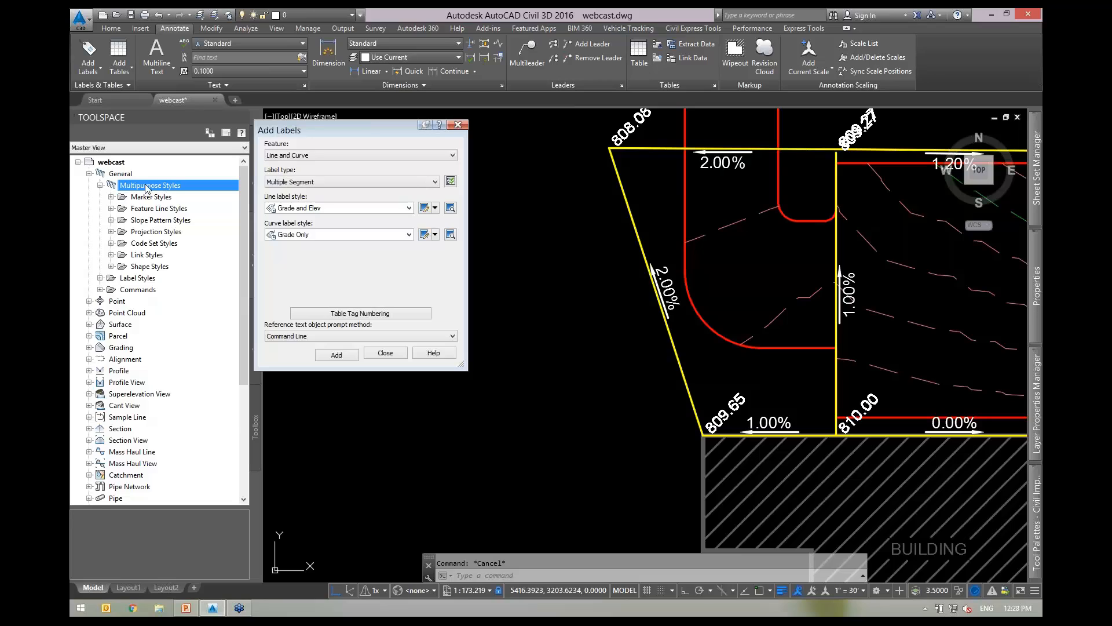
pyautogui.doubleClick(148, 185)
pyautogui.doubleClick(149, 197)
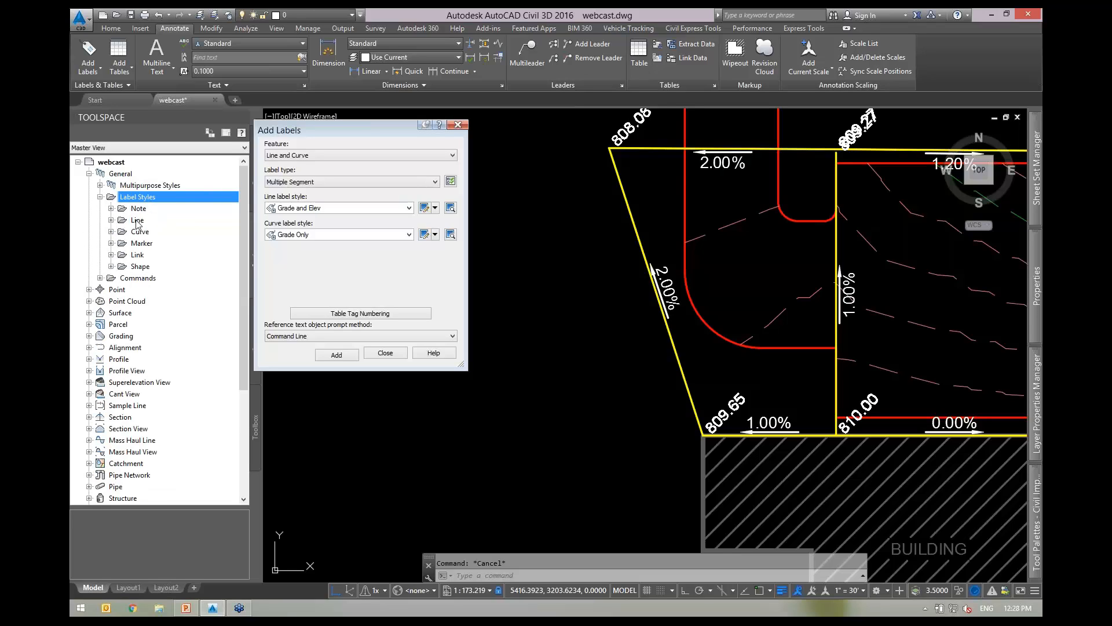
pyautogui.doubleClick(138, 220)
# View the Grade Check line-label expression formula, then cancel without changes.
pyautogui.click(158, 394)
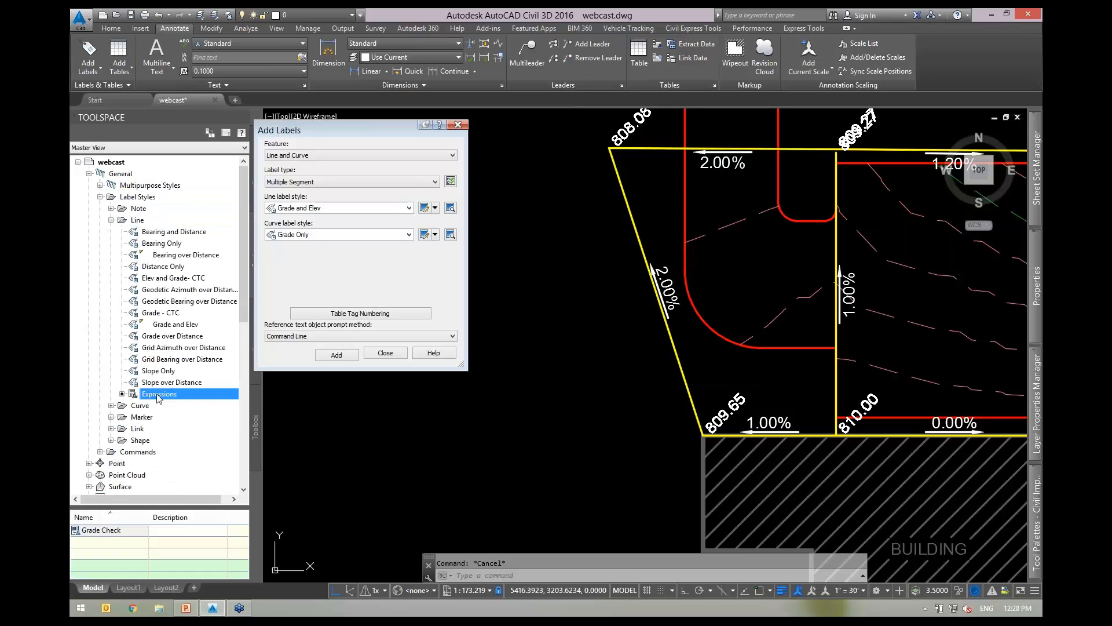
pyautogui.click(108, 534)
pyautogui.rightClick(108, 531)
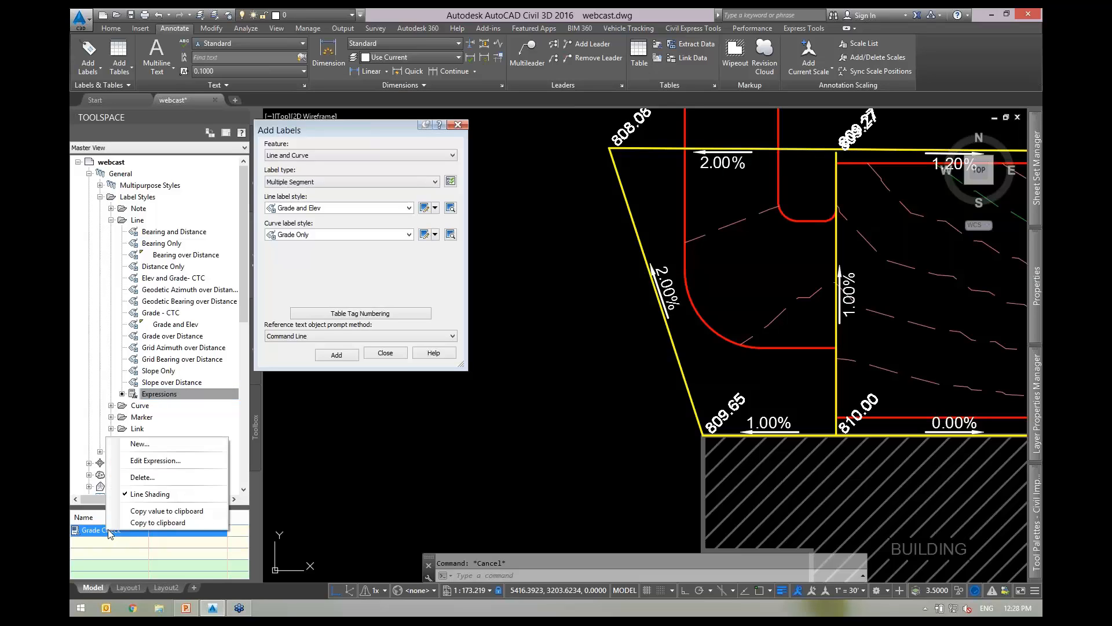
pyautogui.click(150, 461)
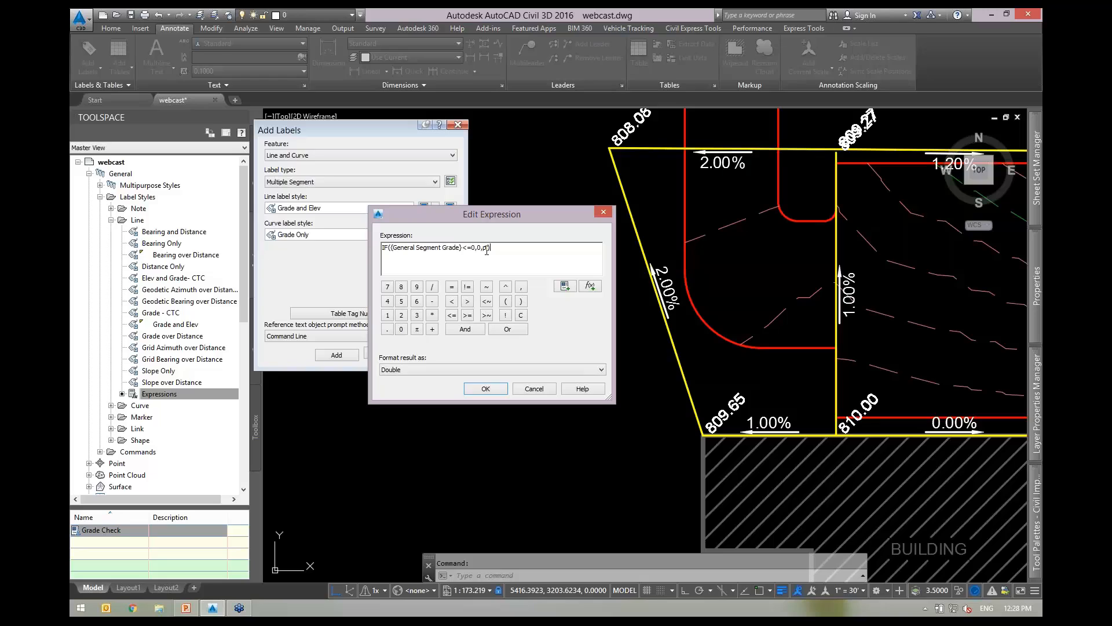
pyautogui.click(534, 389)
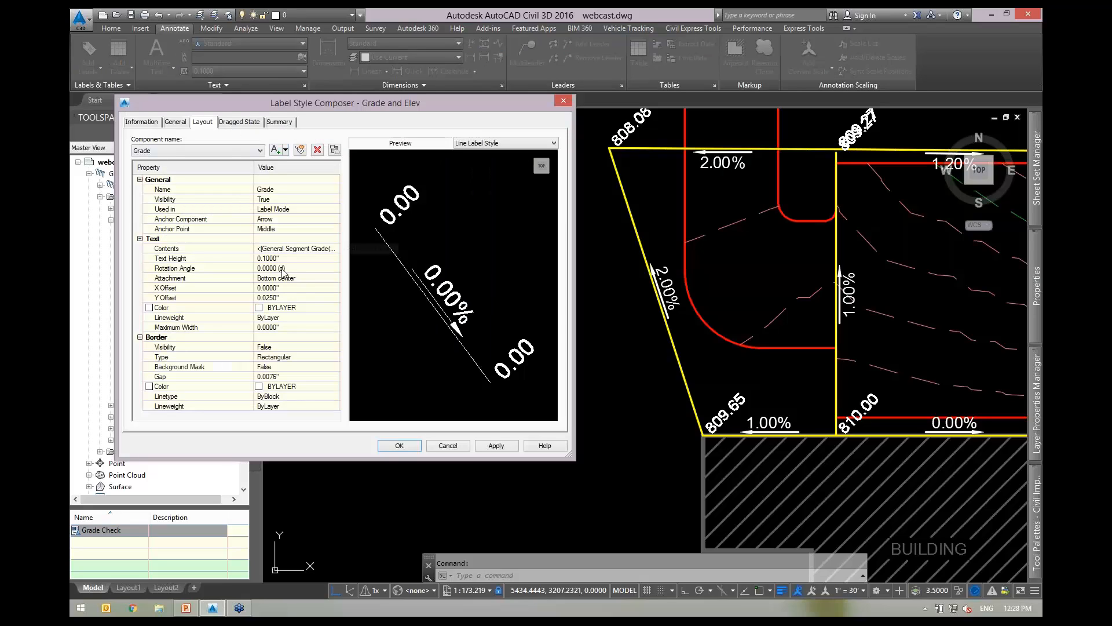
# Review the Arrow component's Rotation Angle, then cancel the composer unchanged.
pyautogui.click(183, 151)
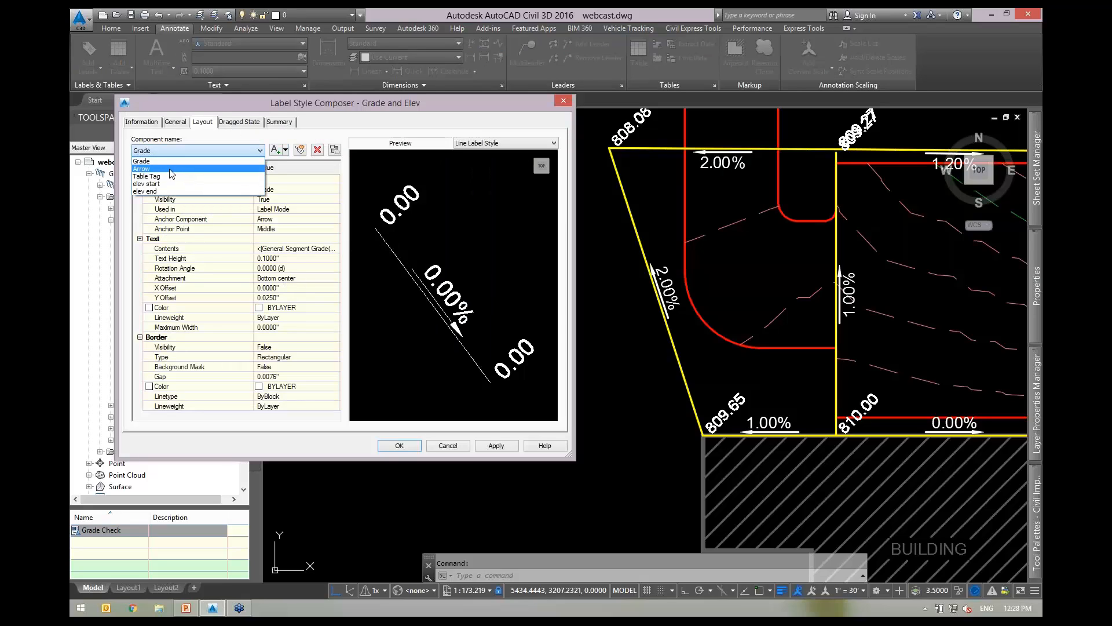
pyautogui.click(179, 176)
pyautogui.click(207, 270)
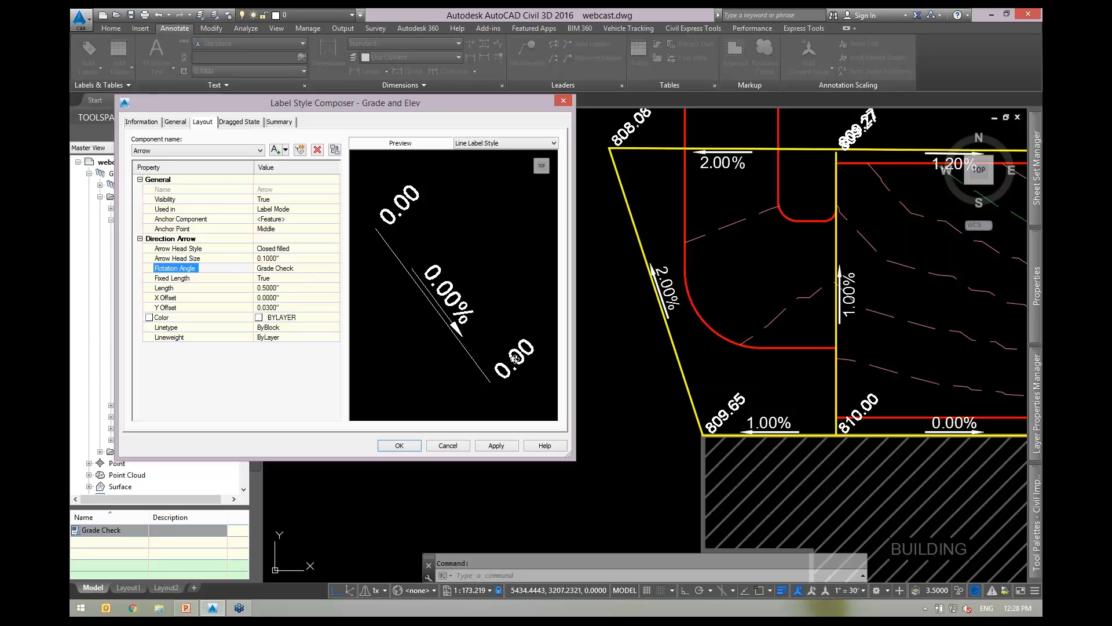
pyautogui.click(447, 446)
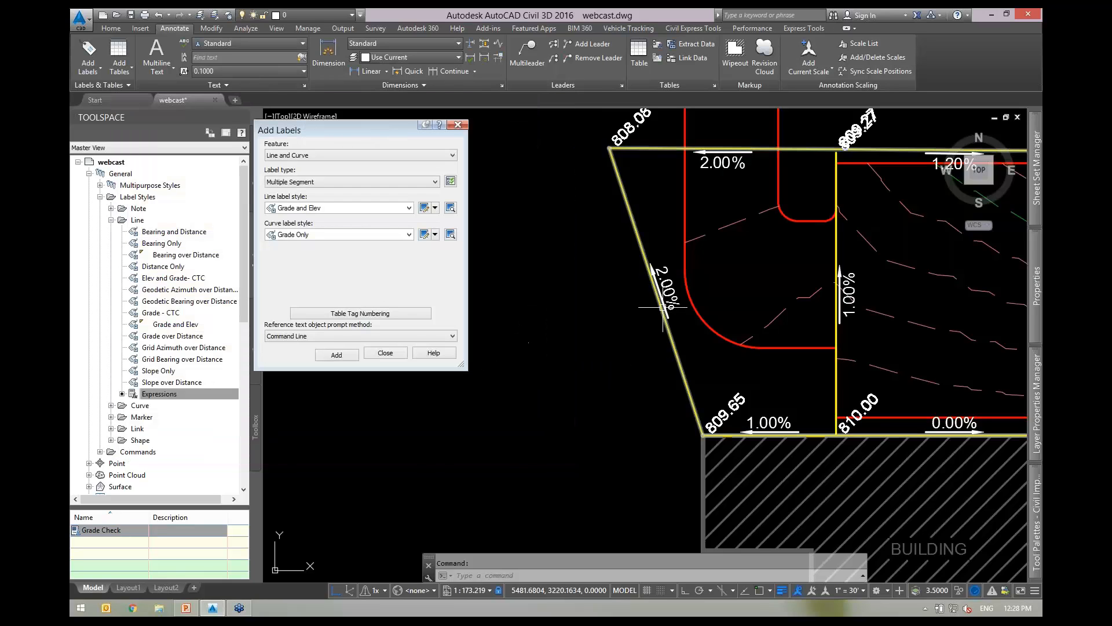
# Zoom to the lot, window-select the yellow feature line, and grab its top-left vertex grip.
pyautogui.moveTo(733, 264); pyautogui.dragTo(684, 283, button='middle')
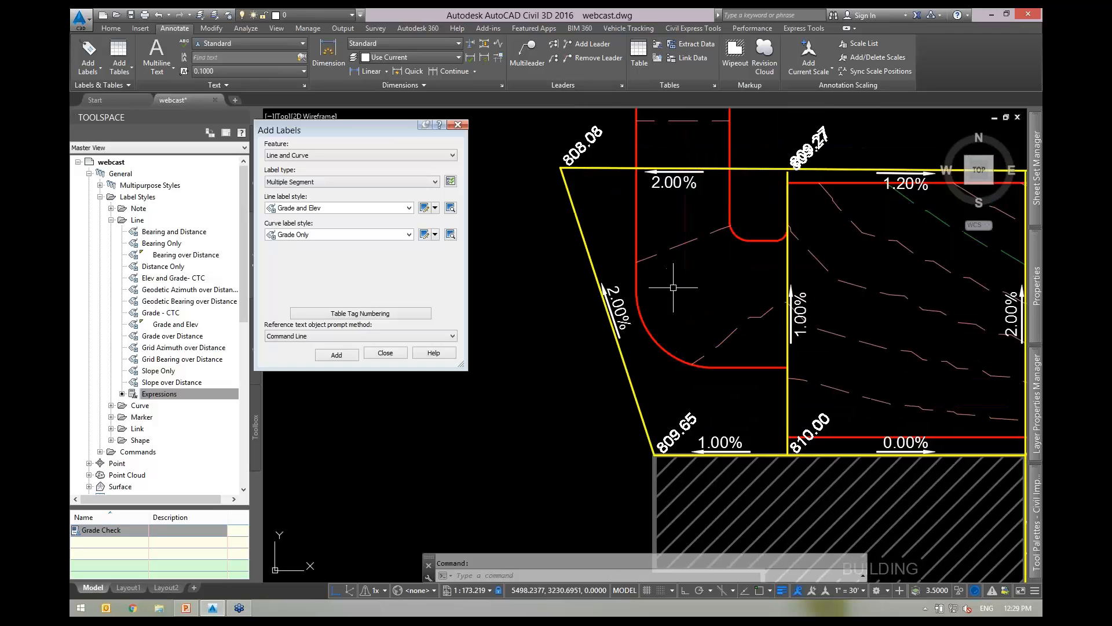
pyautogui.scroll(2, 629, 304)
pyautogui.scroll(-2, 712, 327)
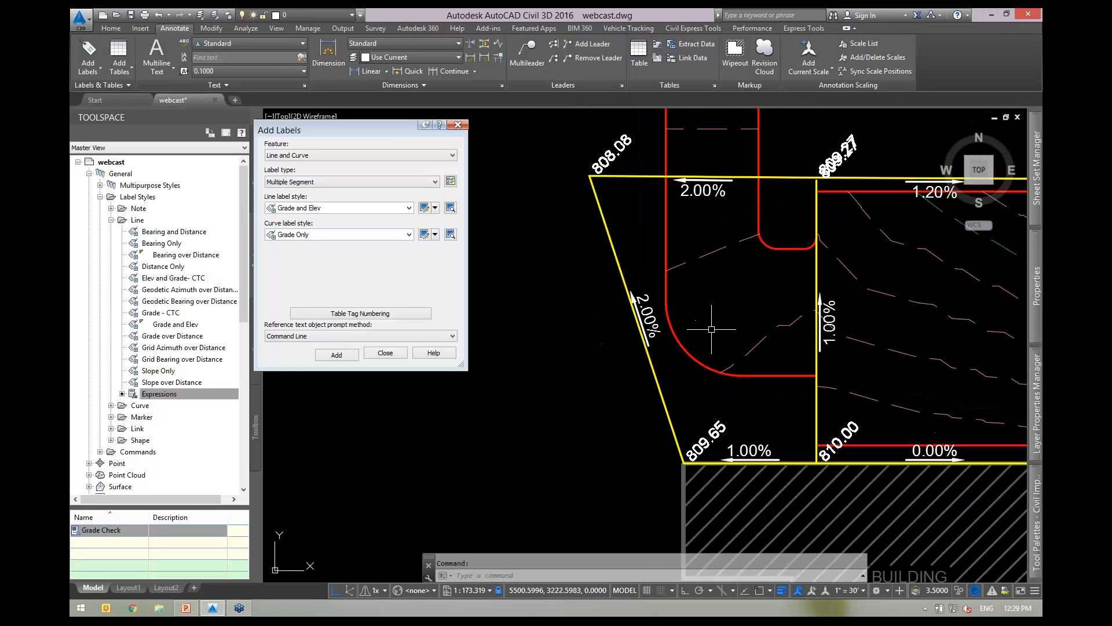
pyautogui.scroll(2, 690, 342)
pyautogui.scroll(-2, 724, 325)
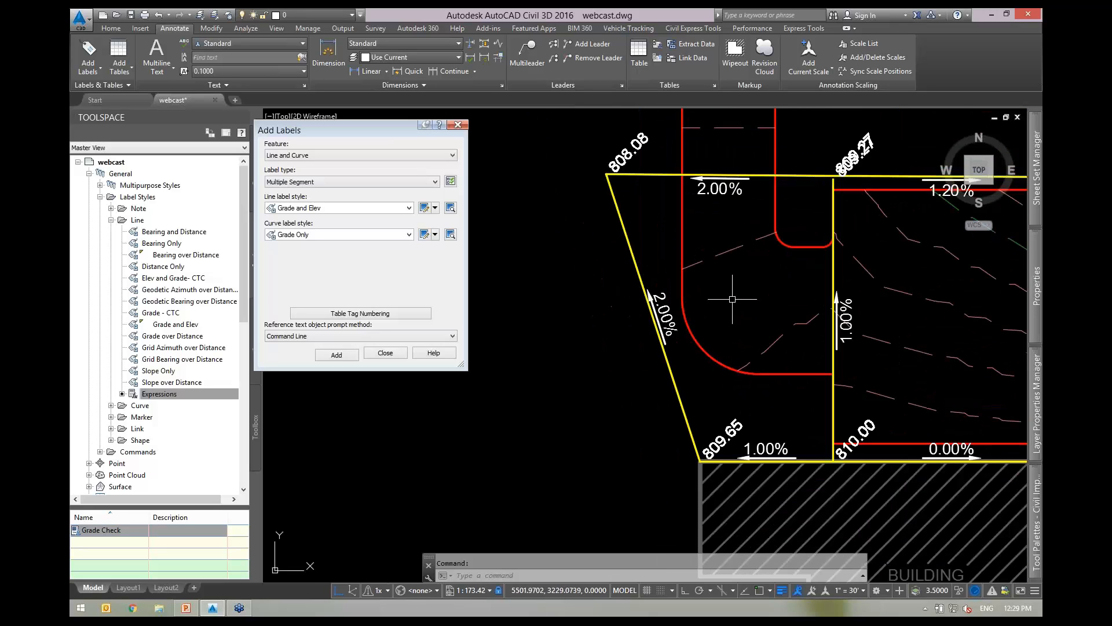
pyautogui.scroll(1, 733, 299)
pyautogui.scroll(1, 707, 328)
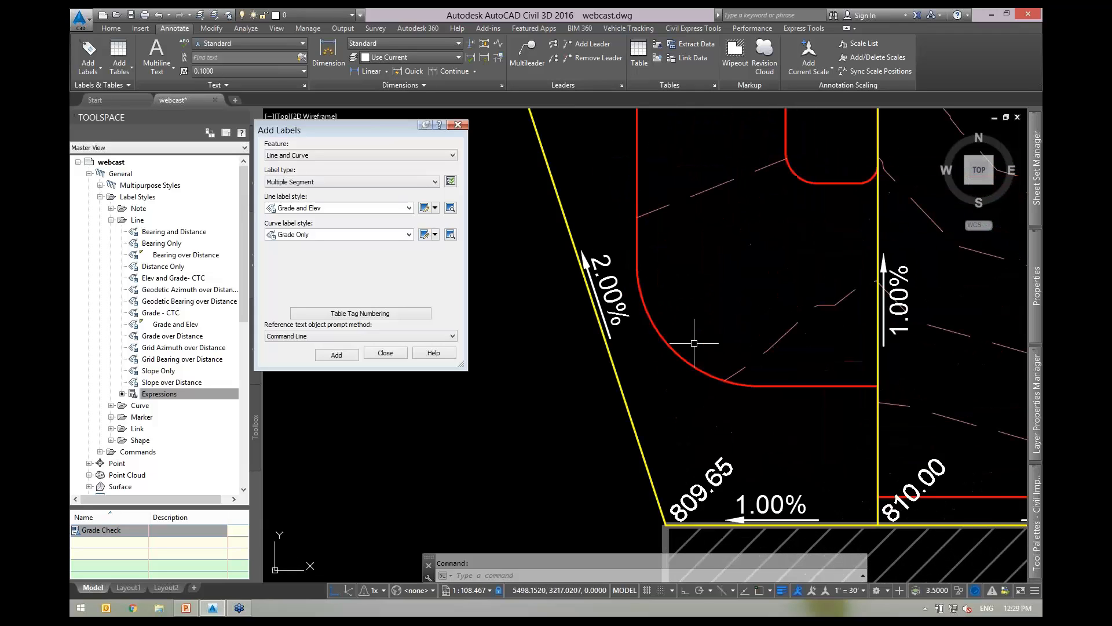
pyautogui.scroll(-2, 695, 408)
pyautogui.click(615, 242)
pyautogui.click(592, 260)
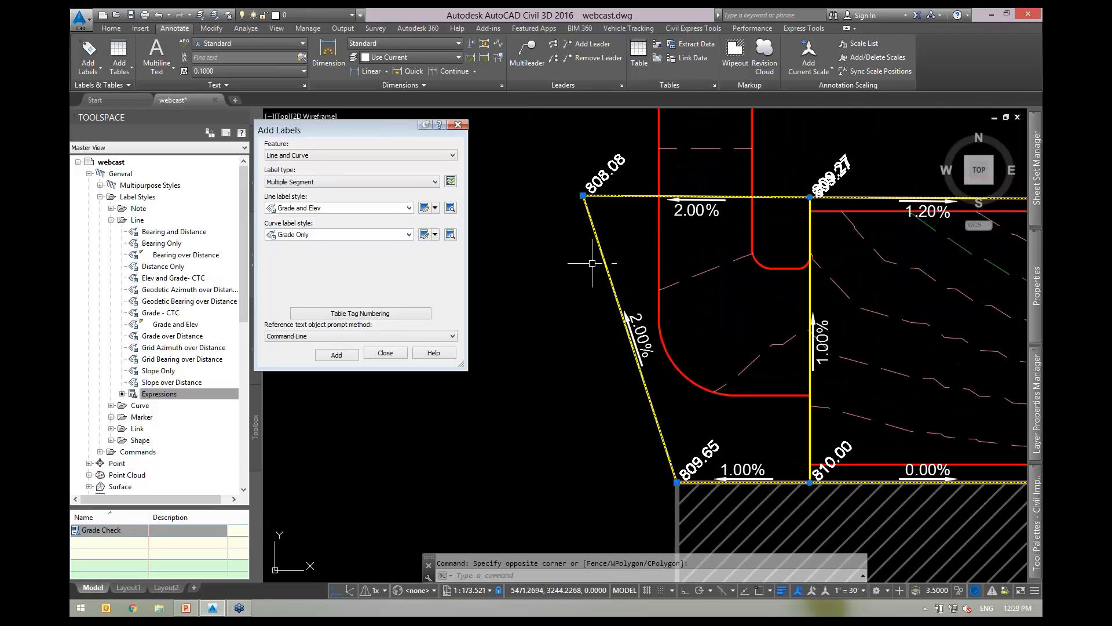
pyautogui.click(582, 195)
# Move the feature line's top-left vertex lower and to the left, then clear the selection.
pyautogui.click(512, 218)
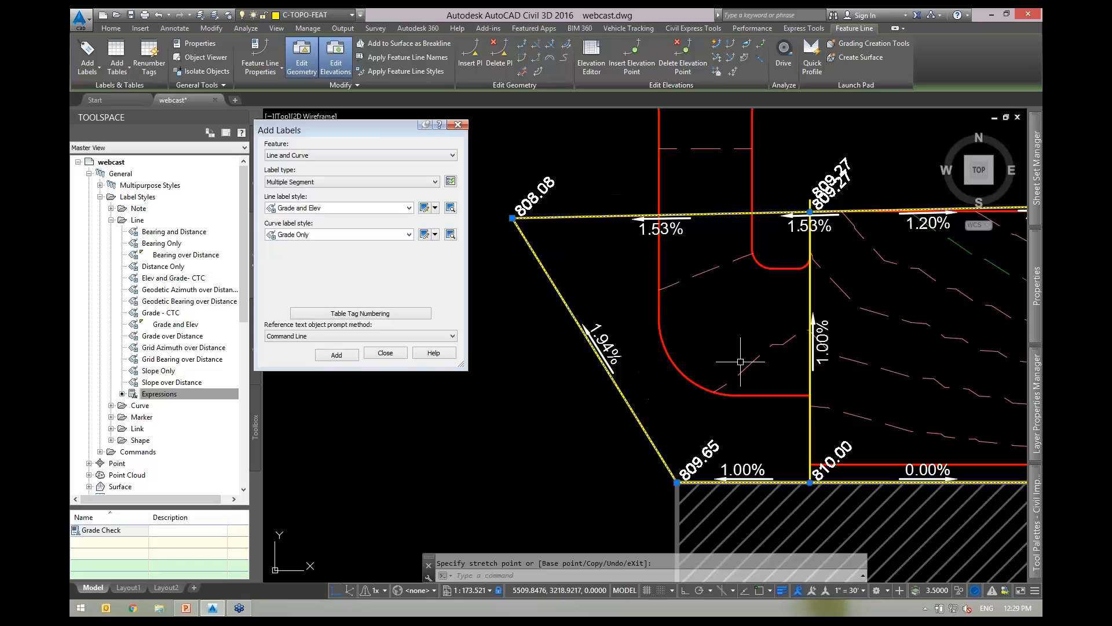
pyautogui.scroll(2, 698, 387)
pyautogui.press('Escape')
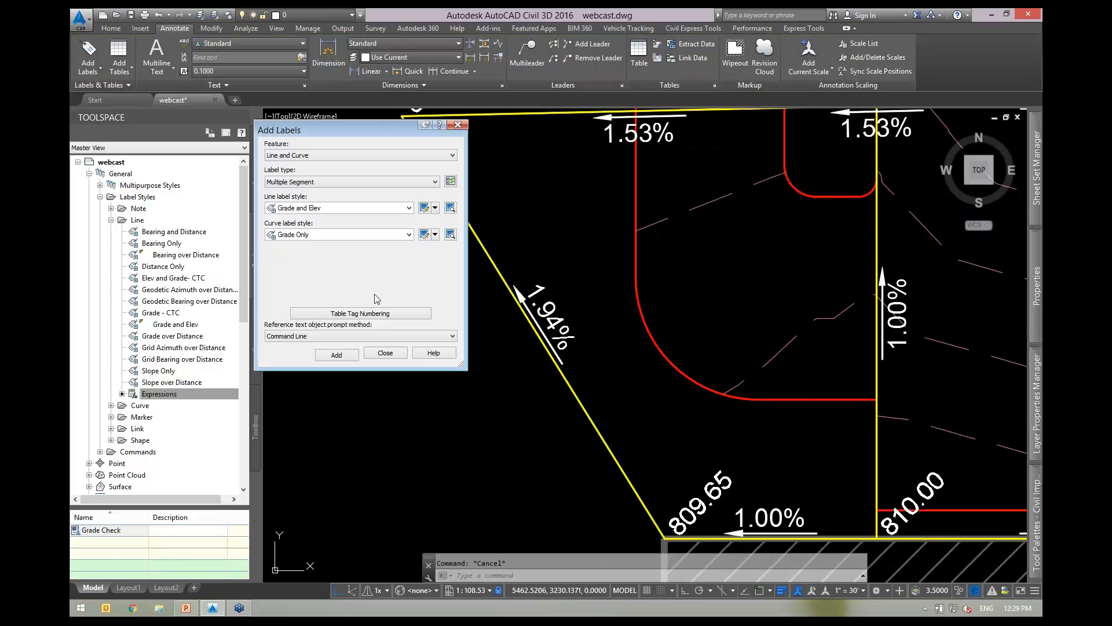
# Add Grade and Elev labels (0.57%, 0.61%, 0.72%) to the red curb line.
pyautogui.click(335, 355)
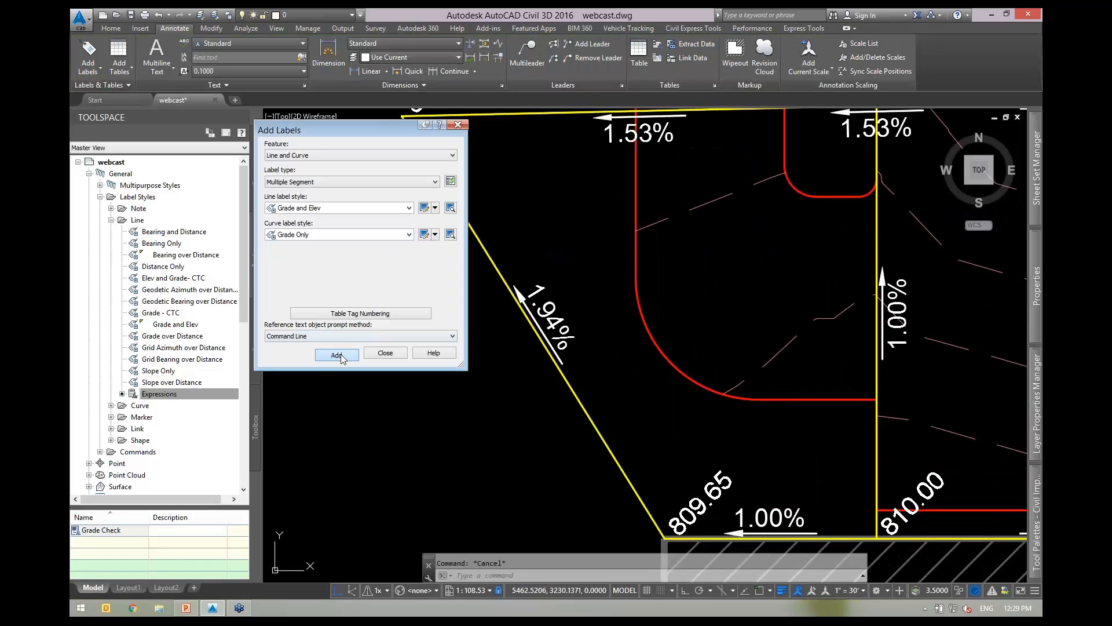
pyautogui.click(652, 350)
pyautogui.press('Escape')
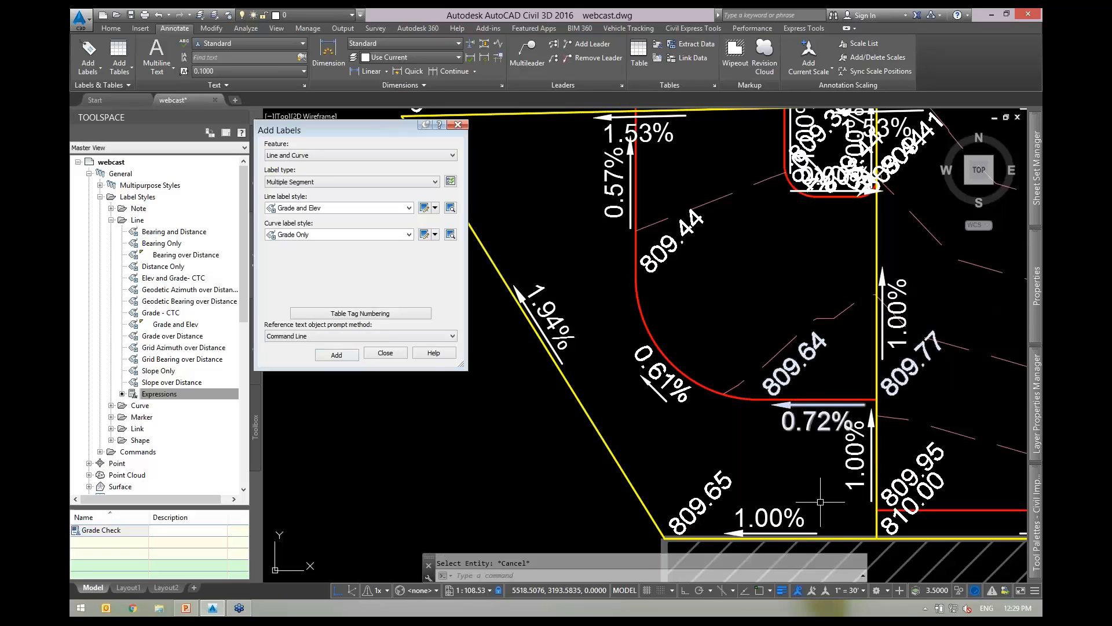
pyautogui.click(847, 590)
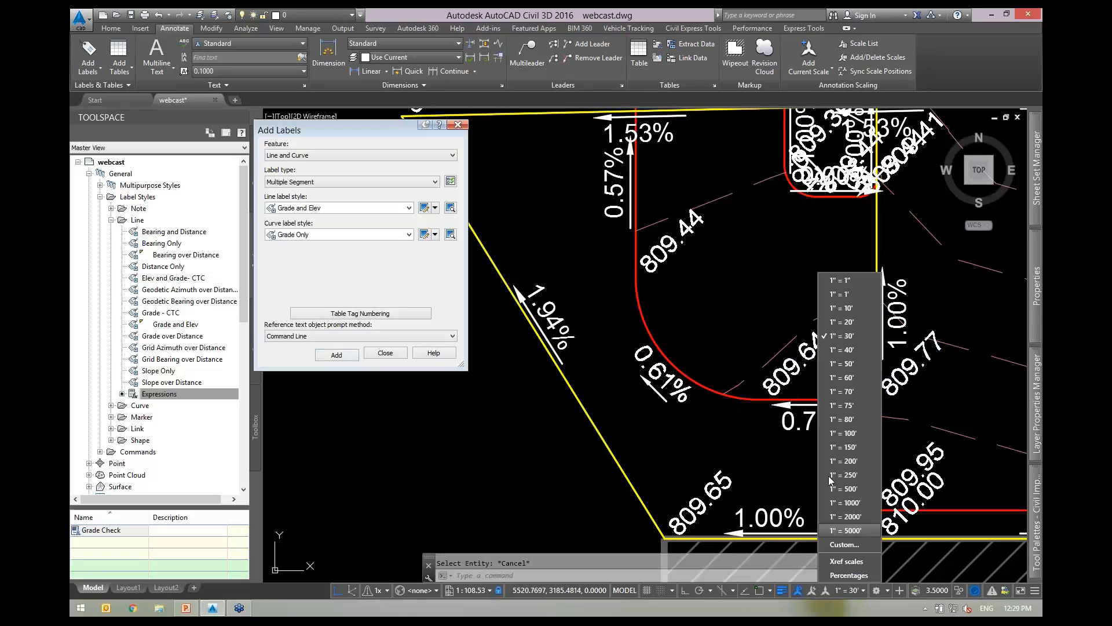
# Switch the annotation scale to 1" = 20', then zoom out to review the resized grade labels.
pyautogui.click(841, 321)
pyautogui.scroll(2, 785, 381)
pyautogui.scroll(-2, 782, 379)
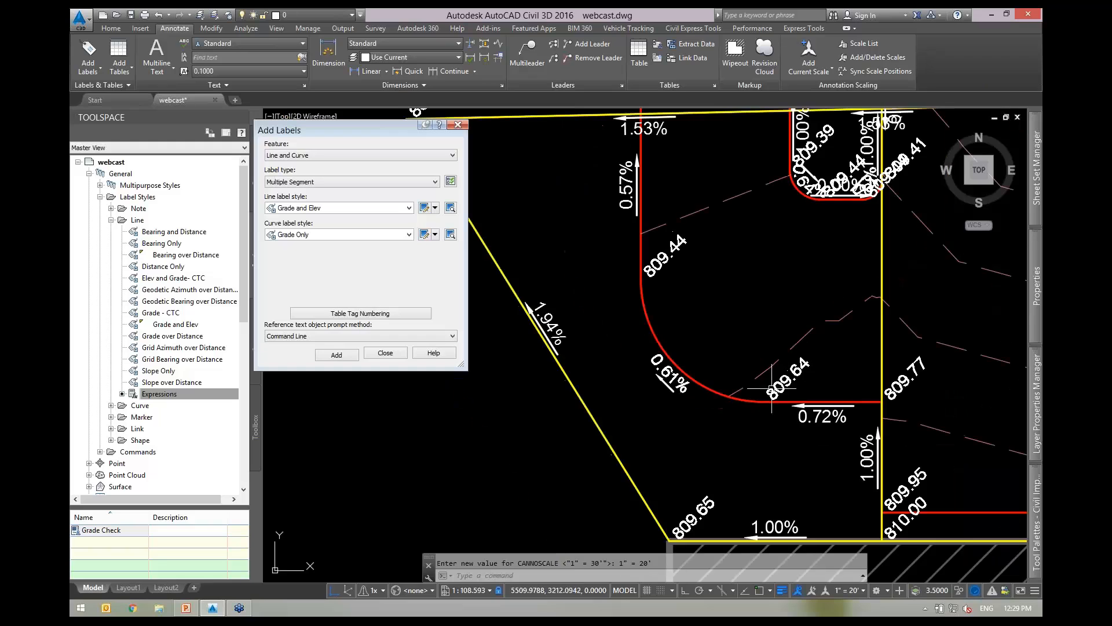
pyautogui.moveTo(722, 323); pyautogui.dragTo(665, 332, button='middle')
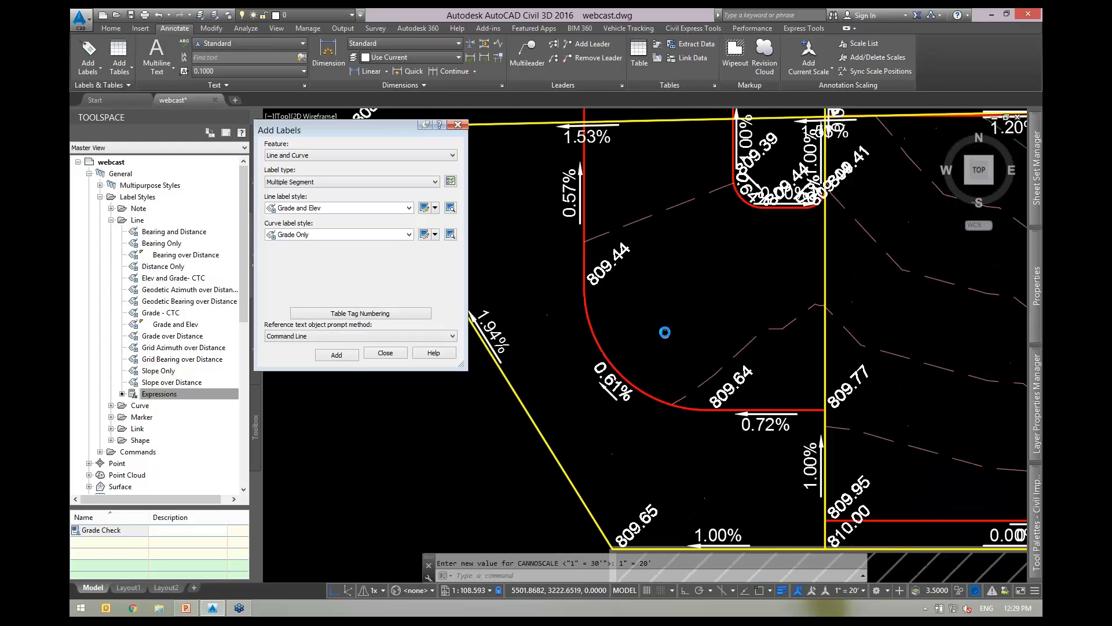
pyautogui.click(766, 418)
pyautogui.press('Escape')
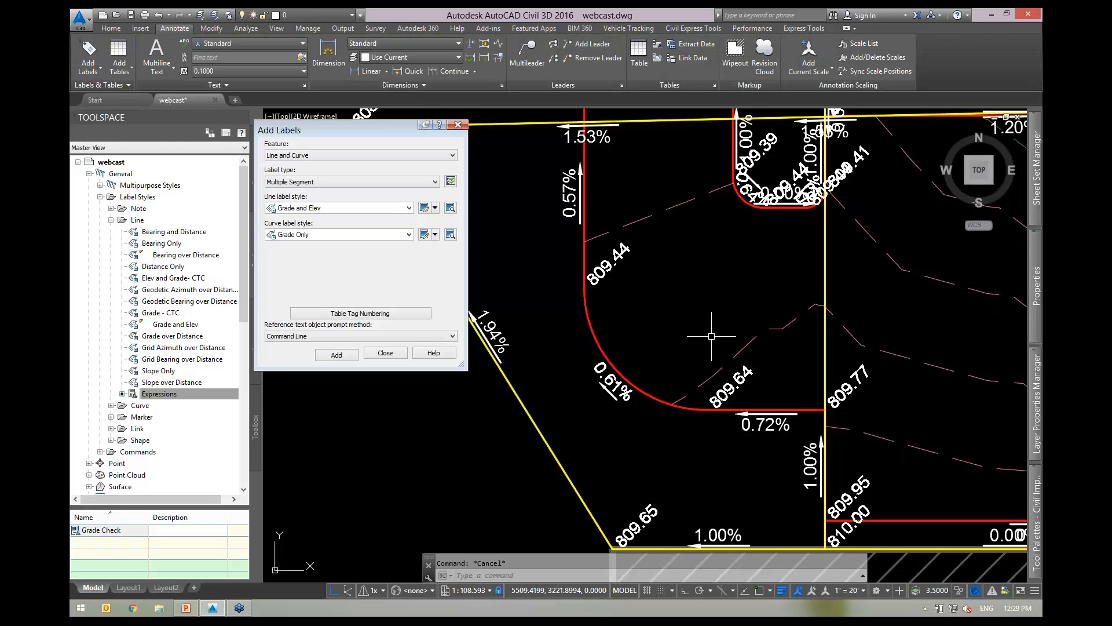
pyautogui.moveTo(692, 331)
pyautogui.mouseDown(button='middle')
pyautogui.moveTo(714, 326)
pyautogui.moveTo(685, 339)
pyautogui.mouseUp(button='middle')
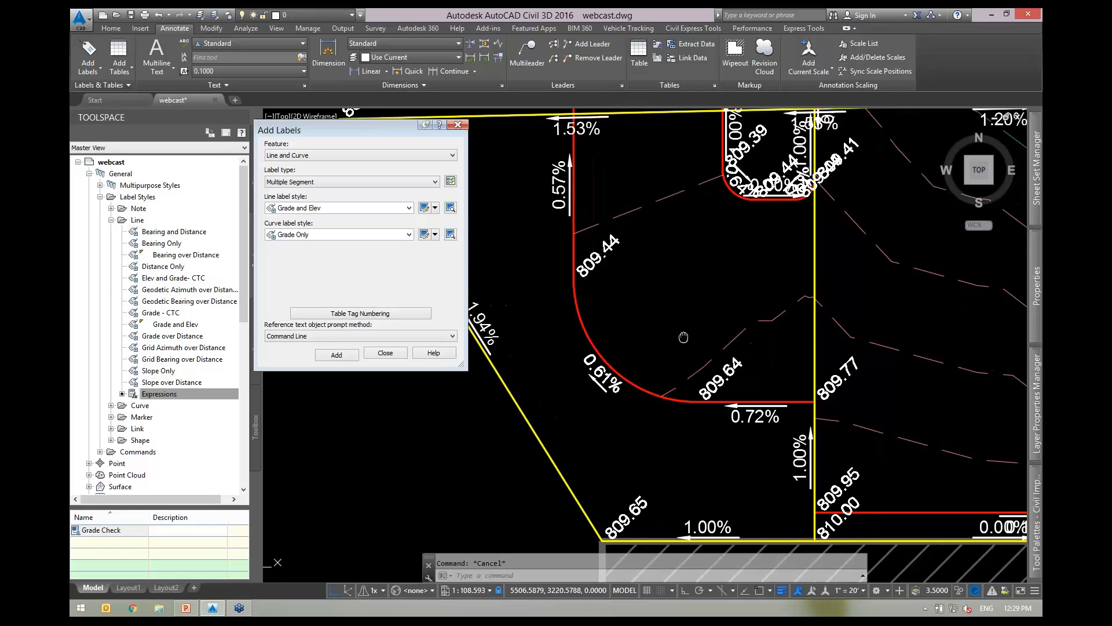
pyautogui.moveTo(684, 338)
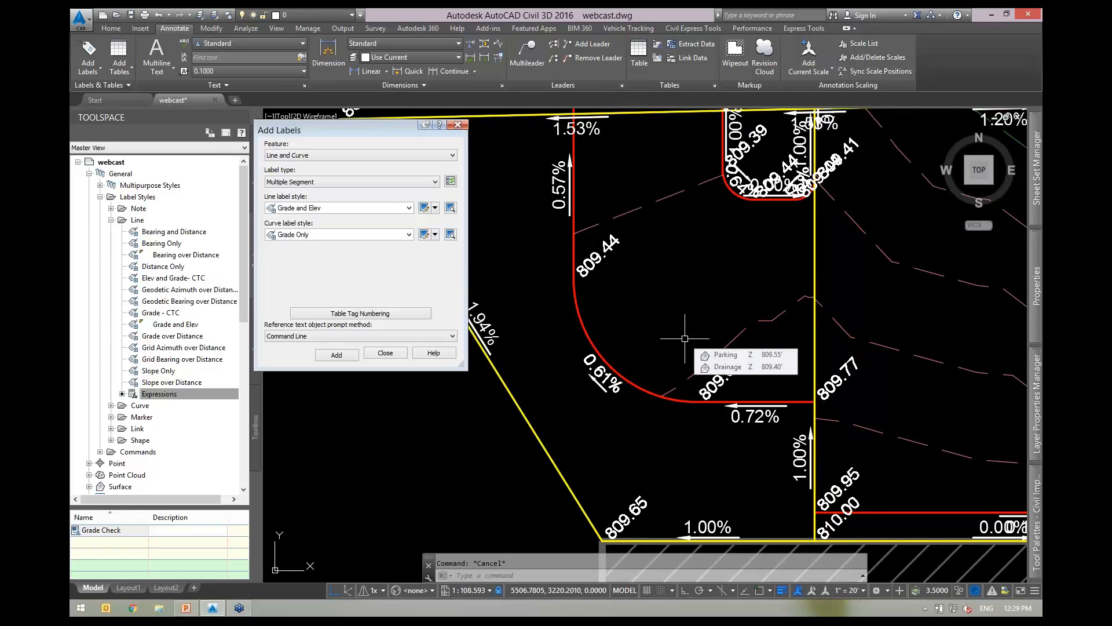
pyautogui.scroll(-2, 685, 338)
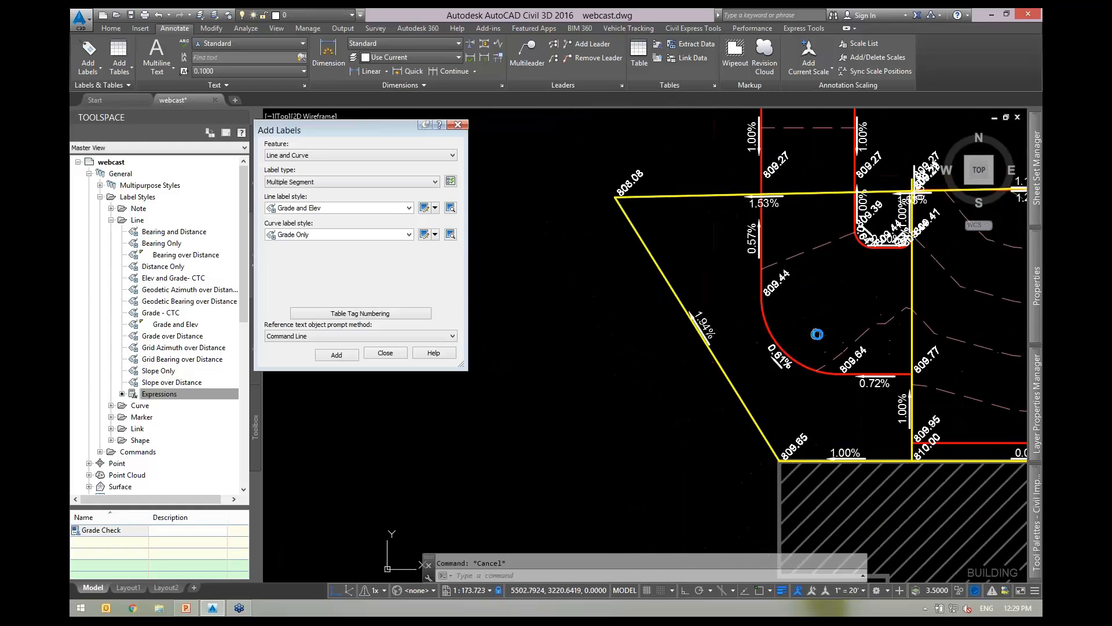
pyautogui.scroll(-2, 817, 334)
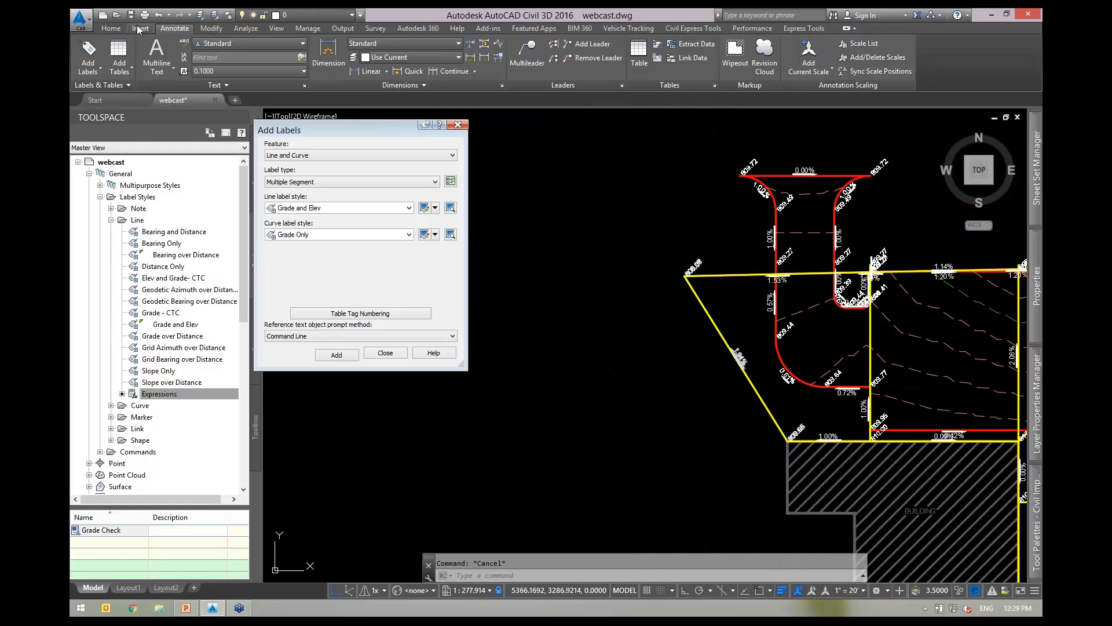
# Draw a polyline west of the site with a straight segment ending in an arc near the corner.
pyautogui.click(111, 29)
pyautogui.write('pl')
pyautogui.press('Return')
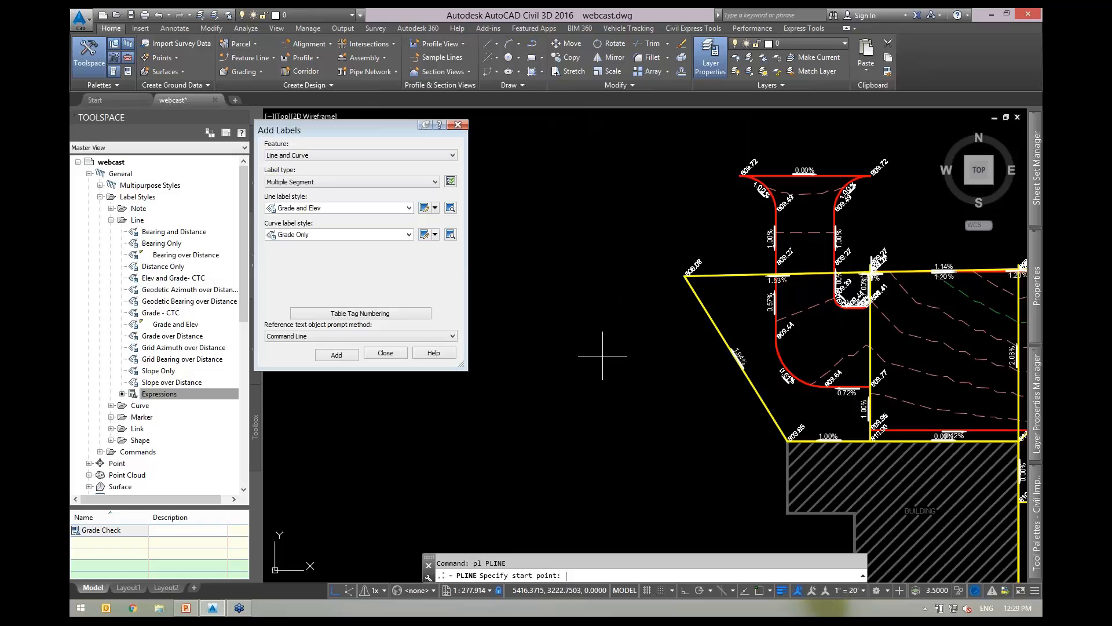
pyautogui.click(696, 445)
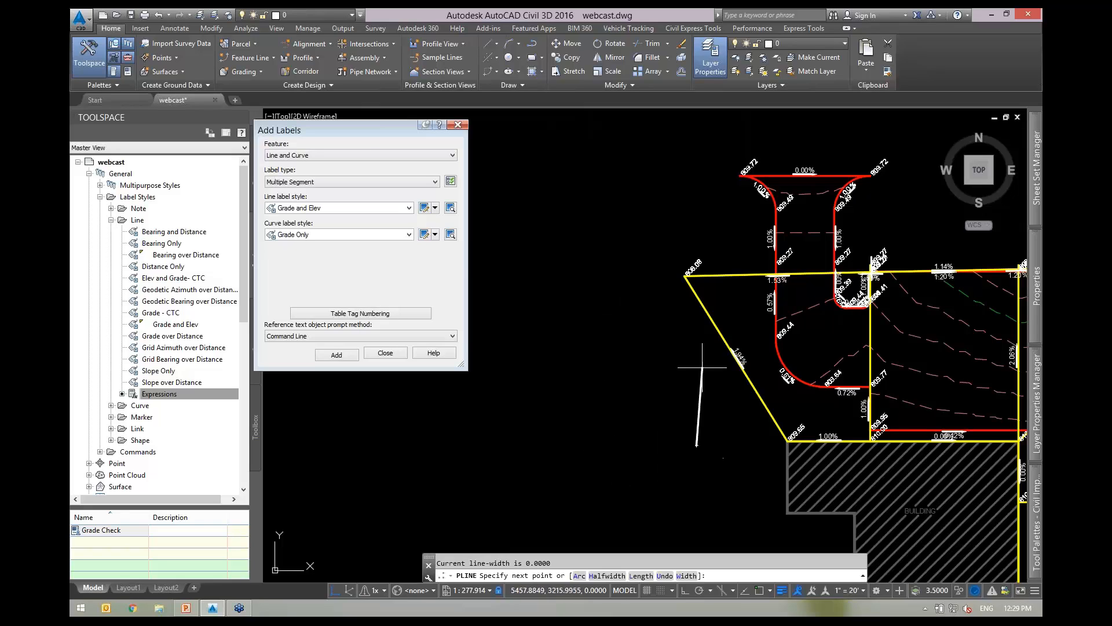
pyautogui.click(665, 282)
pyautogui.write('a')
pyautogui.press('Return')
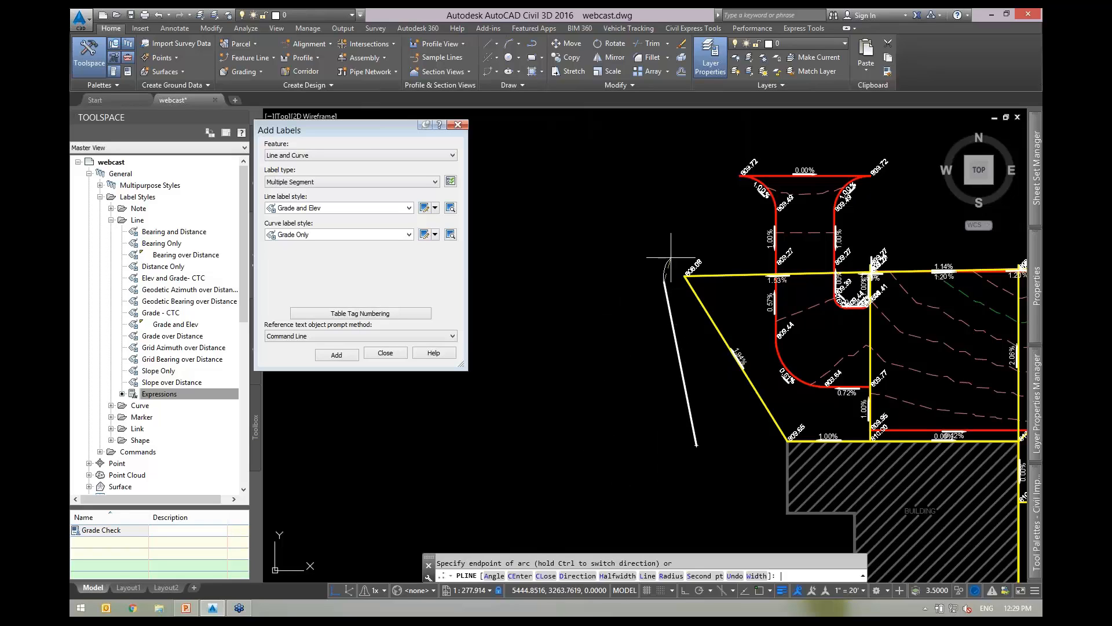
pyautogui.click(684, 204)
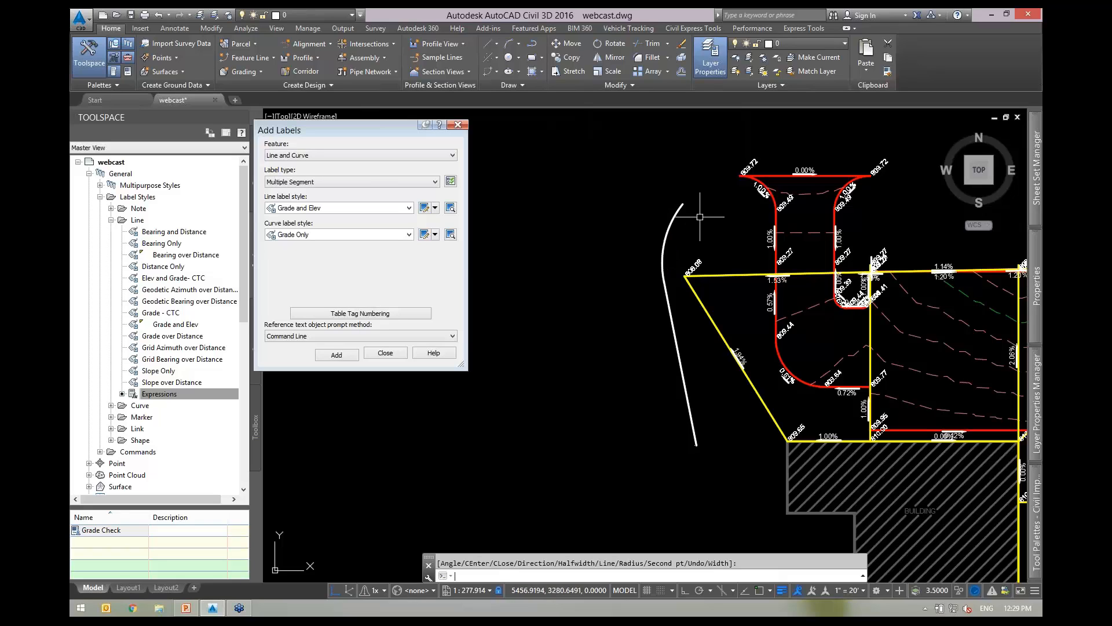
pyautogui.press('Return')
# Convert the drawn polyline into a feature line placed in Site 1.
pyautogui.click(249, 57)
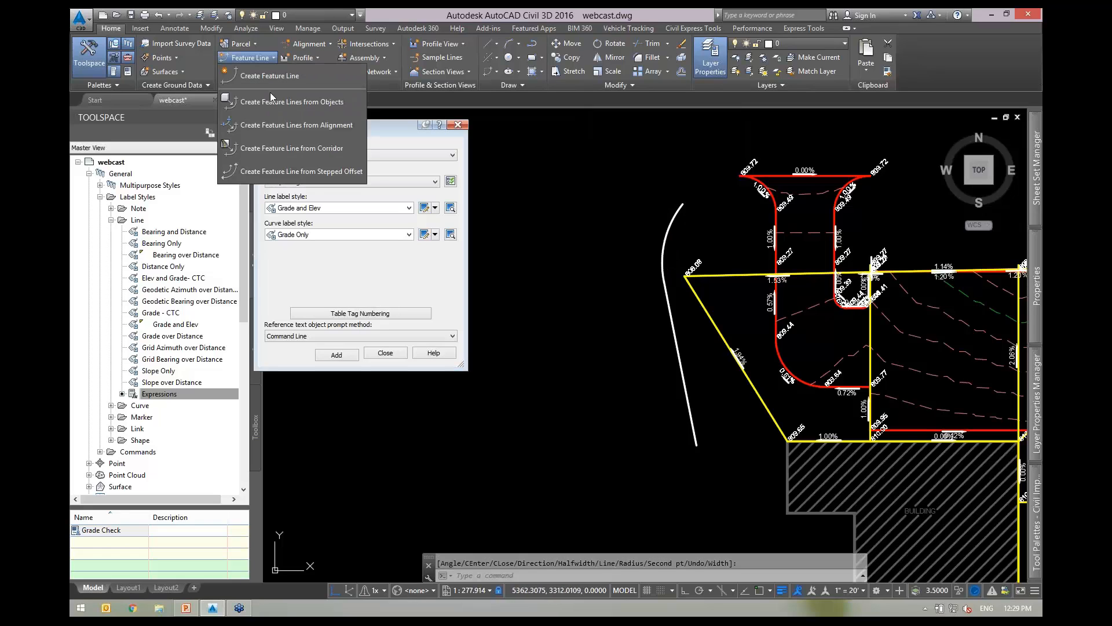
pyautogui.click(271, 101)
pyautogui.click(668, 325)
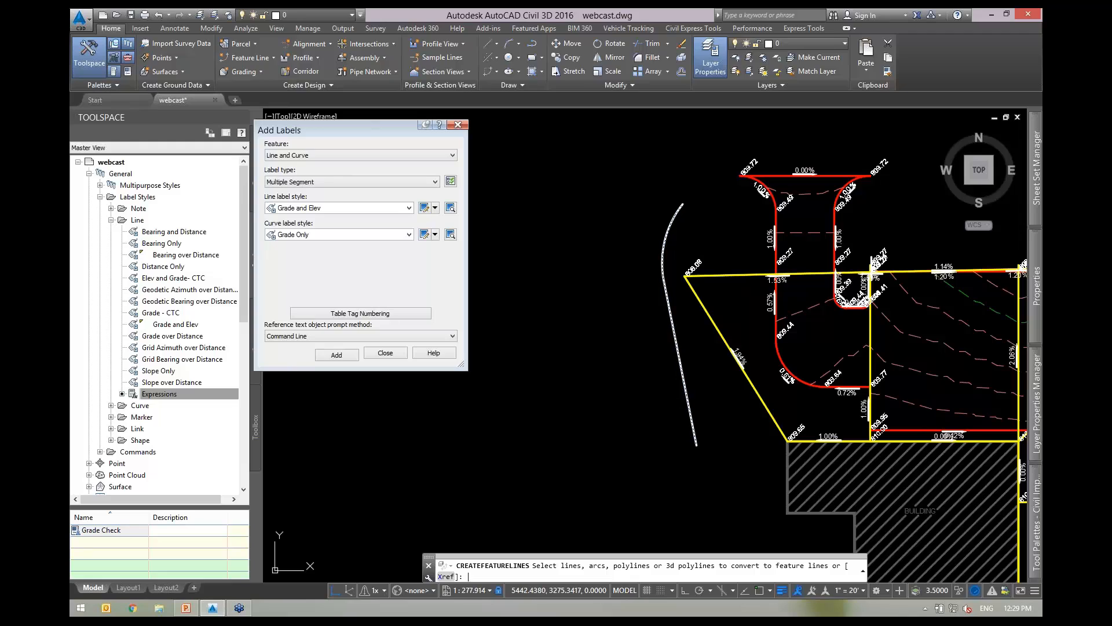
pyautogui.press('Return')
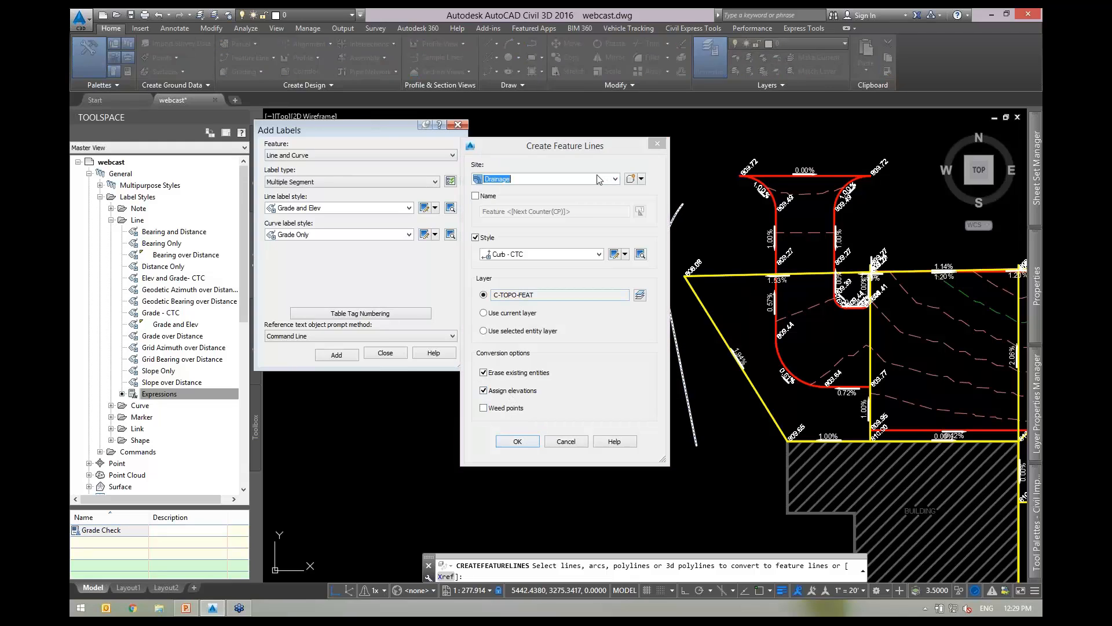
pyautogui.click(615, 178)
pyautogui.click(504, 209)
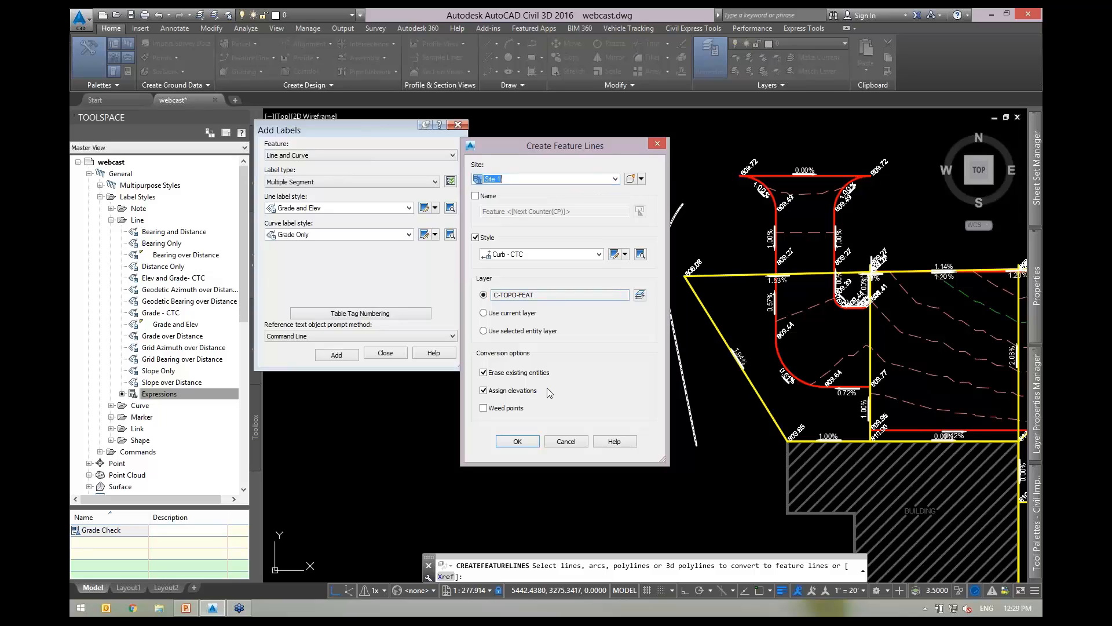
pyautogui.click(519, 441)
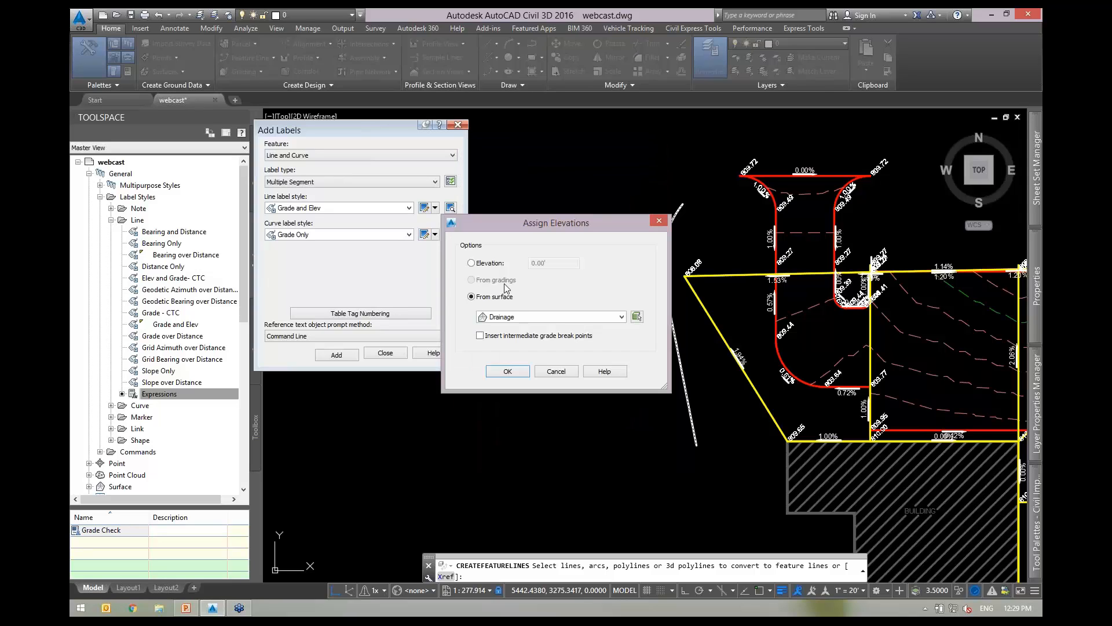
# Give the new feature line a fixed assigned elevation instead of surface elevations, then select it.
pyautogui.click(471, 262)
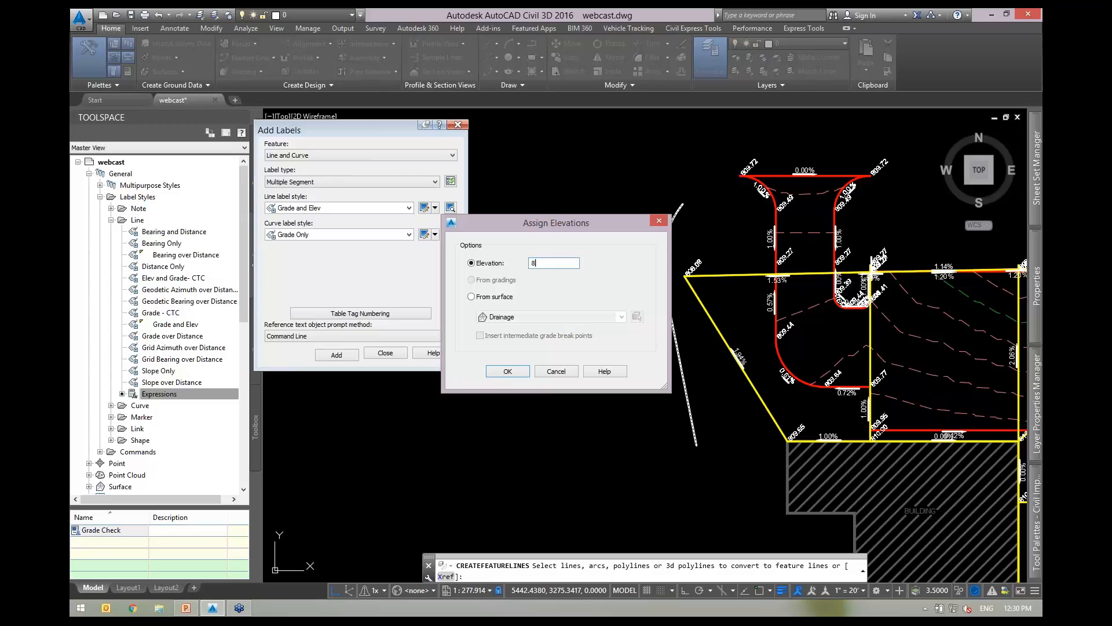
pyautogui.press('Return')
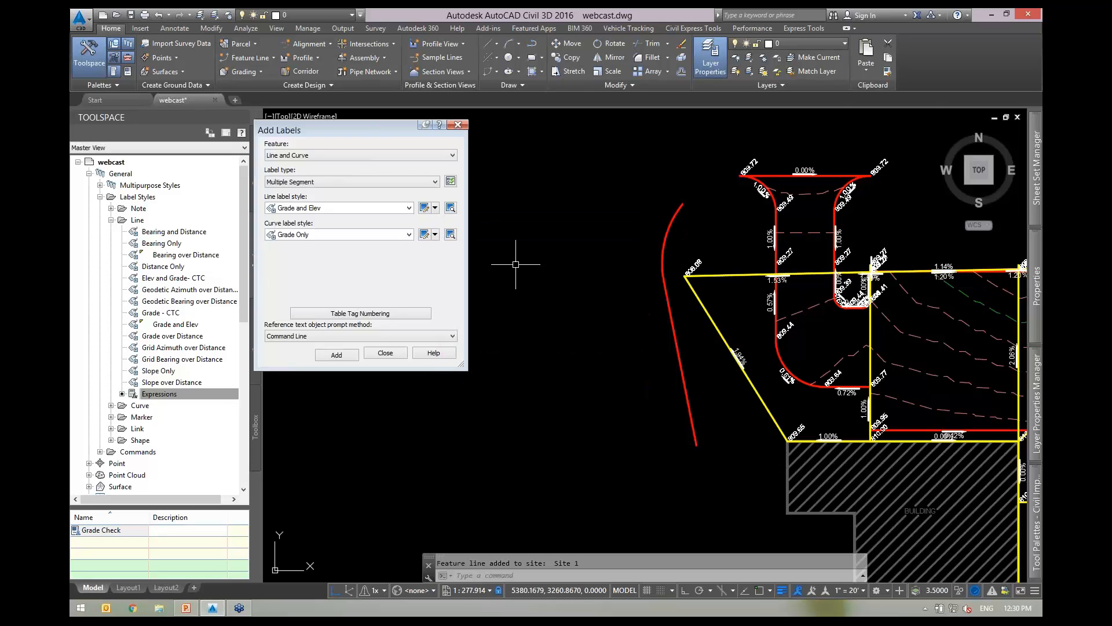
pyautogui.scroll(2, 701, 364)
pyautogui.click(691, 348)
pyautogui.click(640, 330)
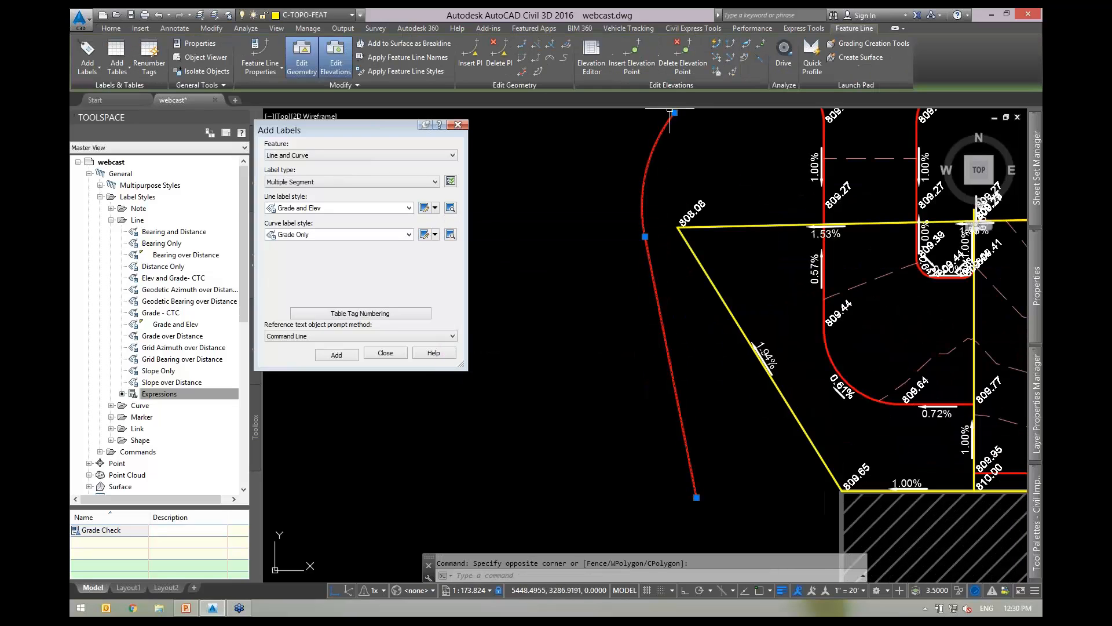
# Use Quick Elevation Edit to set the straight and curved feature line segments to -5% grade.
pyautogui.click(717, 72)
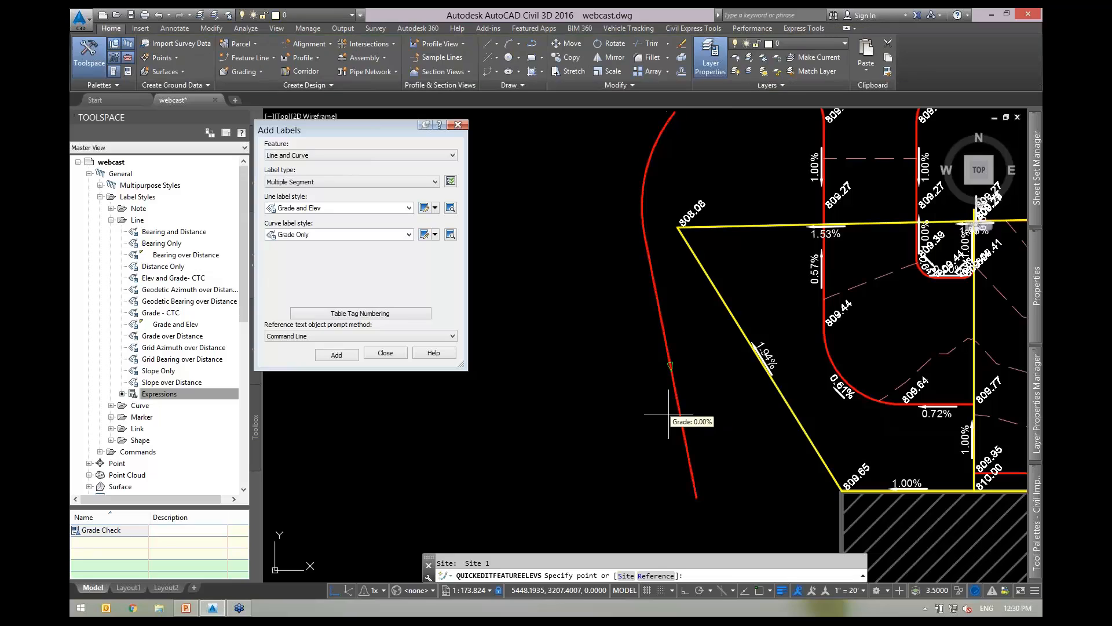
pyautogui.click(670, 346)
pyautogui.write('-5')
pyautogui.press('Return')
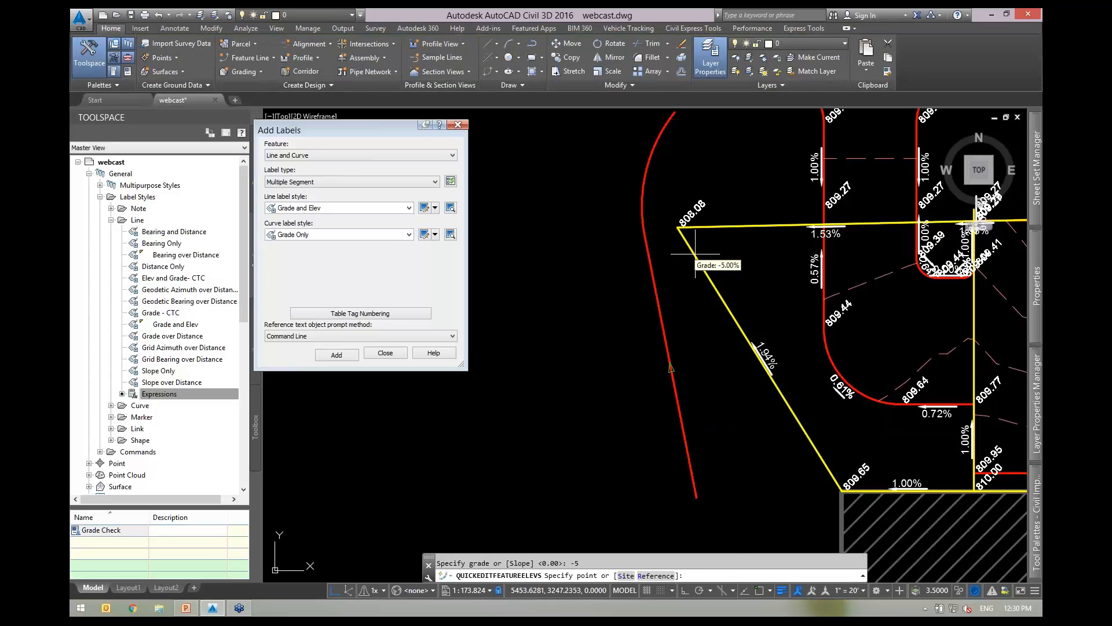
pyautogui.moveTo(746, 161); pyautogui.dragTo(583, 244, button='middle')
pyautogui.click(549, 253)
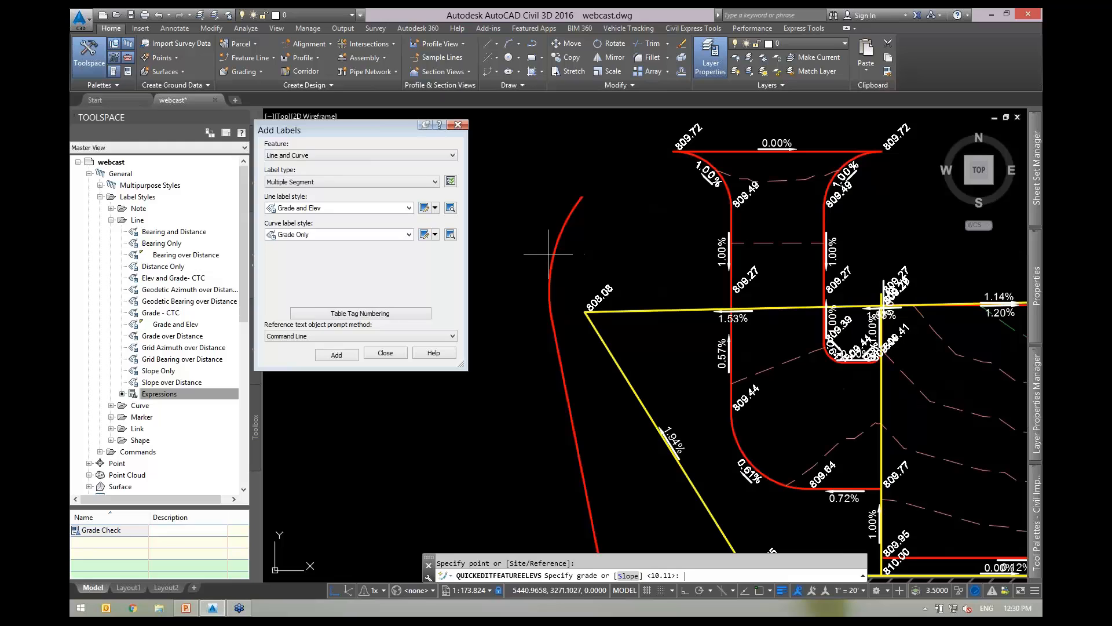
pyautogui.write('-5')
pyautogui.press('Return')
pyautogui.press('Return')
pyautogui.click(547, 285)
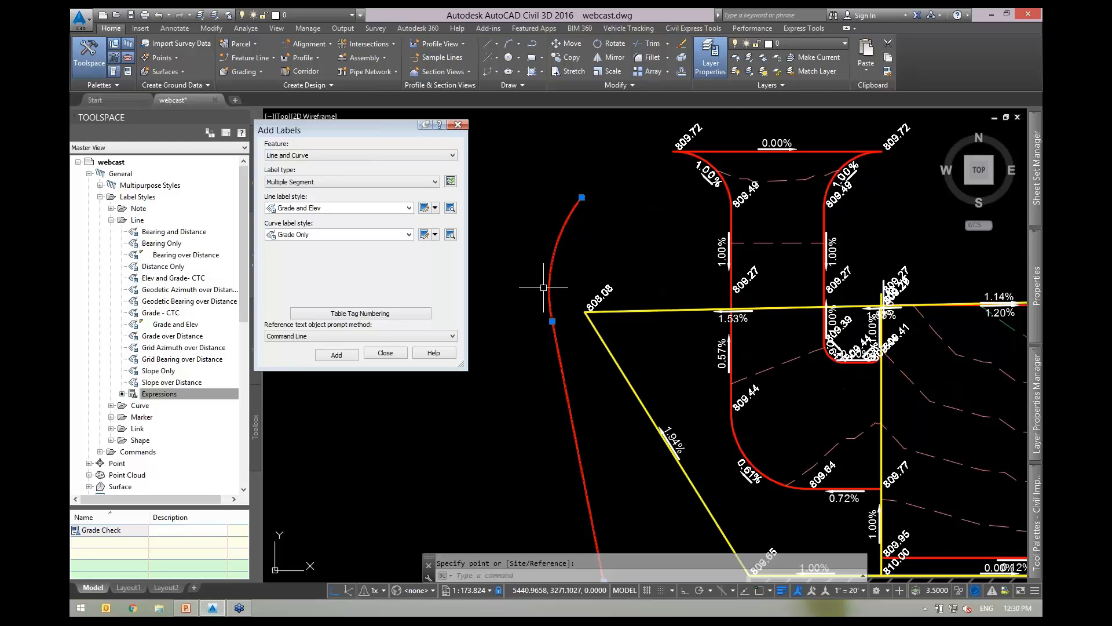
pyautogui.moveTo(521, 340); pyautogui.dragTo(546, 263, button='middle')
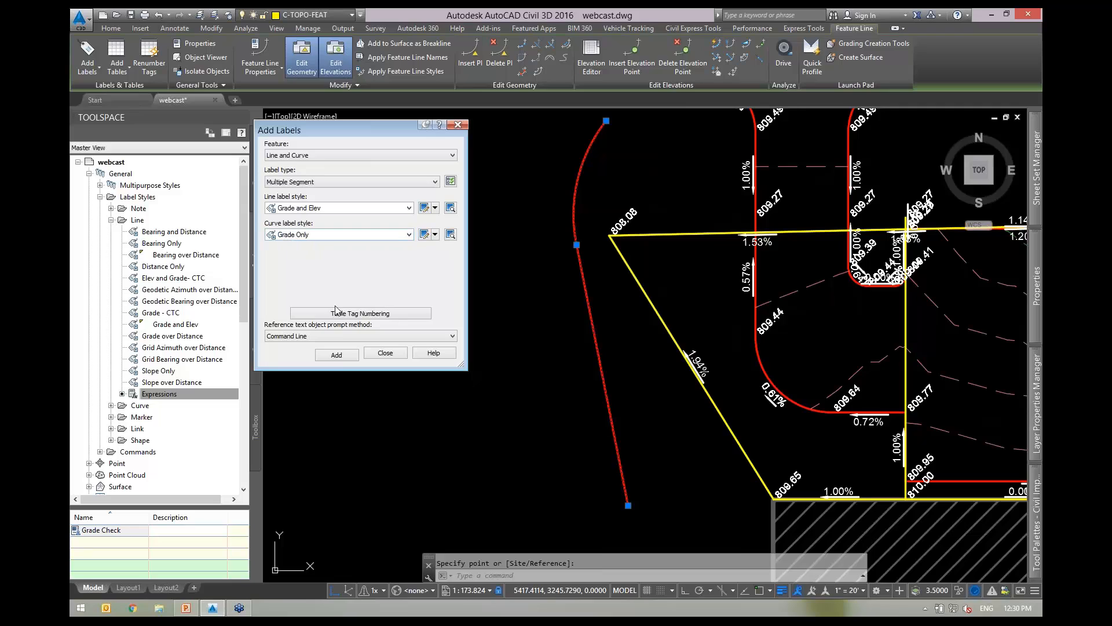
pyautogui.click(338, 354)
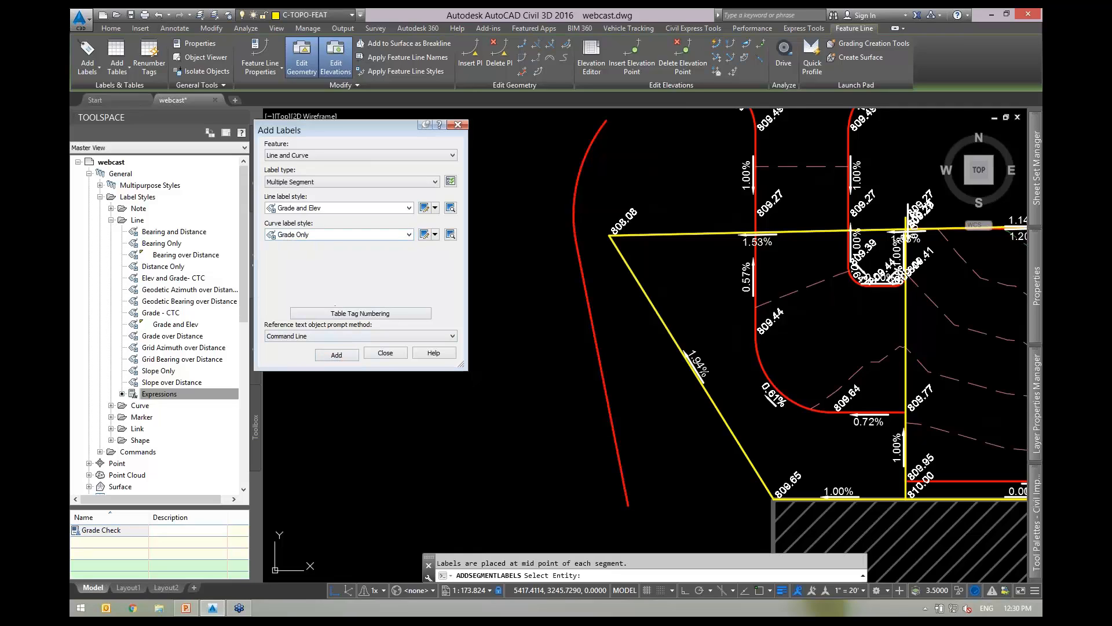
pyautogui.click(590, 310)
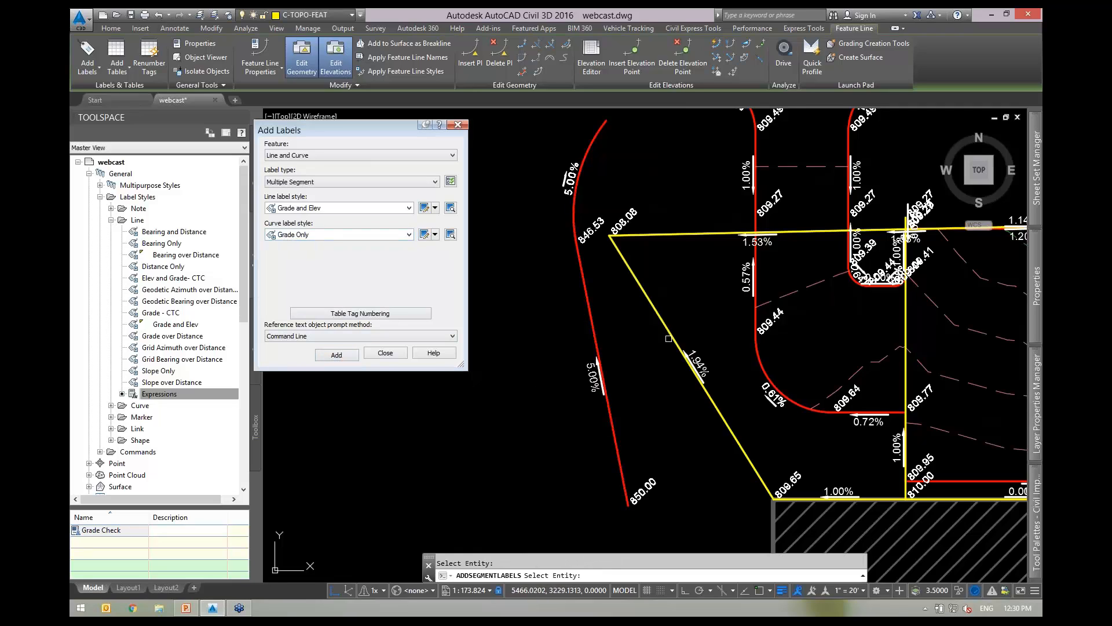
pyautogui.moveTo(669, 338)
pyautogui.mouseDown(button='middle')
pyautogui.moveTo(662, 404)
pyautogui.moveTo(640, 356)
pyautogui.moveTo(689, 382)
pyautogui.mouseUp(button='middle')
pyautogui.press('Escape')
pyautogui.write('m')
pyautogui.press('Return')
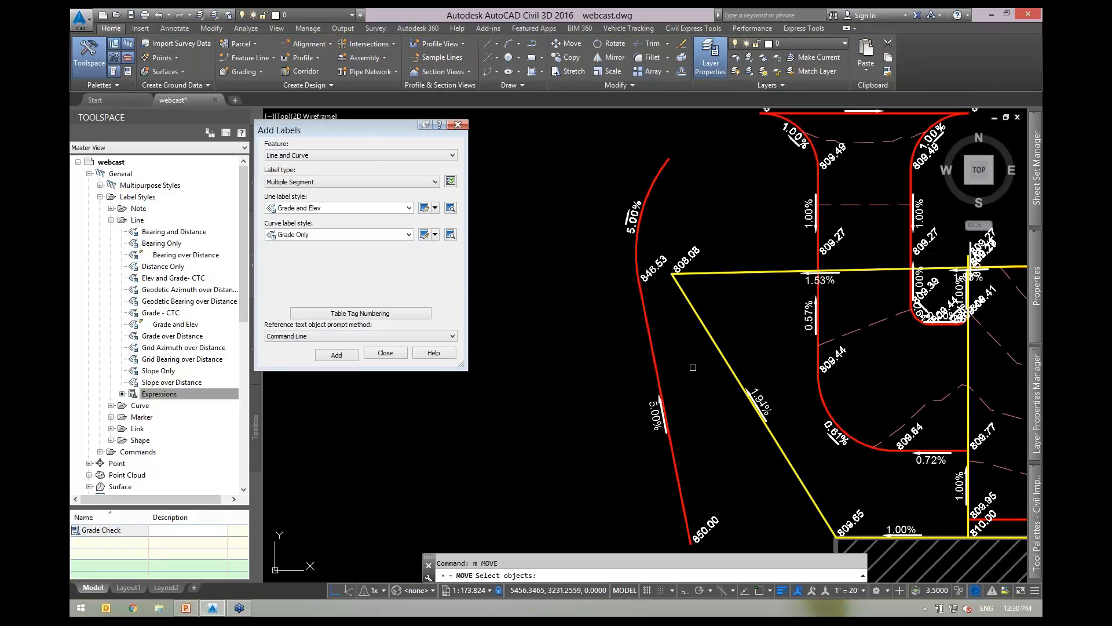
pyautogui.click(678, 367)
pyautogui.click(631, 320)
pyautogui.press('Return')
pyautogui.click(668, 341)
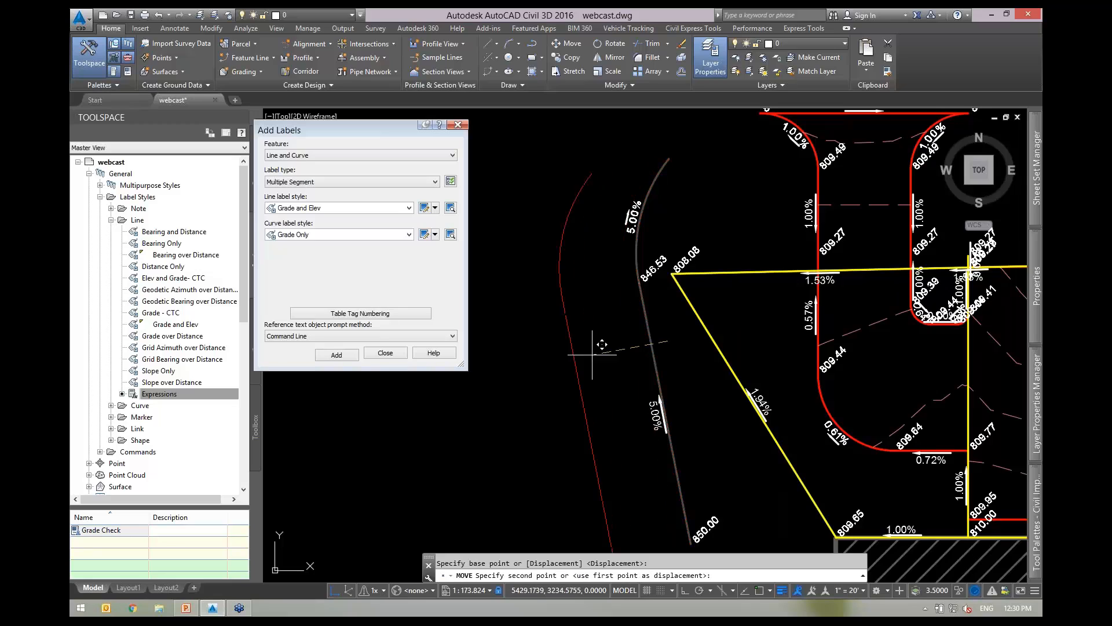
pyautogui.moveTo(592, 355)
pyautogui.mouseDown(button='middle')
pyautogui.moveTo(746, 335)
pyautogui.moveTo(690, 336)
pyautogui.mouseUp(button='middle')
pyautogui.click(672, 322)
pyautogui.press('Escape')
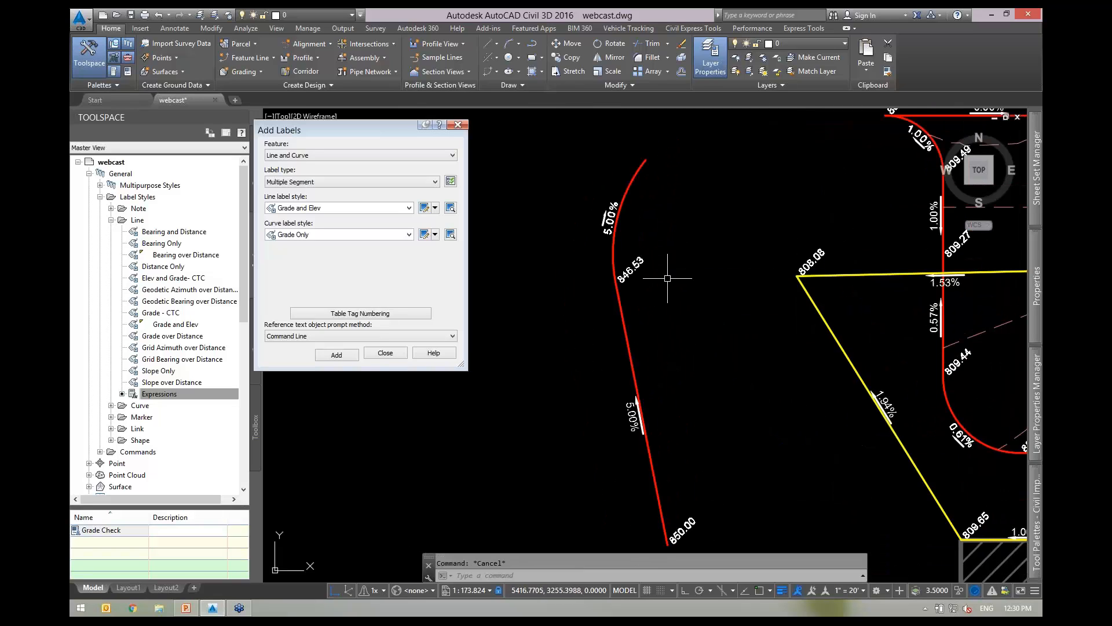
pyautogui.moveTo(718, 282); pyautogui.dragTo(602, 257, button='middle')
pyautogui.moveTo(817, 413); pyautogui.dragTo(723, 391, button='middle')
pyautogui.scroll(4, 769, 404)
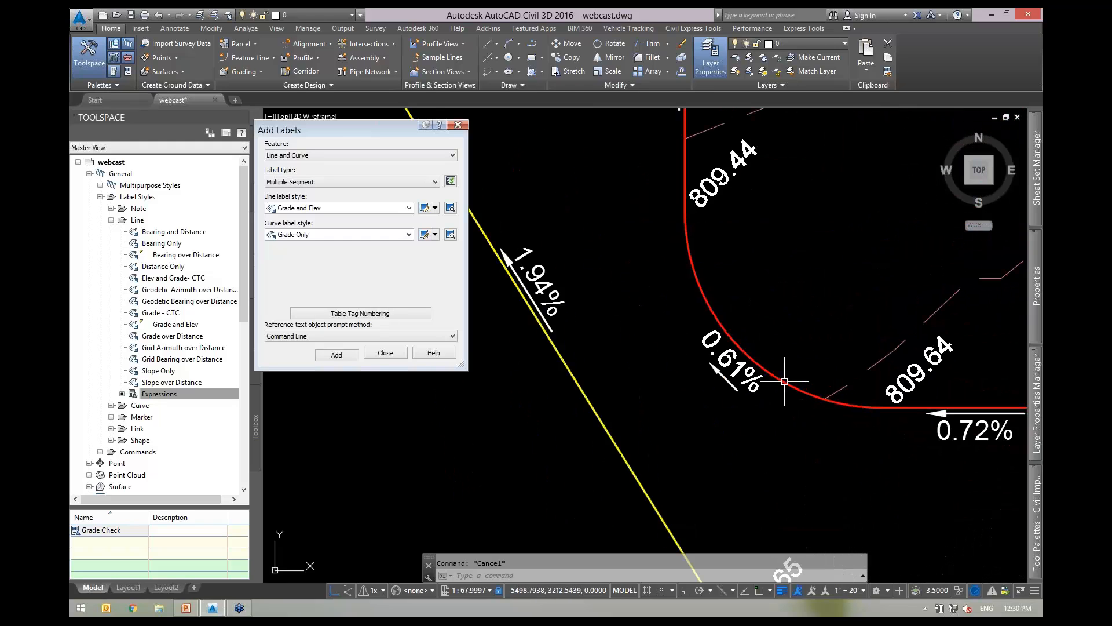
# Inspect the red curve, the 0.72% label group and the 0.57% grade label by selecting each.
pyautogui.click(784, 381)
pyautogui.scroll(-2, 753, 374)
pyautogui.moveTo(733, 298); pyautogui.dragTo(685, 293, button='middle')
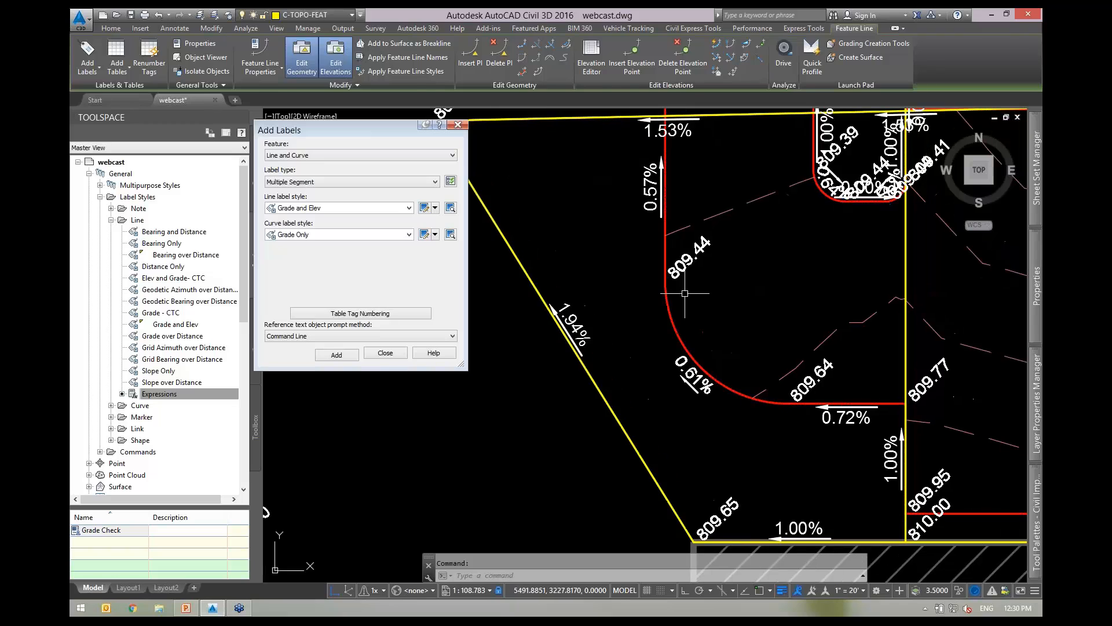
pyautogui.press('Escape')
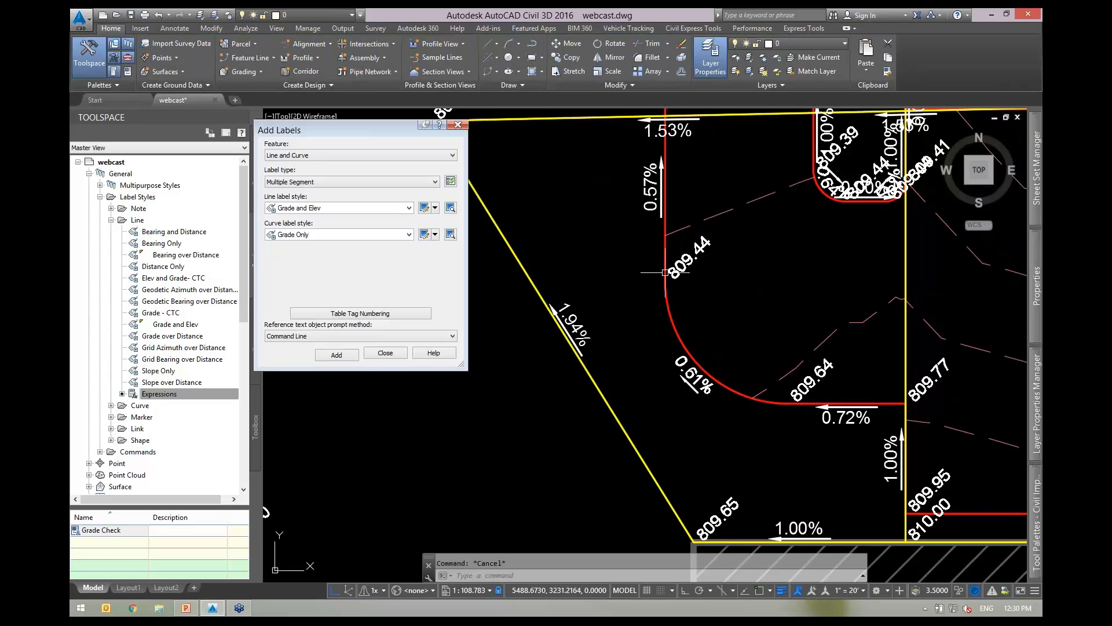
pyautogui.click(811, 380)
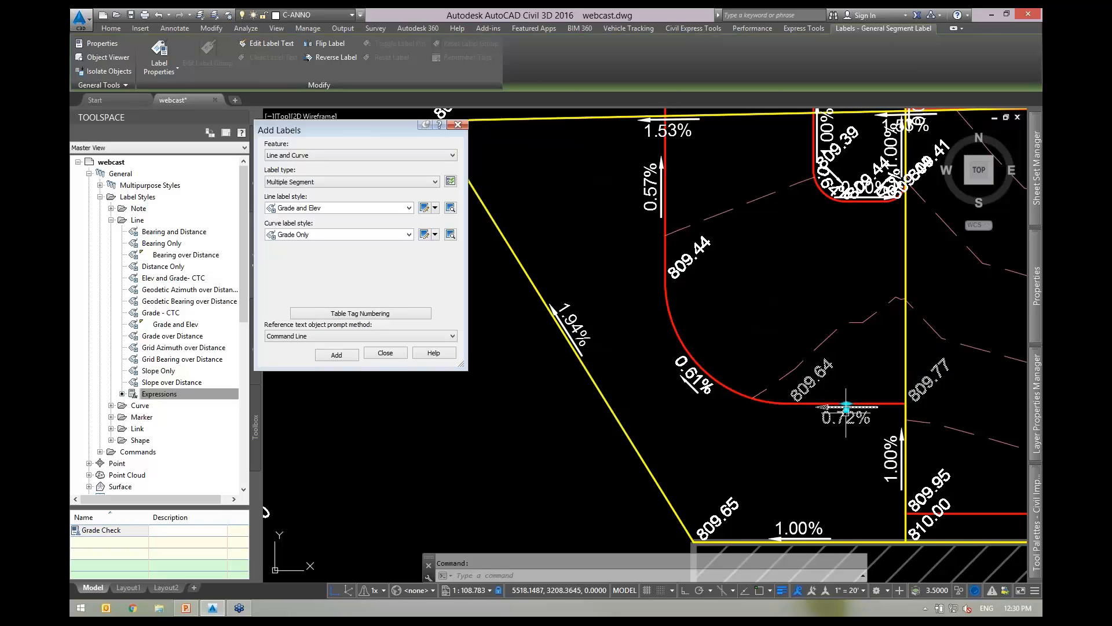
pyautogui.press('Escape')
pyautogui.click(660, 187)
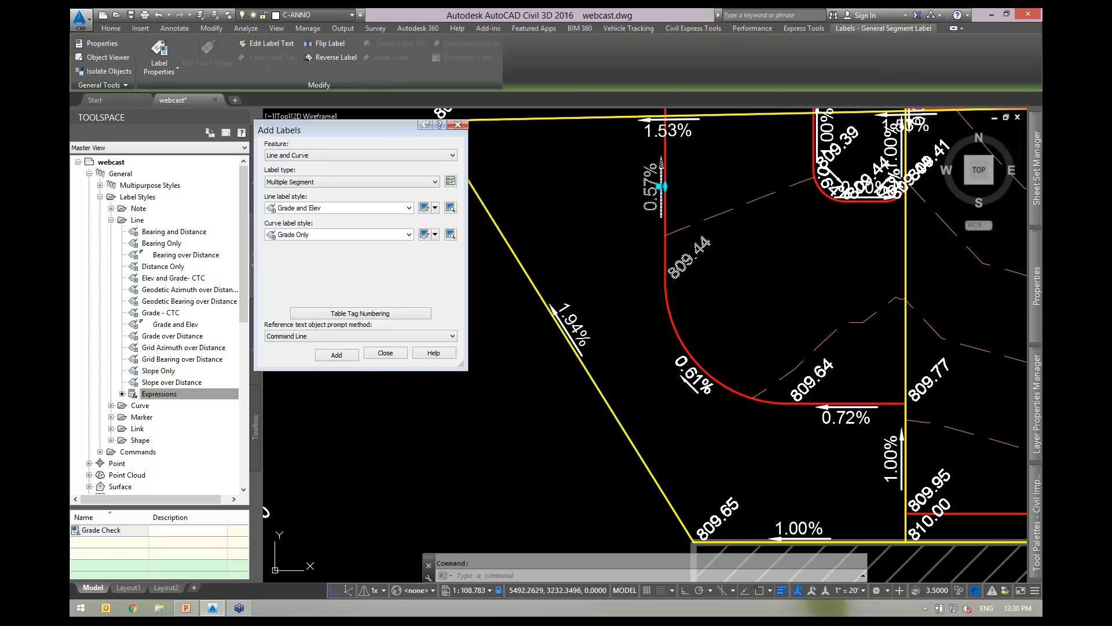
pyautogui.press('Escape')
# Bring the left red curve into view and inspect its 5.00% grade label.
pyautogui.scroll(-4, 787, 298)
pyautogui.moveTo(546, 176); pyautogui.dragTo(668, 252, button='middle')
pyautogui.scroll(2, 667, 252)
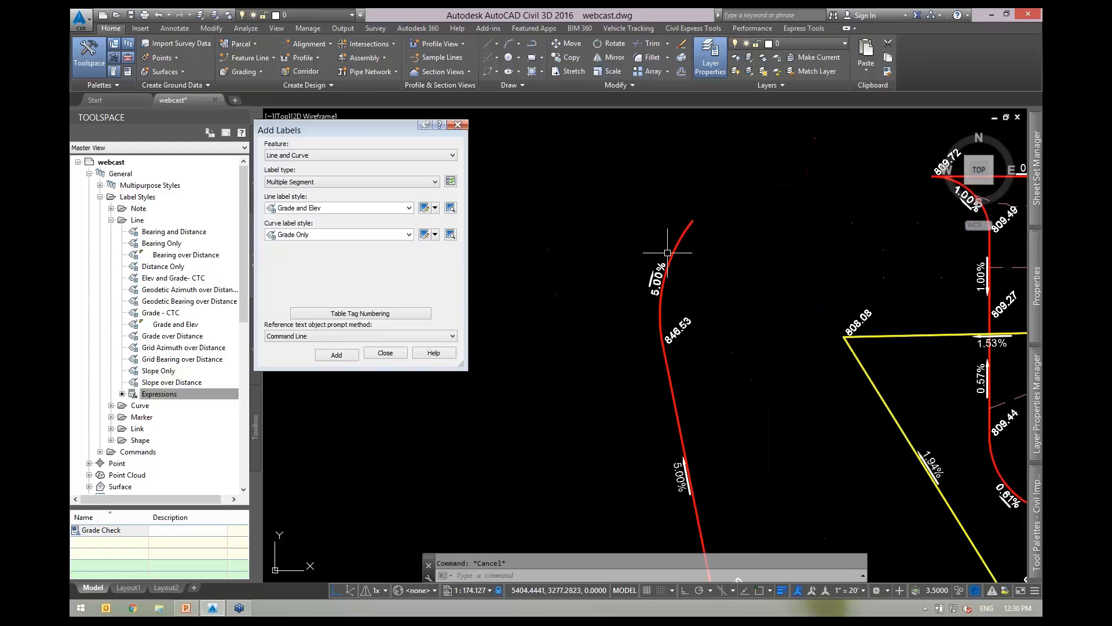
pyautogui.scroll(2, 668, 252)
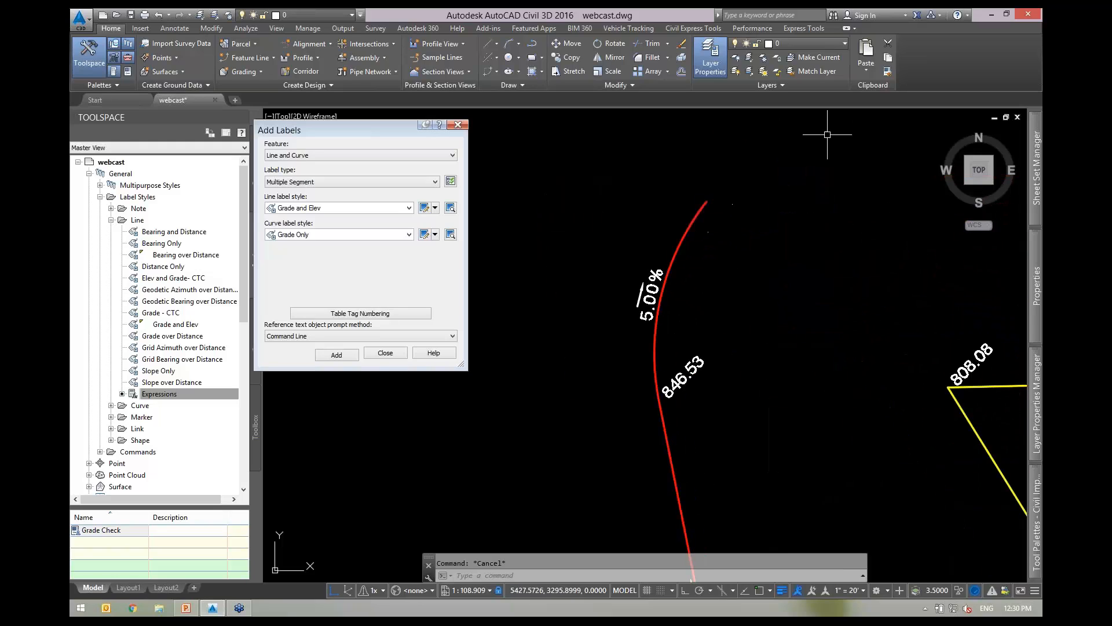
pyautogui.moveTo(715, 221); pyautogui.dragTo(679, 242, button='middle')
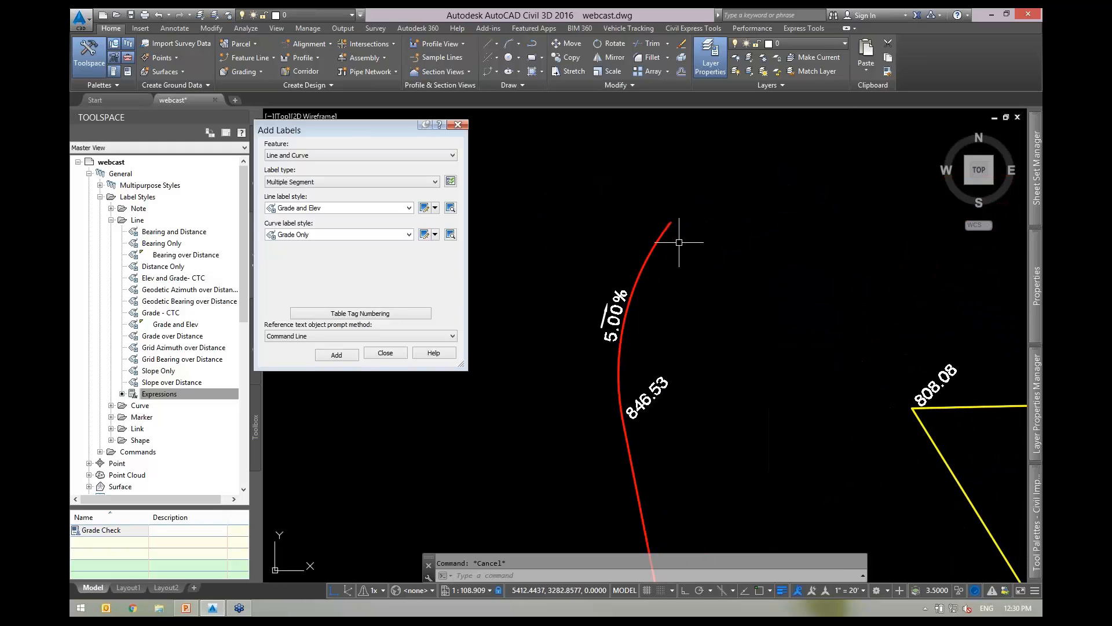
pyautogui.scroll(-2, 692, 225)
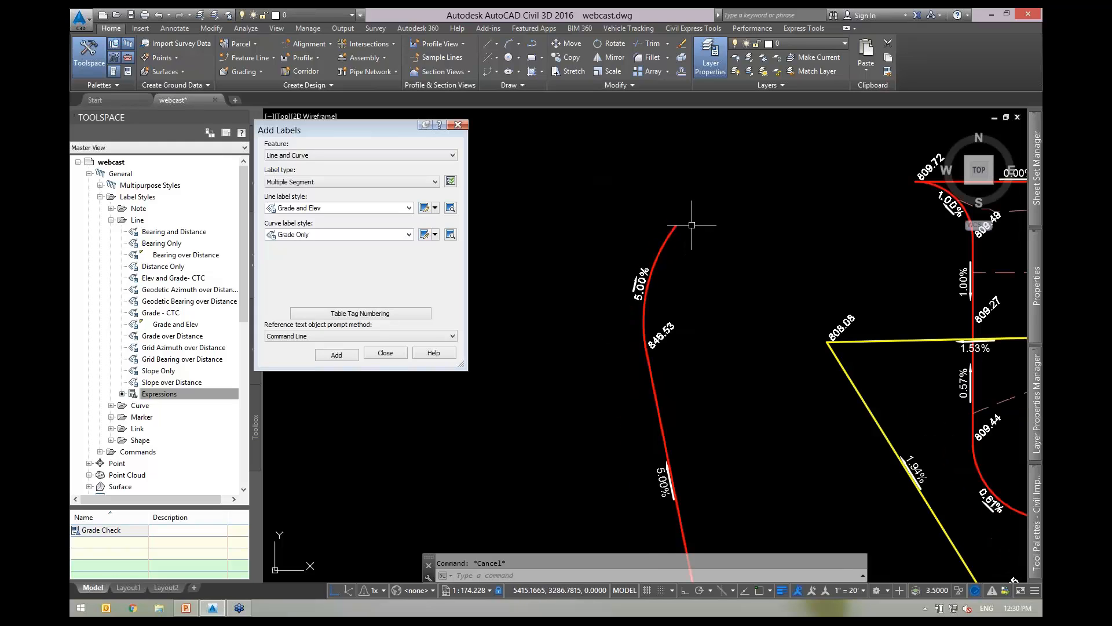
pyautogui.scroll(2, 707, 248)
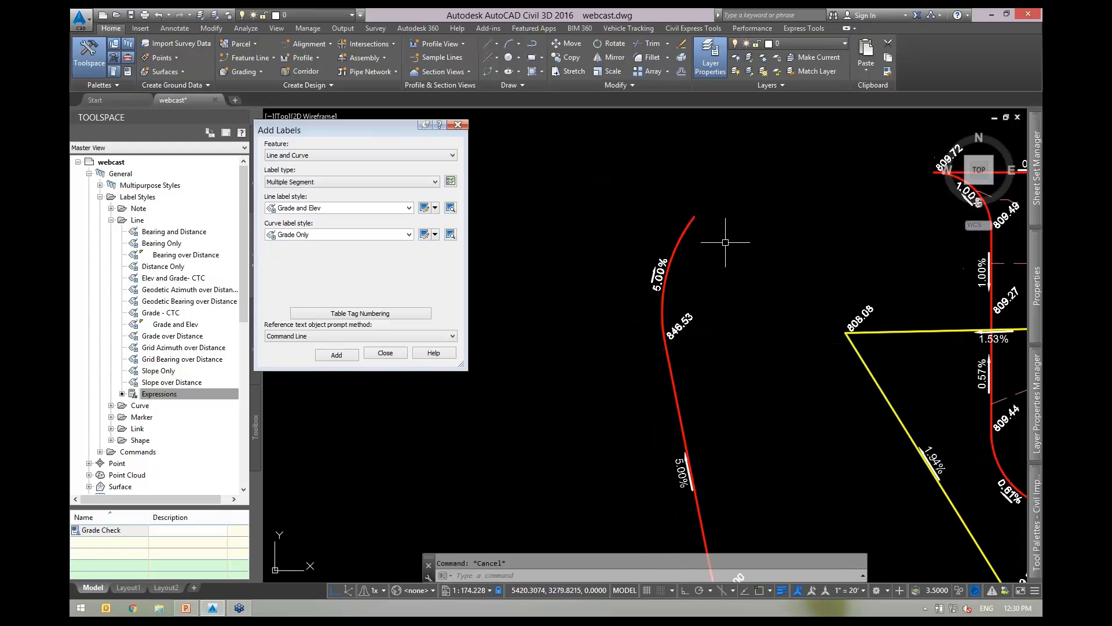
pyautogui.click(658, 284)
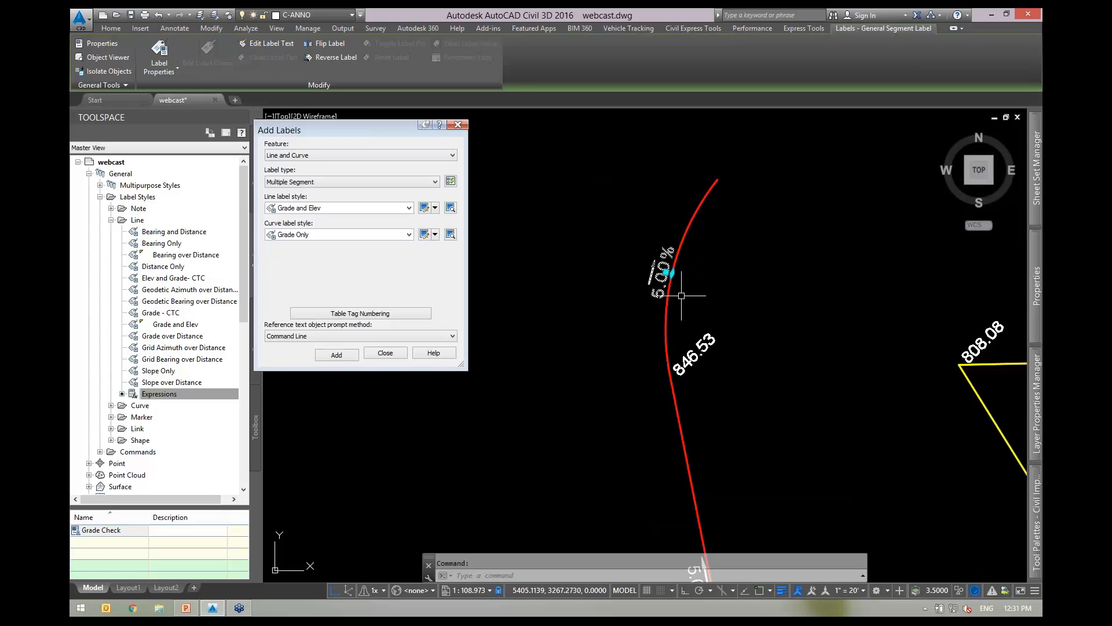
pyautogui.press('Escape')
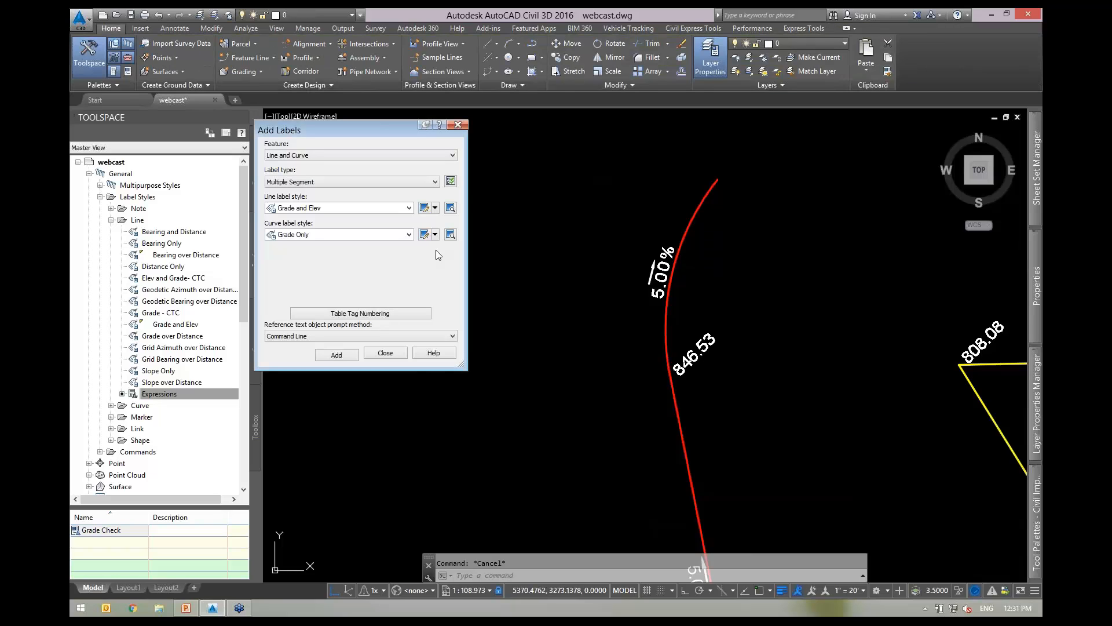
# Recentre the view on the red curve and open the Grade Only curve label style for editing.
pyautogui.scroll(-3, 603, 283)
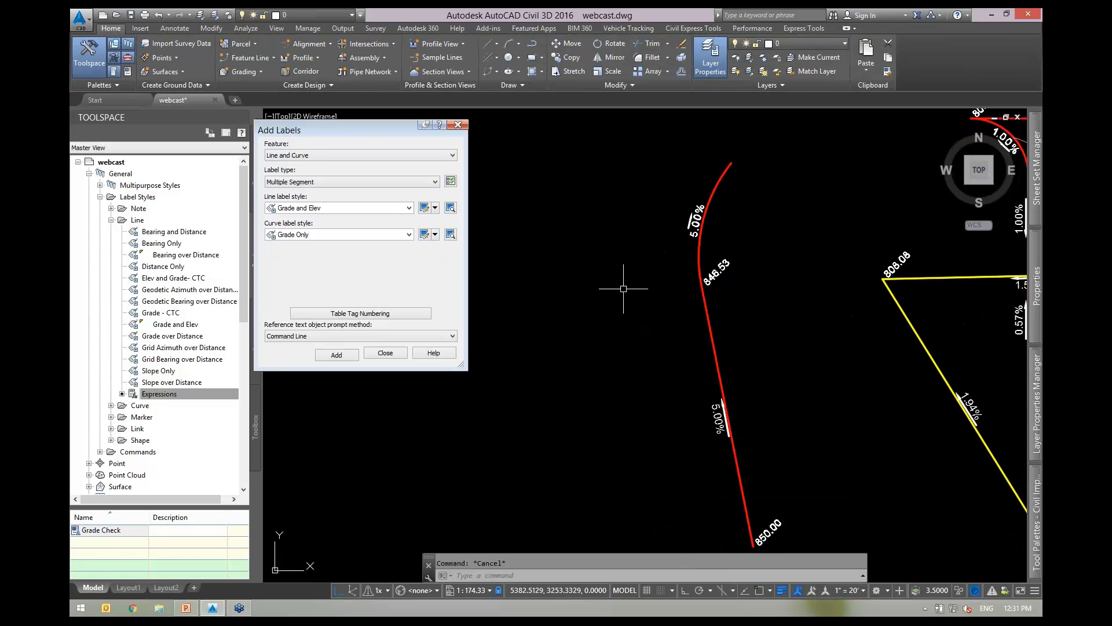
pyautogui.moveTo(774, 371); pyautogui.dragTo(694, 327, button='middle')
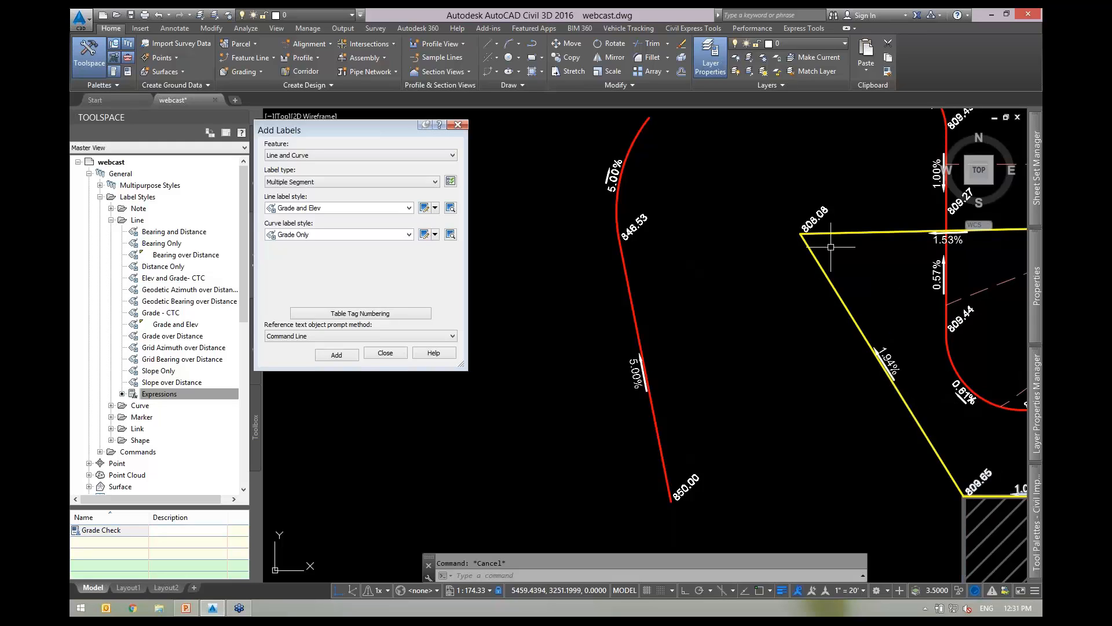
pyautogui.scroll(3, 703, 293)
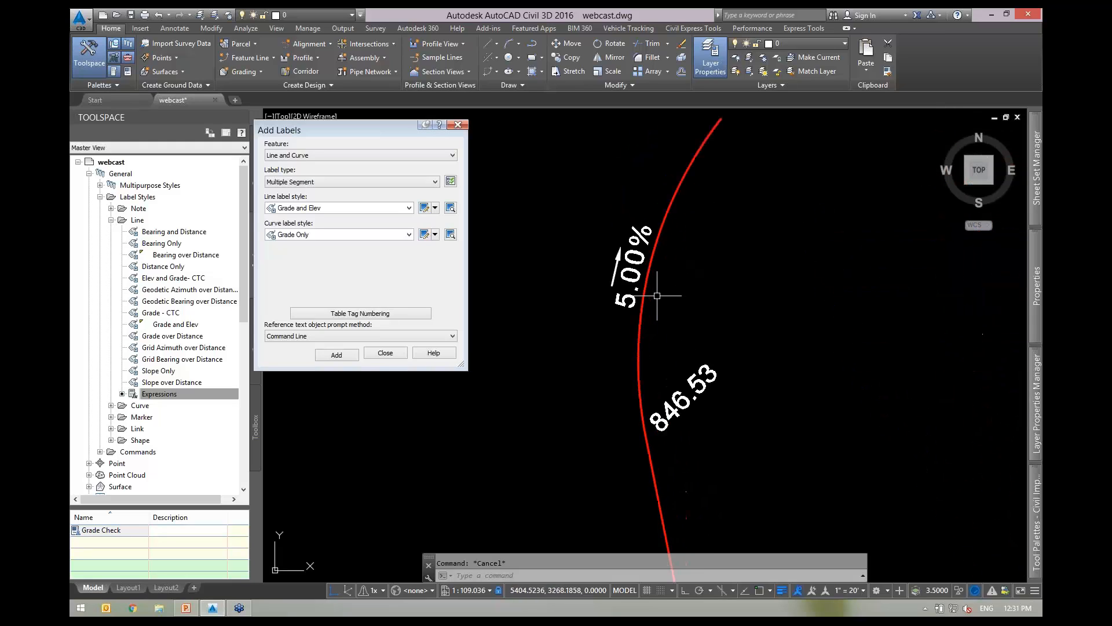
pyautogui.scroll(-2, 696, 316)
pyautogui.moveTo(711, 301); pyautogui.dragTo(695, 332, button='middle')
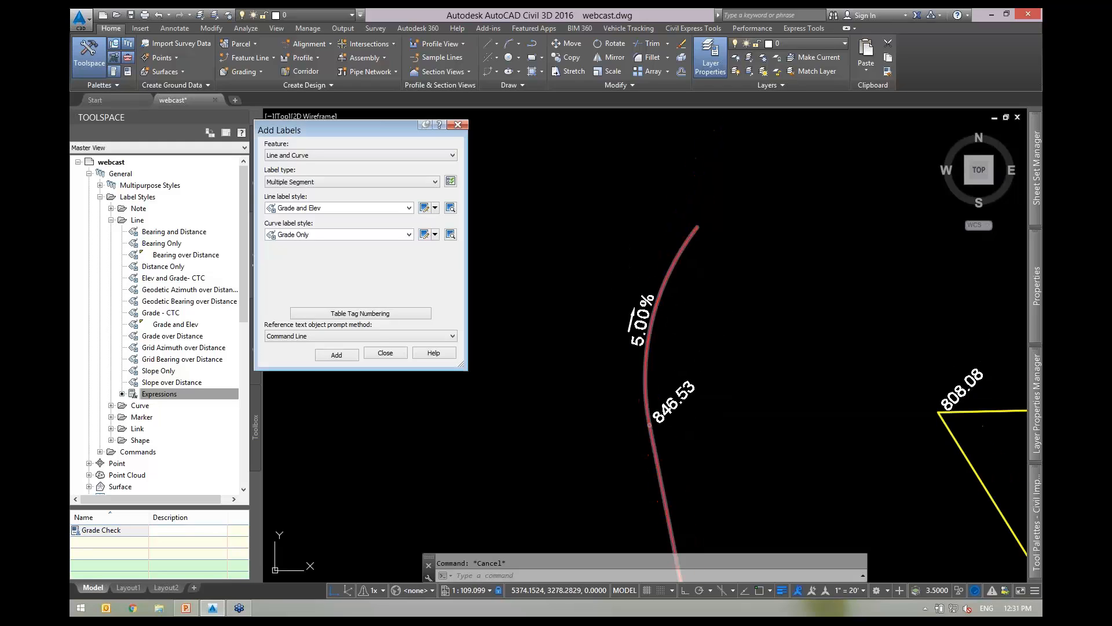
pyautogui.click(425, 234)
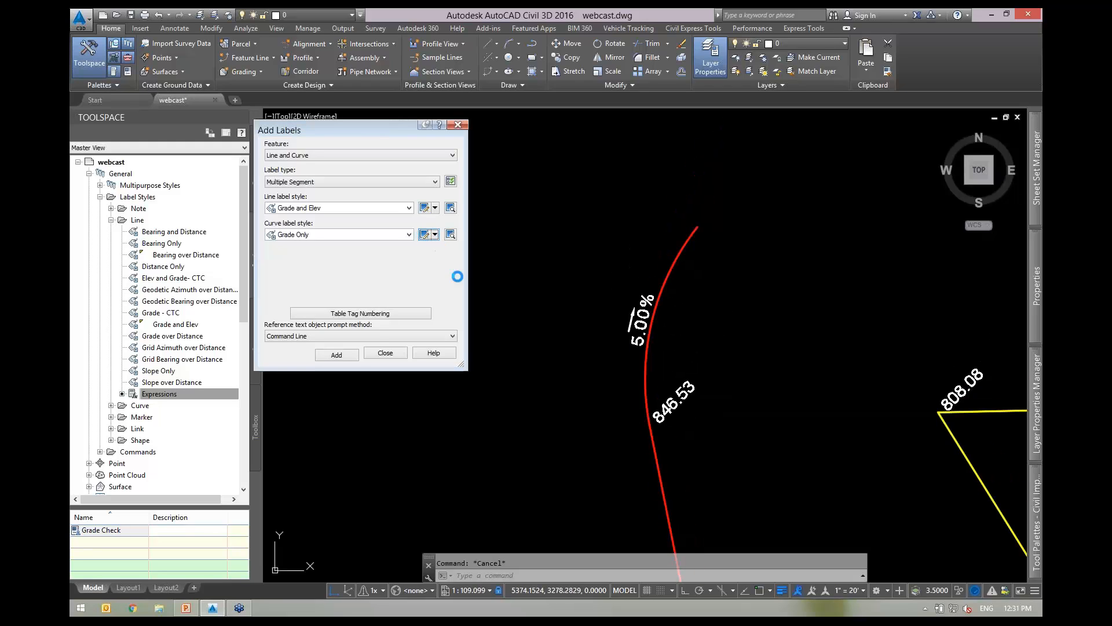
# Review the style's Information and Layout tabs, then add a new text component.
pyautogui.click(142, 121)
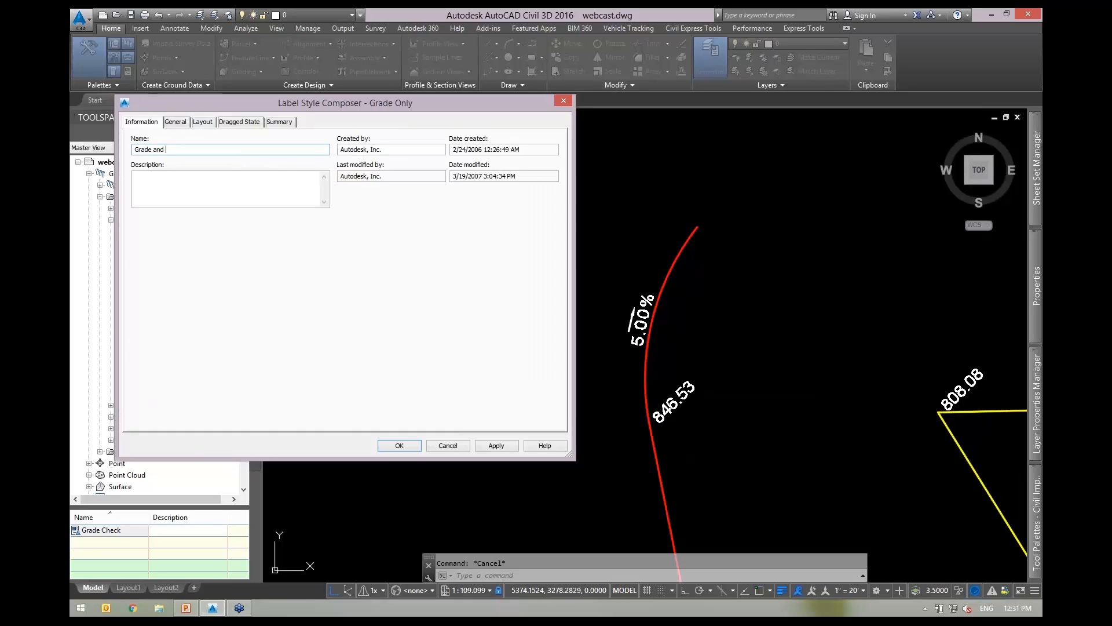
pyautogui.click(203, 122)
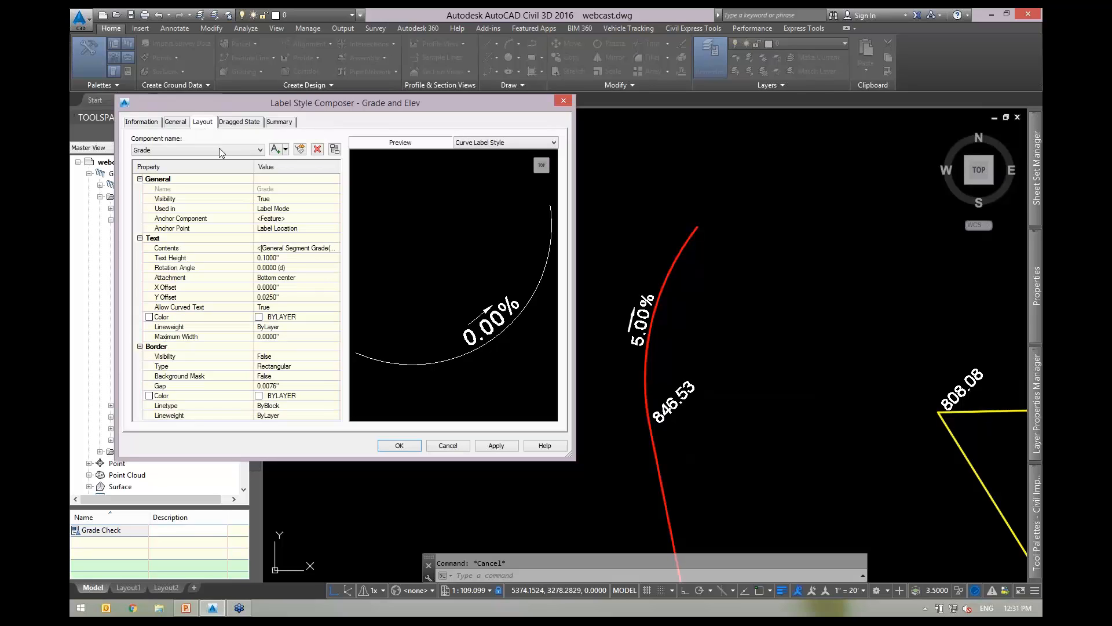
pyautogui.click(219, 149)
pyautogui.click(211, 137)
pyautogui.click(285, 150)
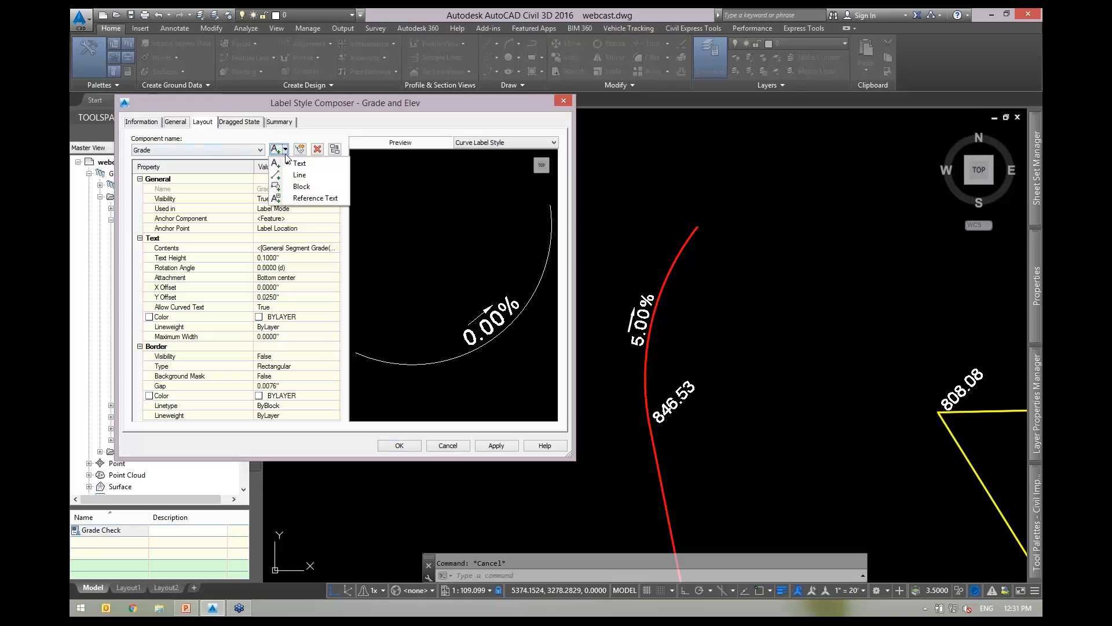
pyautogui.click(298, 163)
# Name the text component 'elev start', anchor it at Start, and set contents to General Segment Start Z.
pyautogui.click(292, 190)
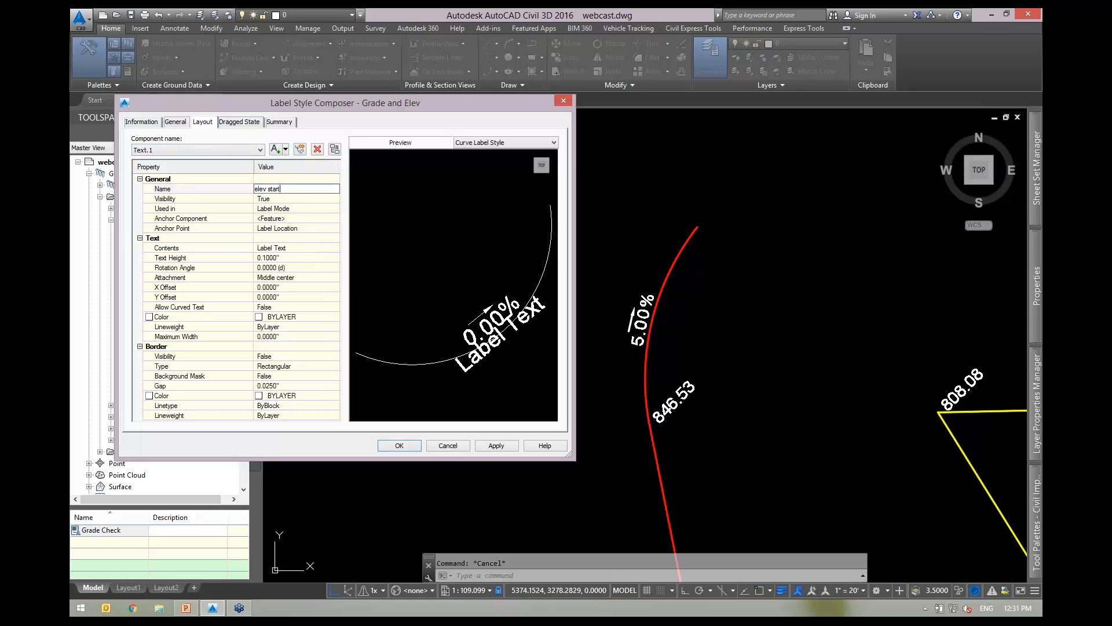
pyautogui.write('elev start')
pyautogui.click(312, 230)
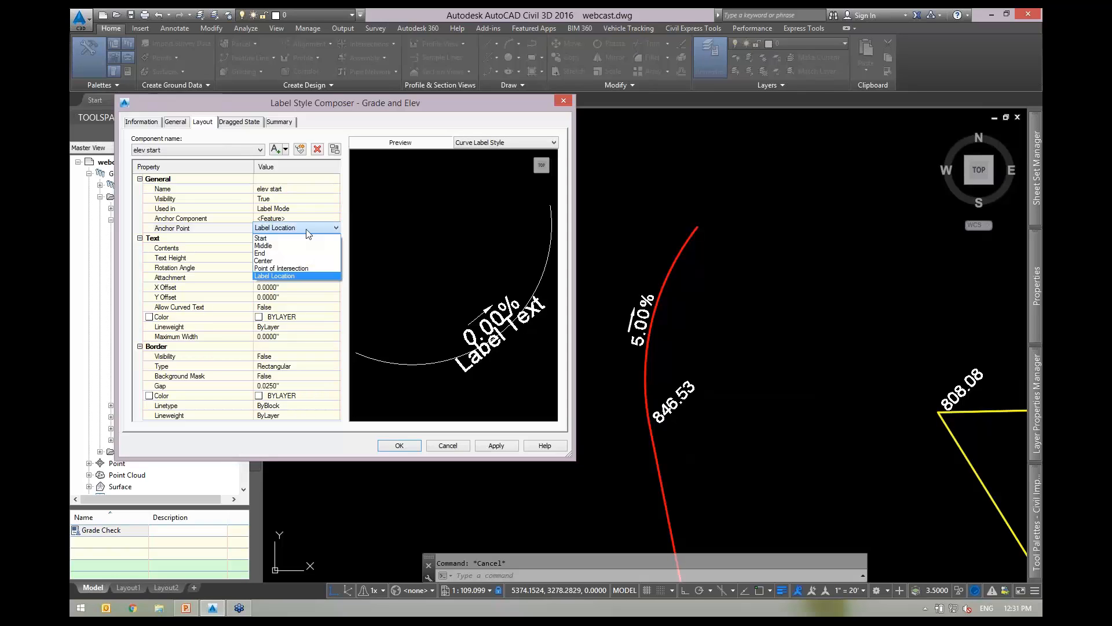
pyautogui.click(309, 251)
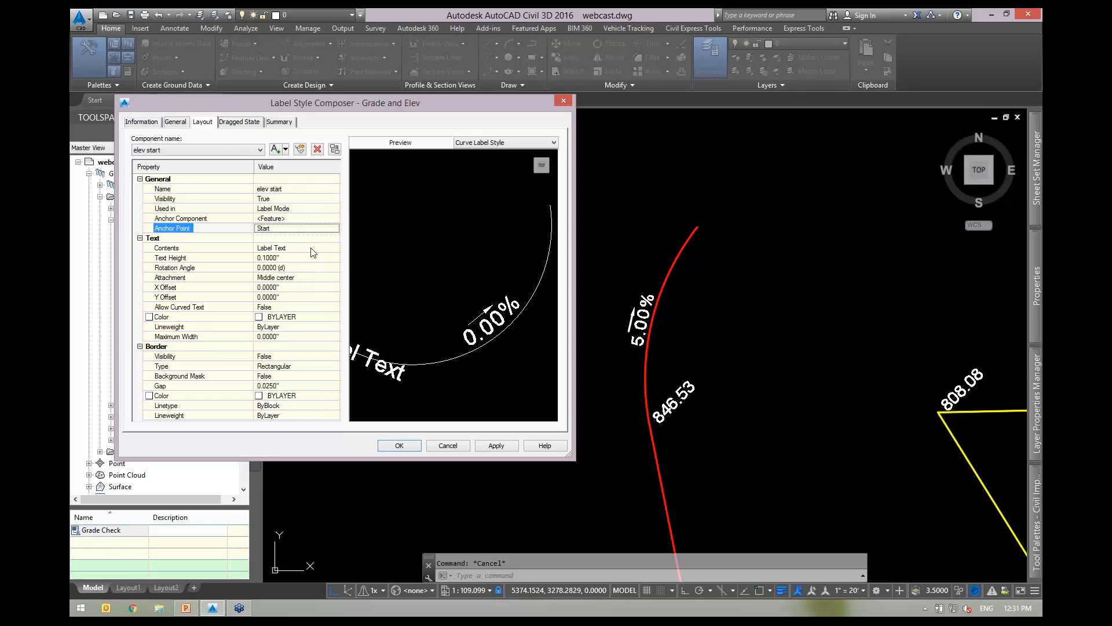
pyautogui.click(312, 248)
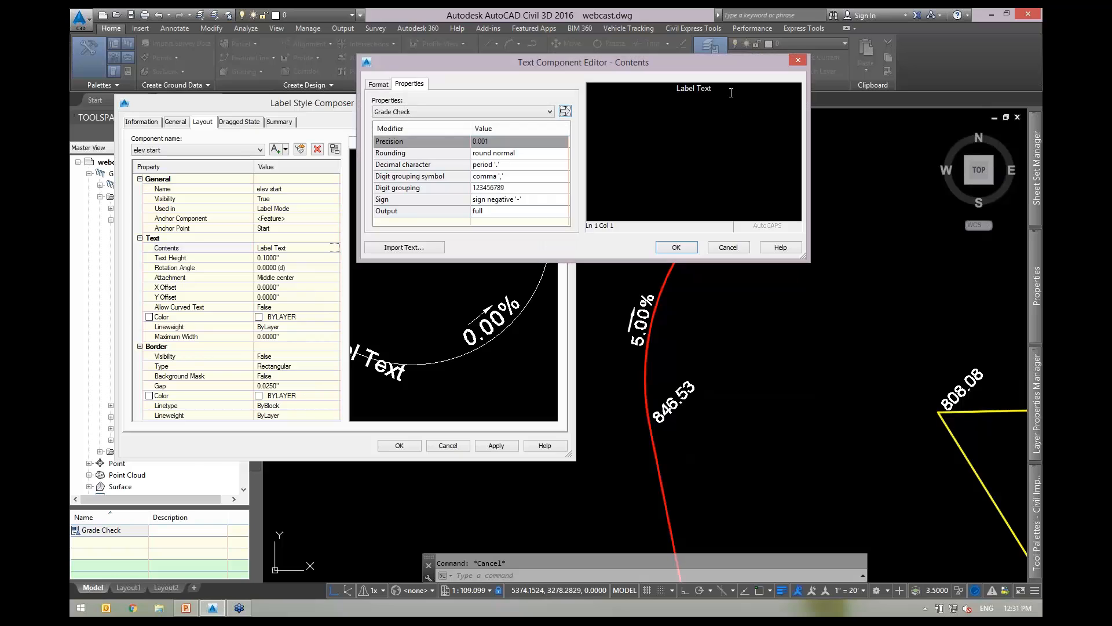
pyautogui.click(454, 112)
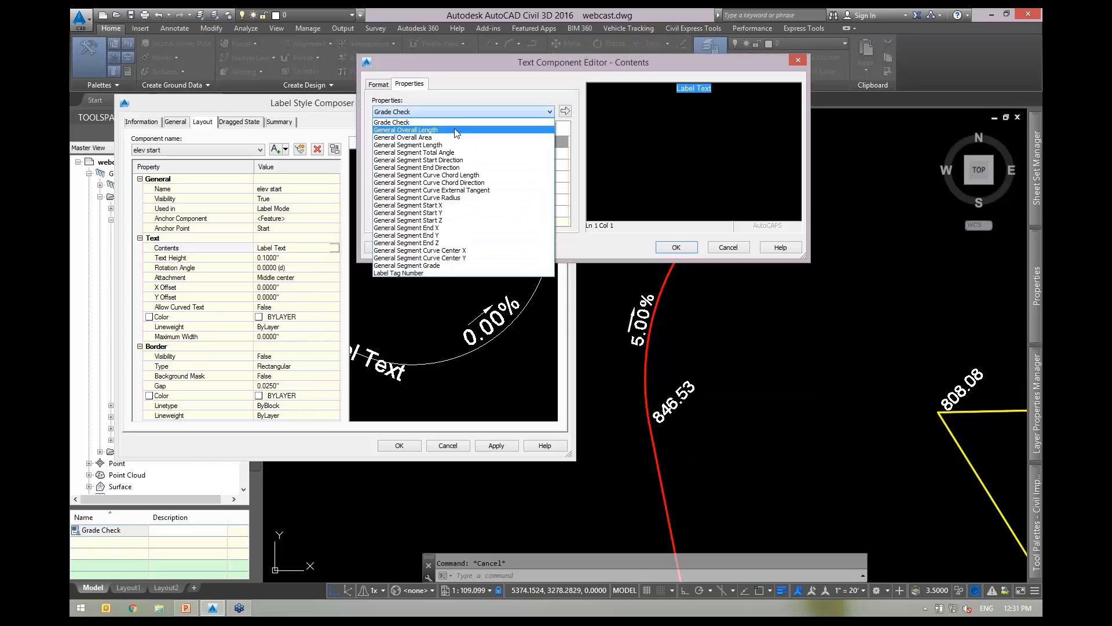
pyautogui.click(433, 221)
pyautogui.click(565, 111)
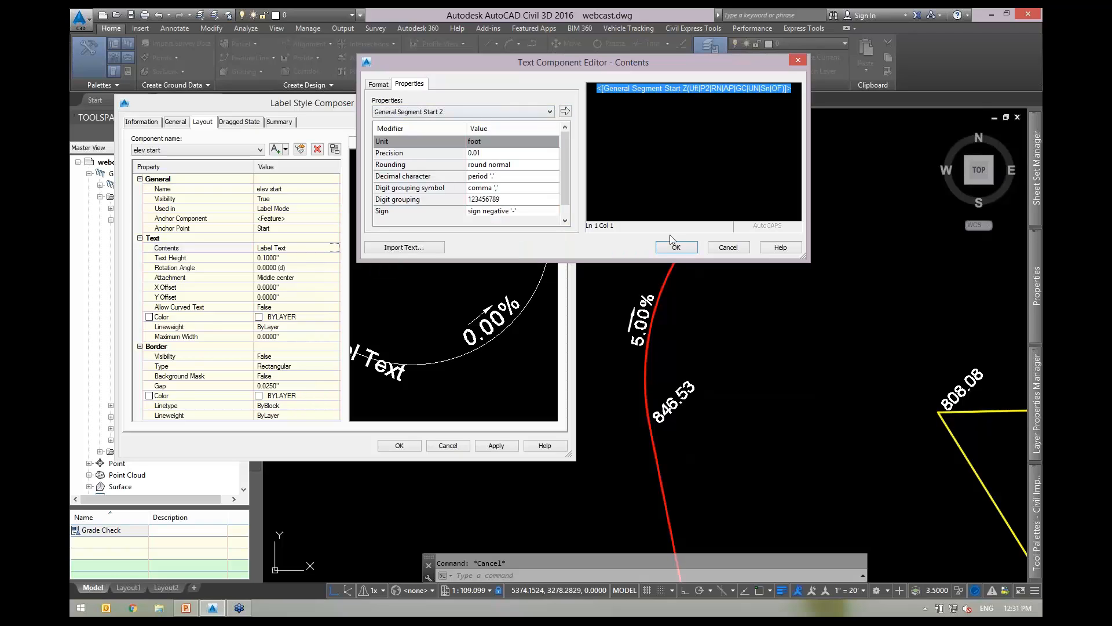
pyautogui.click(676, 248)
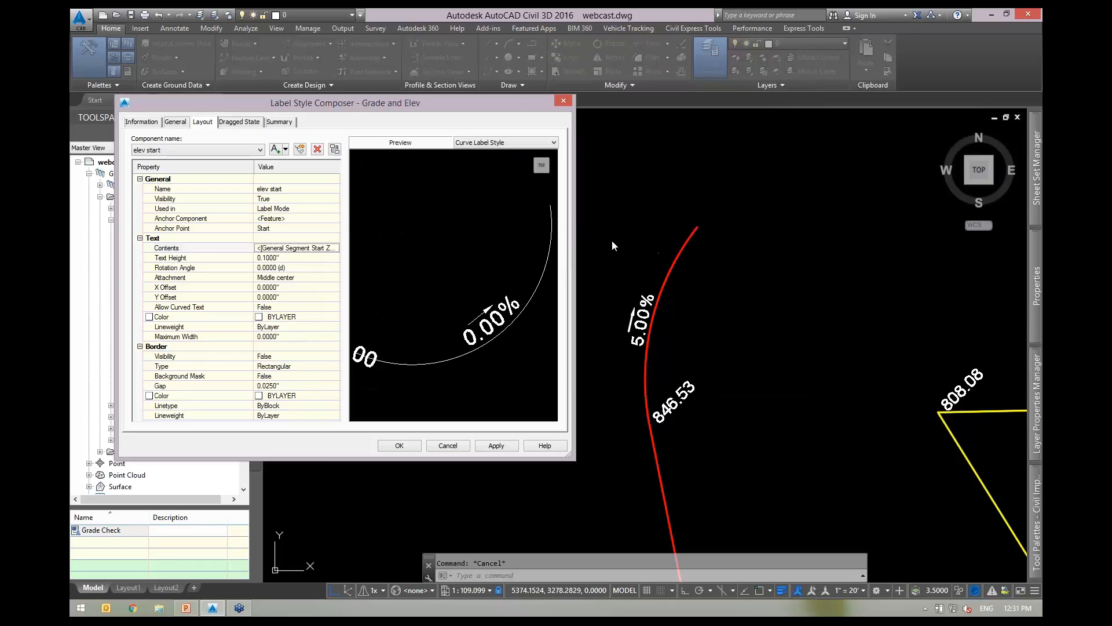
# Rotate elev start 45°, attach it at Middle left, and apply the style.
pyautogui.click(303, 270)
pyautogui.write('45')
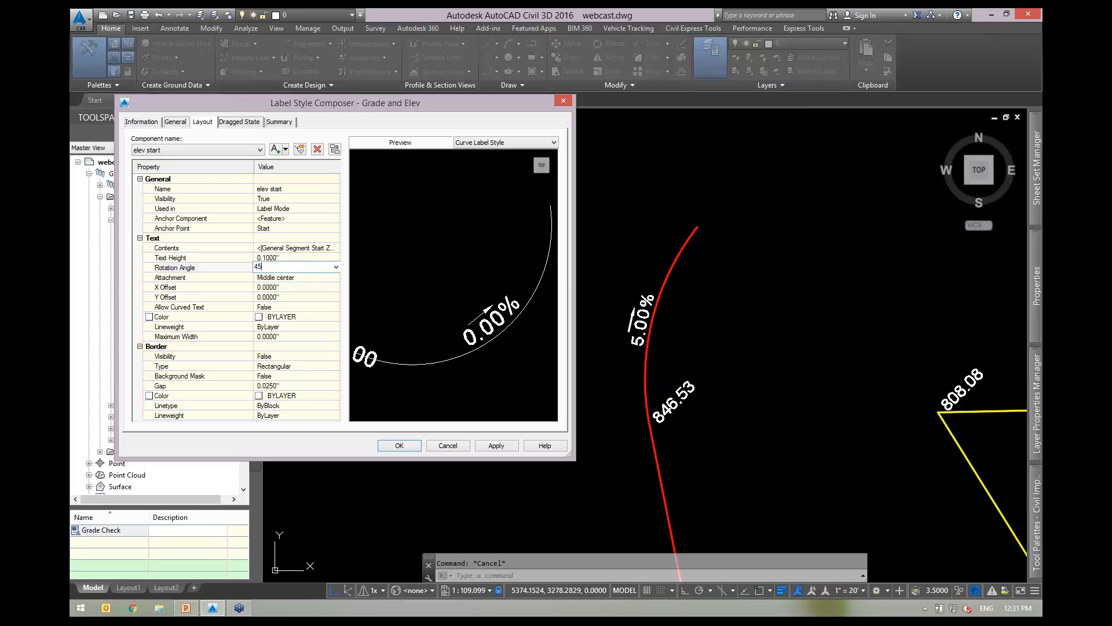
pyautogui.click(301, 277)
pyautogui.click(293, 277)
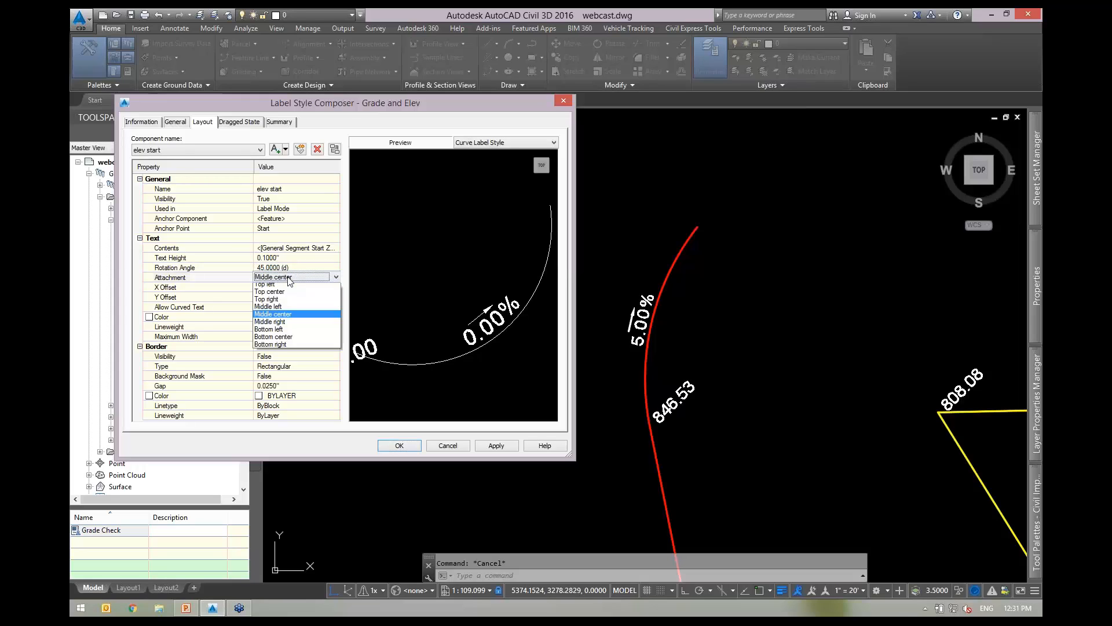
pyautogui.click(286, 310)
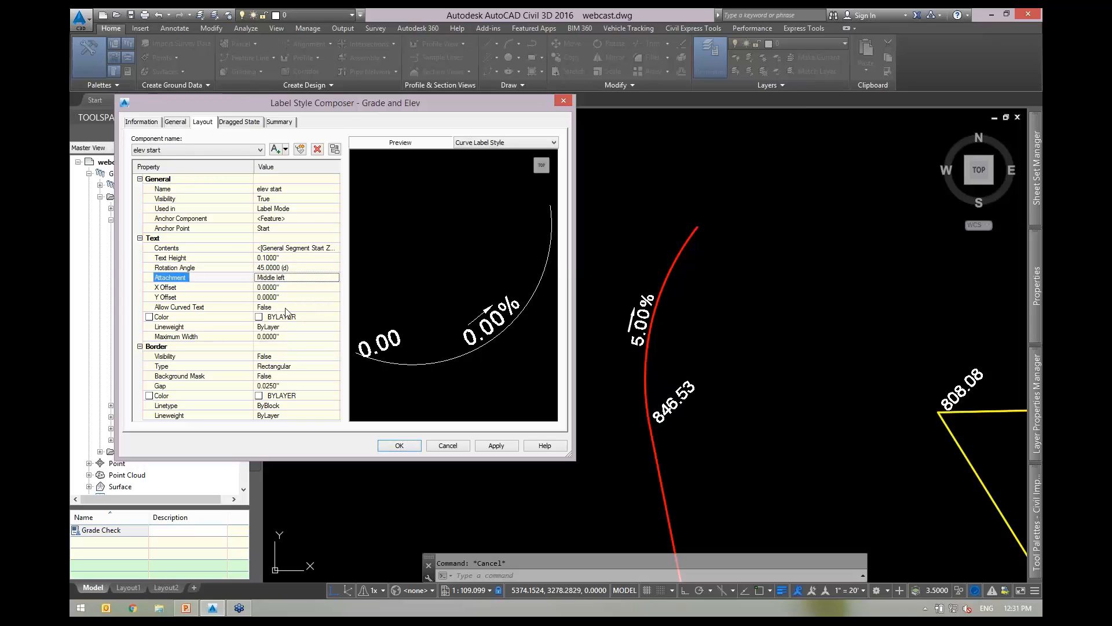
pyautogui.click(496, 445)
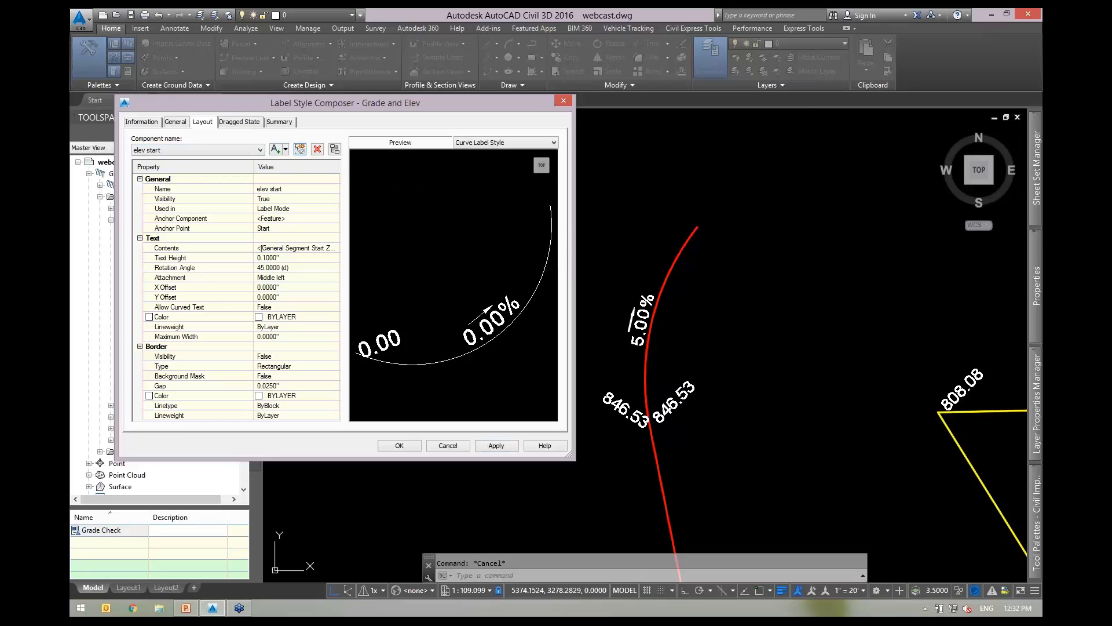
pyautogui.click(300, 150)
# Rename the copied component 'elev end' and change its contents to General Segment End Z.
pyautogui.click(297, 188)
pyautogui.write('end')
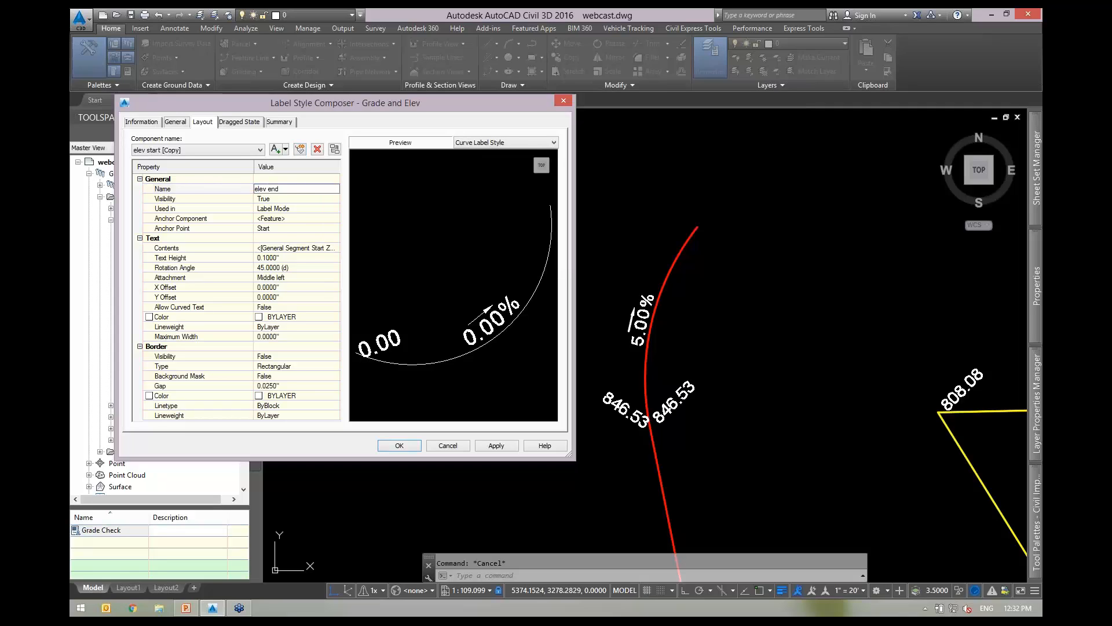
pyautogui.write('lev end')
pyautogui.click(312, 249)
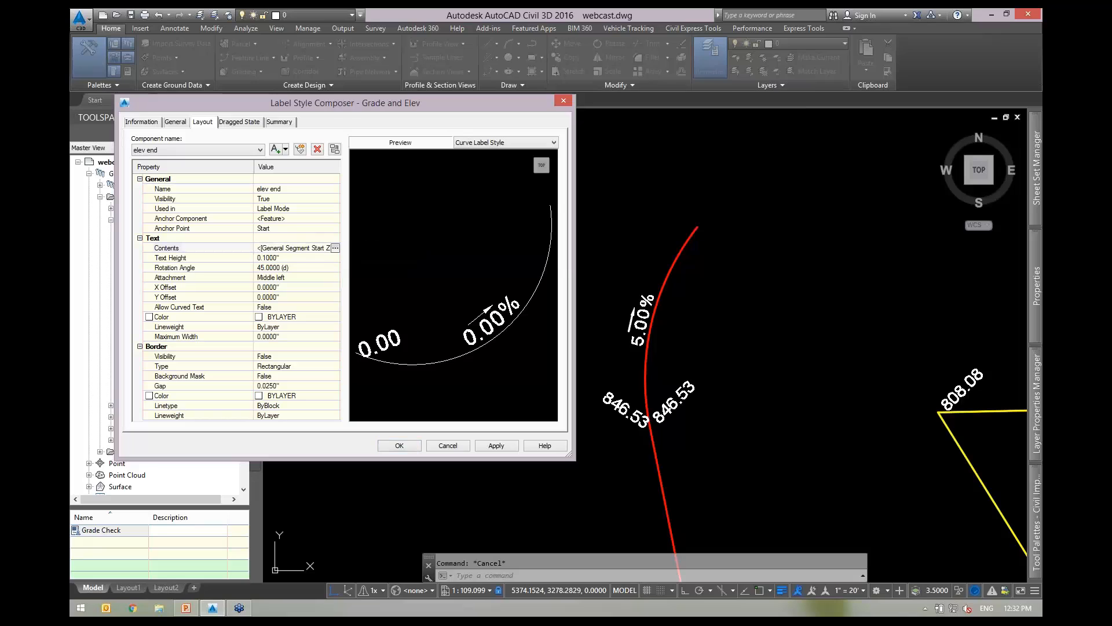
pyautogui.click(335, 248)
pyautogui.click(656, 87)
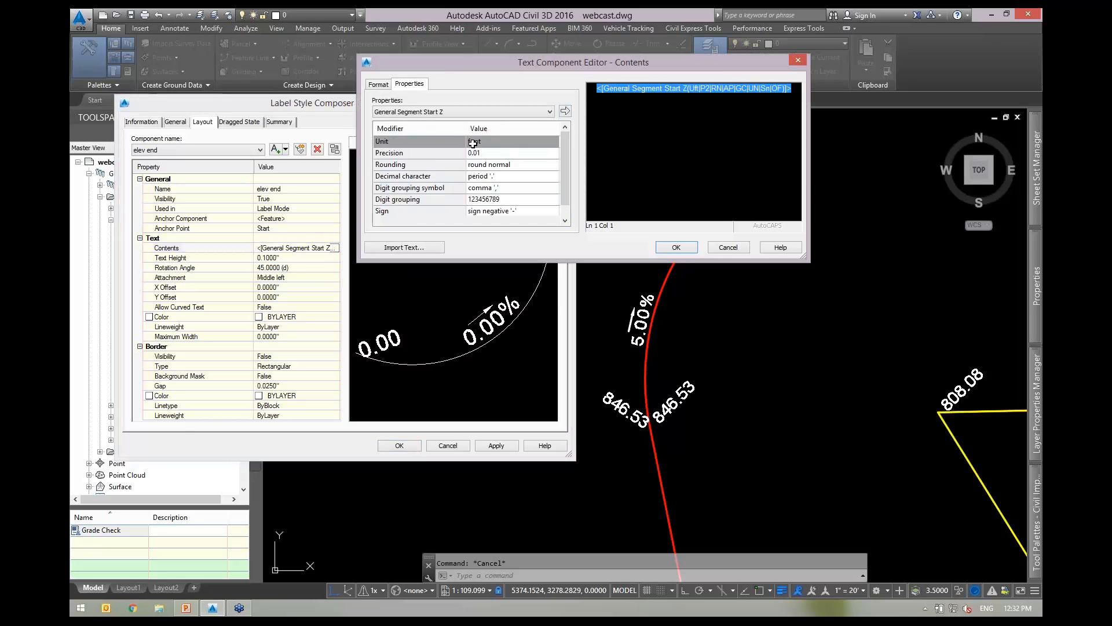
pyautogui.click(455, 112)
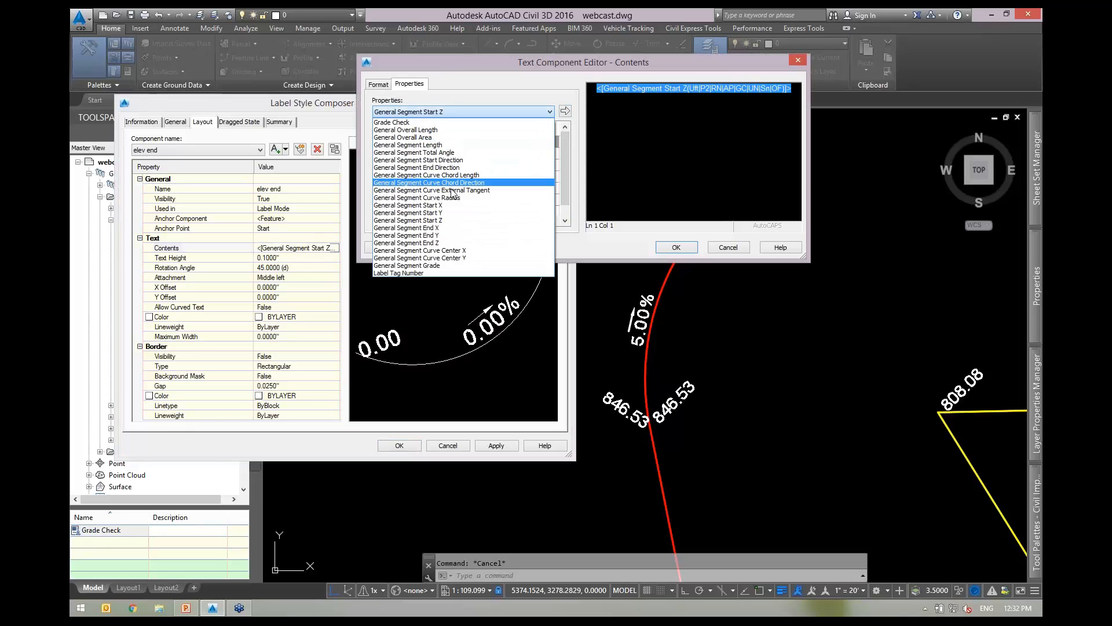
pyautogui.click(439, 243)
pyautogui.click(565, 112)
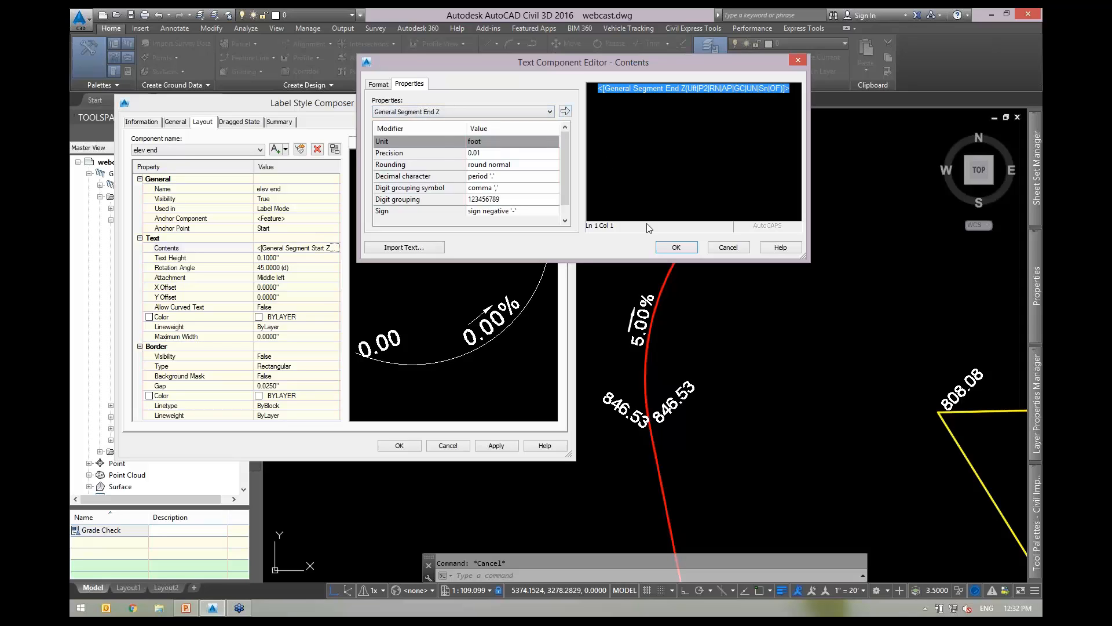
pyautogui.click(676, 247)
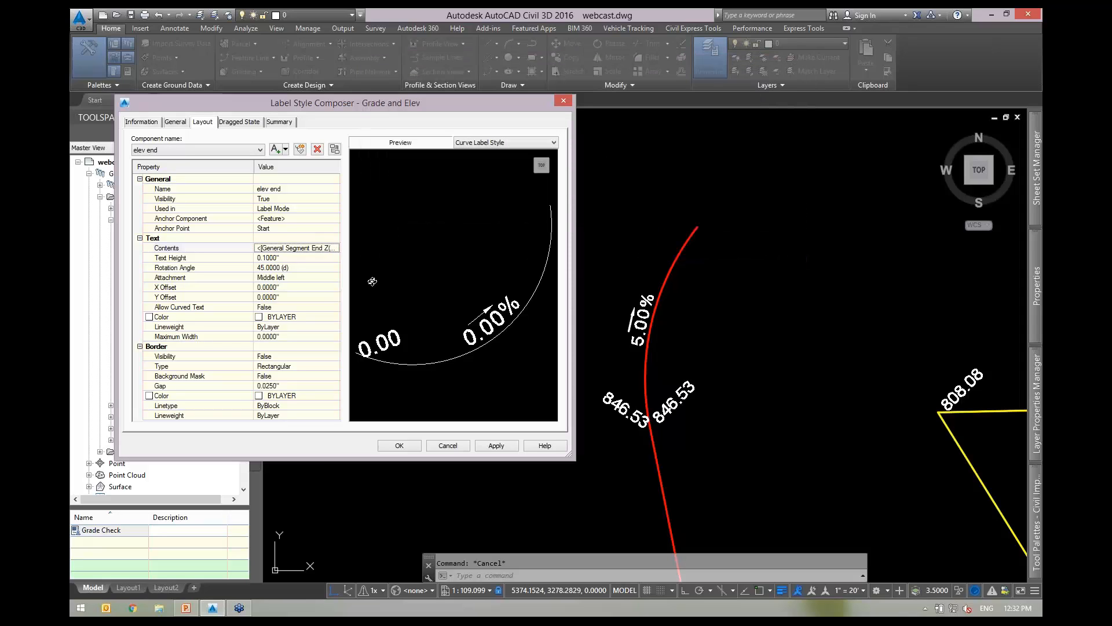
# Anchor elev end at the segment End and apply, showing 844.82 at the curve's end.
pyautogui.click(280, 228)
pyautogui.click(279, 228)
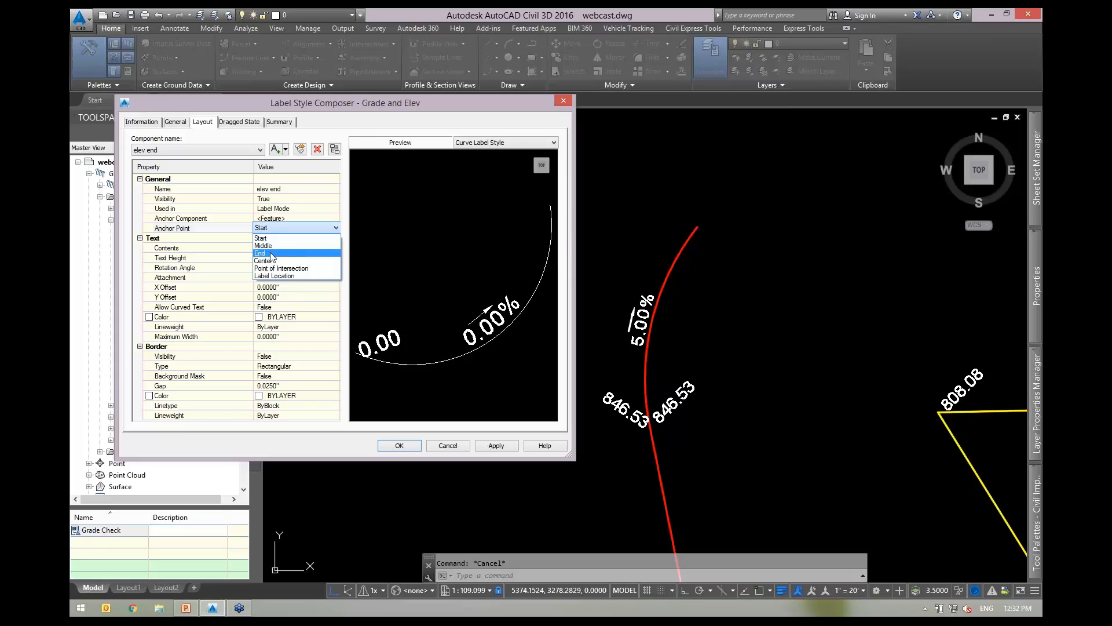
pyautogui.click(276, 253)
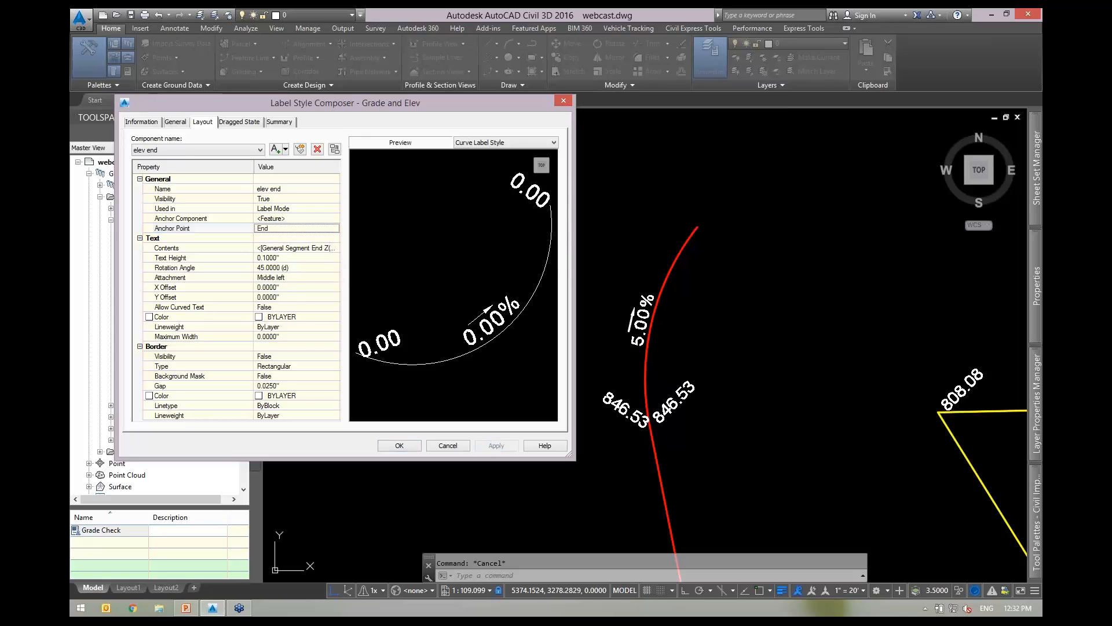
pyautogui.click(497, 446)
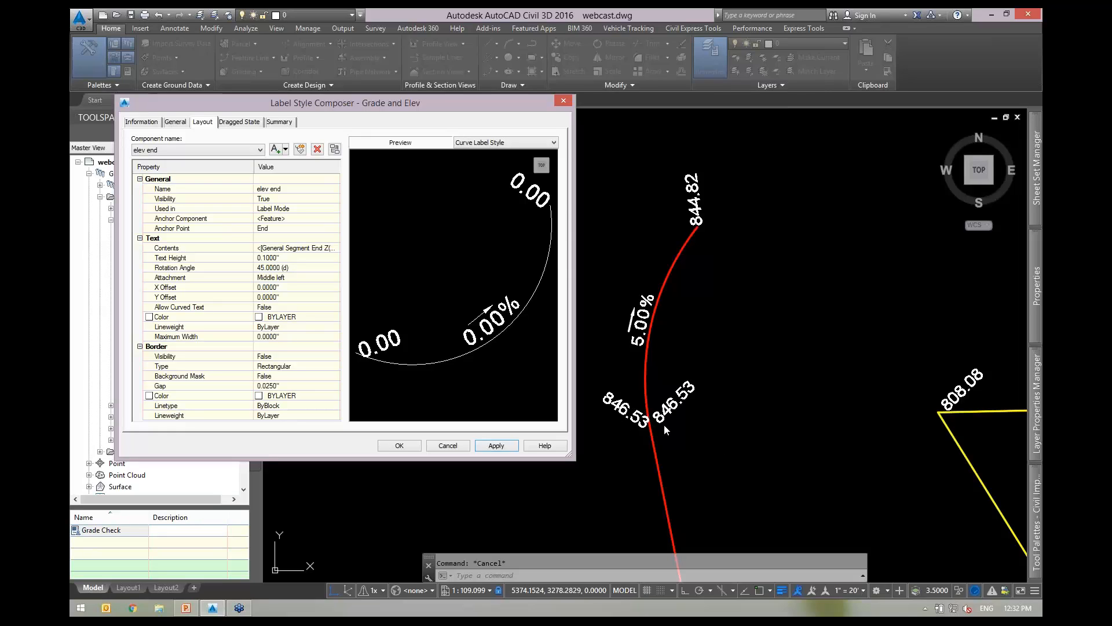
pyautogui.click(176, 123)
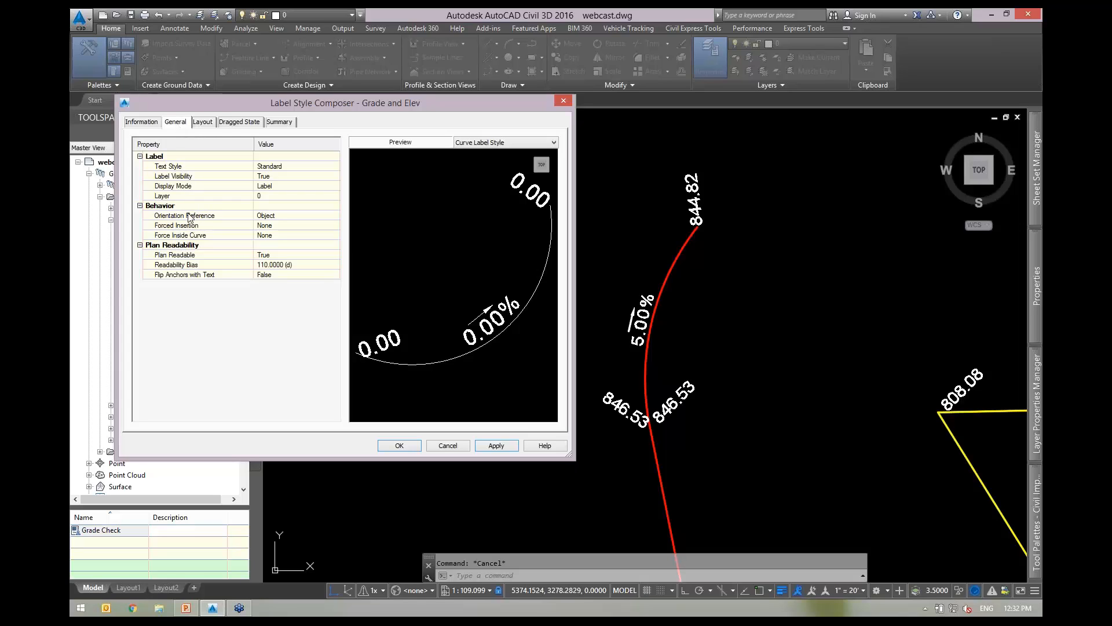
# Set the Grade and Elev style's Orientation Reference to View and apply it.
pyautogui.click(209, 216)
pyautogui.click(292, 218)
pyautogui.click(293, 217)
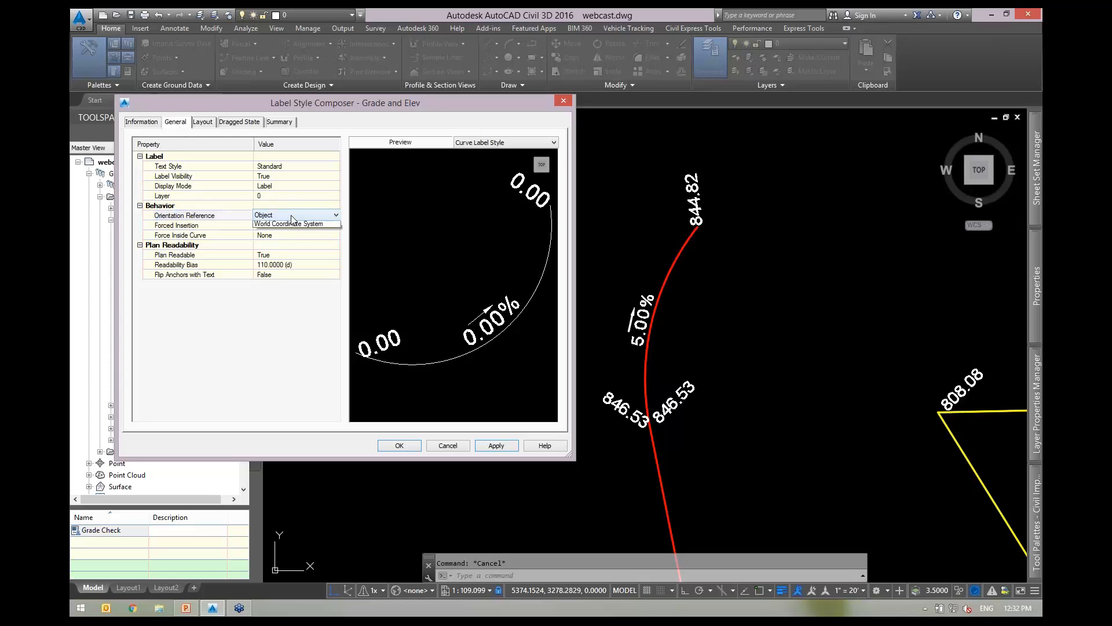
pyautogui.click(262, 233)
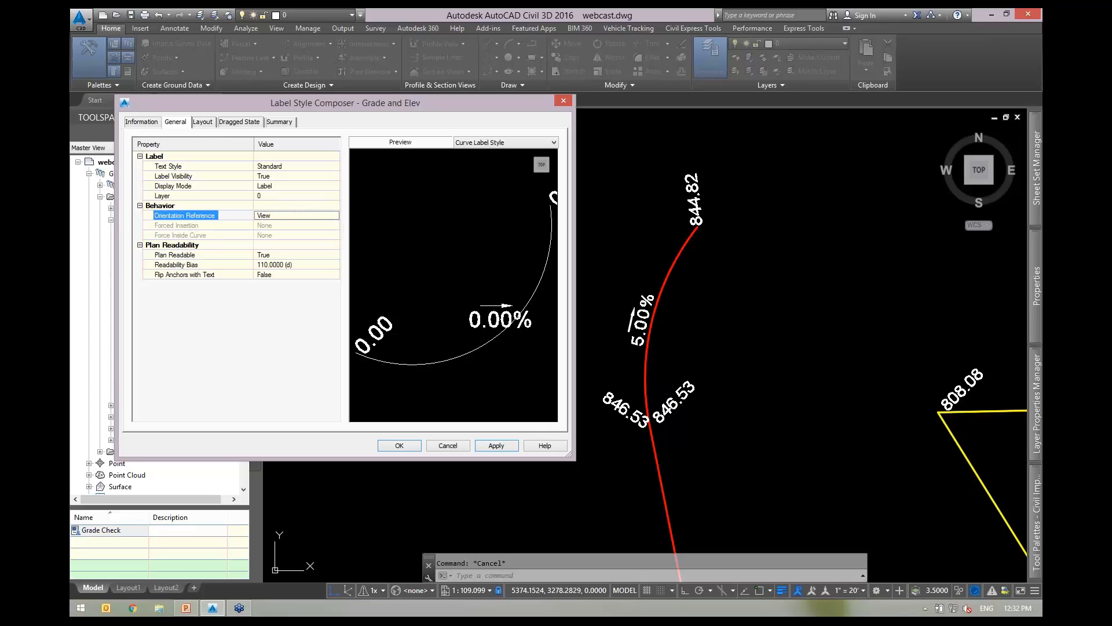
pyautogui.click(497, 446)
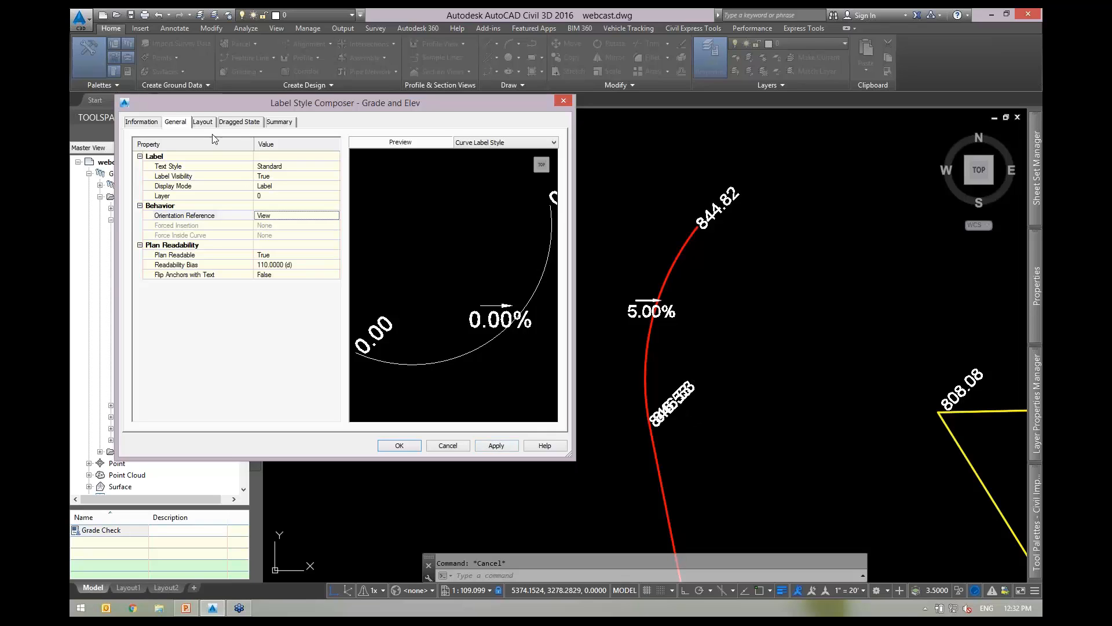
# Give the elev end component 0.03" X and Y offsets.
pyautogui.click(203, 122)
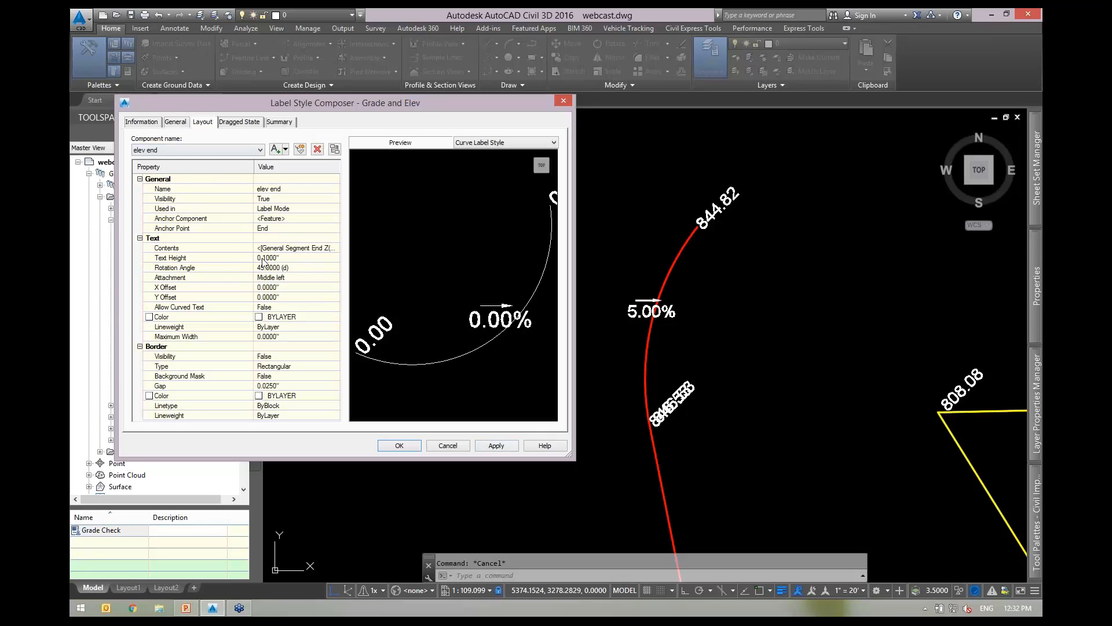
pyautogui.click(284, 287)
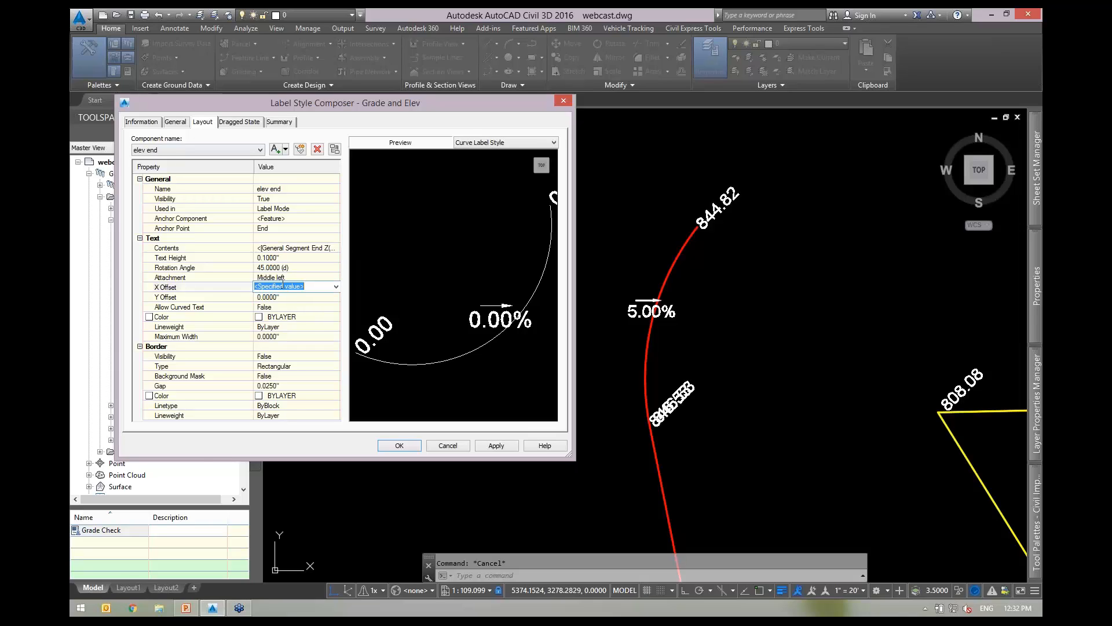
pyautogui.press('BackSpace')
pyautogui.click(501, 446)
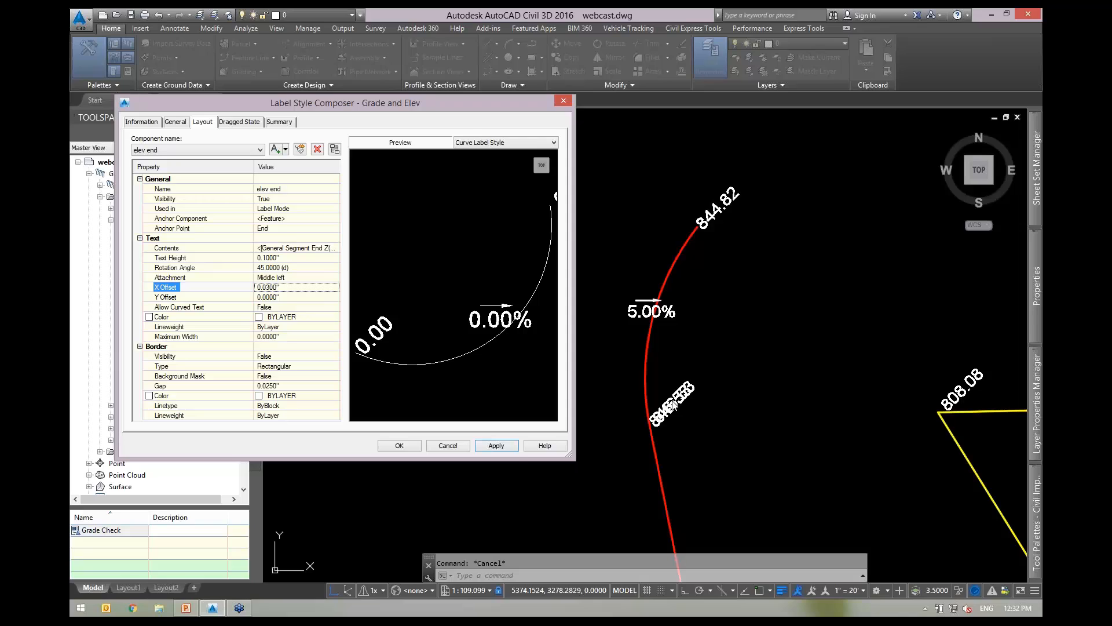
pyautogui.click(282, 298)
pyautogui.press('BackSpace')
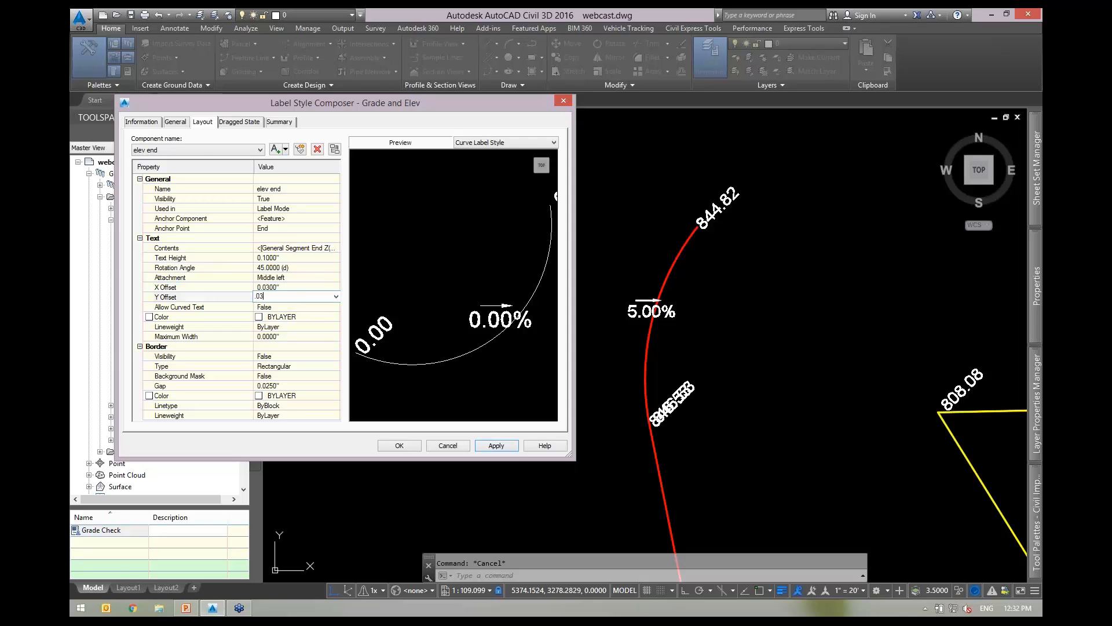
pyautogui.write('.03')
pyautogui.press('Return')
# Give elev start 0.03" X and Y offsets, apply, and select the Arrow component.
pyautogui.click(197, 150)
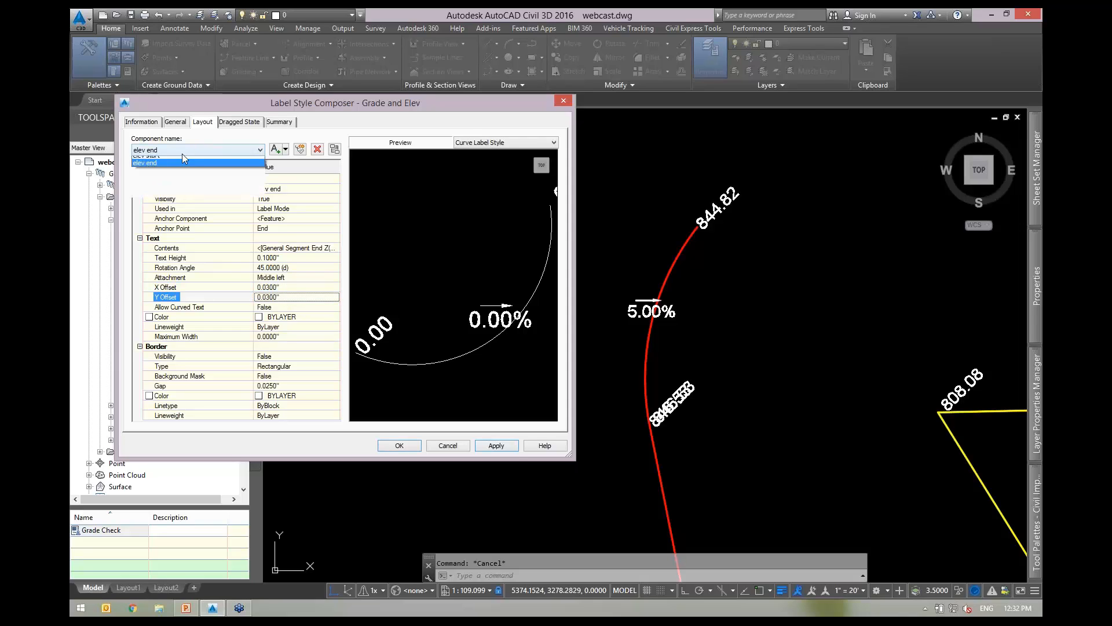
pyautogui.click(148, 183)
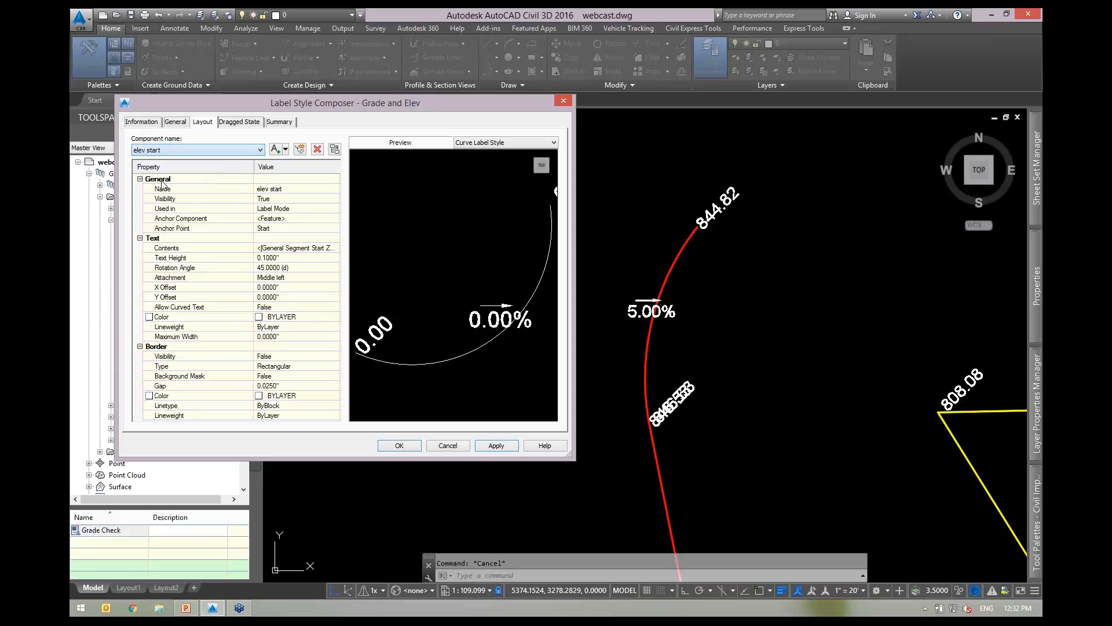
pyautogui.click(288, 290)
pyautogui.write('.03')
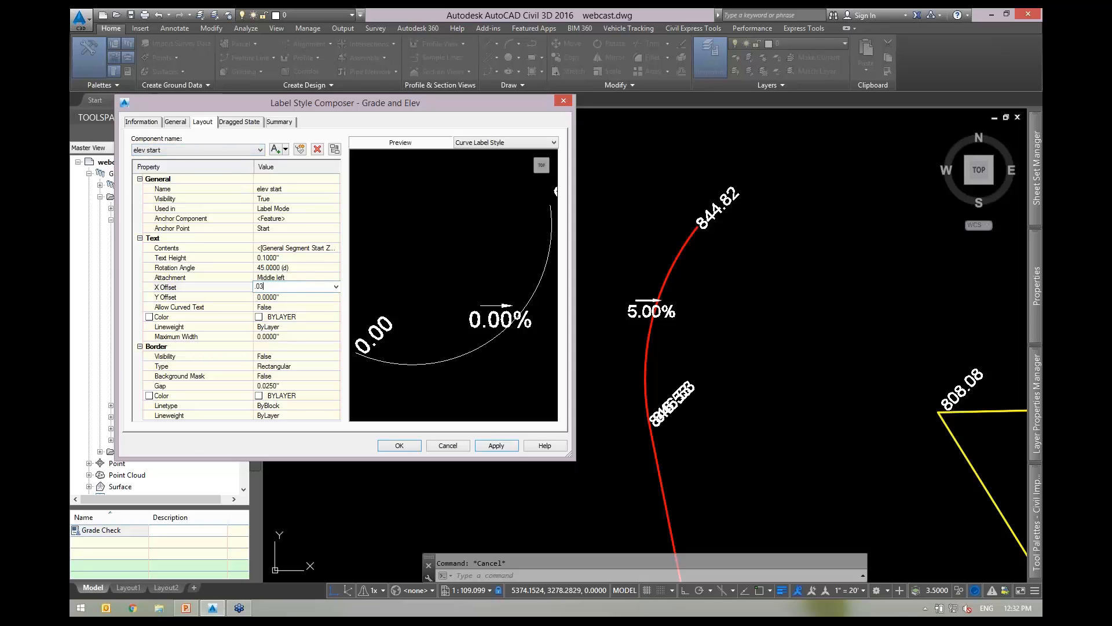
pyautogui.click(279, 296)
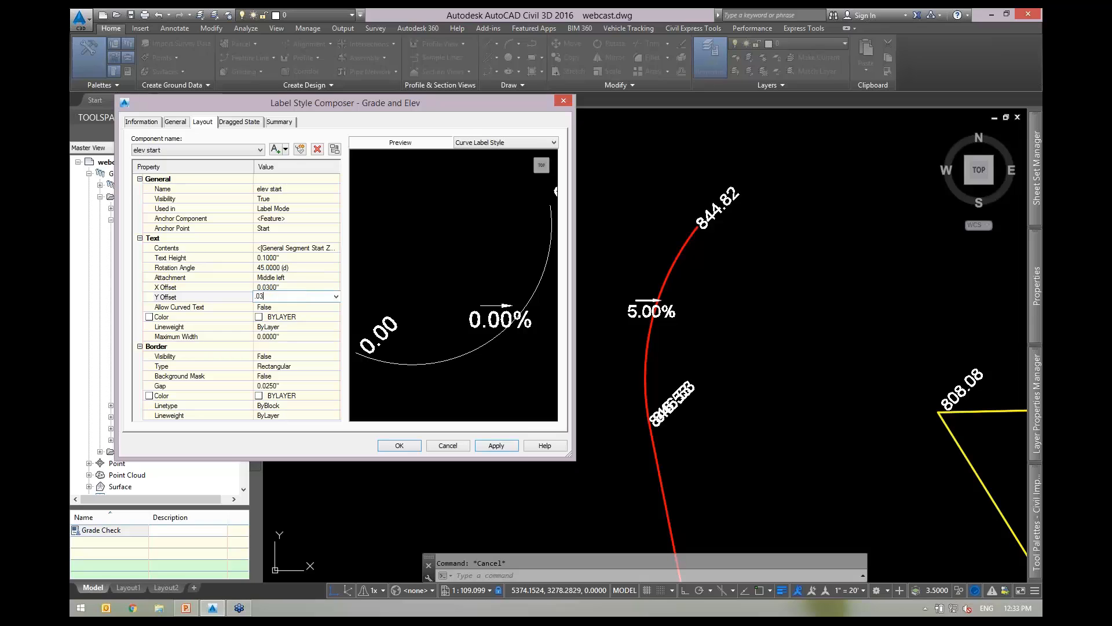
pyautogui.write('.03')
pyautogui.click(493, 445)
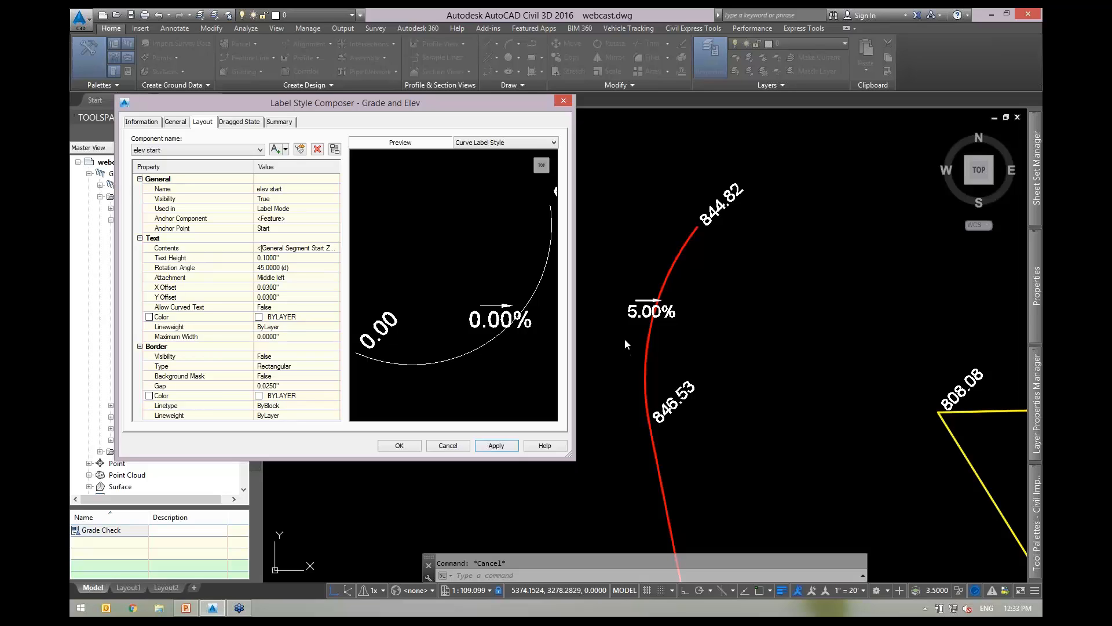
pyautogui.click(200, 149)
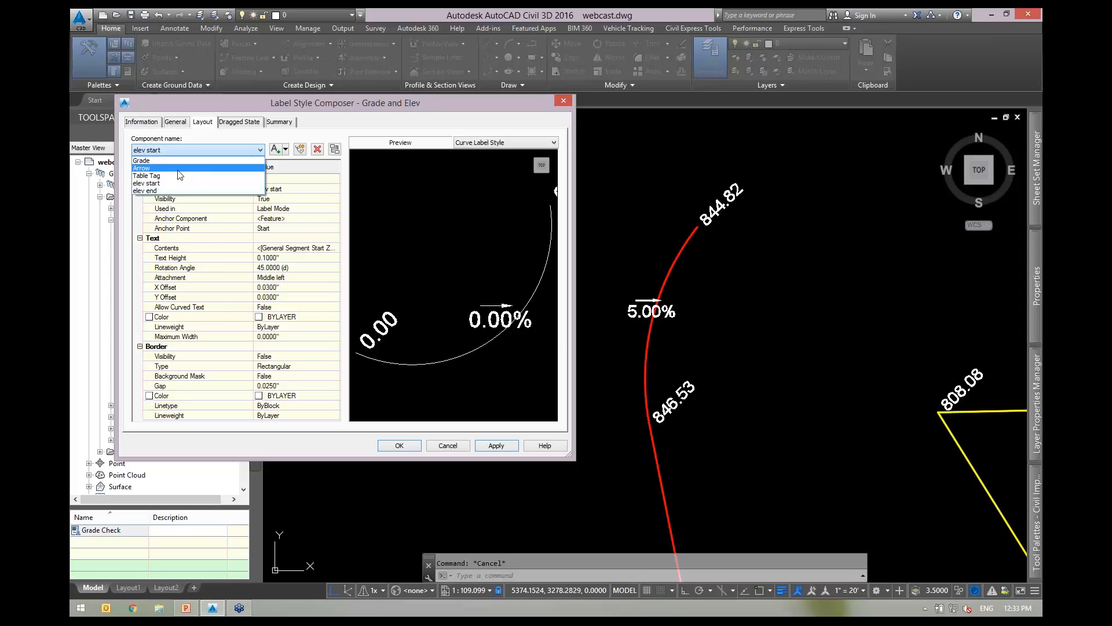
pyautogui.click(179, 168)
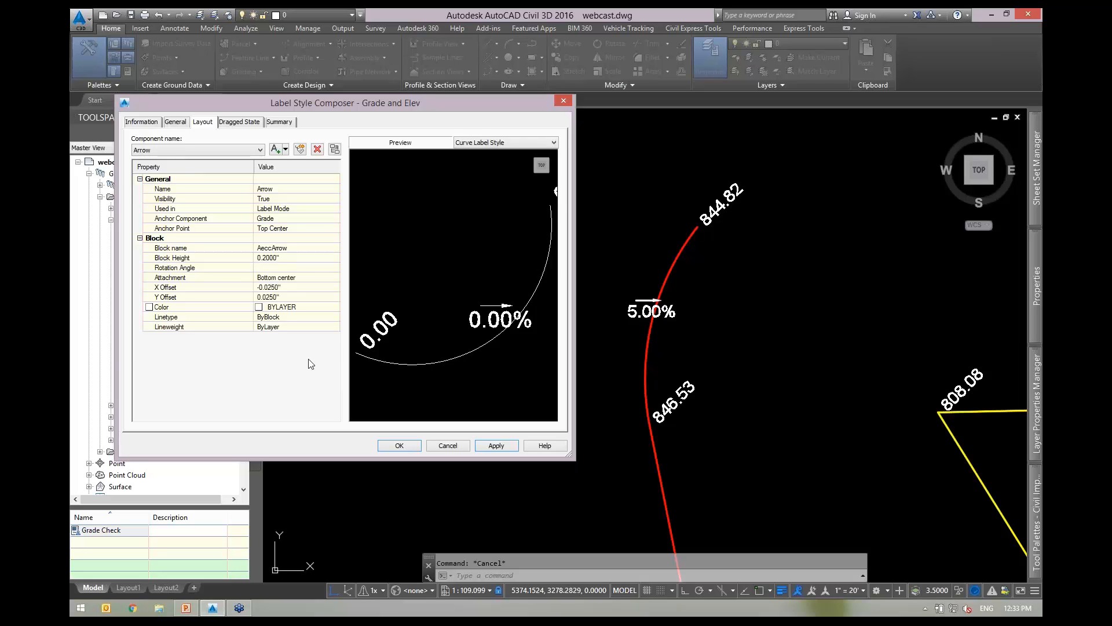
# Set the Arrow component's Rotation Angle to the Grade Check expression and apply it.
pyautogui.click(318, 267)
pyautogui.click(336, 267)
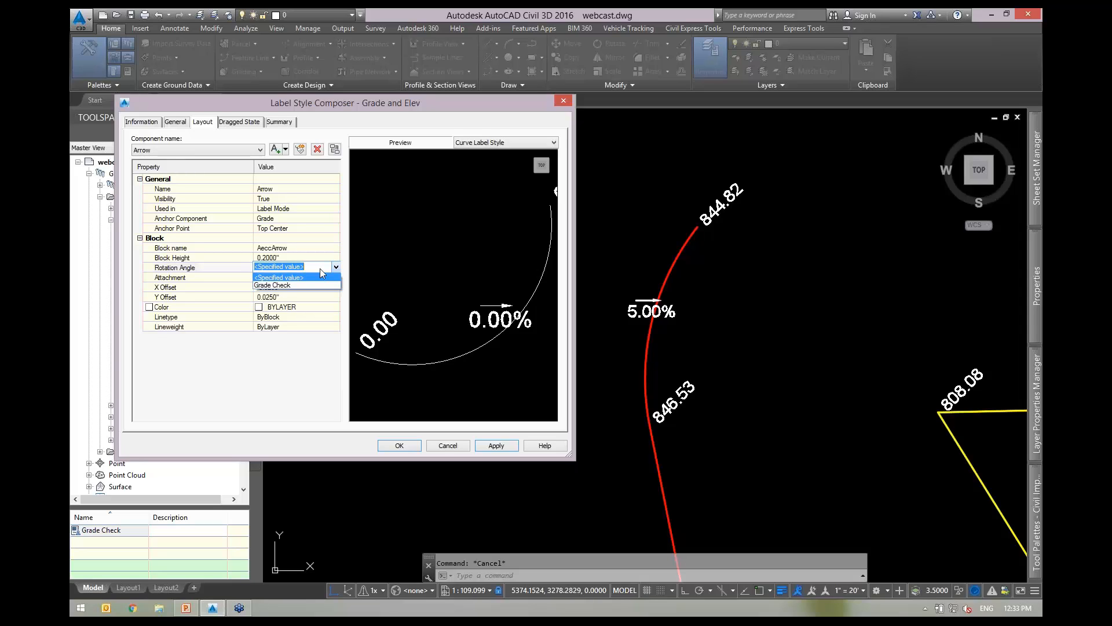
pyautogui.click(276, 285)
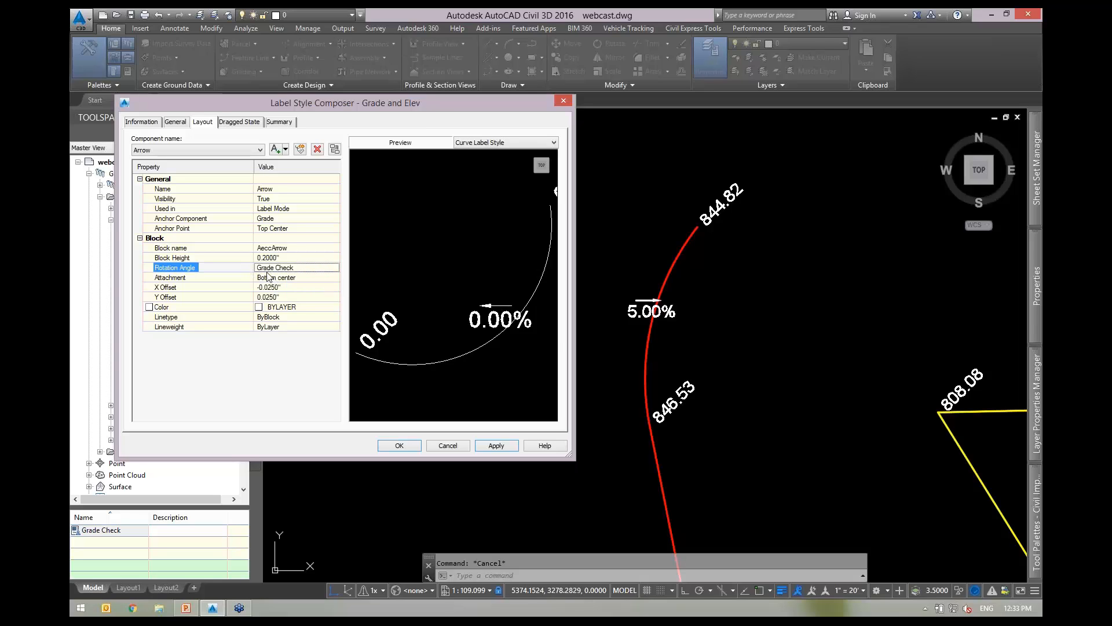
pyautogui.click(496, 445)
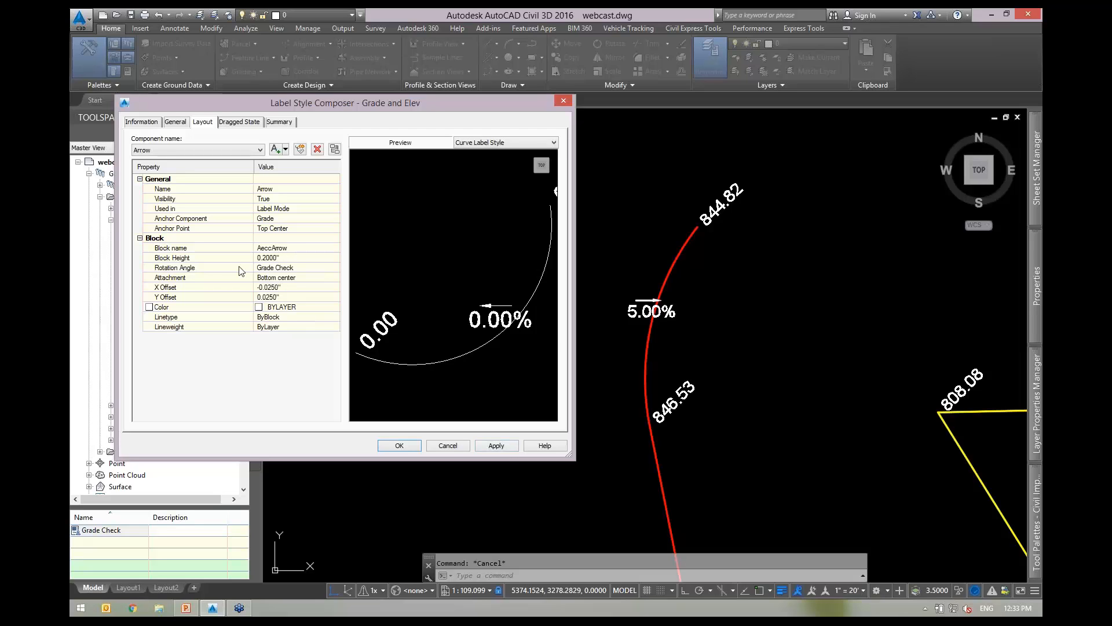
# Close the label style editor and select the red feature line.
pyautogui.click(399, 446)
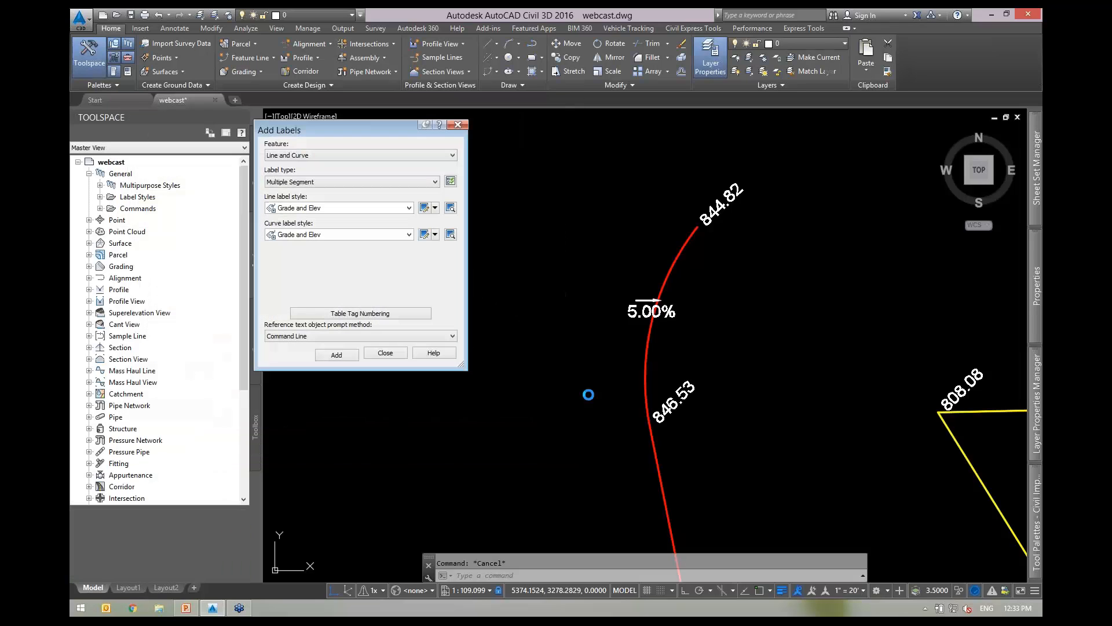
pyautogui.scroll(2, 676, 297)
pyautogui.click(682, 277)
pyautogui.click(651, 251)
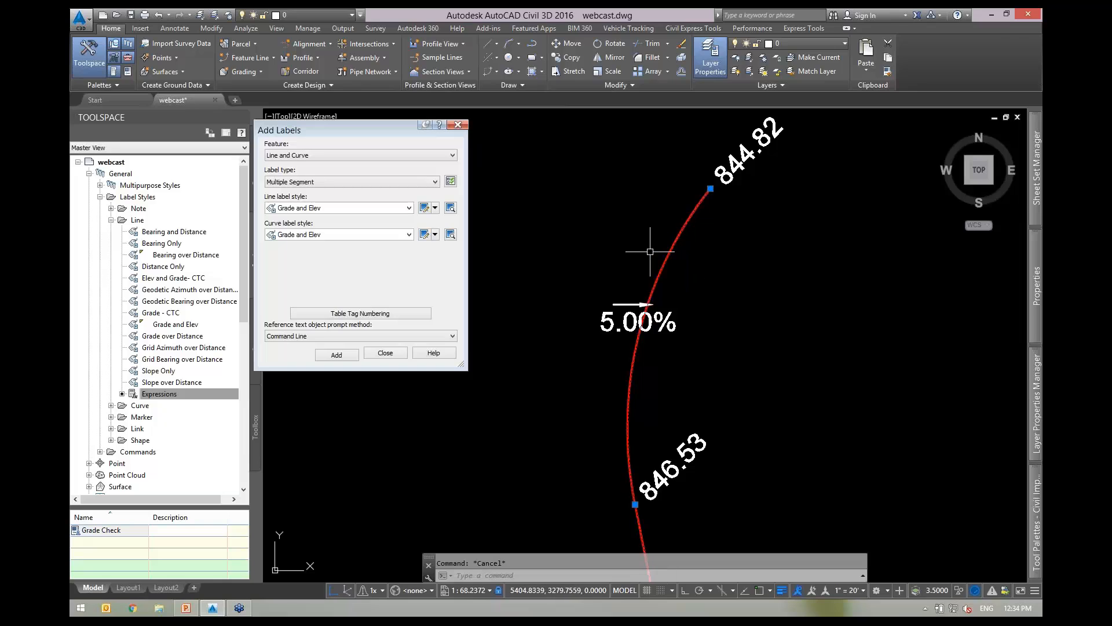
pyautogui.scroll(-2, 717, 264)
# Regrade the picked feature line segment from 5.00% to 4.00% with Quick Elevation Edit.
pyautogui.click(718, 47)
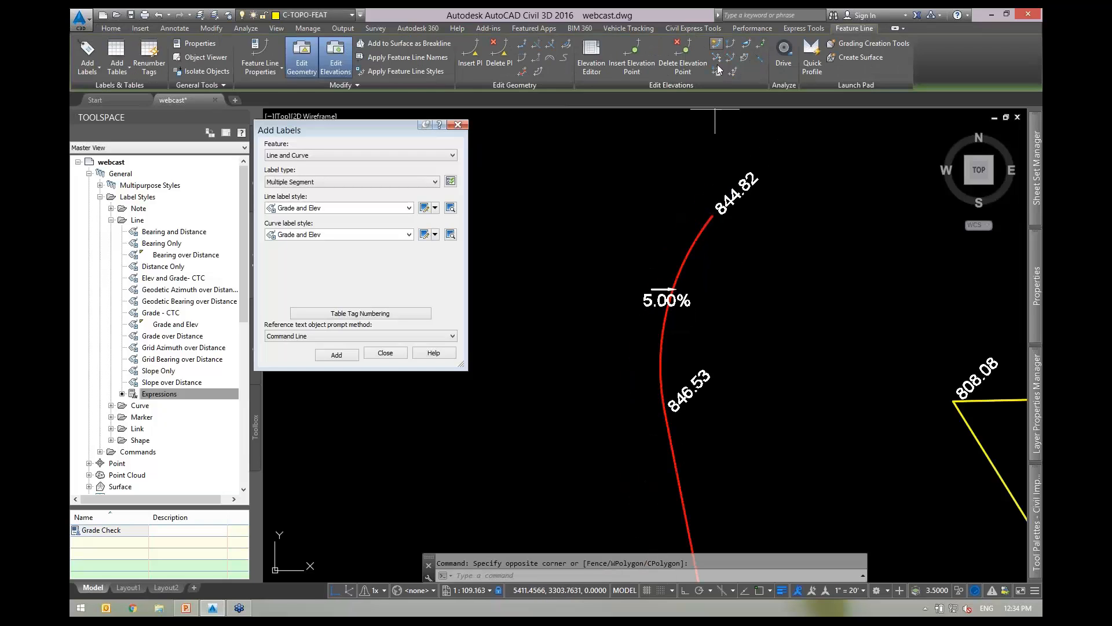
pyautogui.click(684, 296)
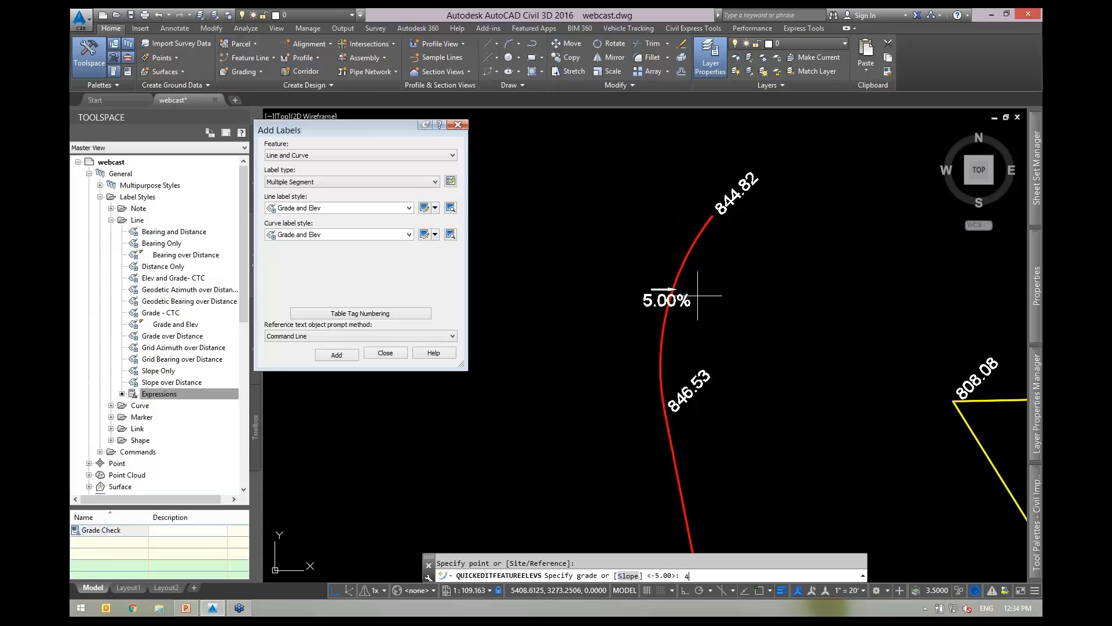
pyautogui.press('Return')
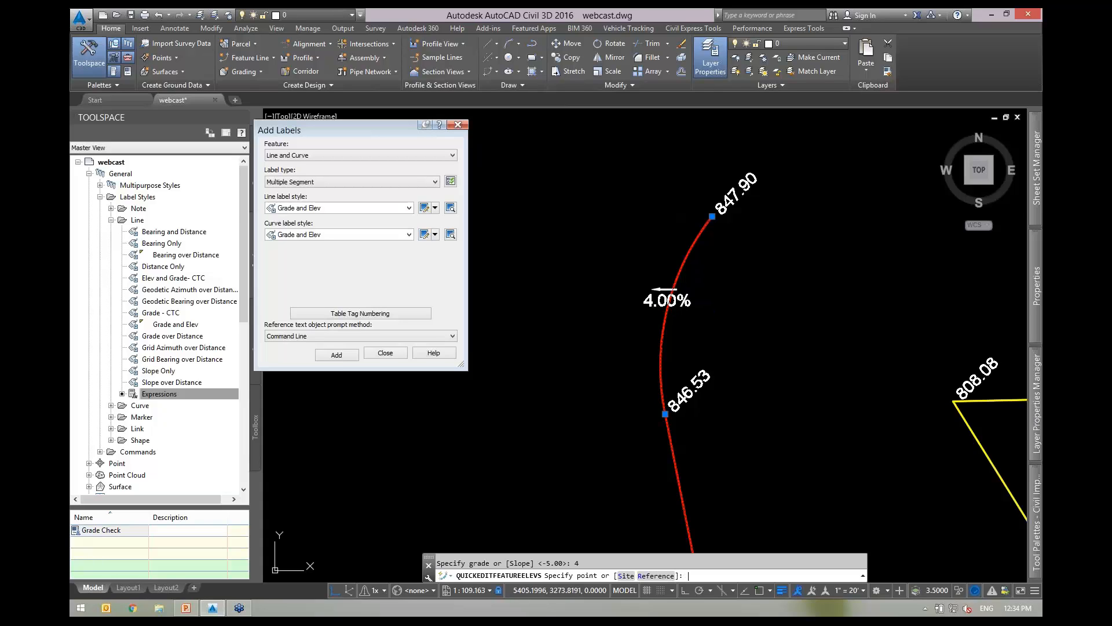
pyautogui.press('Escape')
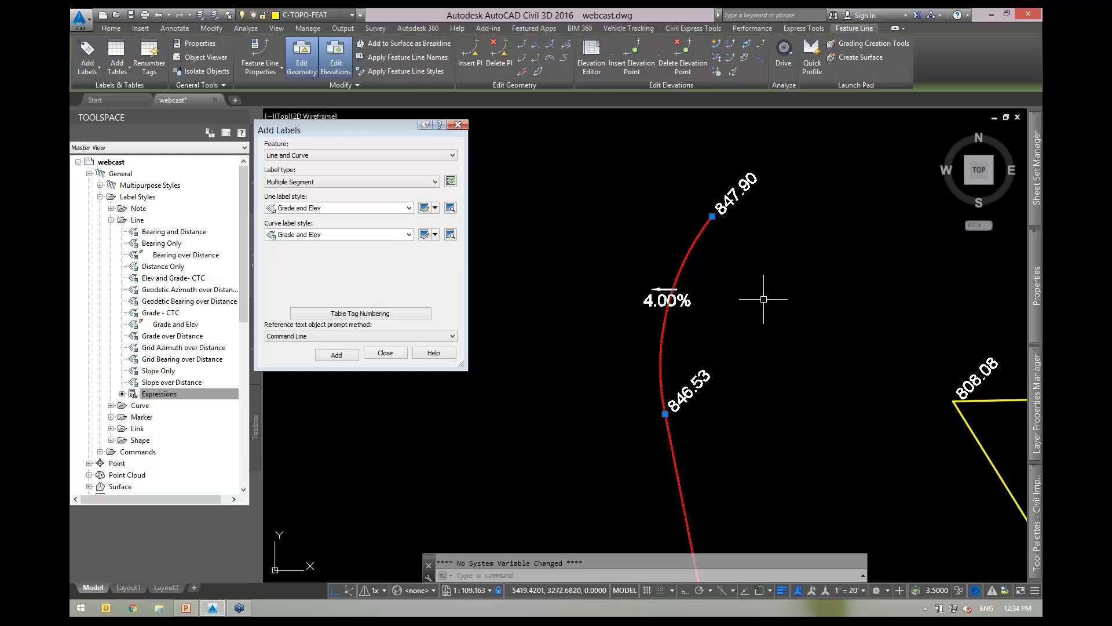
pyautogui.press('Escape')
# Recentre the view on the curve and reopen the Grade and Elev label style.
pyautogui.scroll(2, 665, 300)
pyautogui.scroll(2, 666, 283)
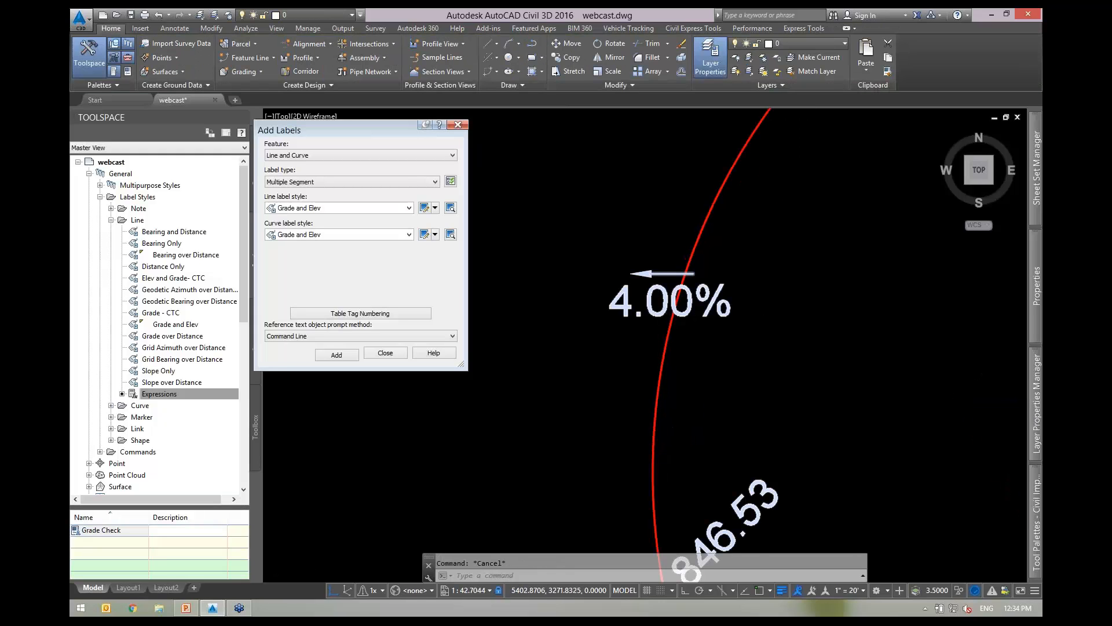
pyautogui.scroll(-2, 697, 265)
pyautogui.scroll(-6, 700, 291)
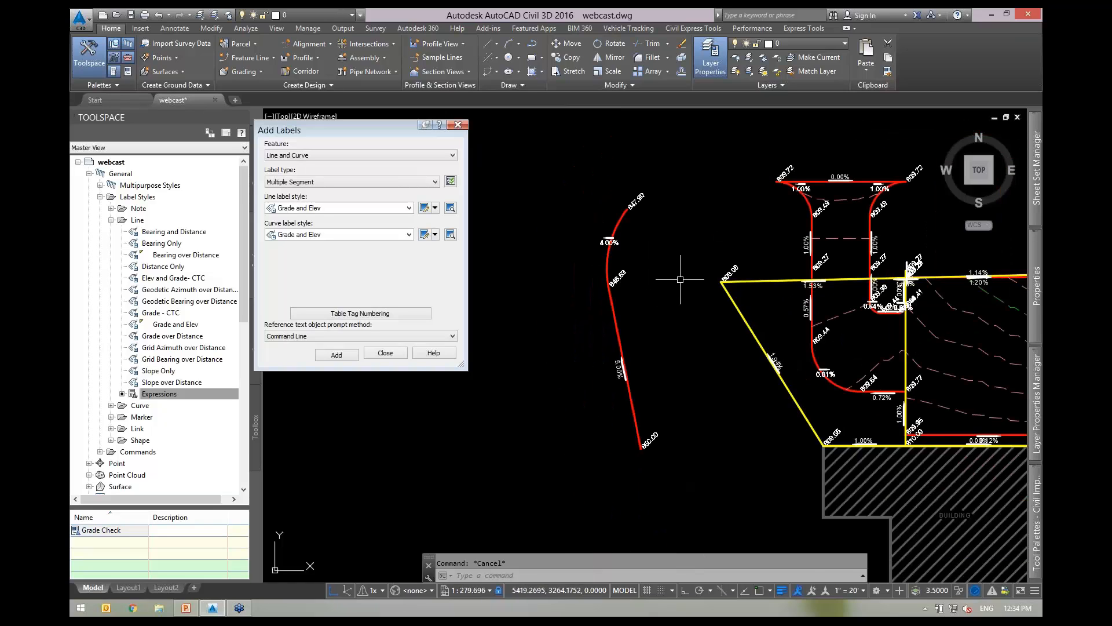
pyautogui.scroll(6, 810, 370)
pyautogui.scroll(-5, 810, 370)
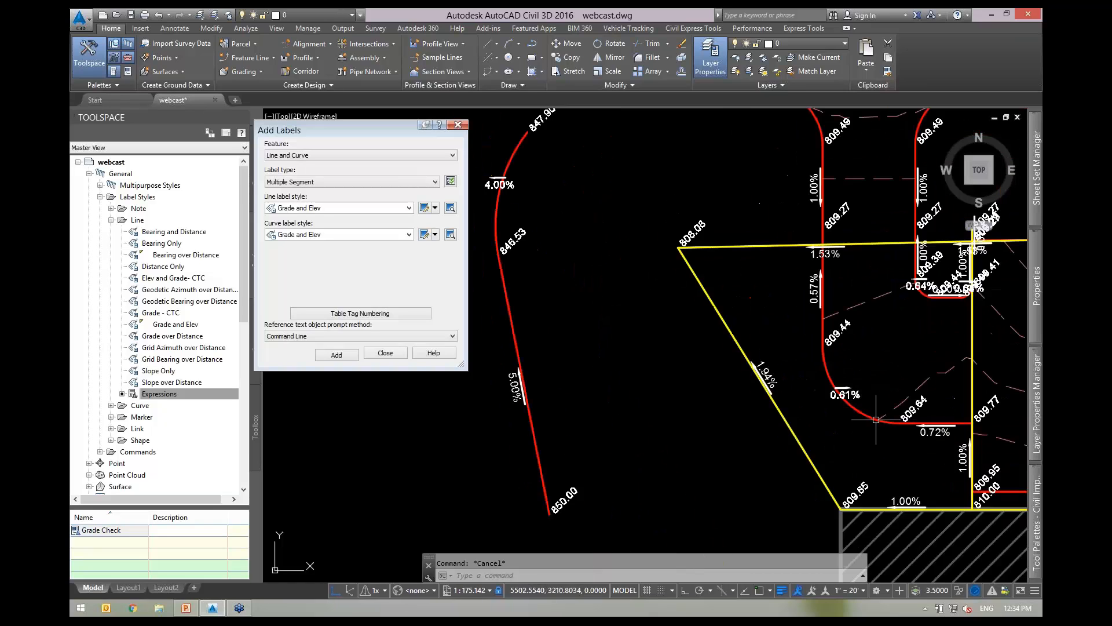
pyautogui.scroll(5, 640, 272)
pyautogui.moveTo(671, 324); pyautogui.dragTo(711, 353, button='middle')
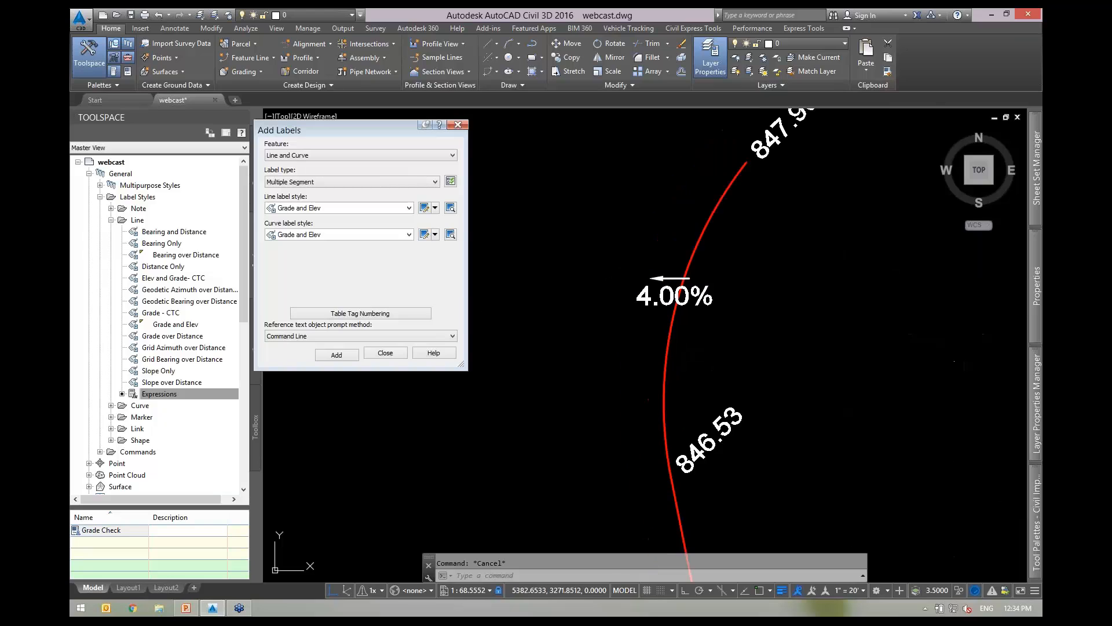
pyautogui.click(423, 236)
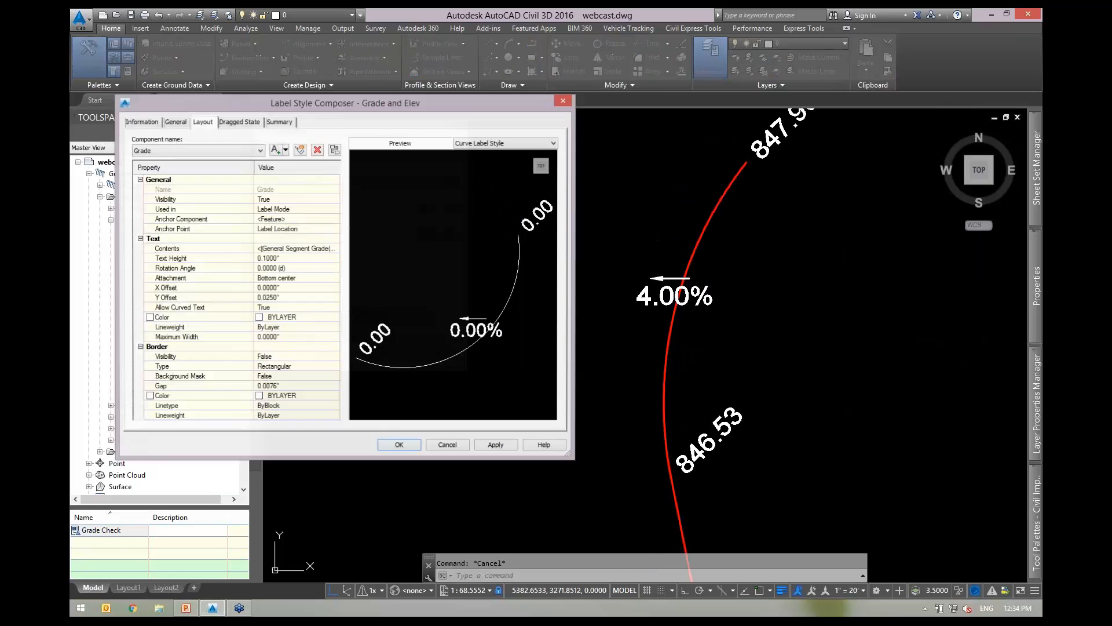
# Add a Line component from the Create Text Component list and name it 'grade angle'.
pyautogui.moveTo(365, 88); pyautogui.dragTo(375, 72)
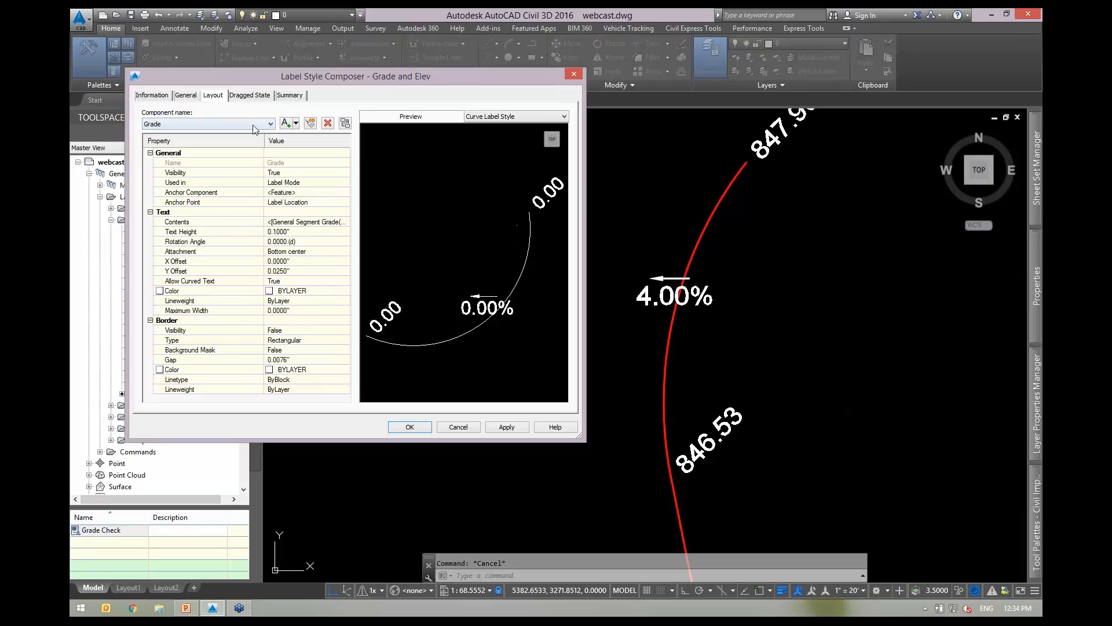
pyautogui.click(296, 123)
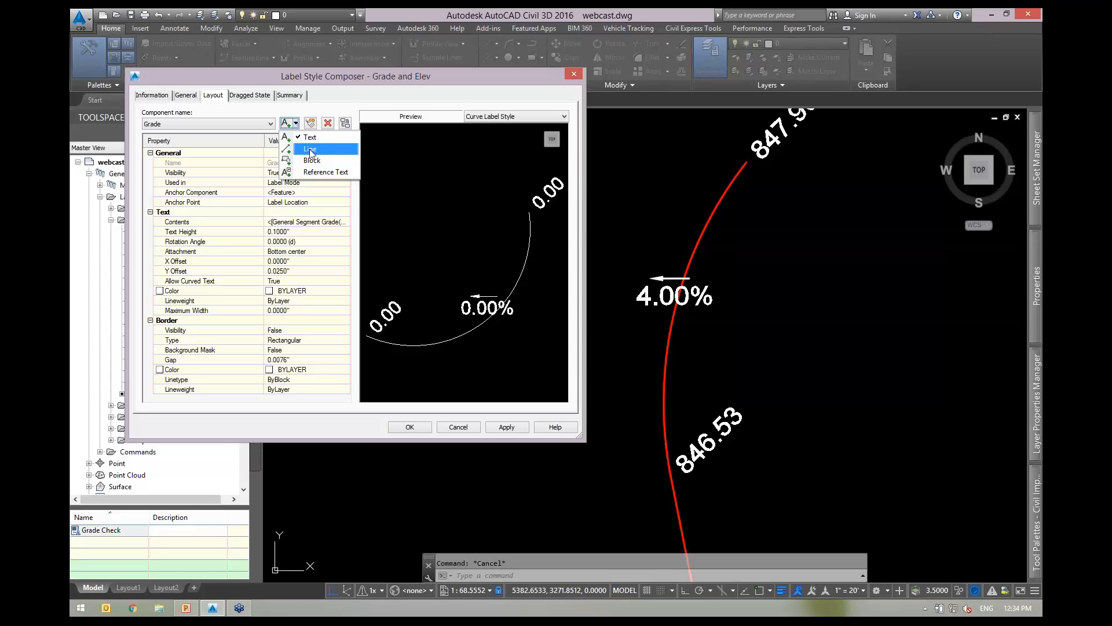
pyautogui.click(311, 150)
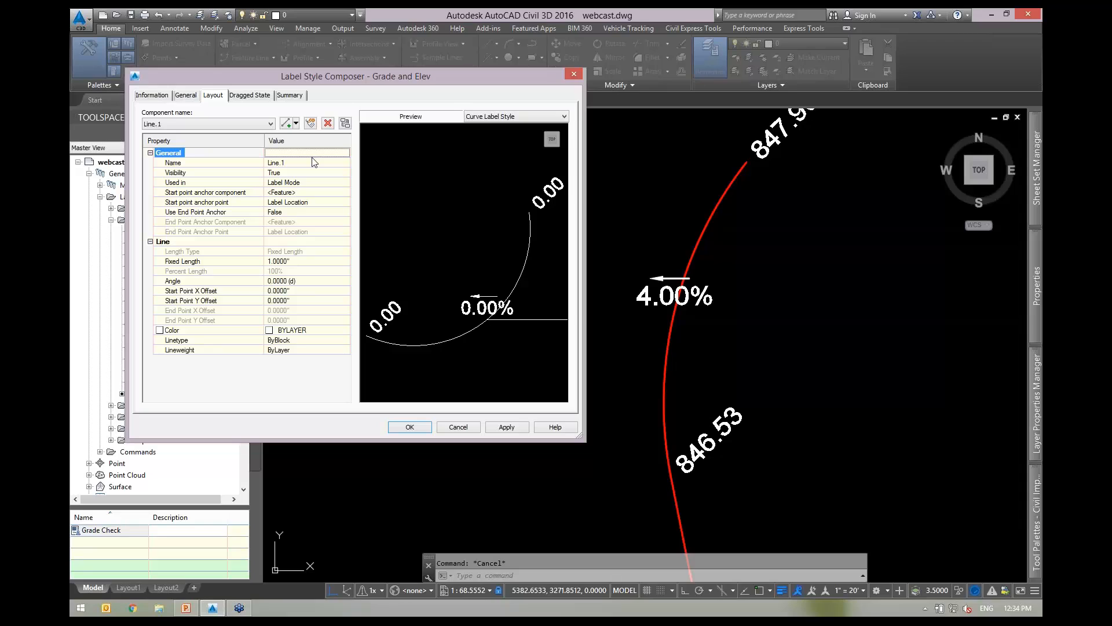
pyautogui.click(248, 173)
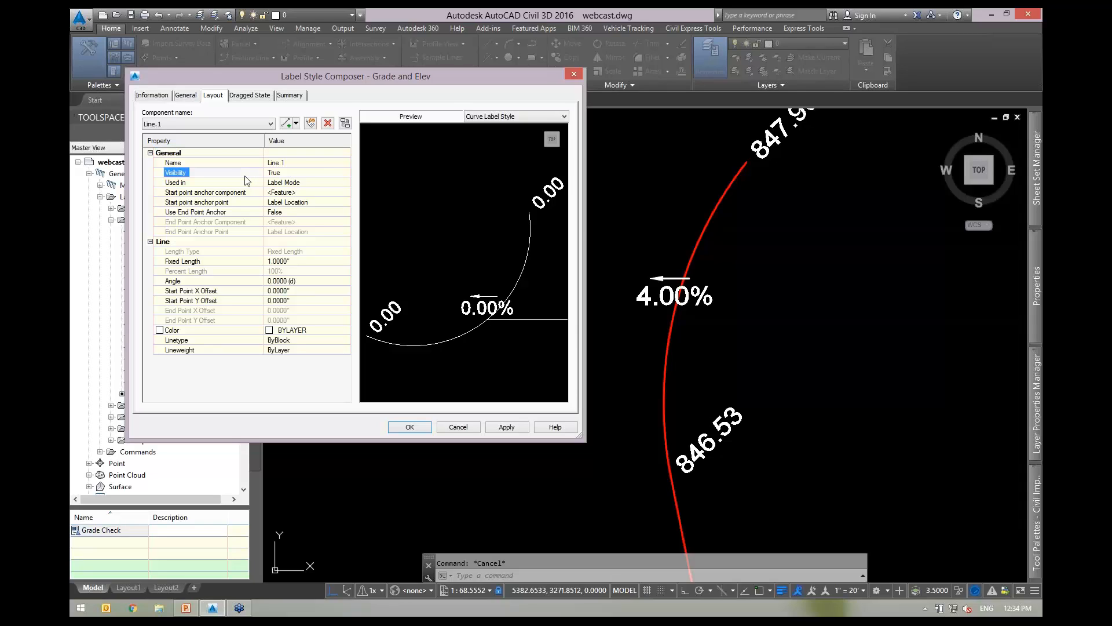
pyautogui.click(288, 164)
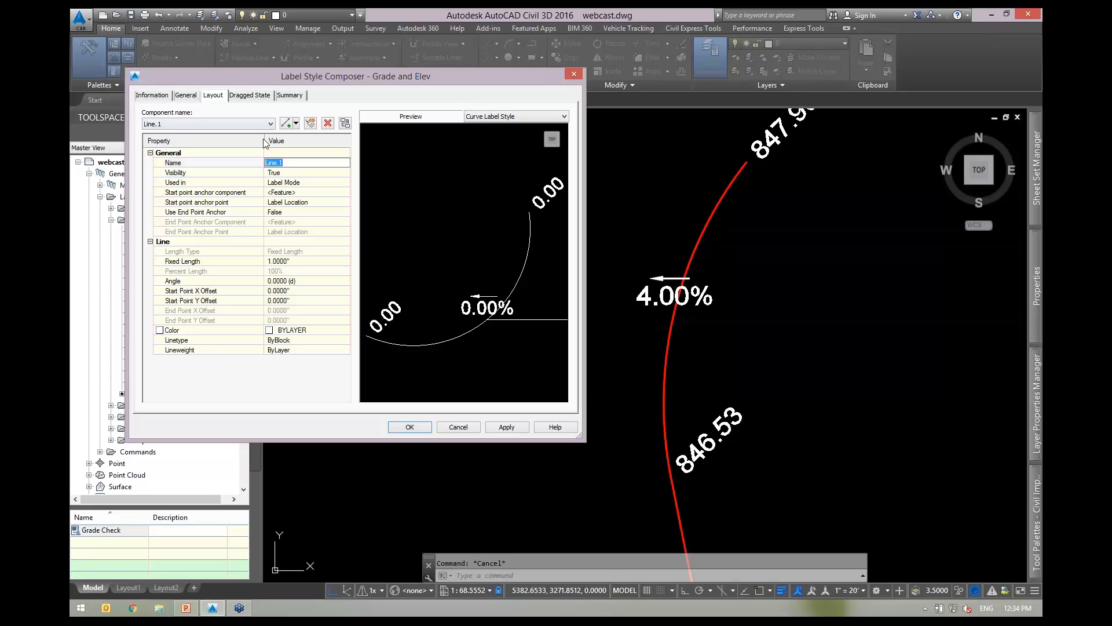
pyautogui.click(295, 123)
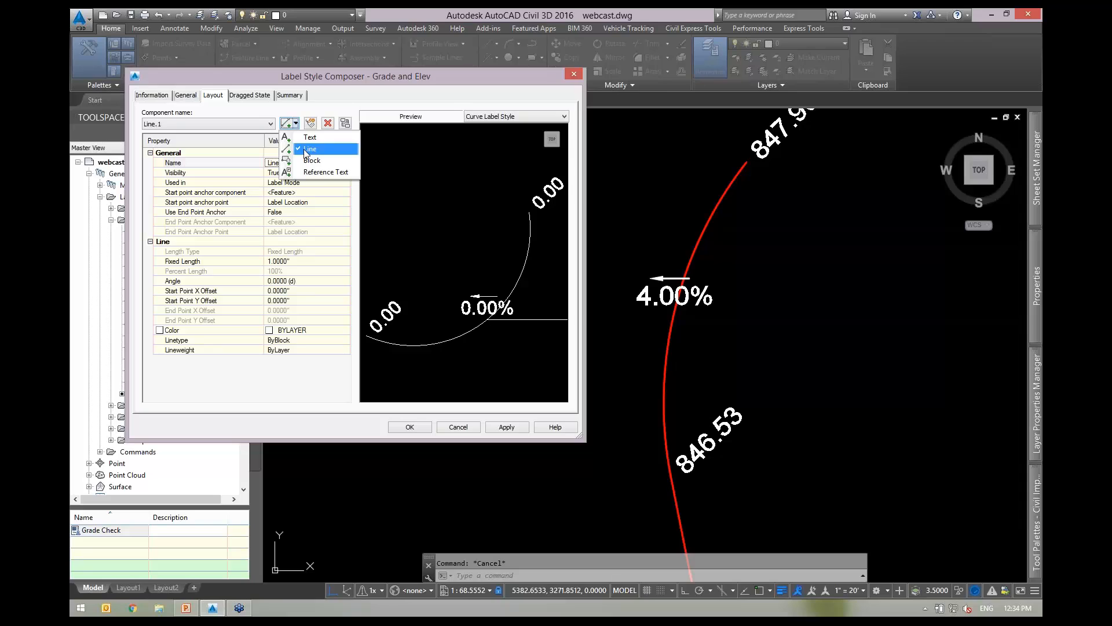
pyautogui.click(338, 85)
pyautogui.click(294, 163)
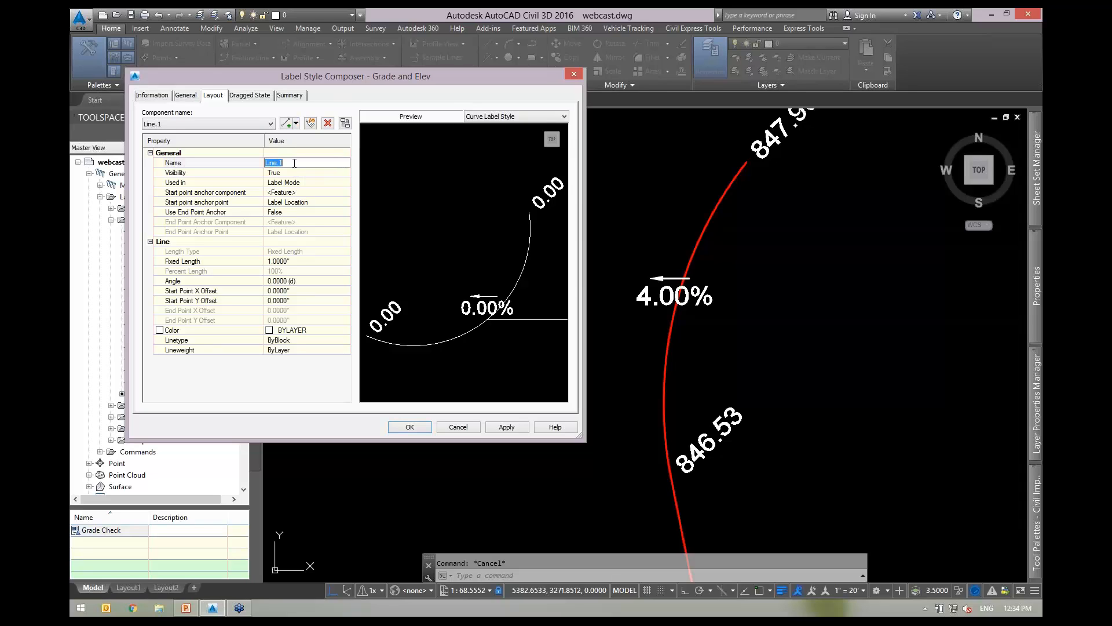
pyautogui.write('grade angle')
# Start the grade angle line at the Center anchor and set Use End Point Anchor to True.
pyautogui.click(307, 203)
pyautogui.click(308, 203)
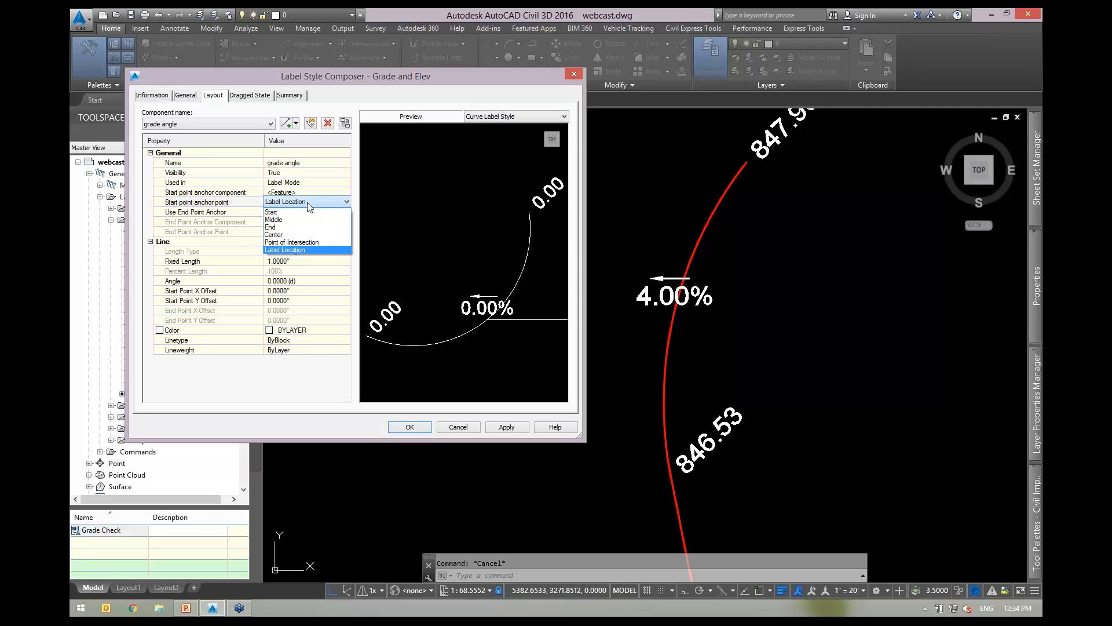
pyautogui.click(283, 234)
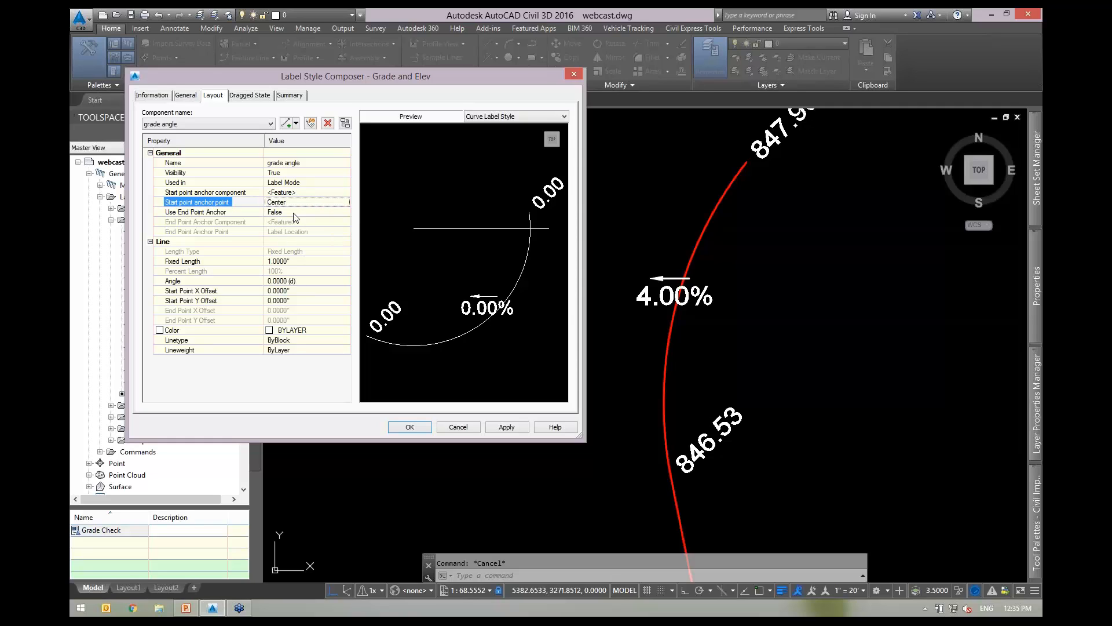
pyautogui.click(296, 214)
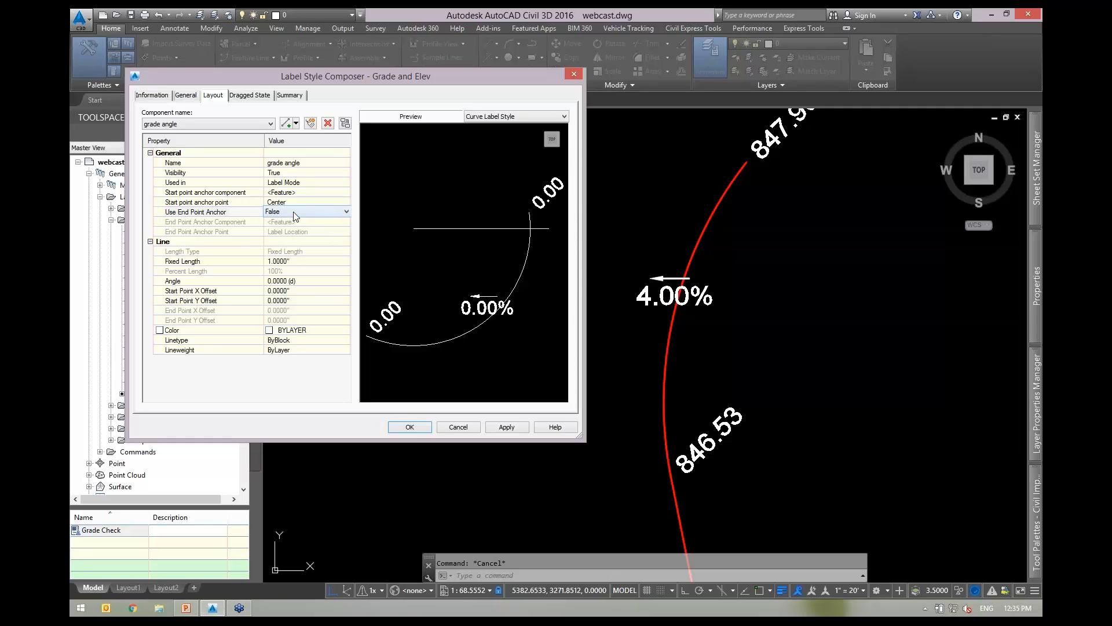
pyautogui.click(296, 213)
pyautogui.click(304, 231)
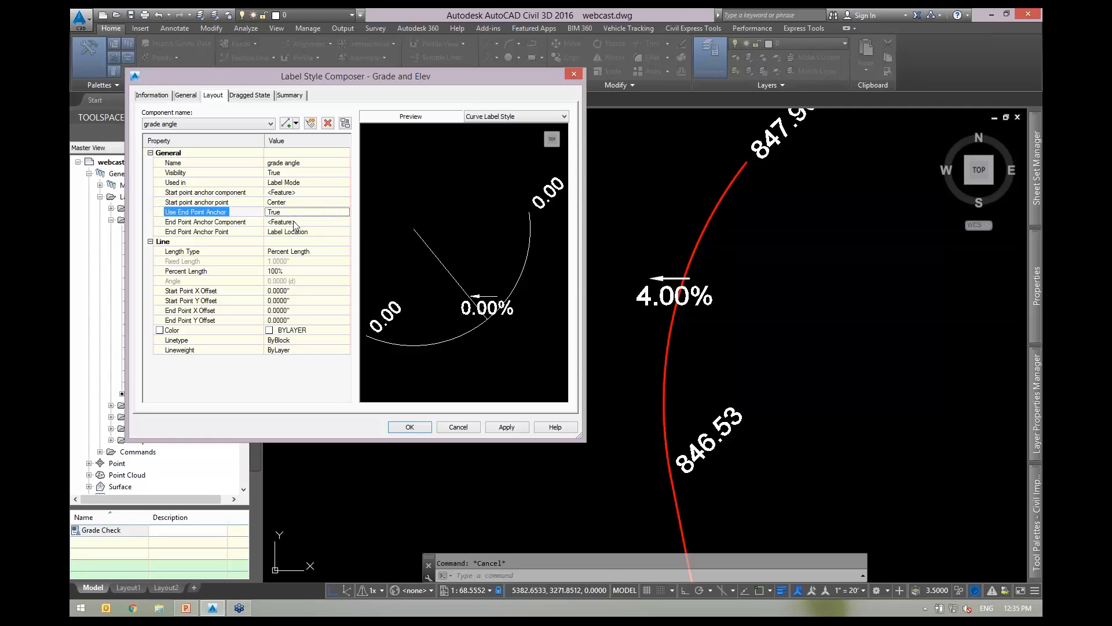
# Keep the feature as end anchor component, end the line at Middle, apply and save.
pyautogui.click(293, 221)
pyautogui.click(293, 224)
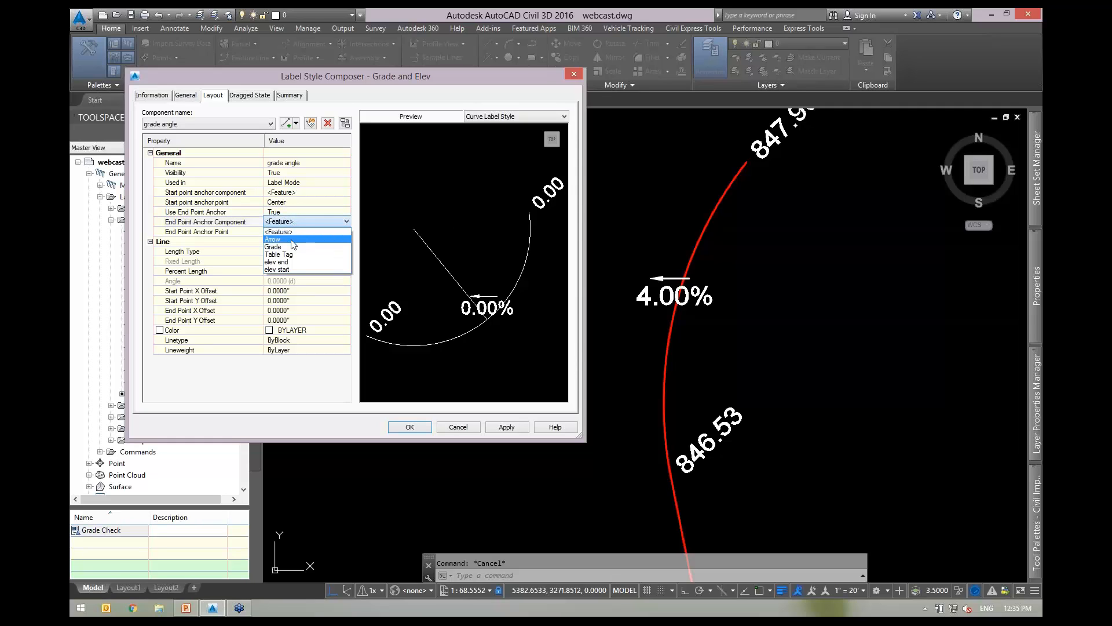
pyautogui.click(242, 231)
pyautogui.click(286, 231)
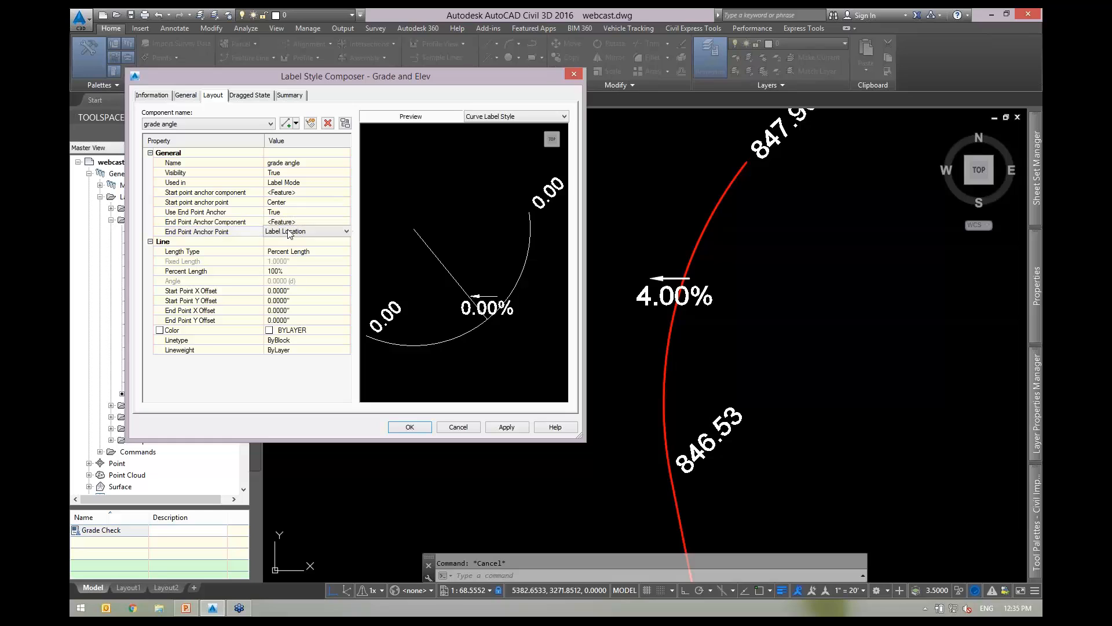
pyautogui.click(287, 235)
pyautogui.click(285, 256)
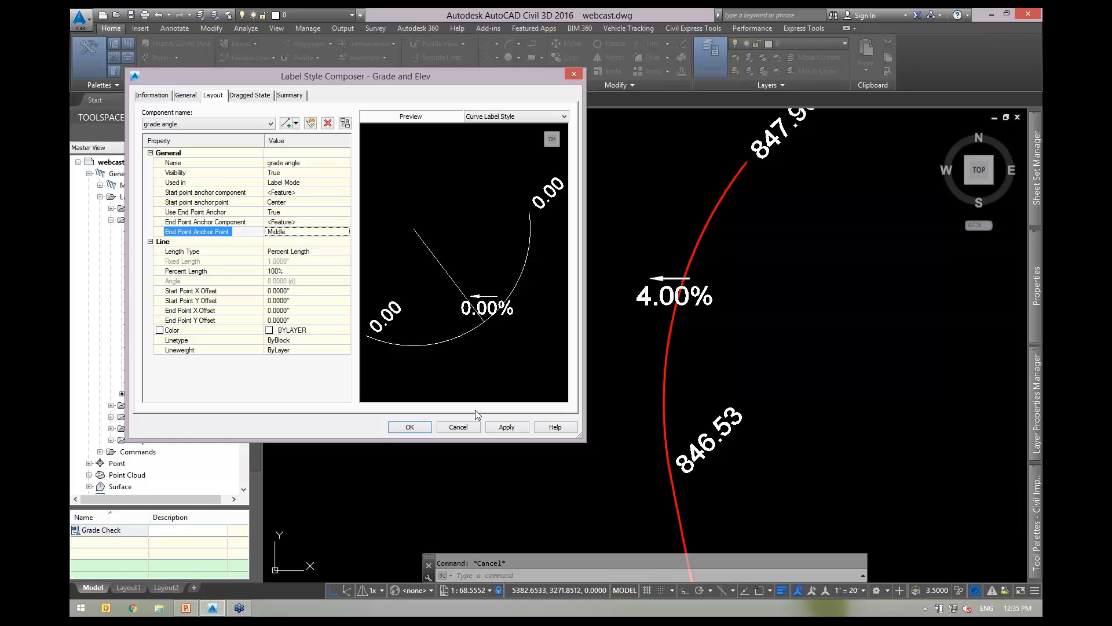
pyautogui.click(499, 429)
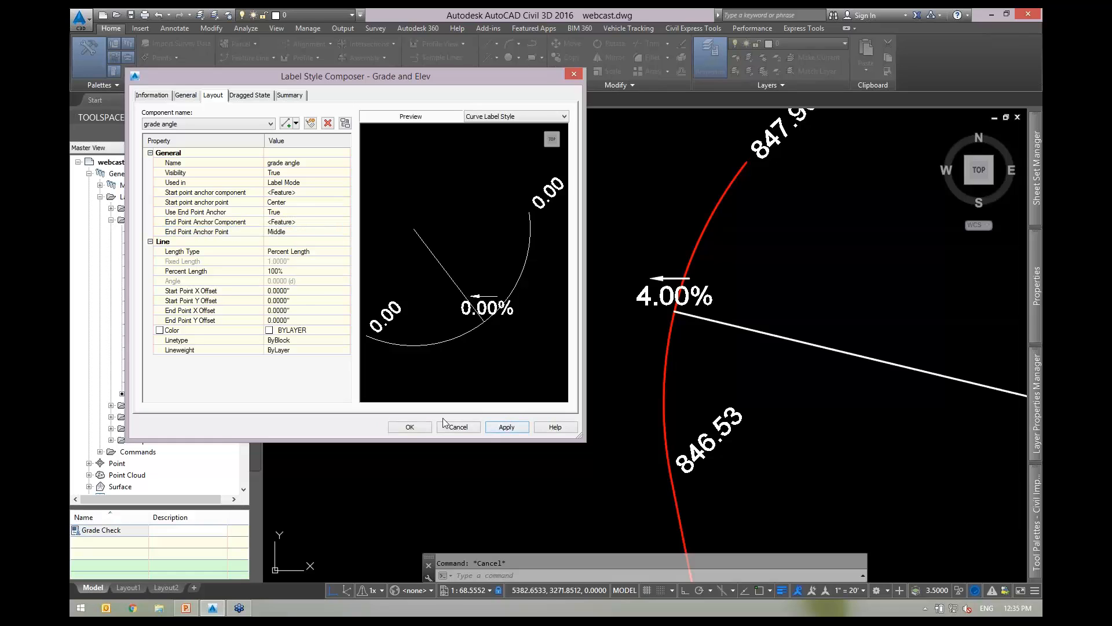
pyautogui.click(408, 428)
pyautogui.scroll(-3, 703, 303)
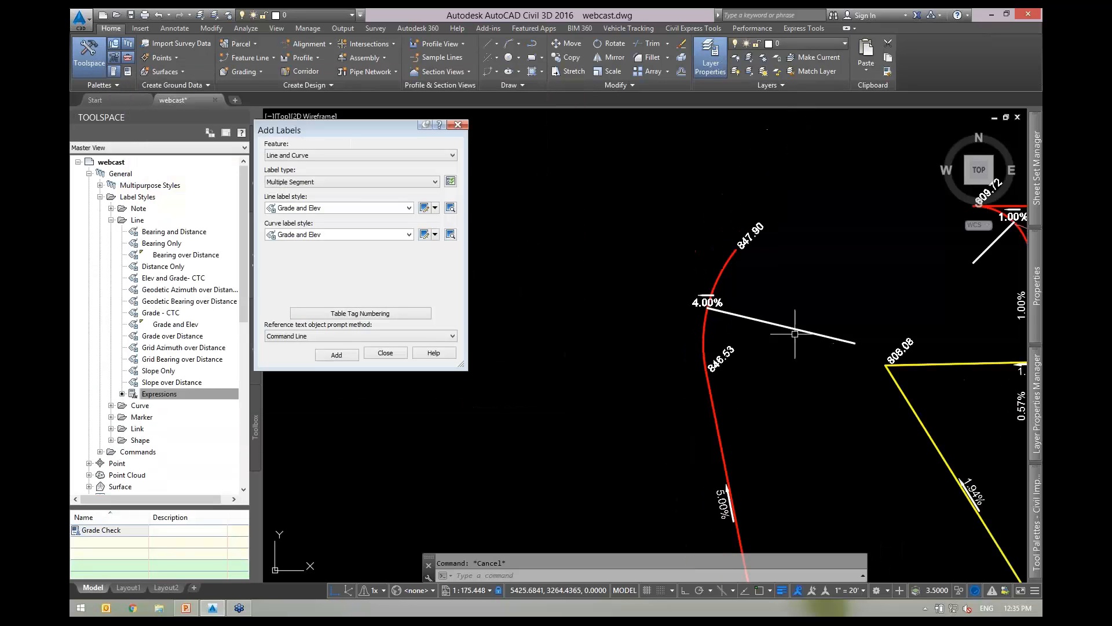
# Pan the drawing and reopen the Grade and Elev curve label style composer.
pyautogui.moveTo(832, 390); pyautogui.dragTo(854, 364, button='middle')
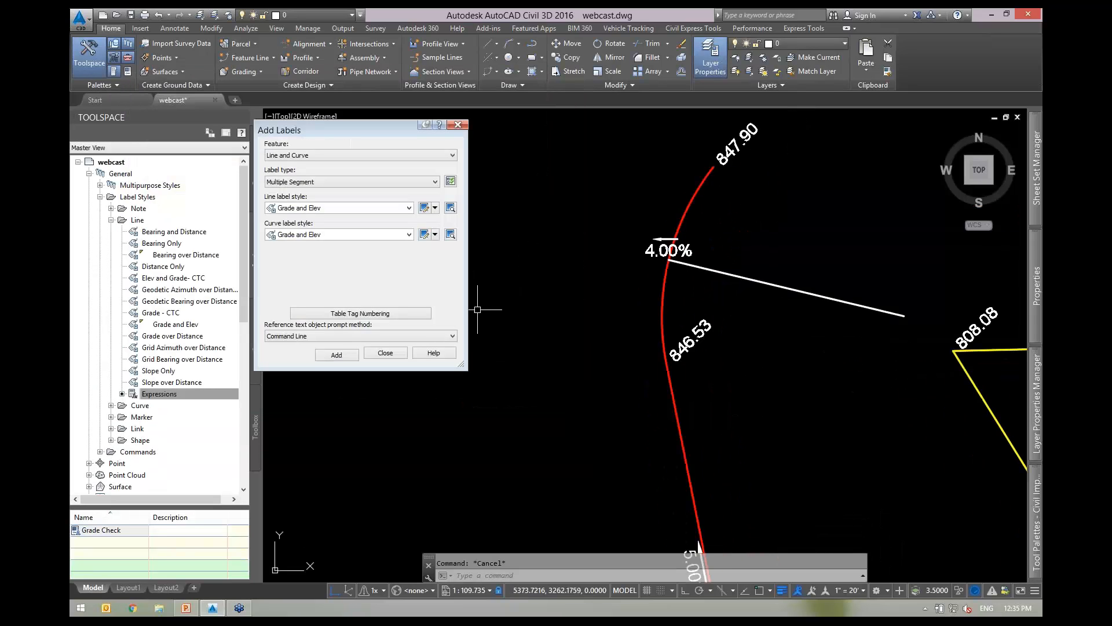
pyautogui.click(425, 234)
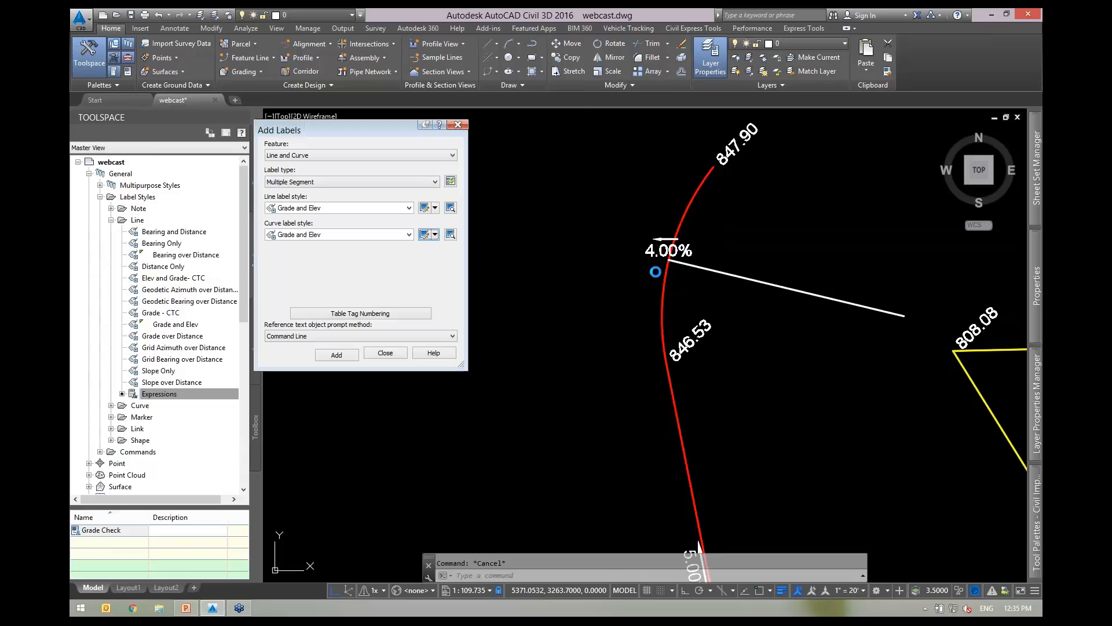
pyautogui.moveTo(404, 78); pyautogui.dragTo(394, 107)
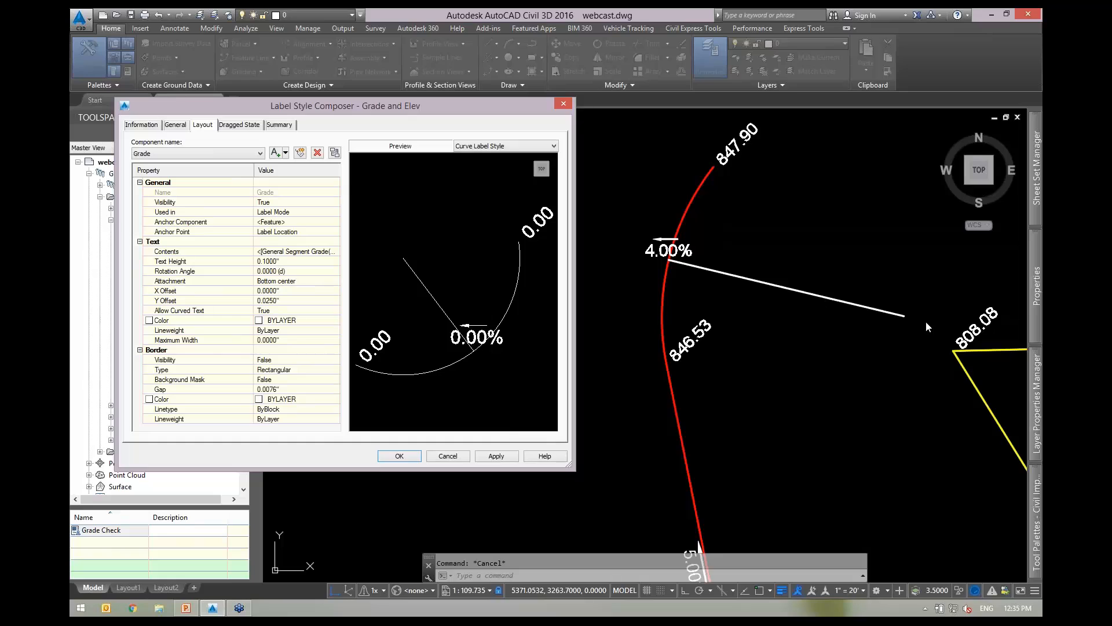
# Anchor the Grade text to the grade angle component at its End point and apply.
pyautogui.moveTo(371, 109)
pyautogui.mouseDown()
pyautogui.moveTo(386, 103)
pyautogui.moveTo(381, 116)
pyautogui.mouseUp()
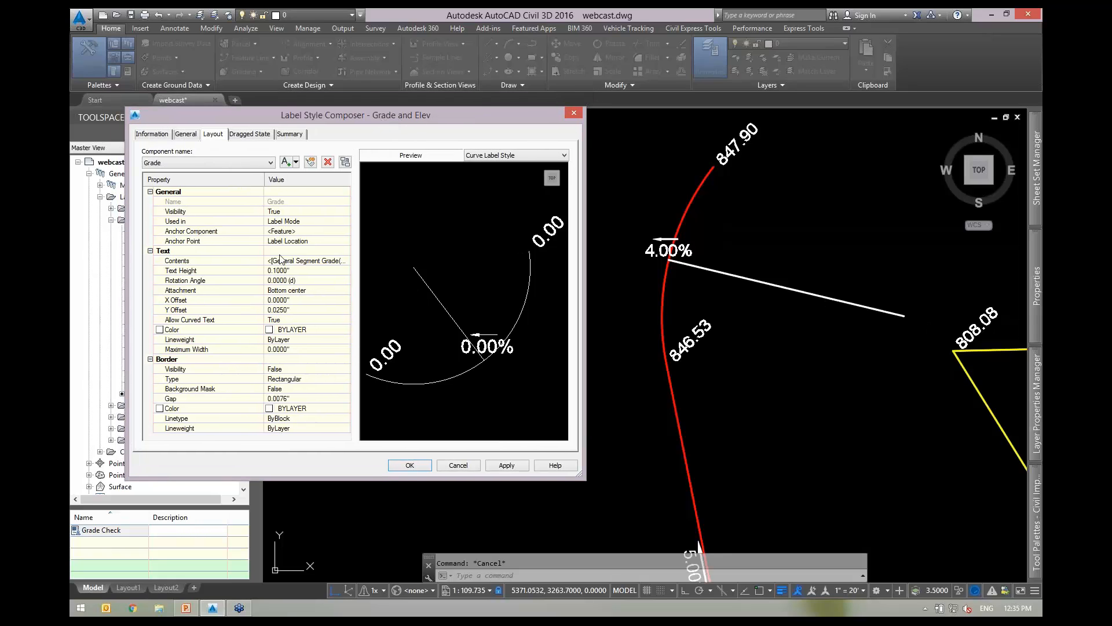
pyautogui.moveTo(367, 110); pyautogui.dragTo(386, 117)
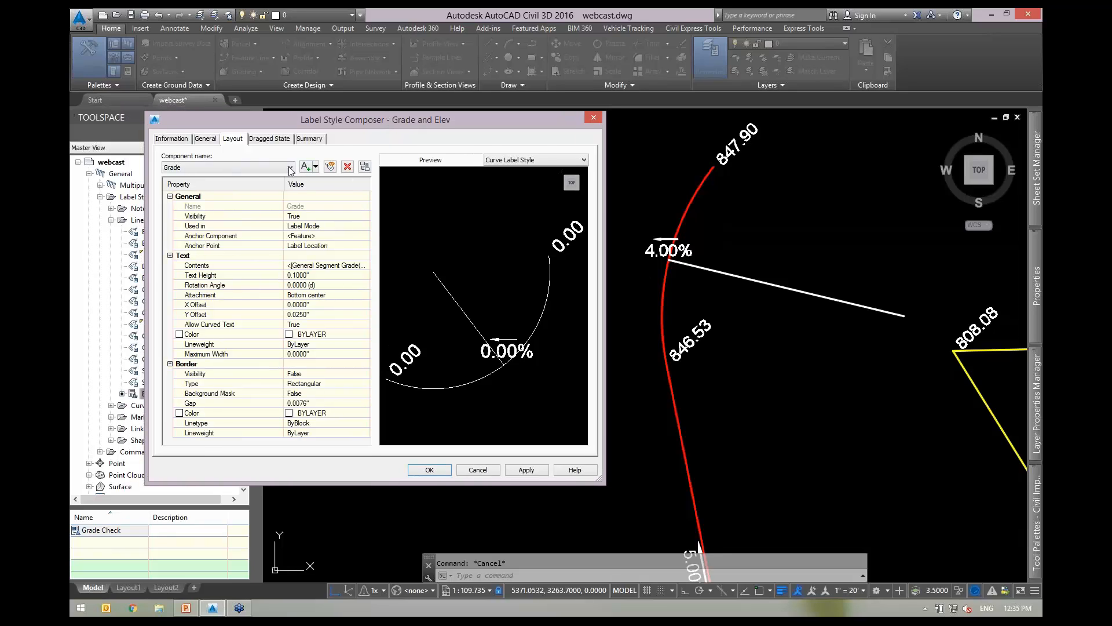
pyautogui.click(242, 167)
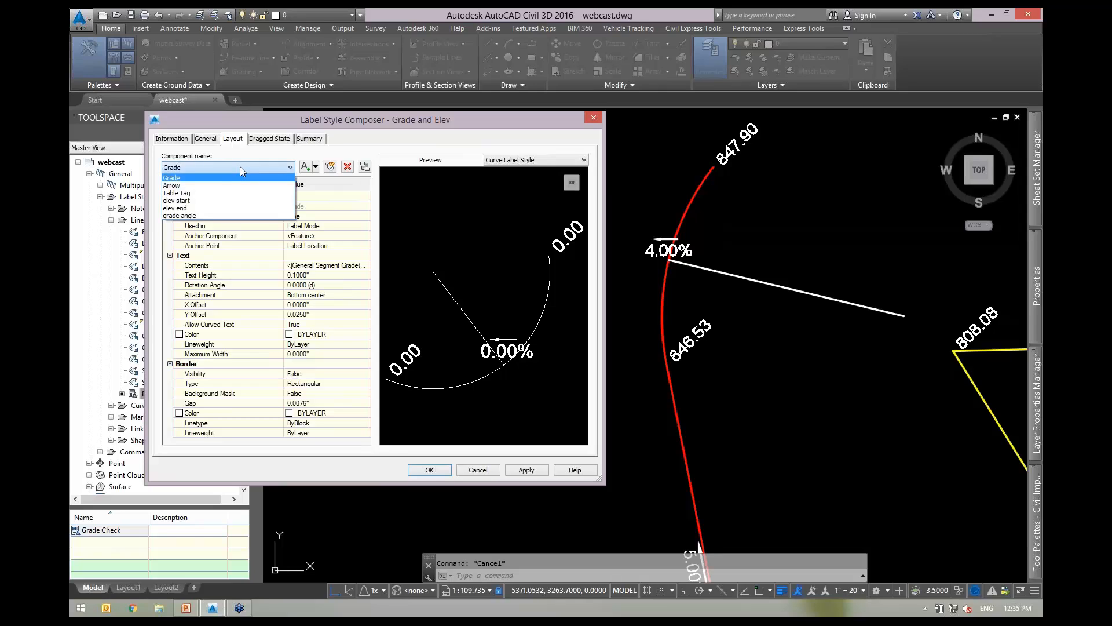
pyautogui.click(186, 176)
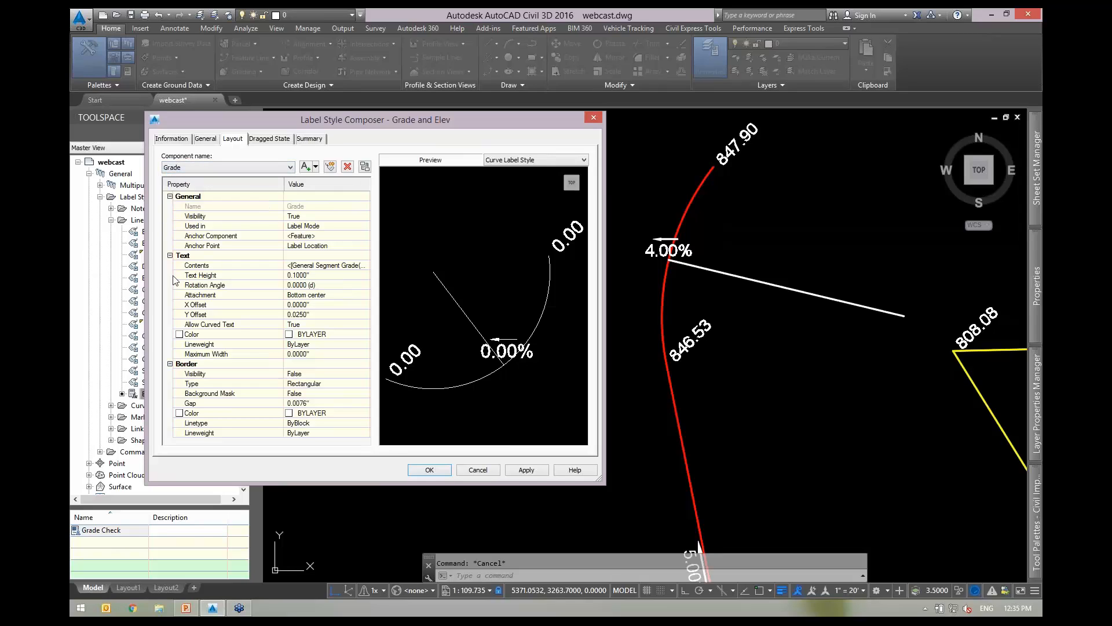
pyautogui.click(230, 238)
pyautogui.click(334, 239)
pyautogui.click(335, 238)
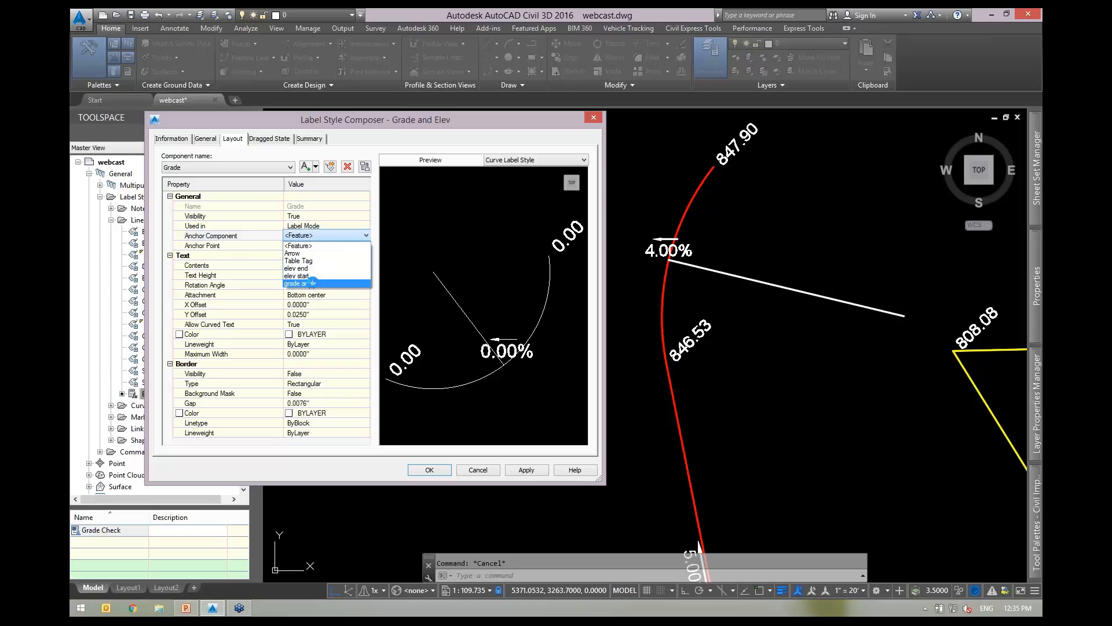
pyautogui.click(307, 274)
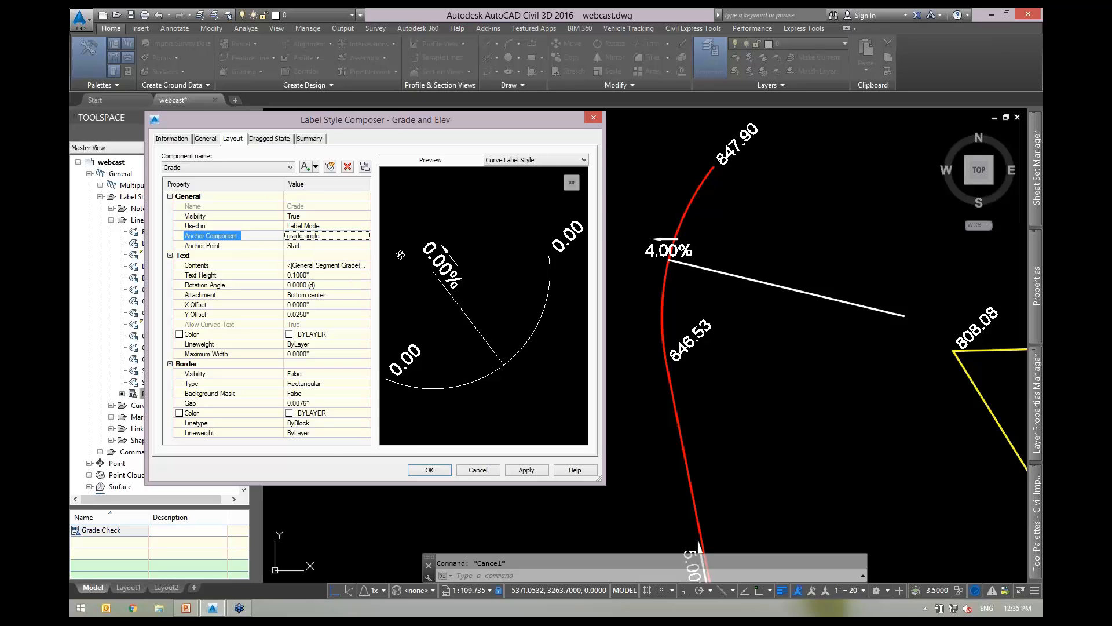
pyautogui.click(328, 246)
pyautogui.click(328, 246)
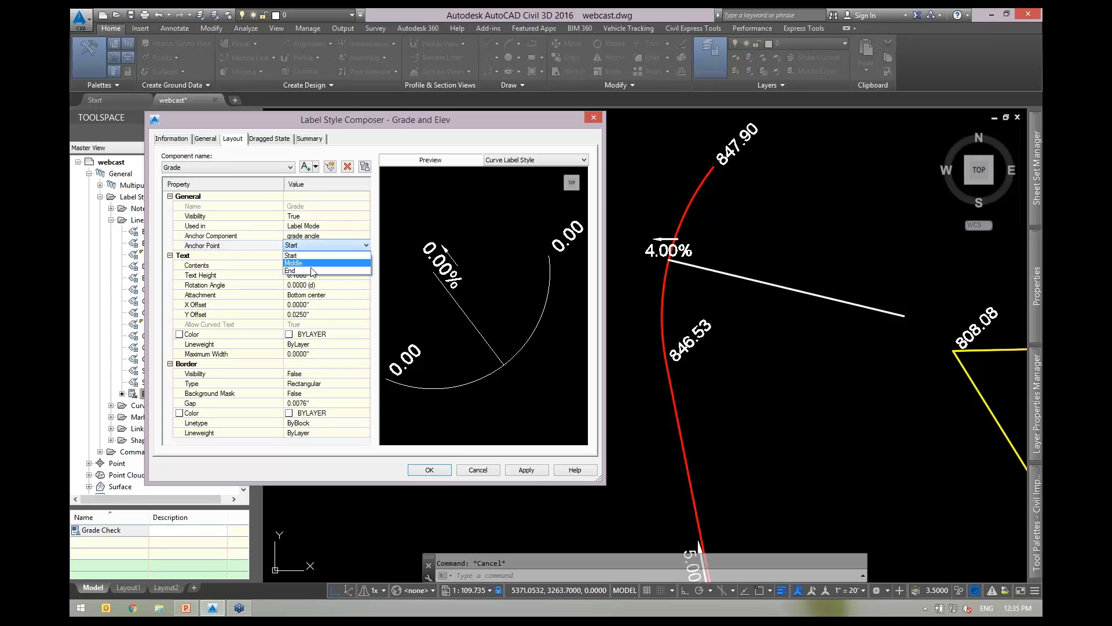
pyautogui.click(313, 270)
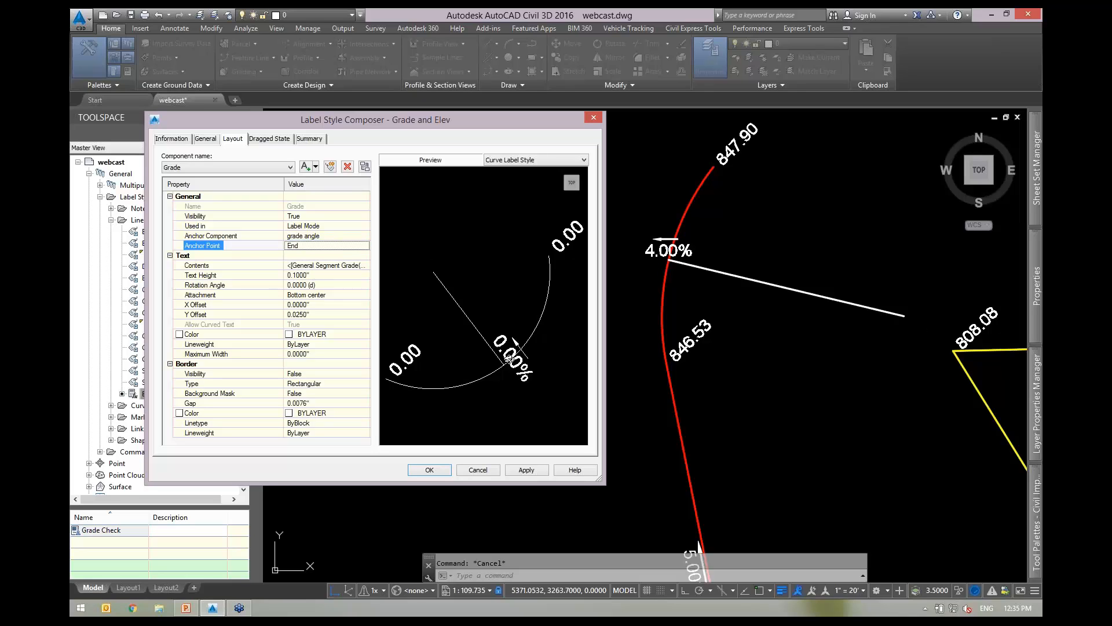
pyautogui.click(526, 470)
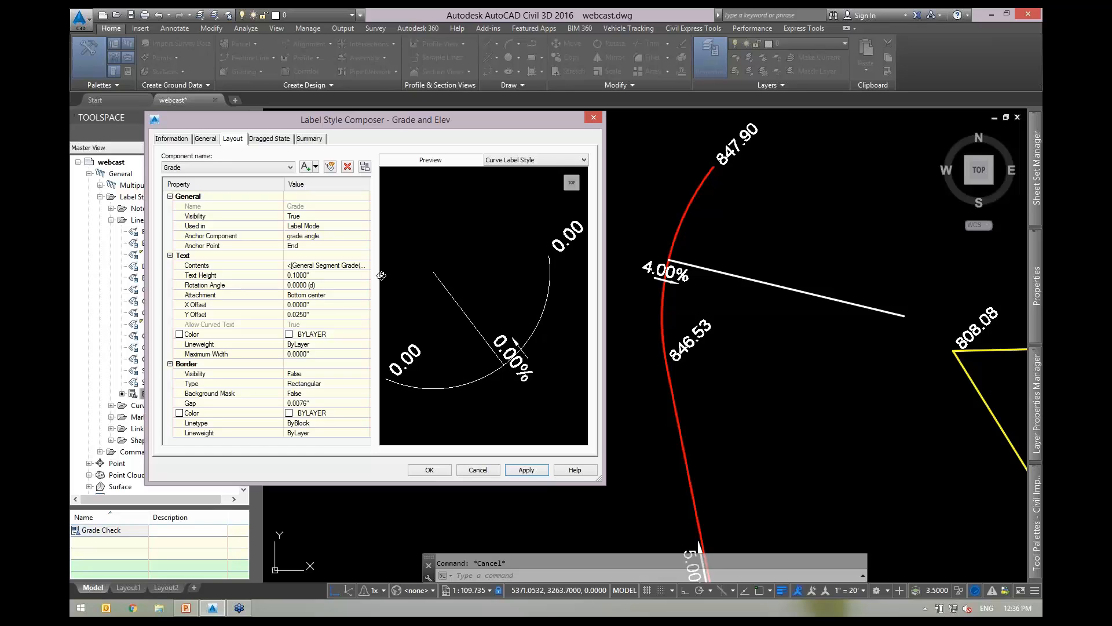
# Rotate the Grade text 90° and attach it at Top center.
pyautogui.click(332, 285)
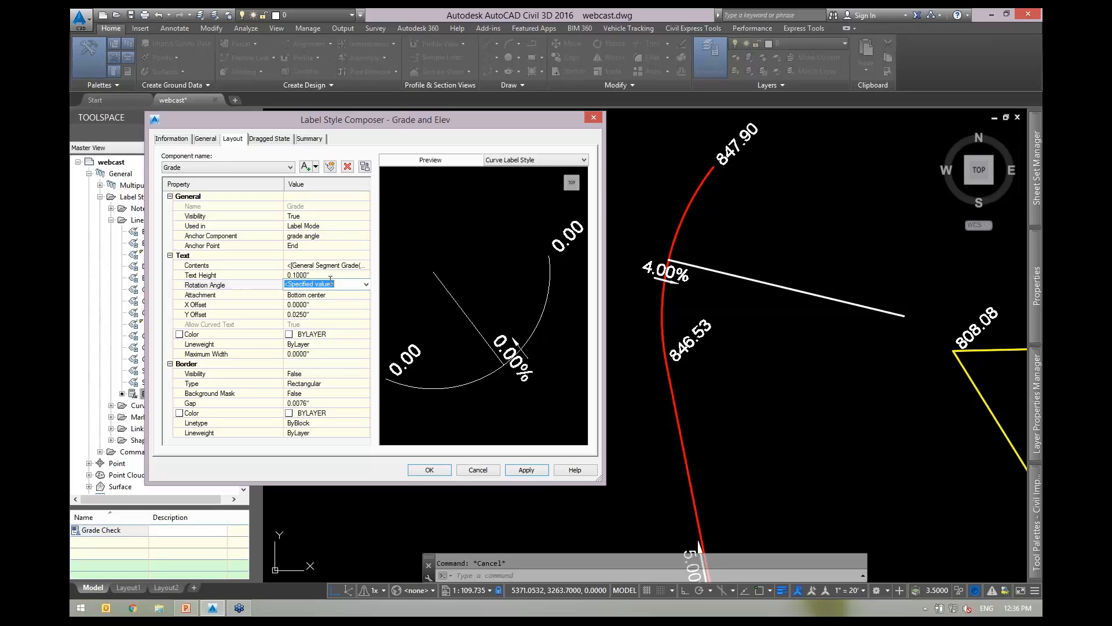
pyautogui.write('90.0000 (d')
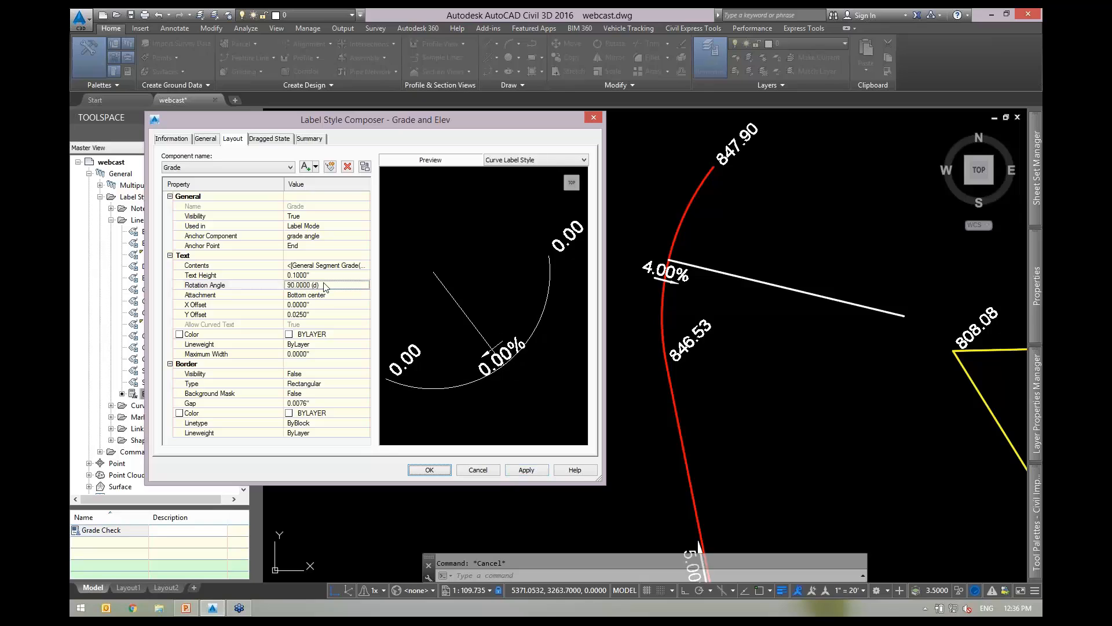
pyautogui.click(526, 469)
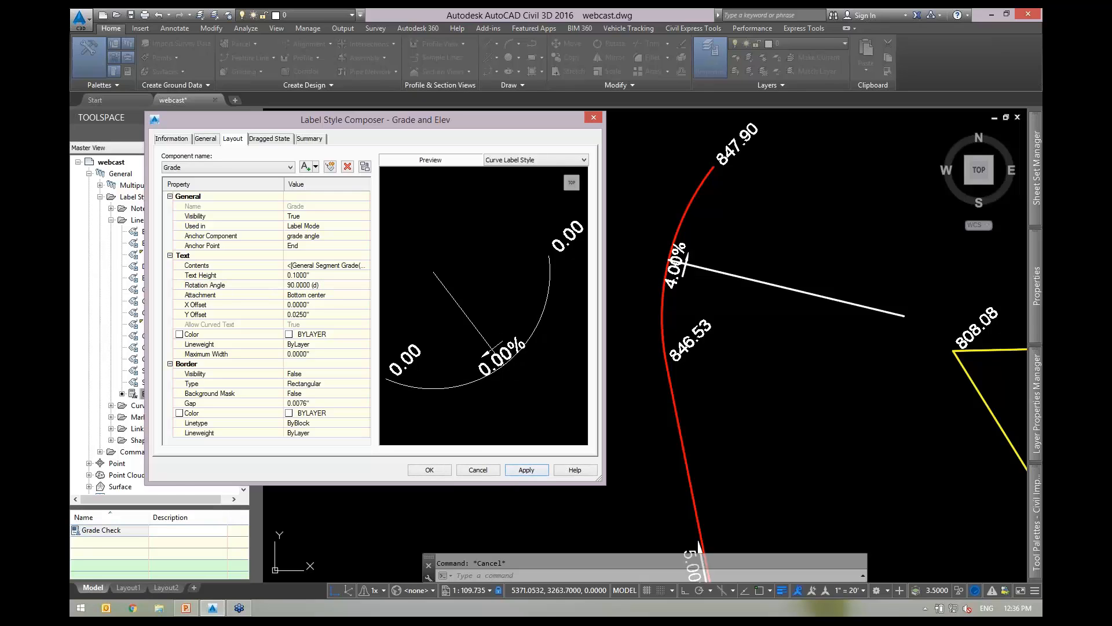
pyautogui.click(324, 296)
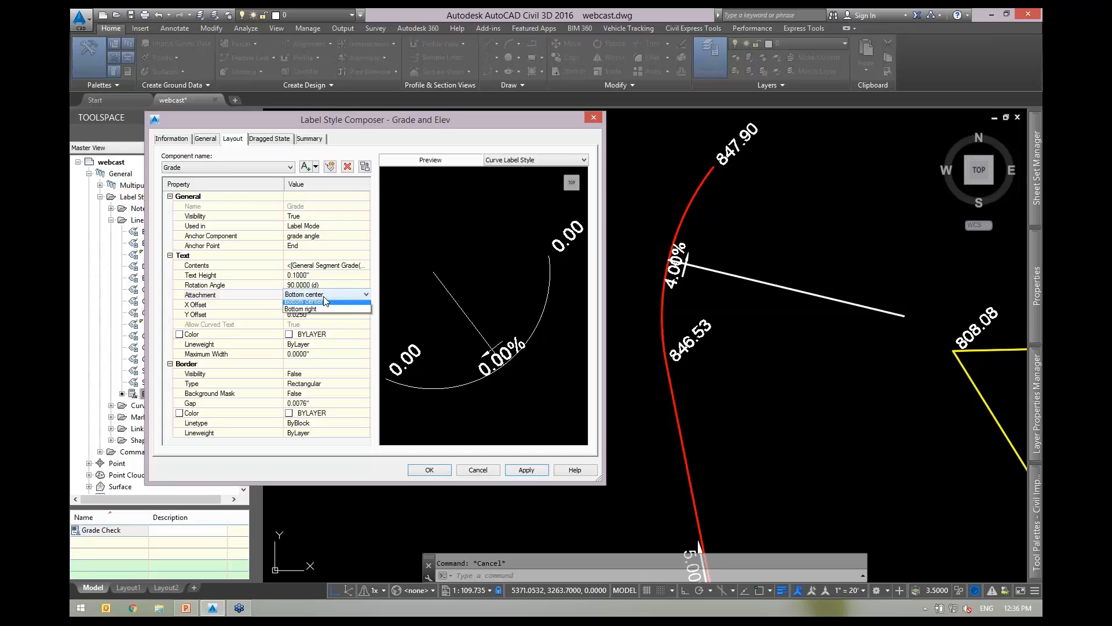
pyautogui.click(325, 297)
pyautogui.click(301, 312)
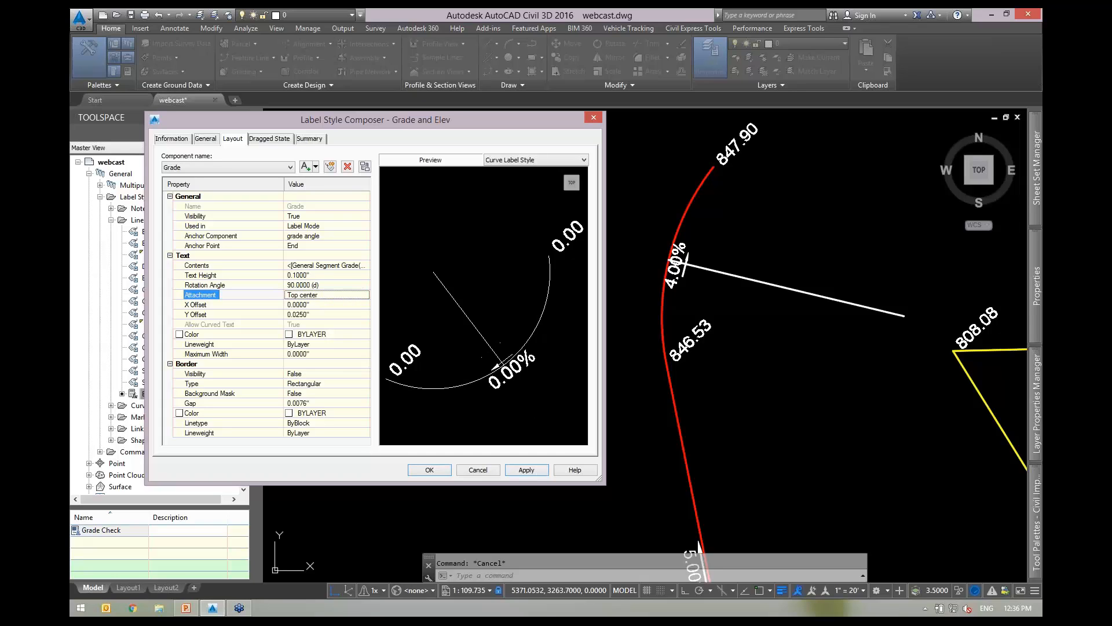
pyautogui.click(527, 470)
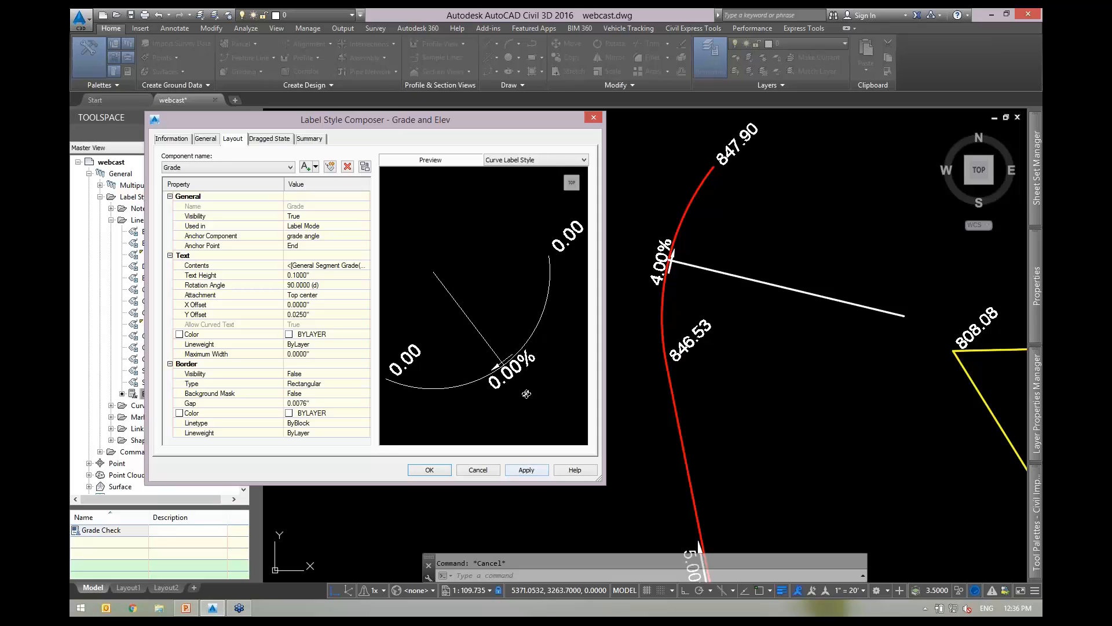
# Give the Grade text a 0.0400" Y offset and save the style.
pyautogui.click(325, 314)
pyautogui.press('BackSpace')
pyautogui.click(526, 469)
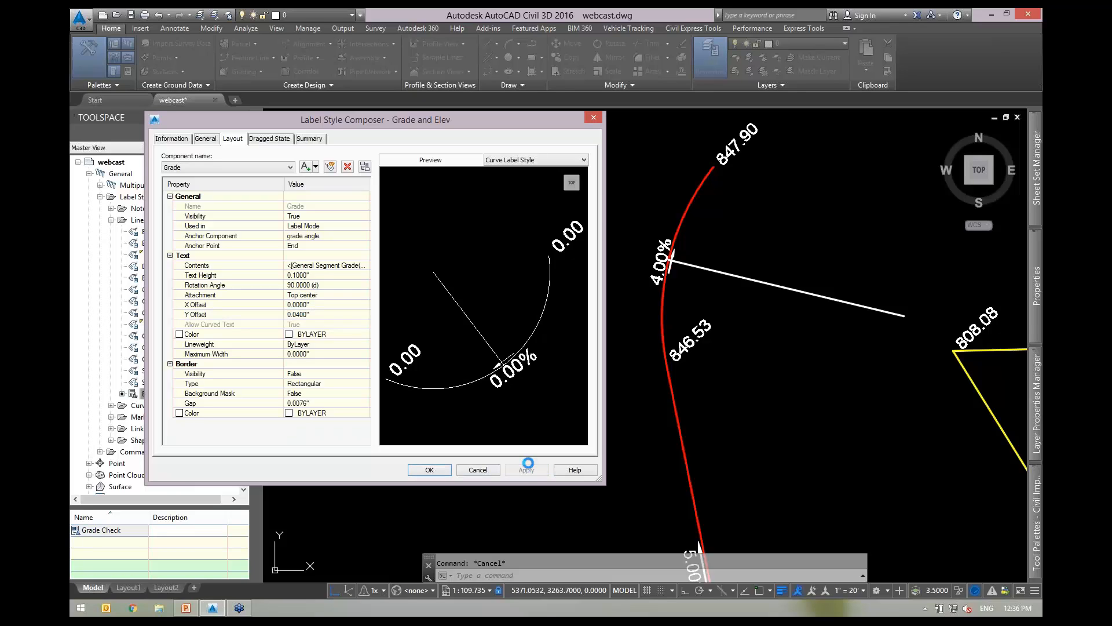
pyautogui.click(429, 470)
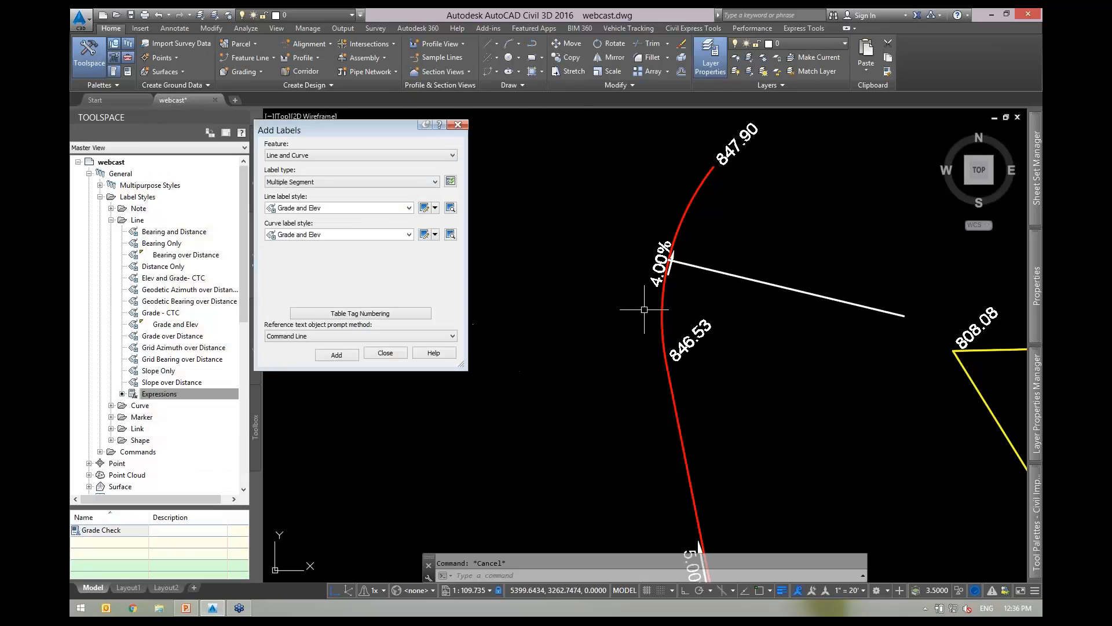
# Reopen the Grade and Elev curve label style.
pyautogui.scroll(4, 704, 305)
pyautogui.scroll(-2, 811, 352)
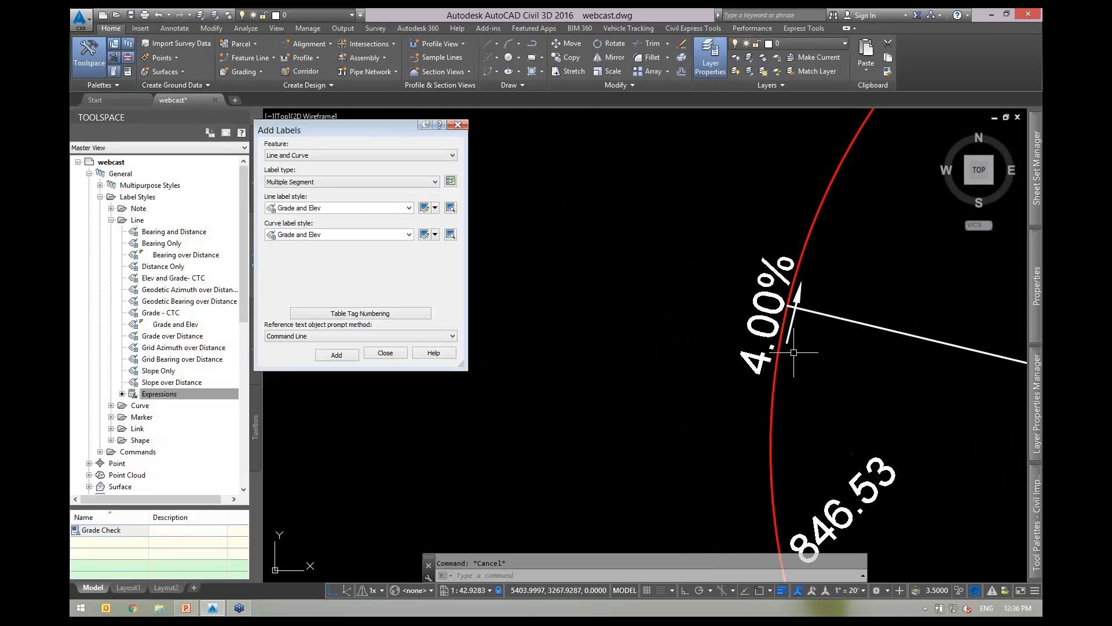
pyautogui.scroll(-1, 773, 351)
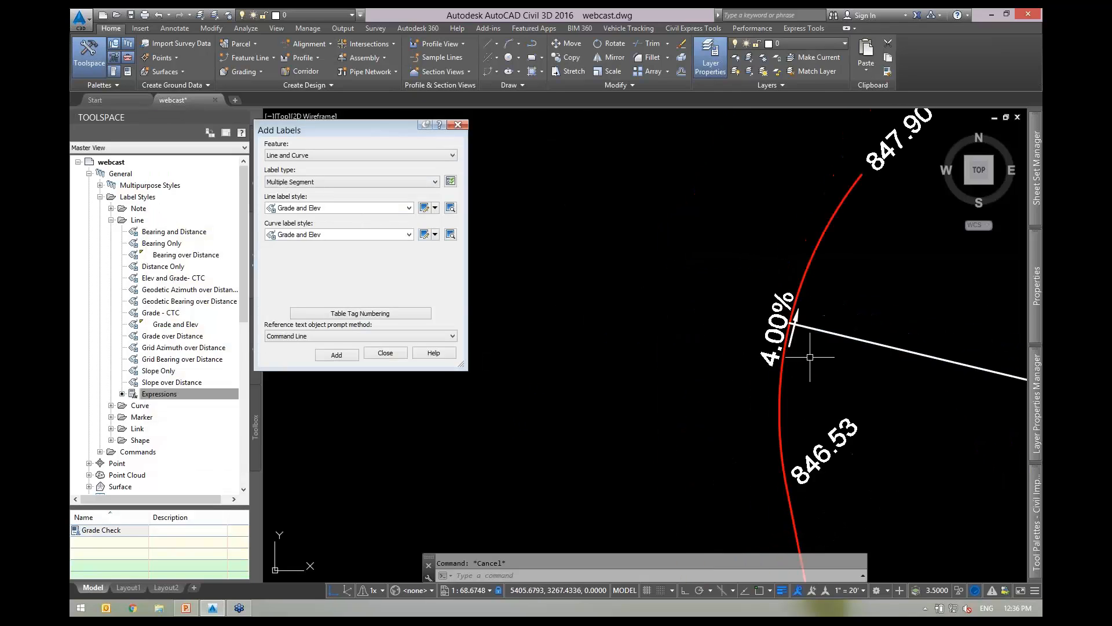
pyautogui.click(424, 234)
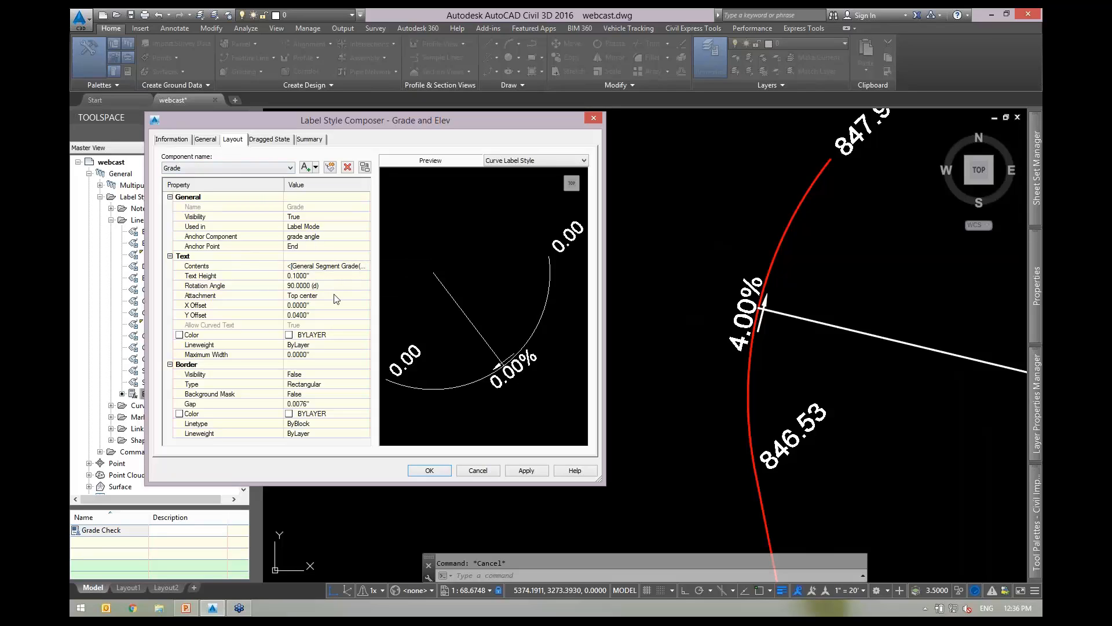
# Set the Grade text's Y offset to 0 and X offset to 0.0400", then select Arrow.
pyautogui.click(325, 314)
pyautogui.write('0')
pyautogui.press('Return')
pyautogui.click(308, 306)
pyautogui.press('BackSpace')
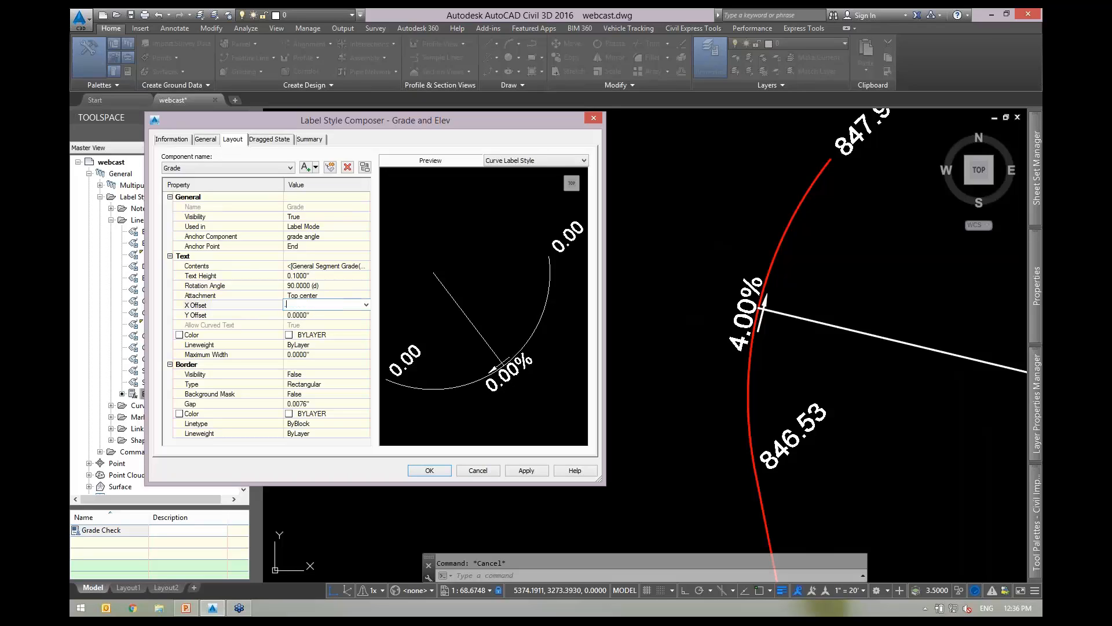
pyautogui.click(523, 471)
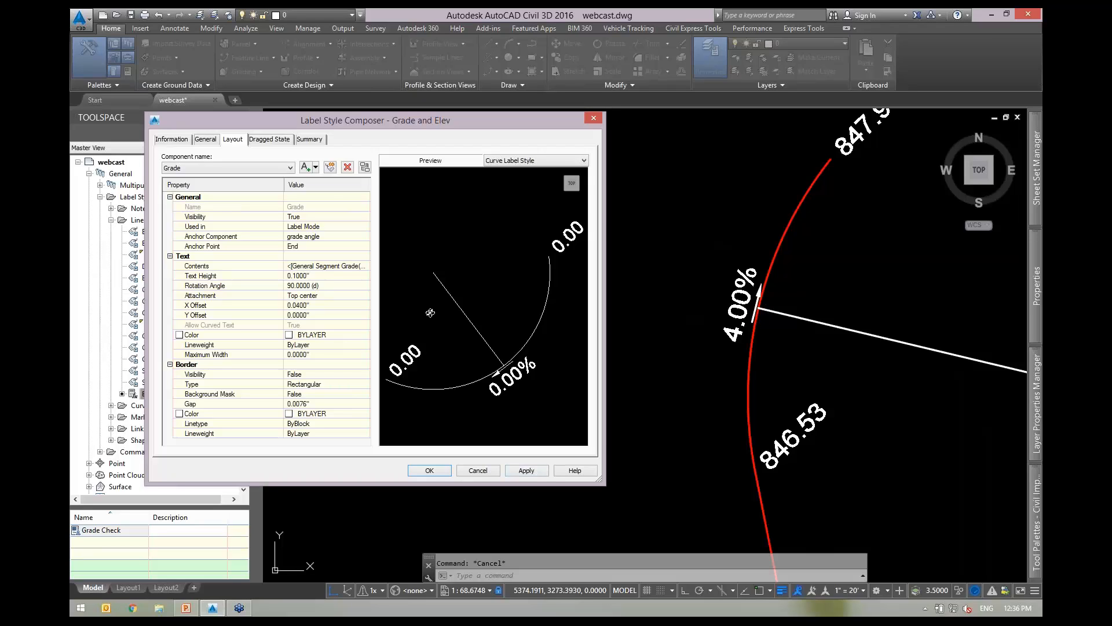
pyautogui.click(252, 168)
# Set the Arrow component's block height to 0.3000" and apply.
pyautogui.click(222, 175)
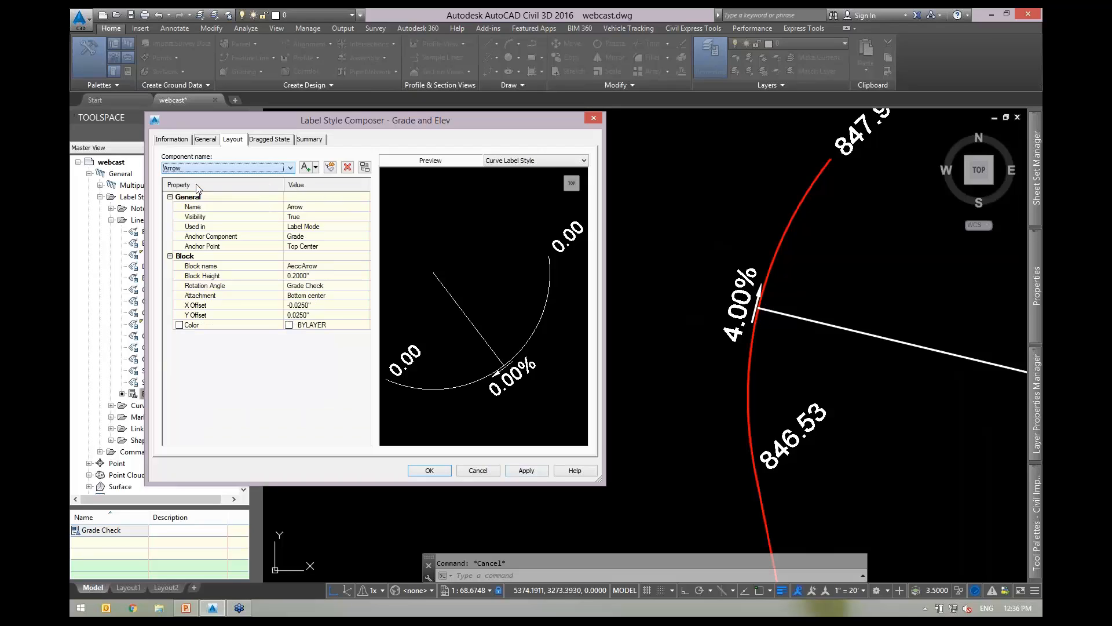
pyautogui.click(262, 237)
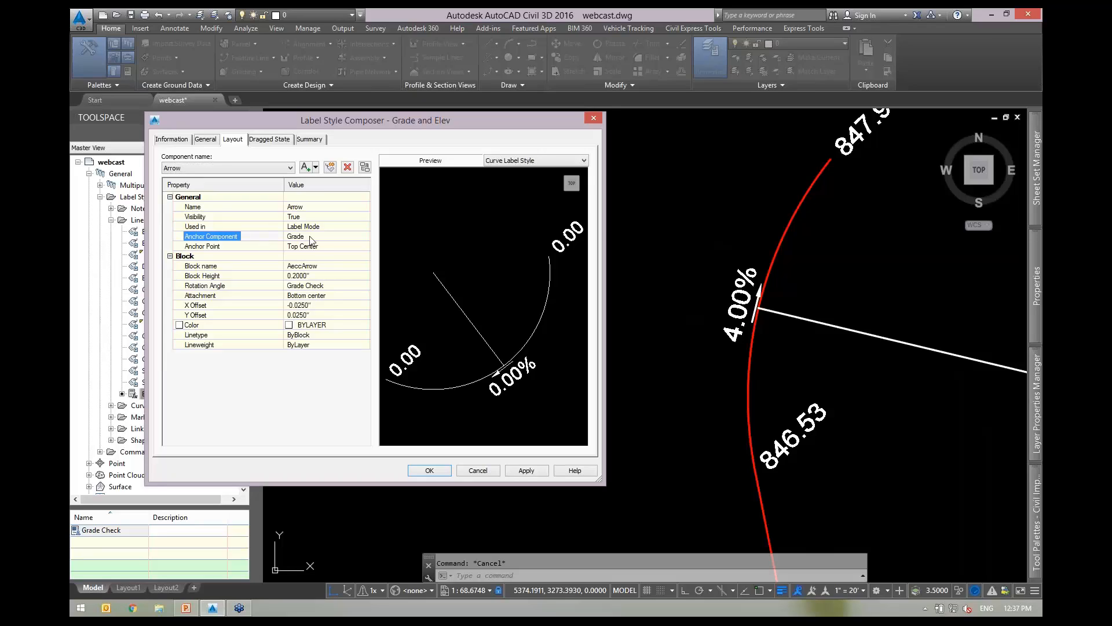
pyautogui.click(313, 247)
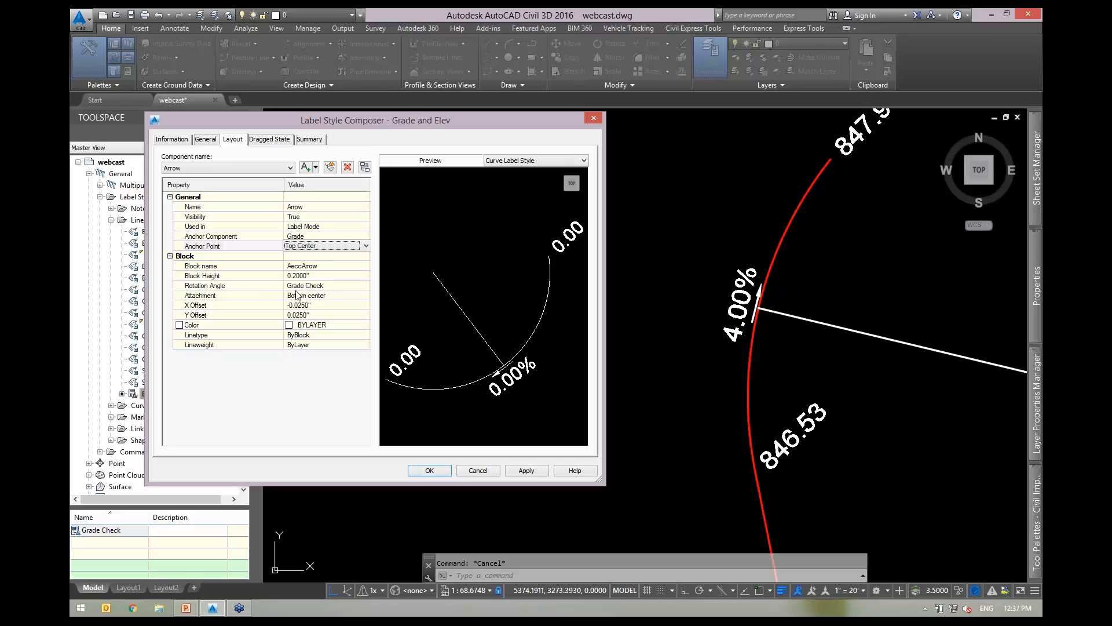
pyautogui.click(320, 273)
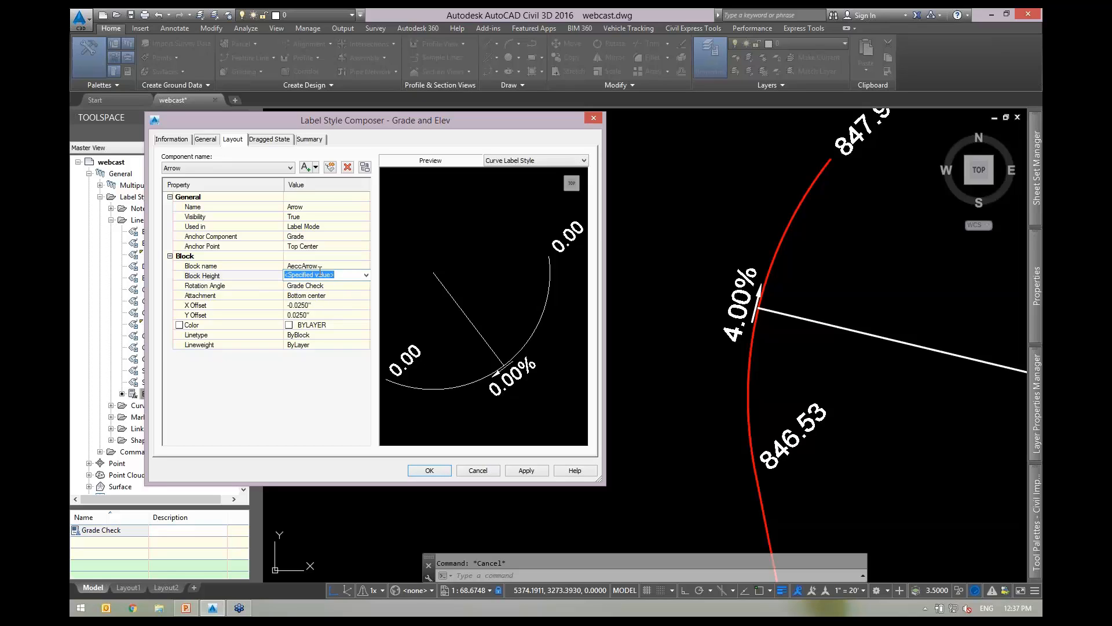
pyautogui.write('.3000"')
pyautogui.click(526, 470)
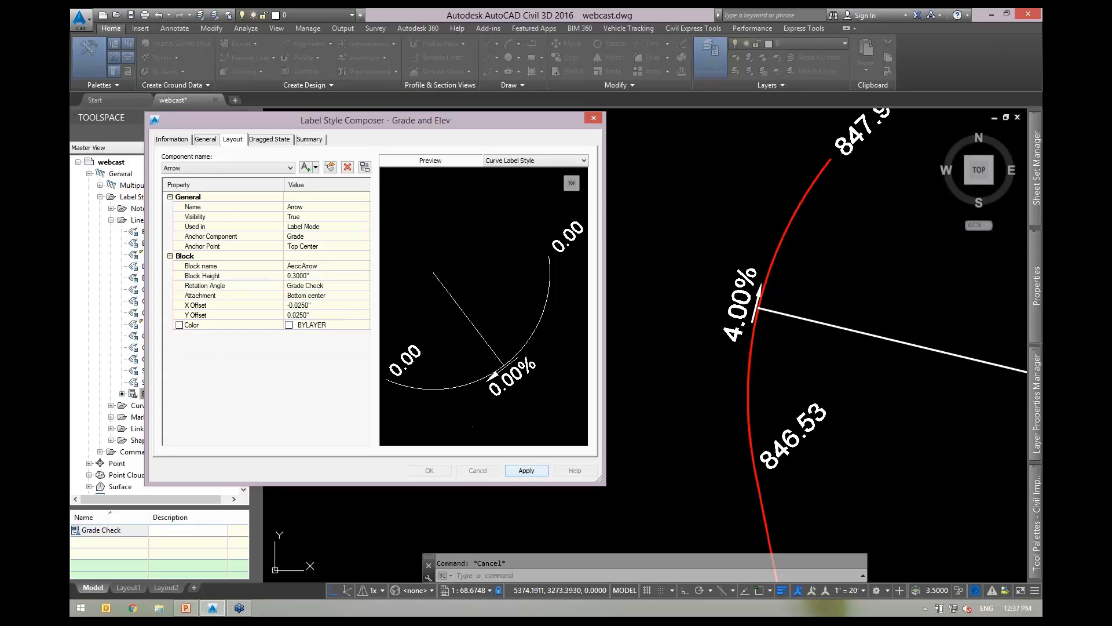
# Set the arrow's X offset to 0 and Y offset to 0.01".
pyautogui.click(315, 306)
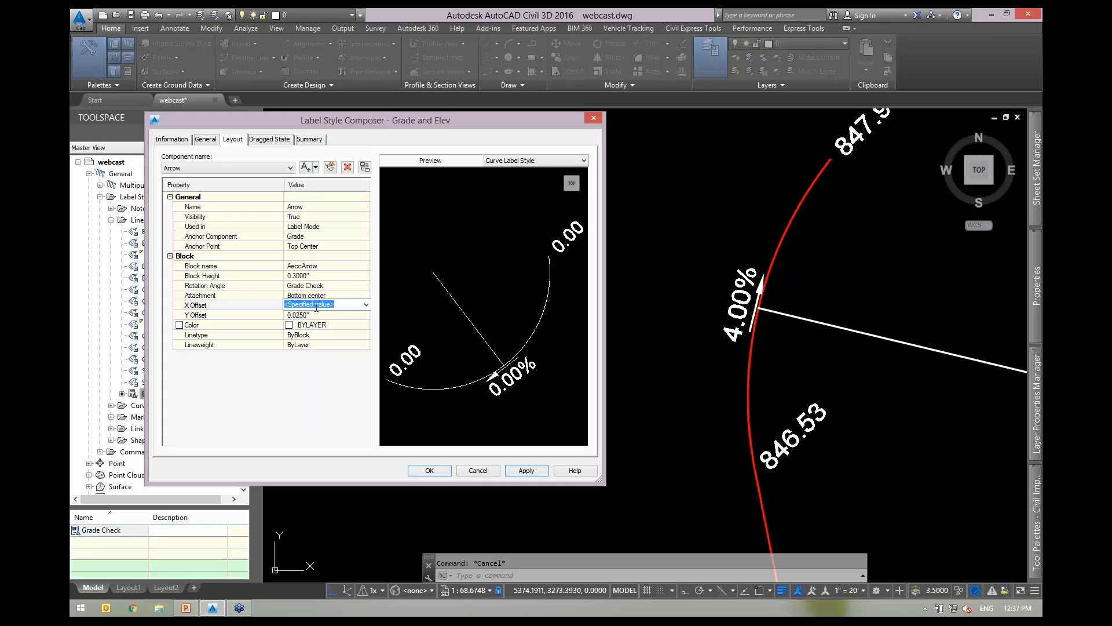
pyautogui.write('0')
pyautogui.click(530, 471)
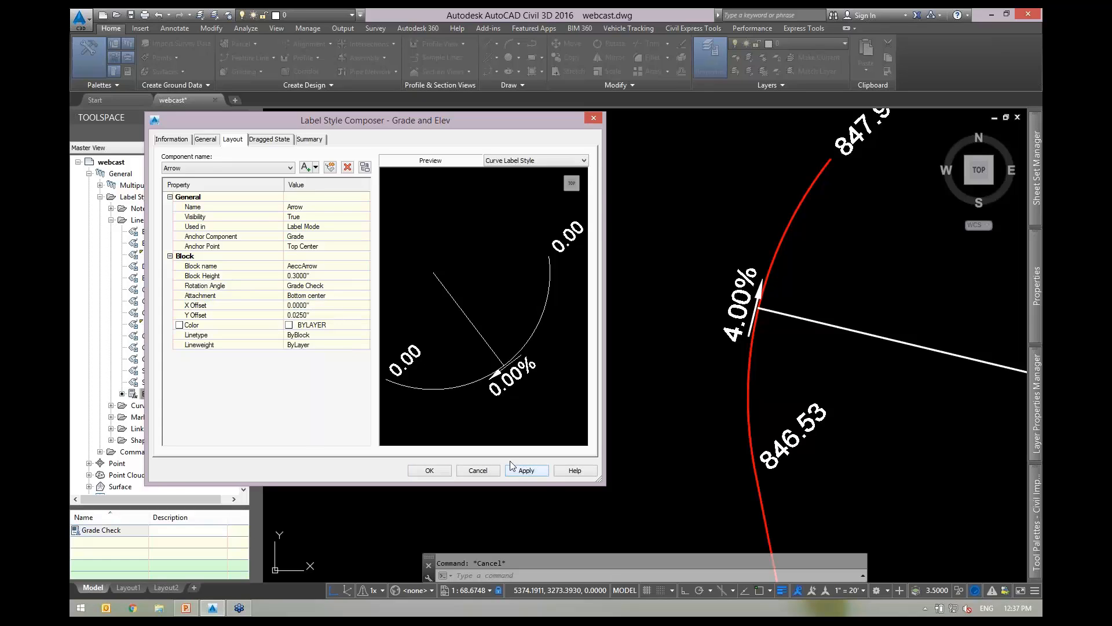
pyautogui.click(332, 316)
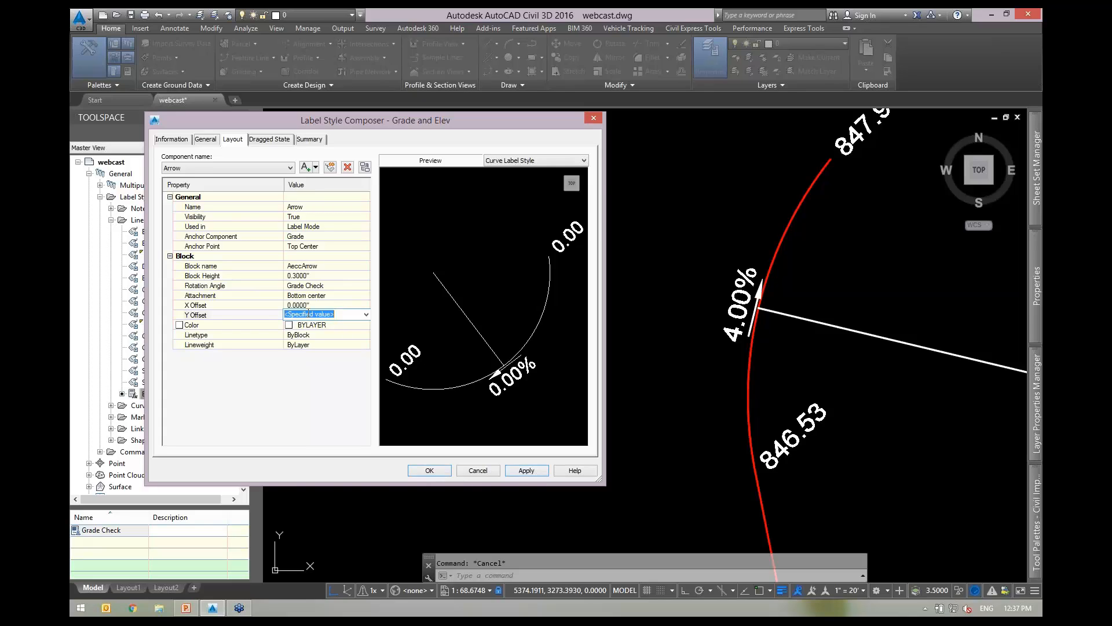
pyautogui.write('0.0000"')
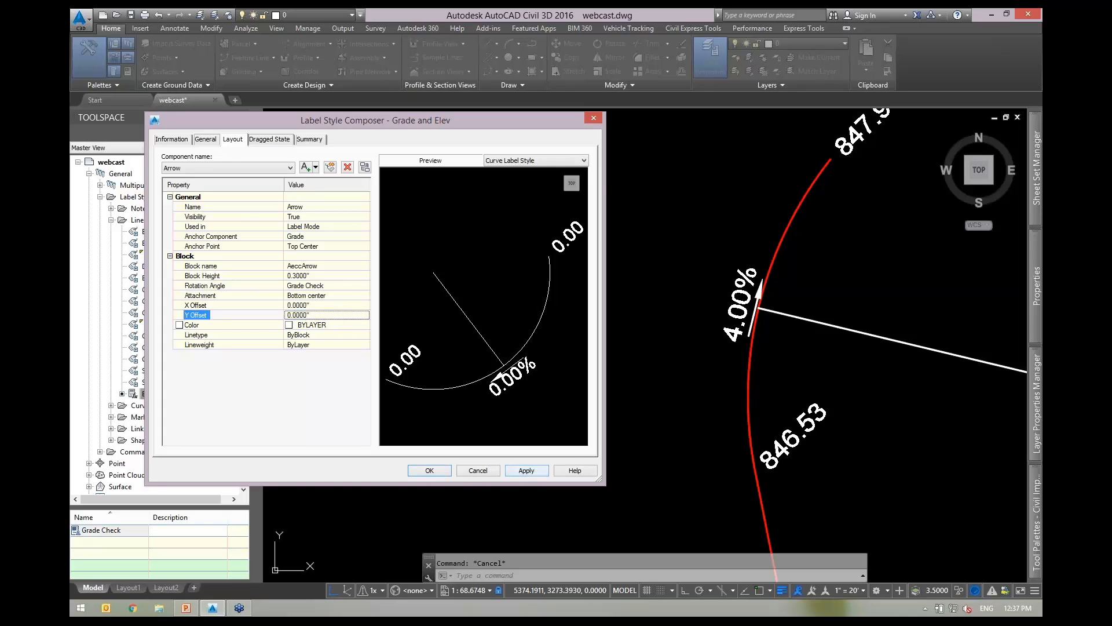
pyautogui.click(530, 472)
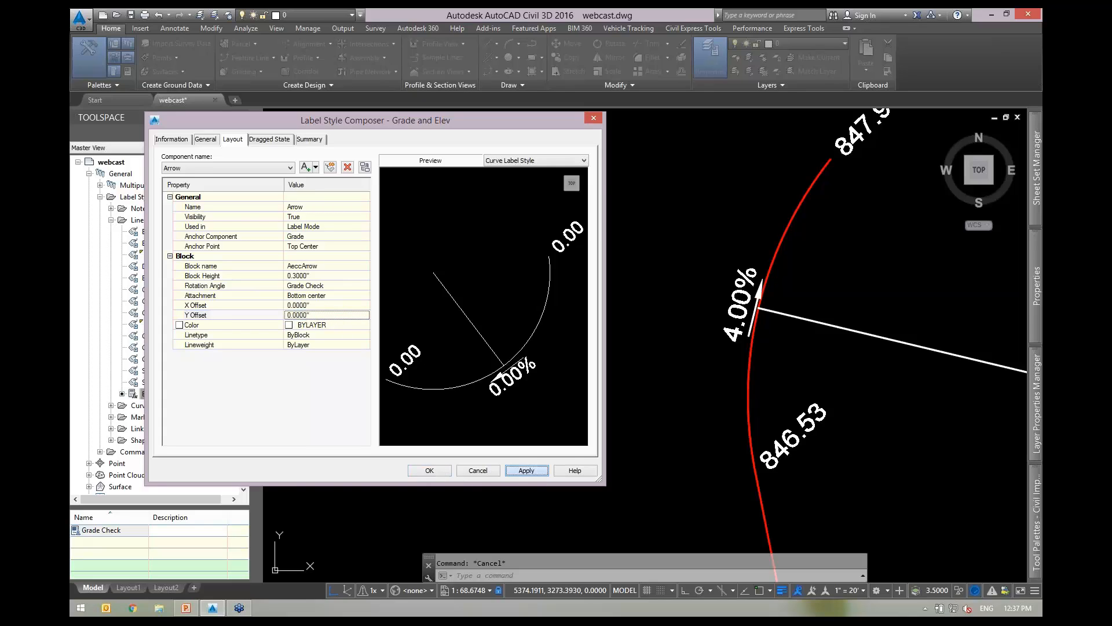
pyautogui.click(323, 315)
pyautogui.write('0')
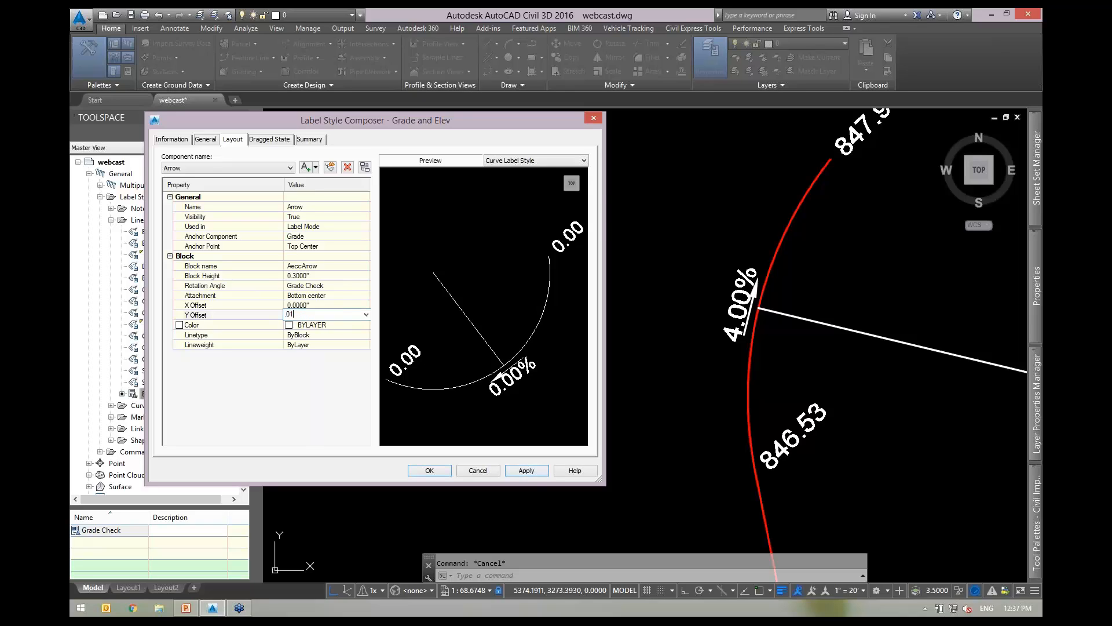
pyautogui.write('1')
pyautogui.click(525, 471)
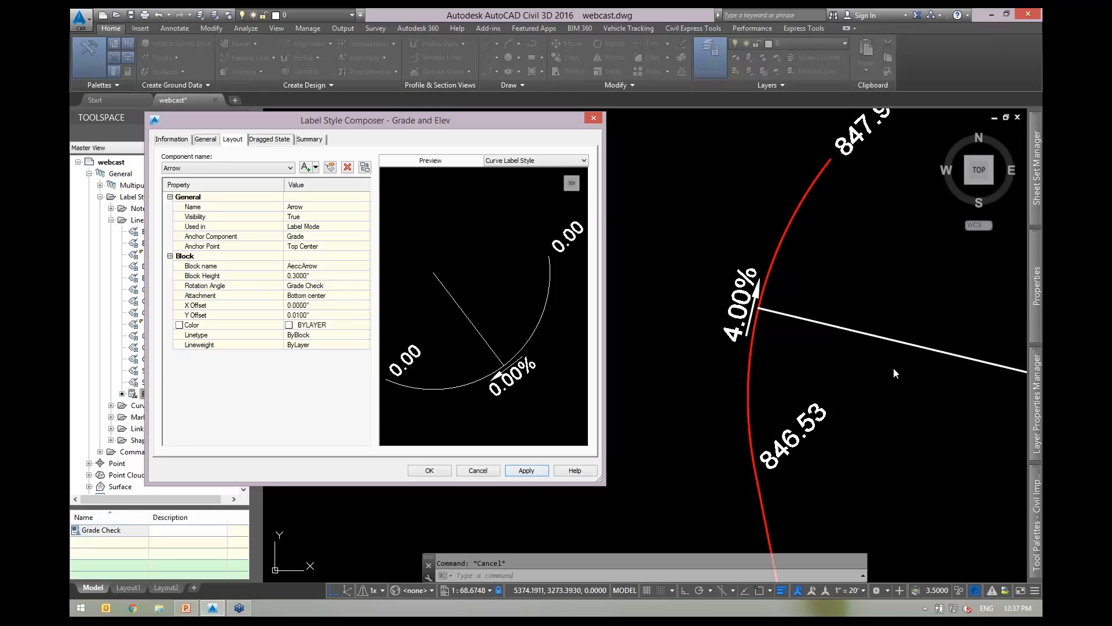
# Set the grade angle component's Visibility to False and save the style.
pyautogui.click(206, 167)
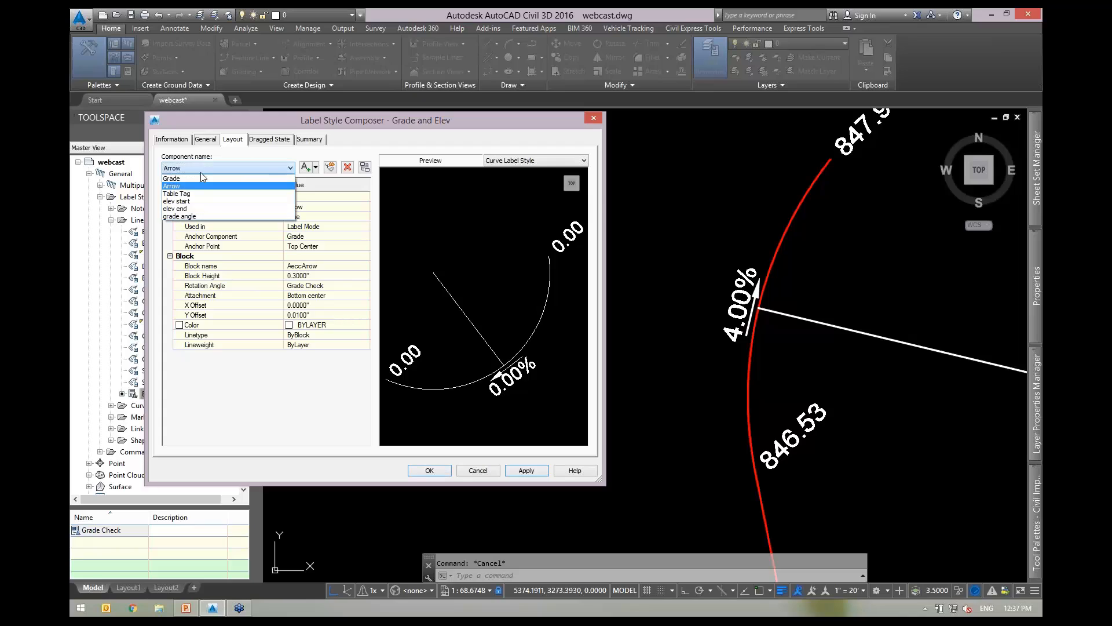
pyautogui.click(191, 217)
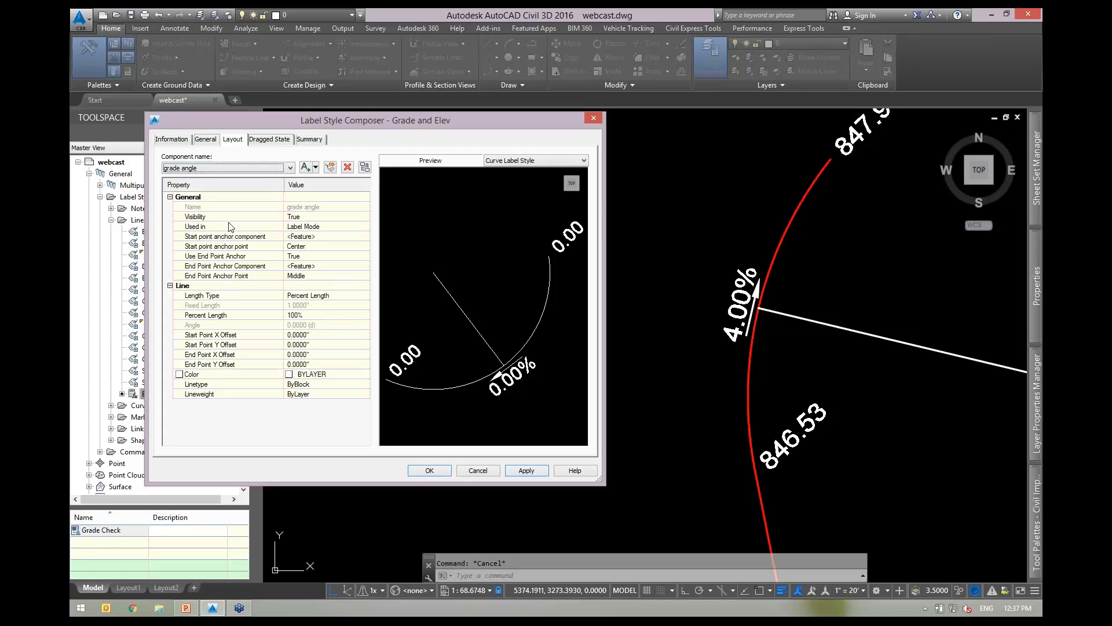
pyautogui.click(214, 217)
pyautogui.click(307, 217)
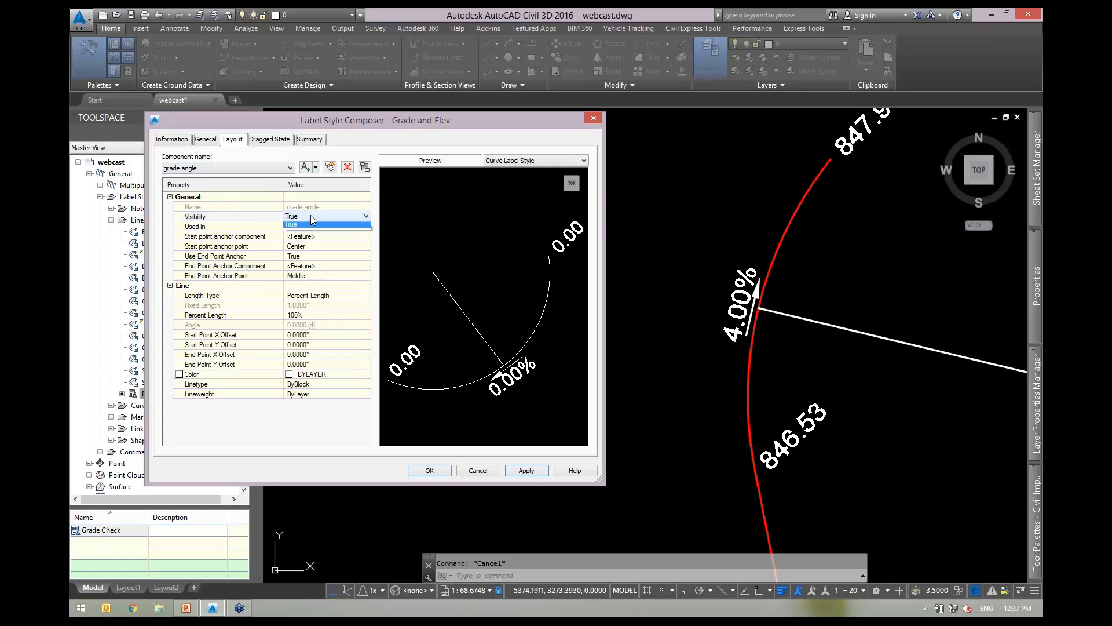
pyautogui.click(354, 231)
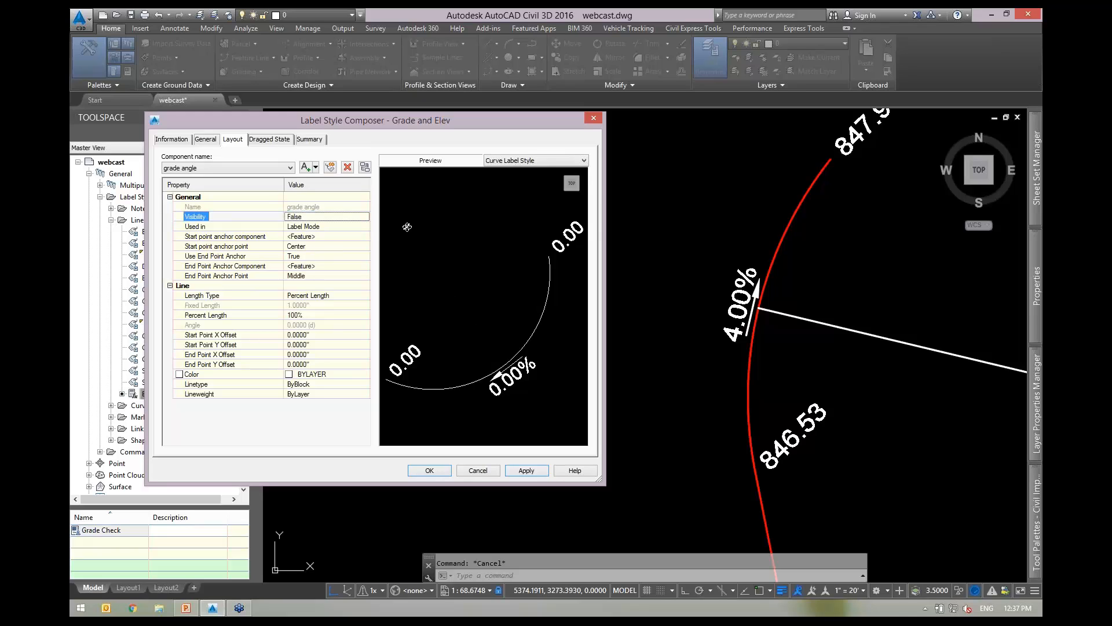
pyautogui.click(430, 470)
pyautogui.scroll(-4, 692, 301)
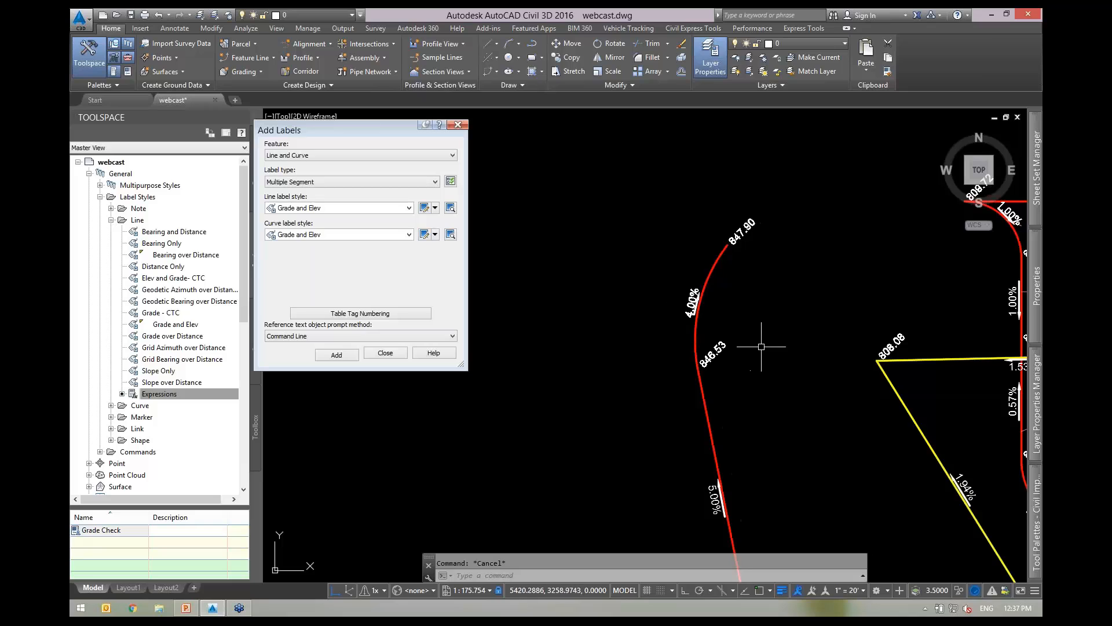
pyautogui.scroll(1, 727, 309)
# Drag the red feature line's top grip until the labelled grade reads 3.65%.
pyautogui.click(724, 269)
pyautogui.click(696, 234)
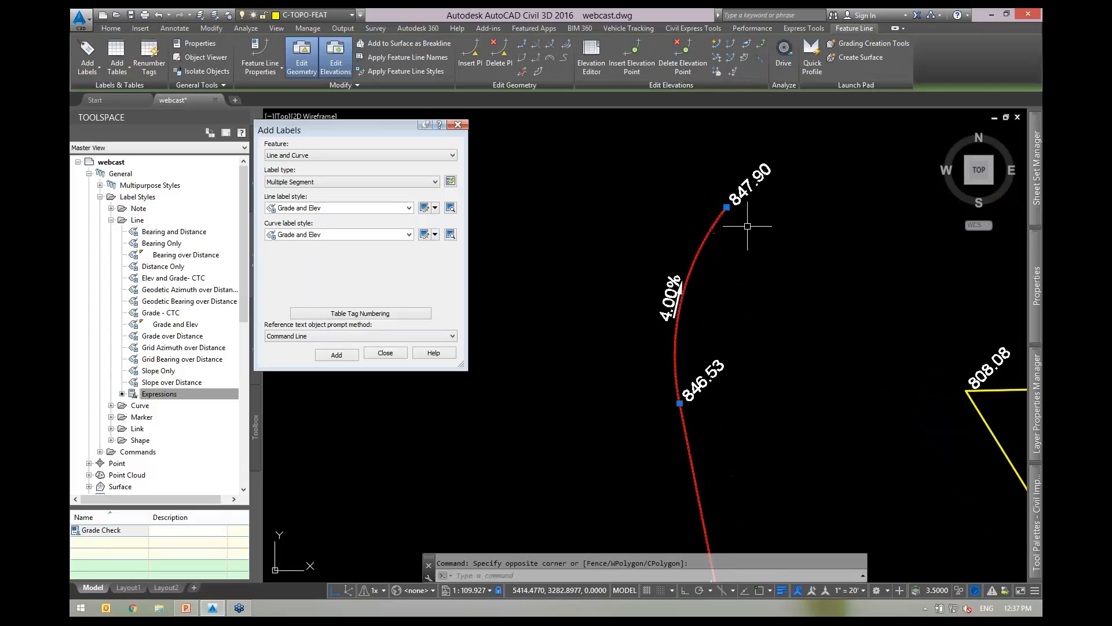
pyautogui.click(727, 207)
pyautogui.click(851, 219)
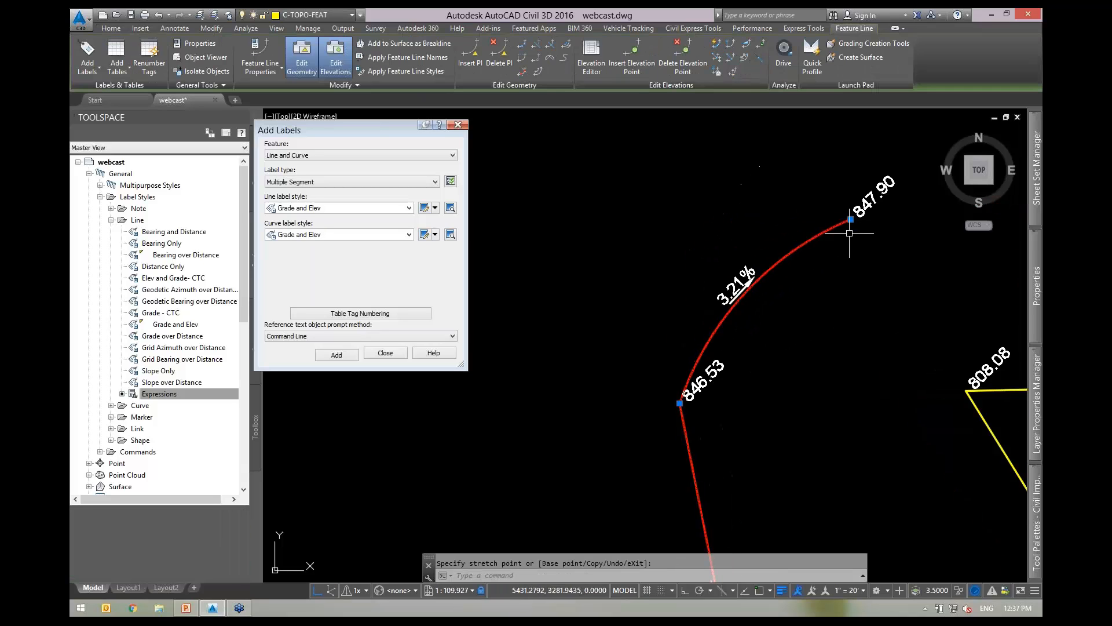
pyautogui.click(851, 219)
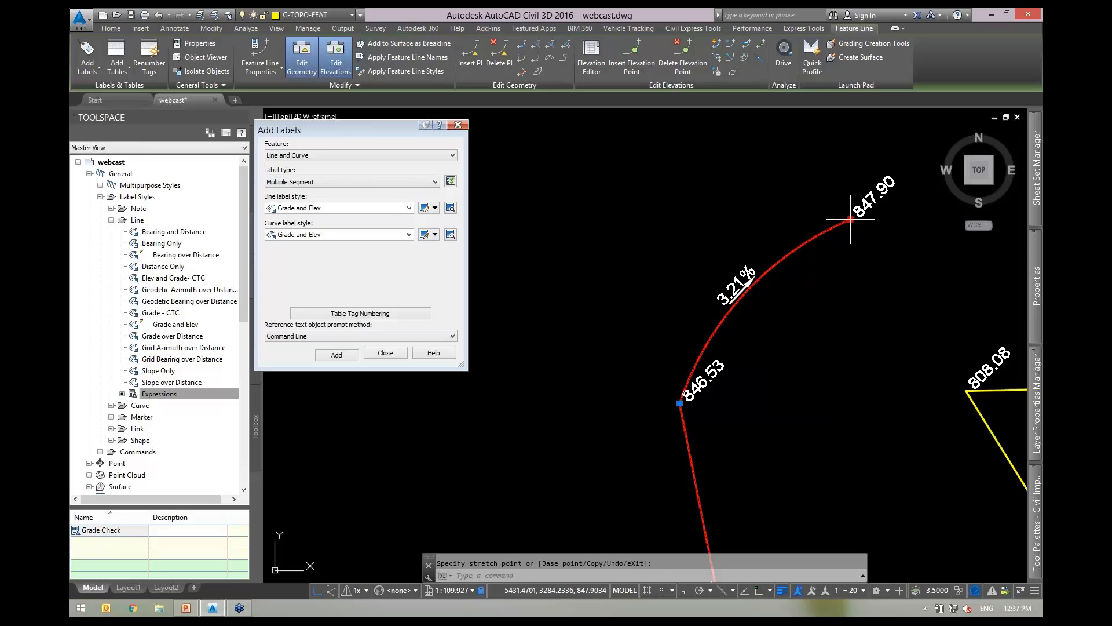
pyautogui.click(538, 208)
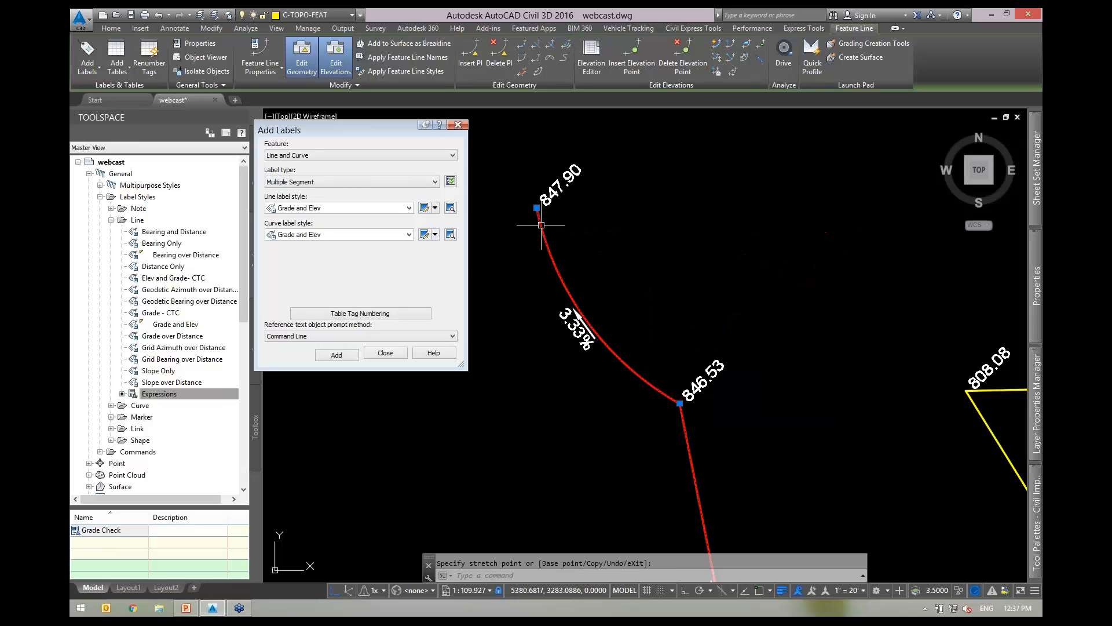
pyautogui.click(537, 207)
pyautogui.click(749, 193)
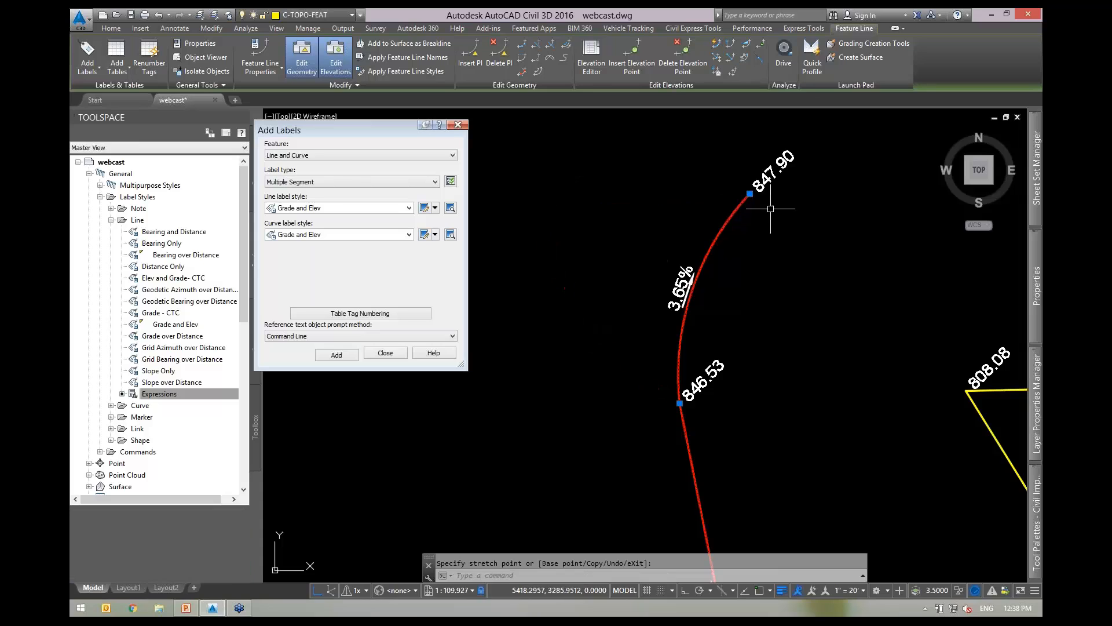
pyautogui.scroll(2, 718, 306)
pyautogui.moveTo(736, 318); pyautogui.dragTo(691, 327, button='middle')
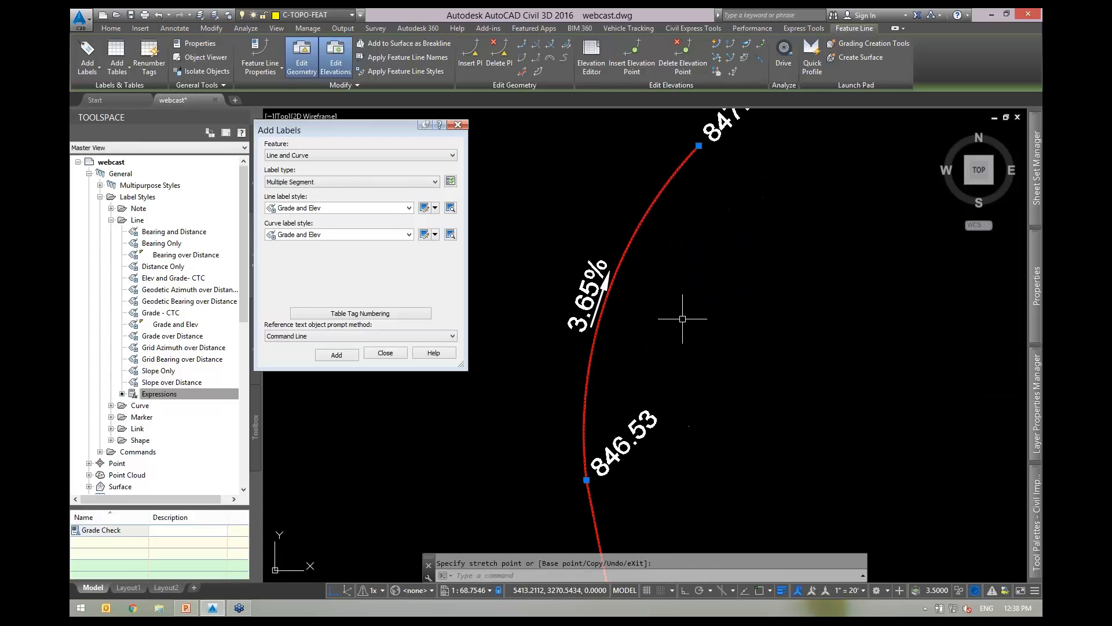
pyautogui.press('Escape')
pyautogui.press('Escape')
# Check the feature line with Quick Elevation Edit, confirming 847.90, 846.53 and 3.65%.
pyautogui.click(728, 251)
pyautogui.click(705, 224)
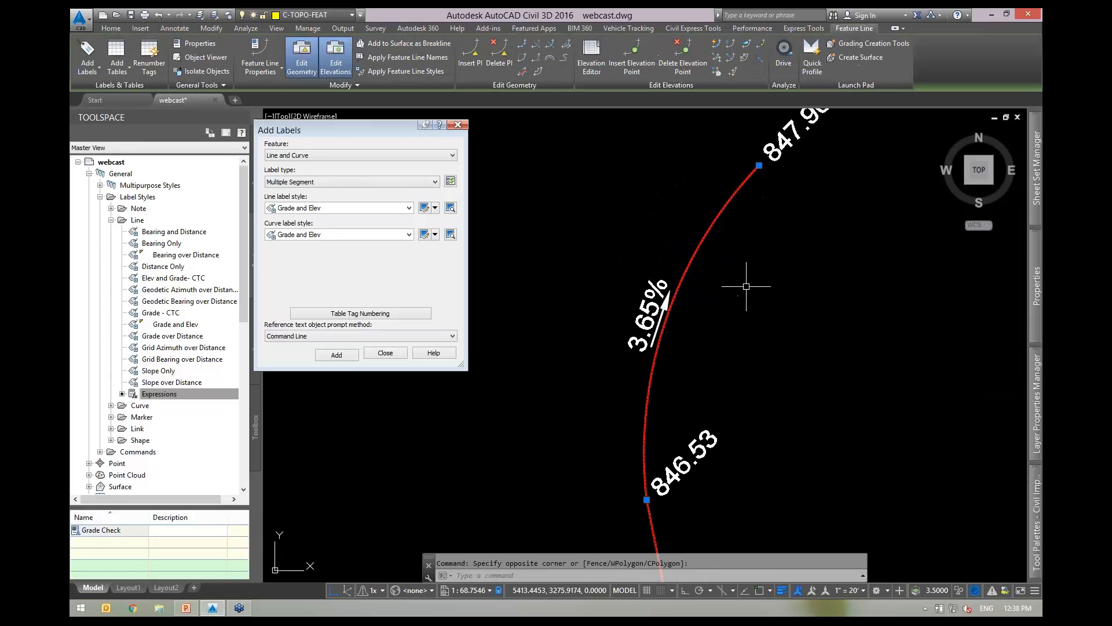
pyautogui.click(715, 44)
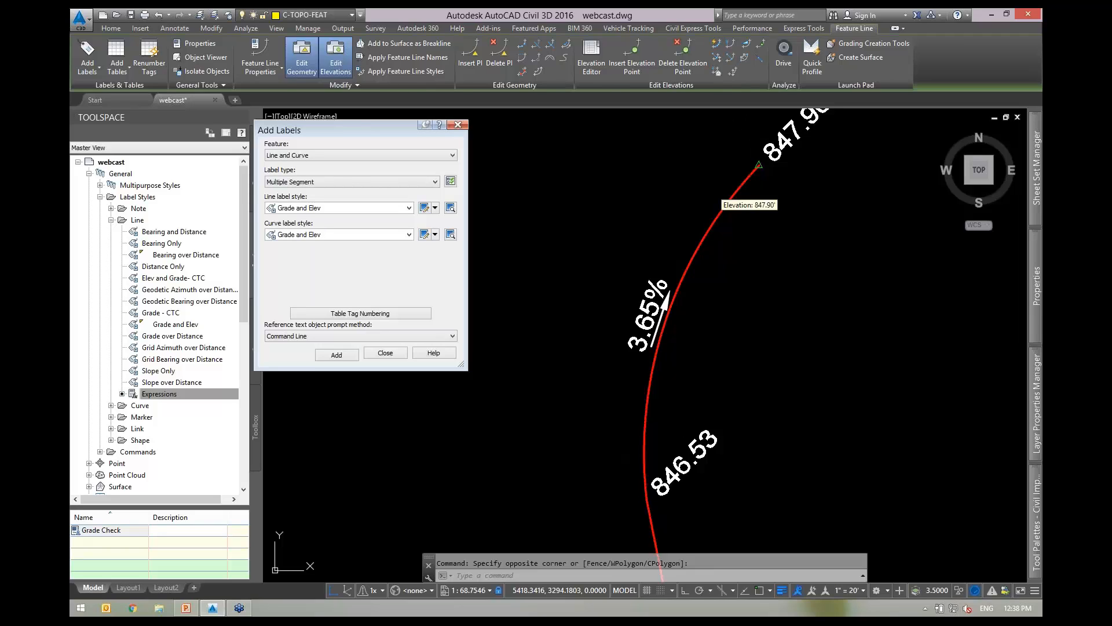
pyautogui.scroll(-2, 652, 499)
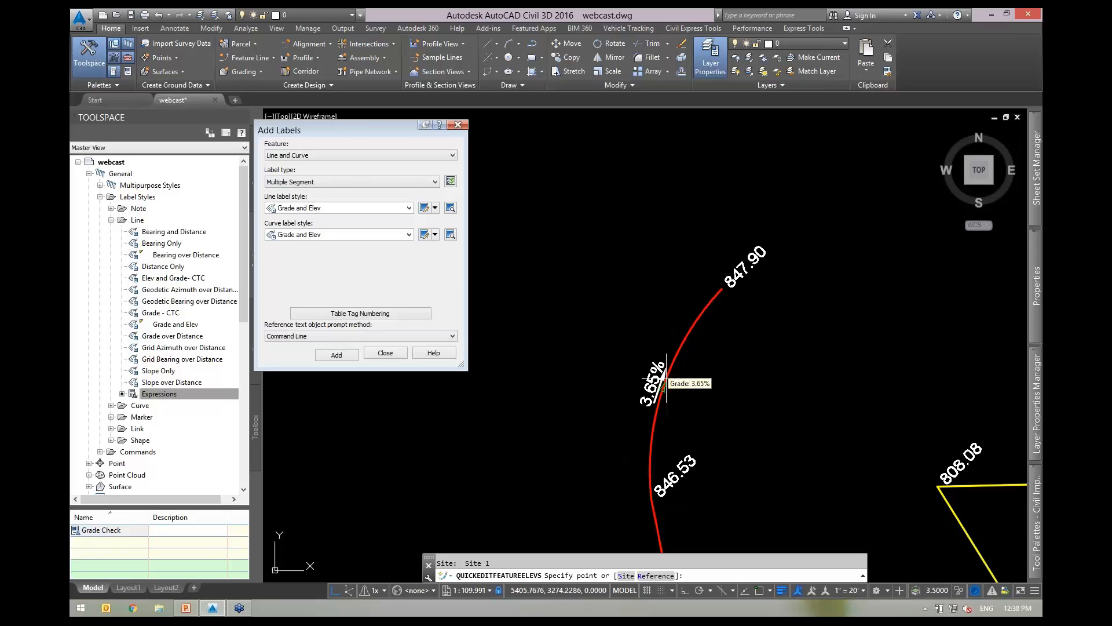
pyautogui.scroll(2, 681, 397)
pyautogui.moveTo(691, 391); pyautogui.dragTo(701, 332, button='middle')
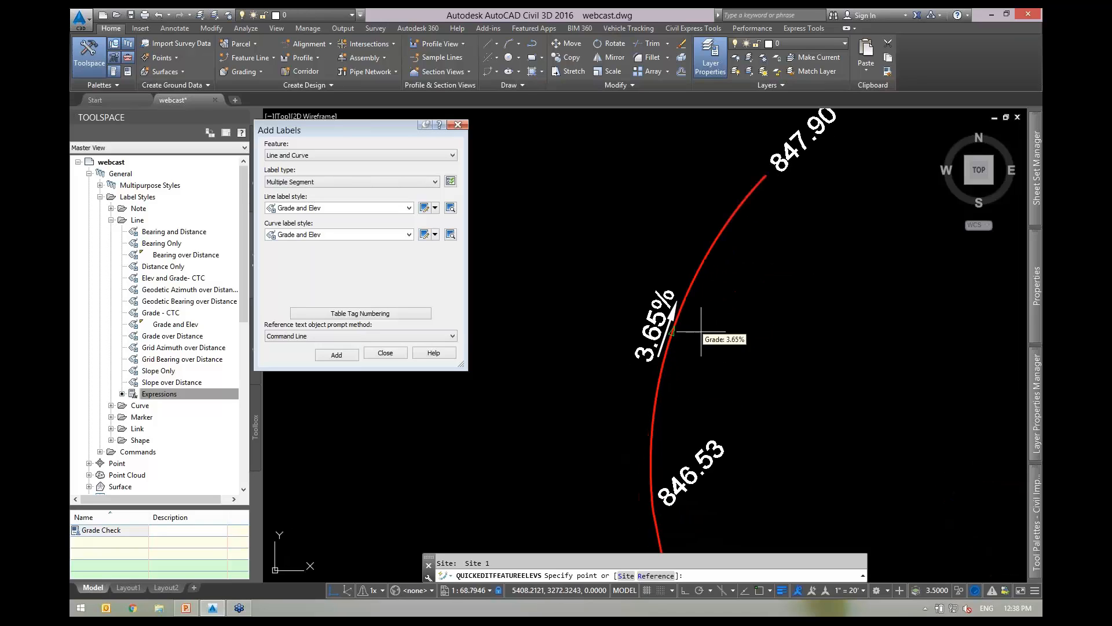
pyautogui.press('Escape')
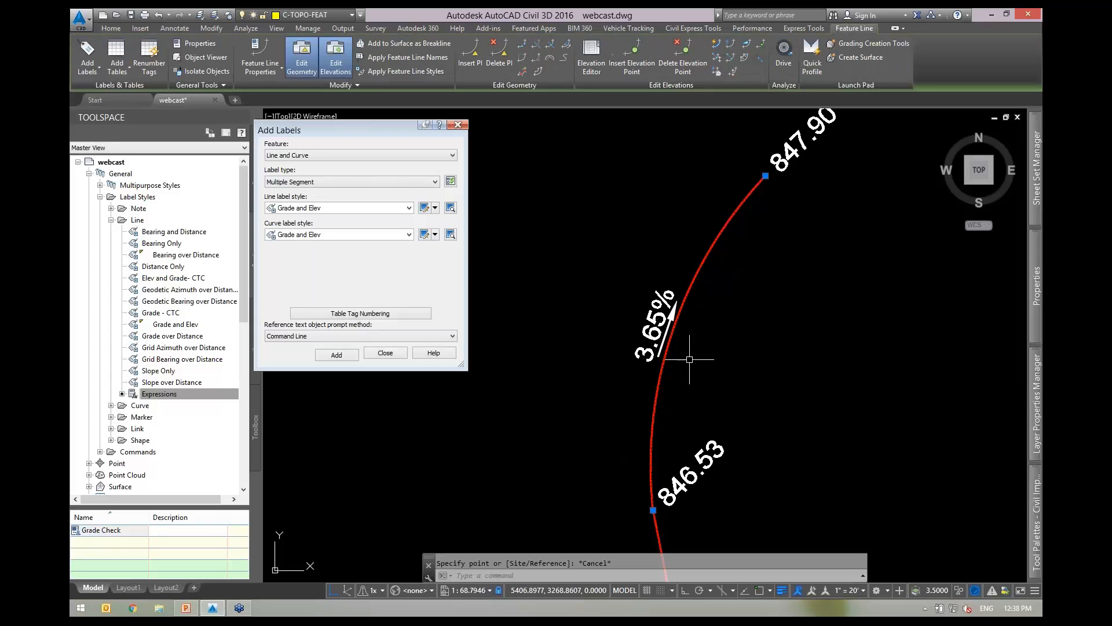
# Reopen the Grade and Elev label style and select the Arrow component.
pyautogui.click(424, 236)
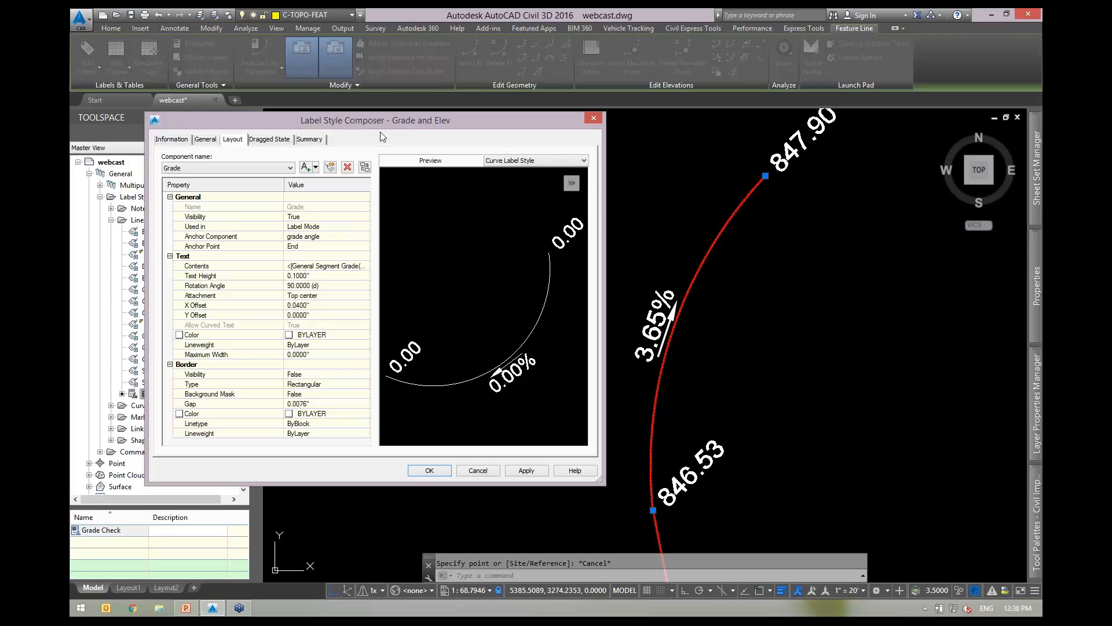
pyautogui.moveTo(384, 123); pyautogui.dragTo(398, 99)
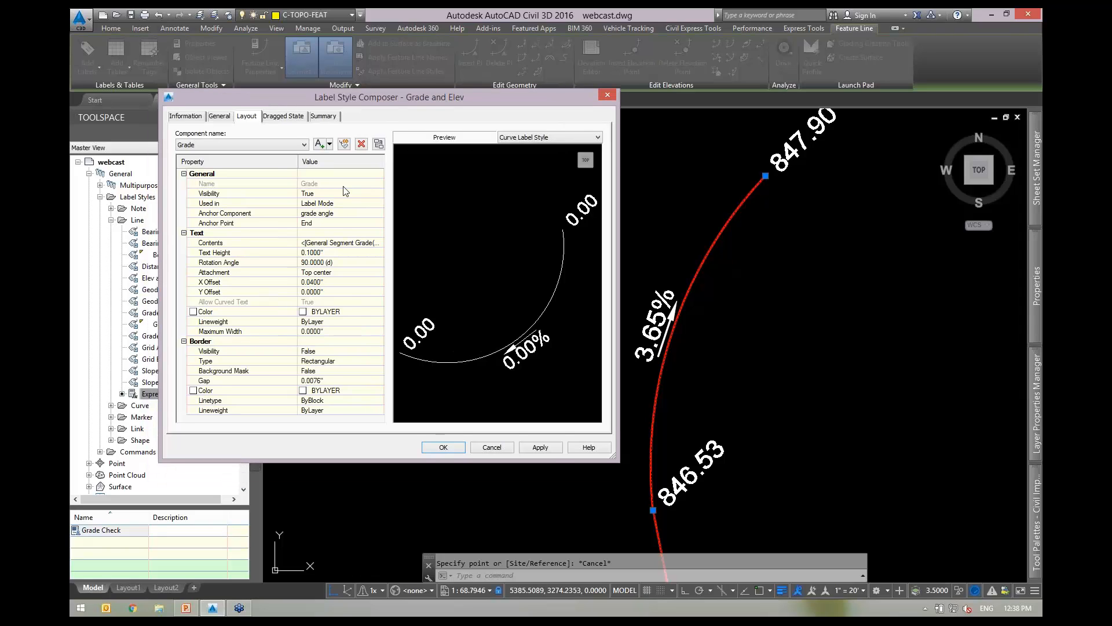
pyautogui.click(244, 144)
pyautogui.click(217, 165)
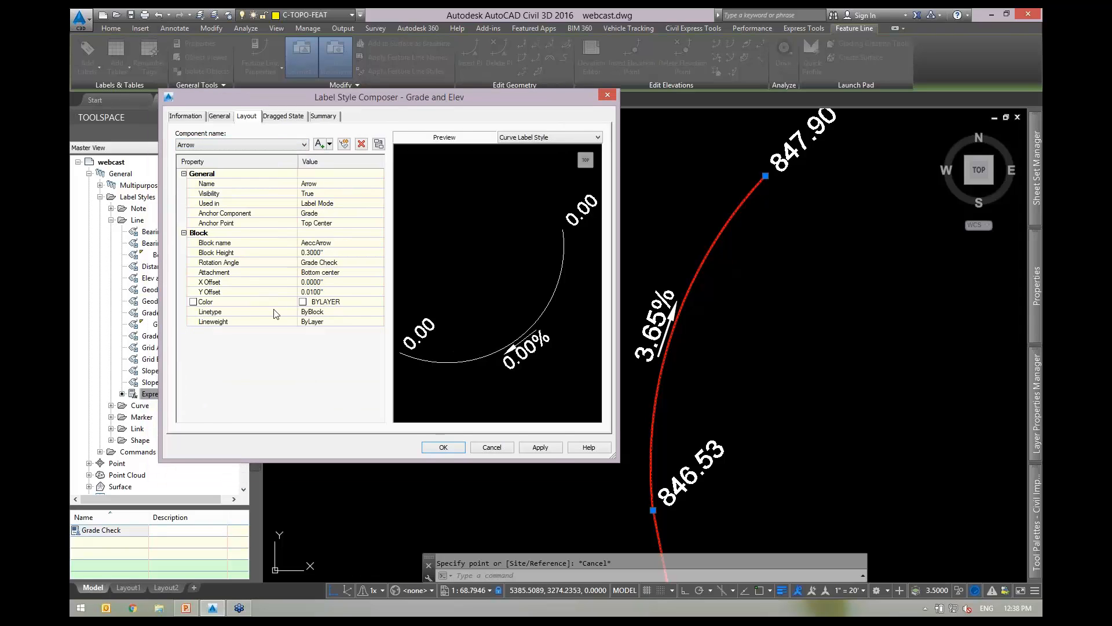
# Try a Bottom Center arrow anchor, restore Top Center, then list the text components.
pyautogui.click(342, 225)
pyautogui.click(338, 223)
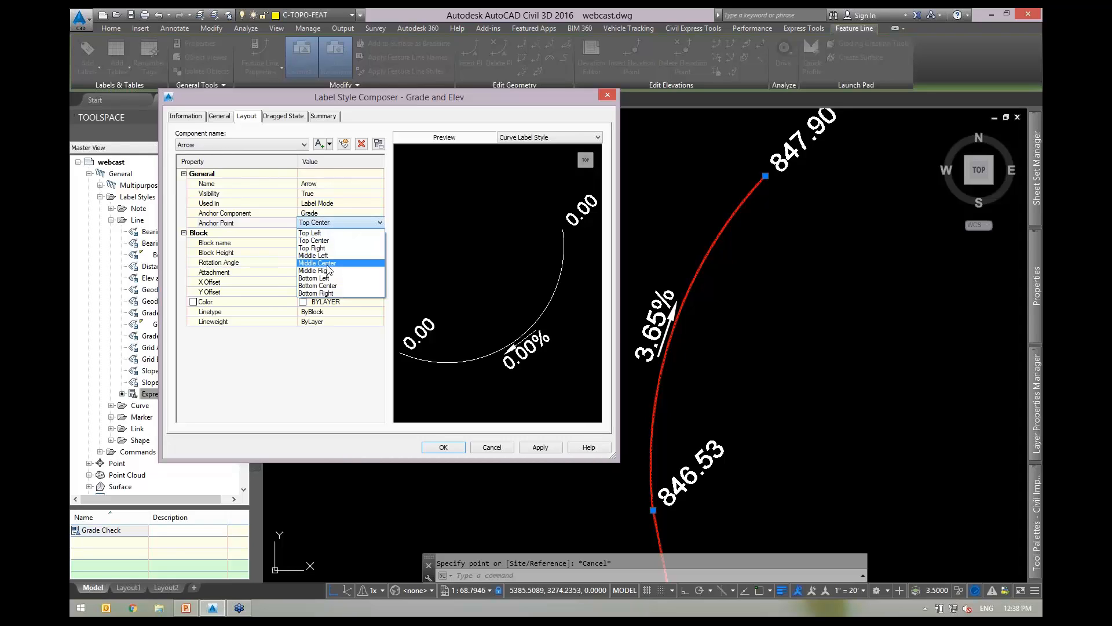
pyautogui.click(324, 285)
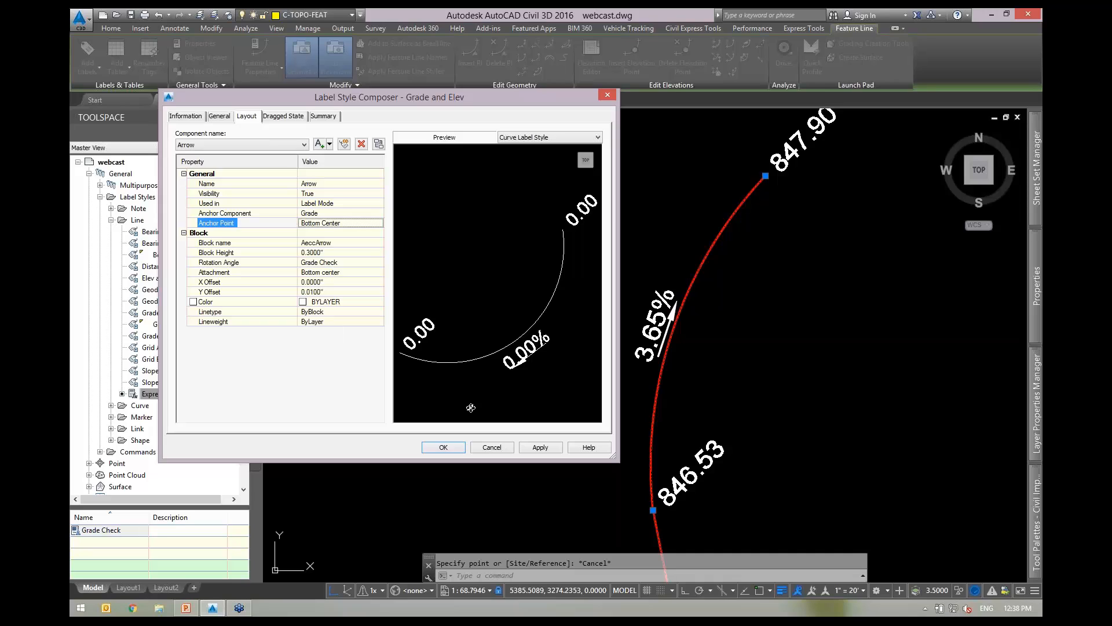
pyautogui.click(541, 447)
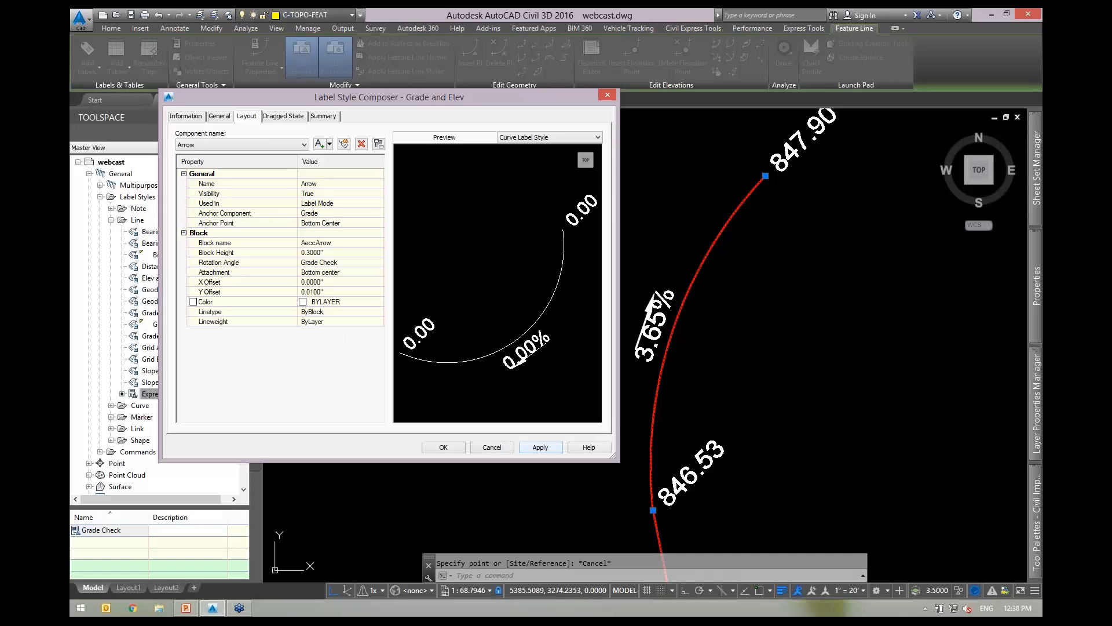
pyautogui.click(339, 223)
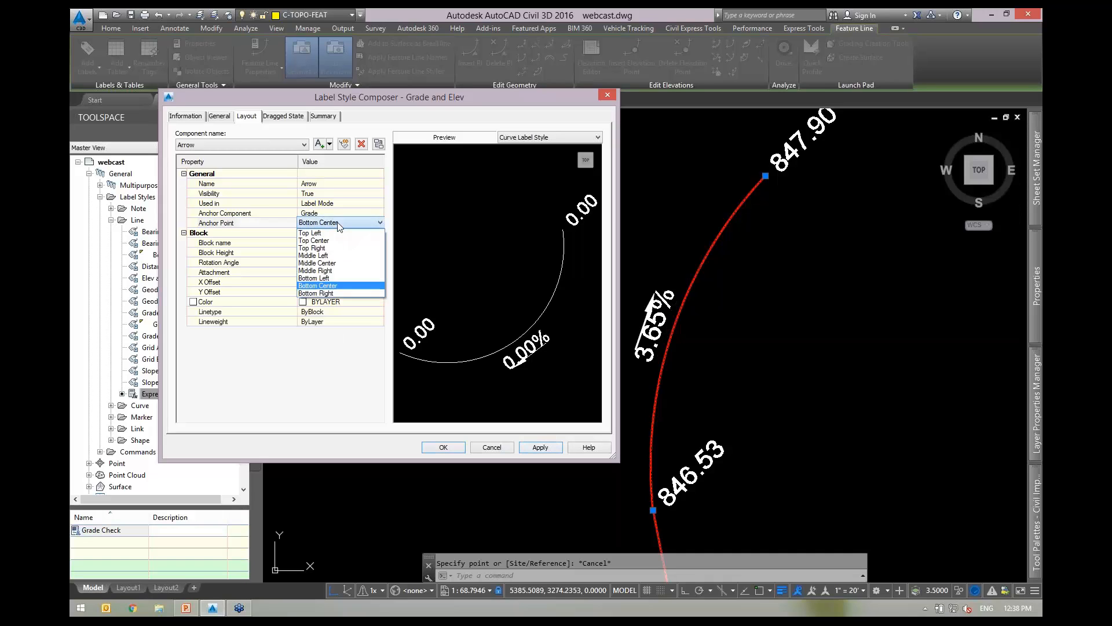
pyautogui.click(324, 242)
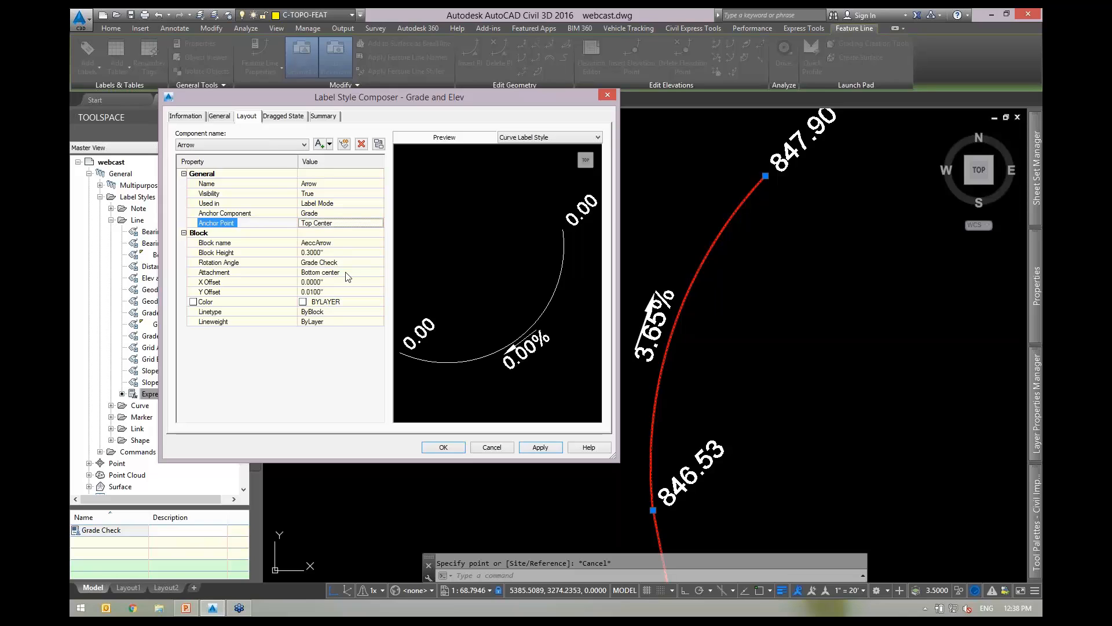
pyautogui.click(540, 448)
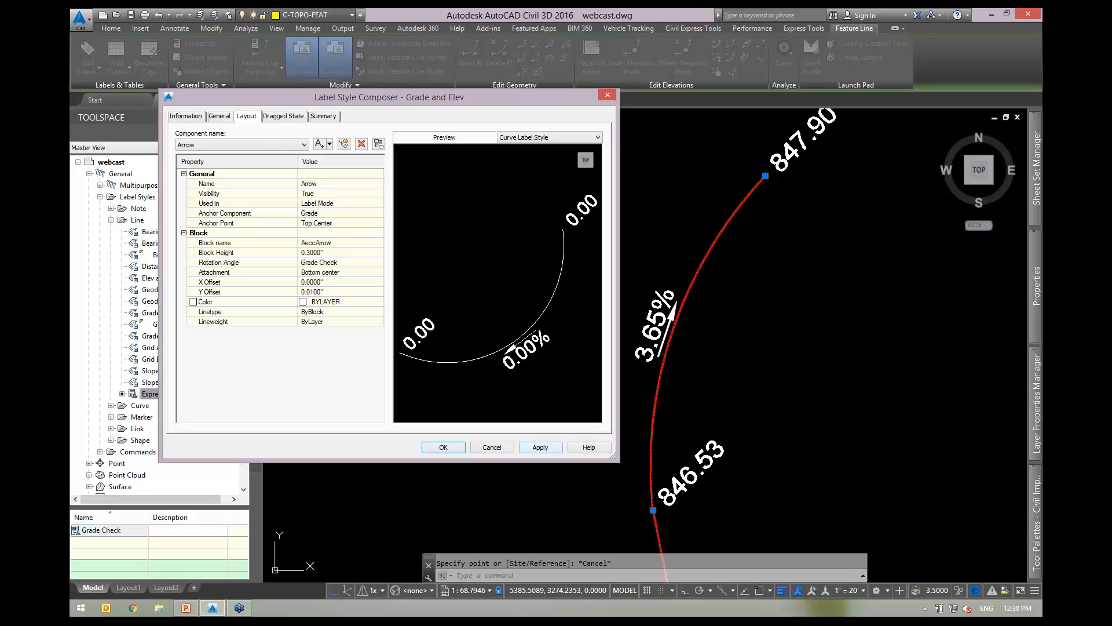
pyautogui.click(233, 145)
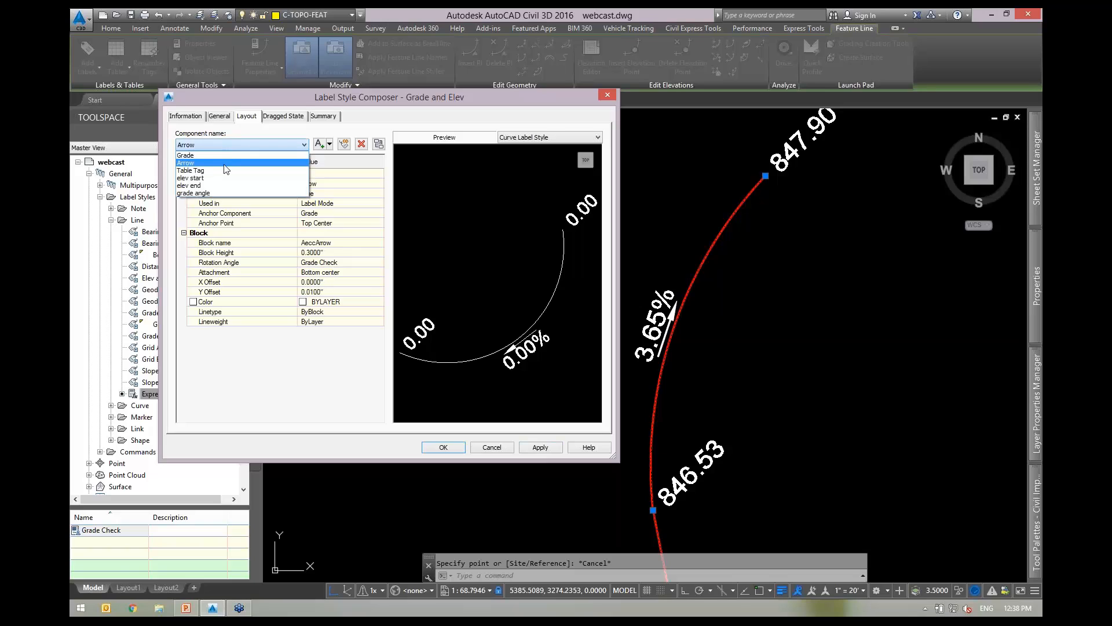
# Give the Grade text component a 270° rotation and a -0.0400" X offset, then accept the style.
pyautogui.click(212, 155)
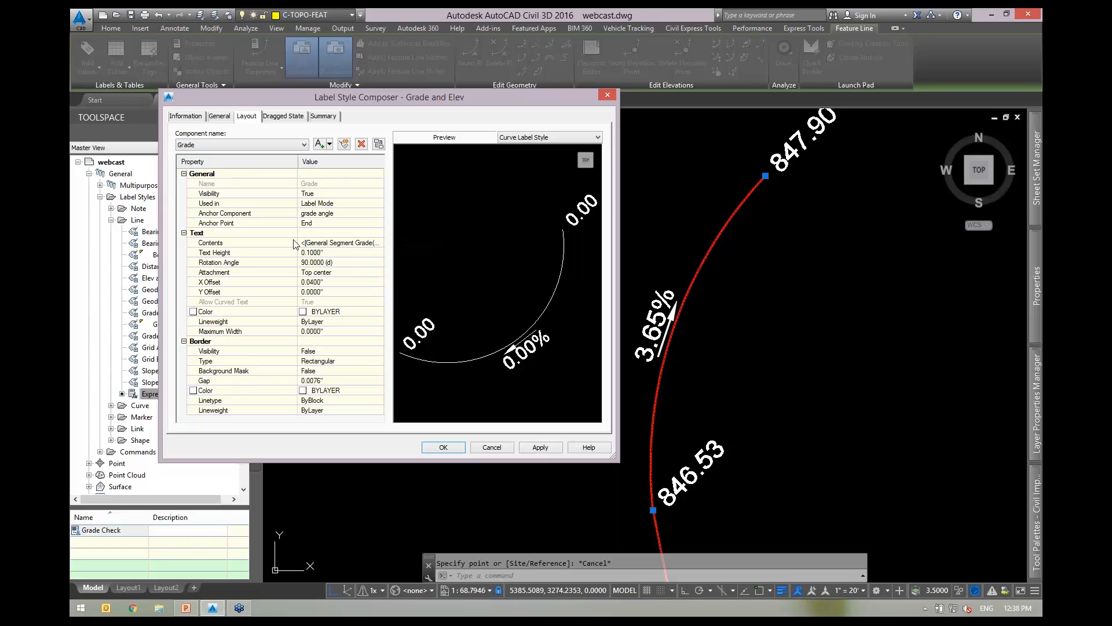
pyautogui.click(249, 264)
pyautogui.click(326, 264)
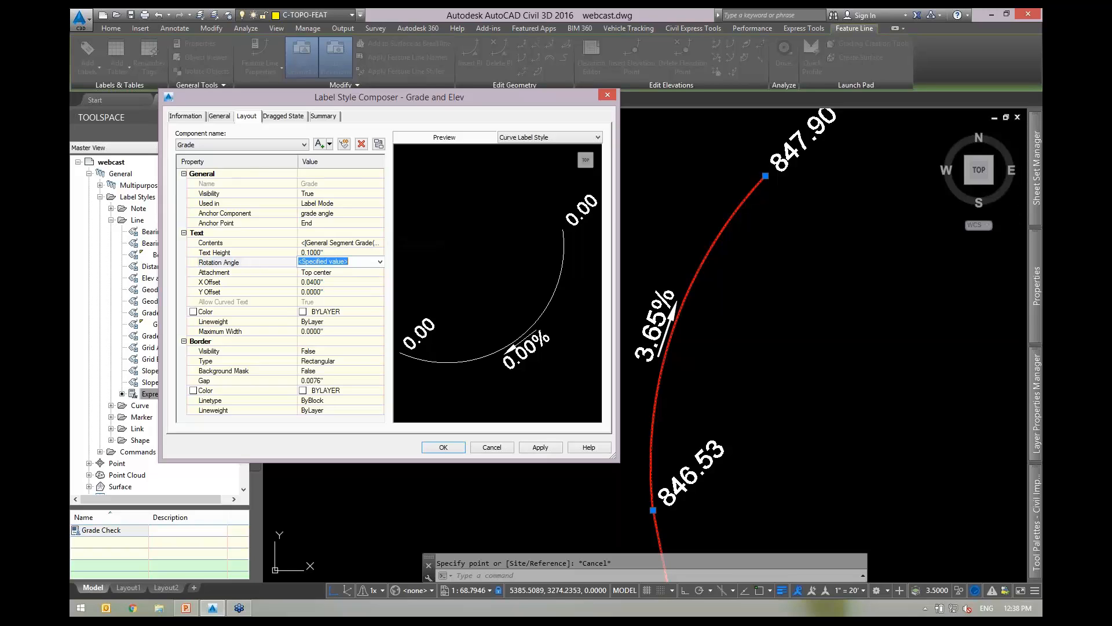
pyautogui.write('270')
pyautogui.click(541, 448)
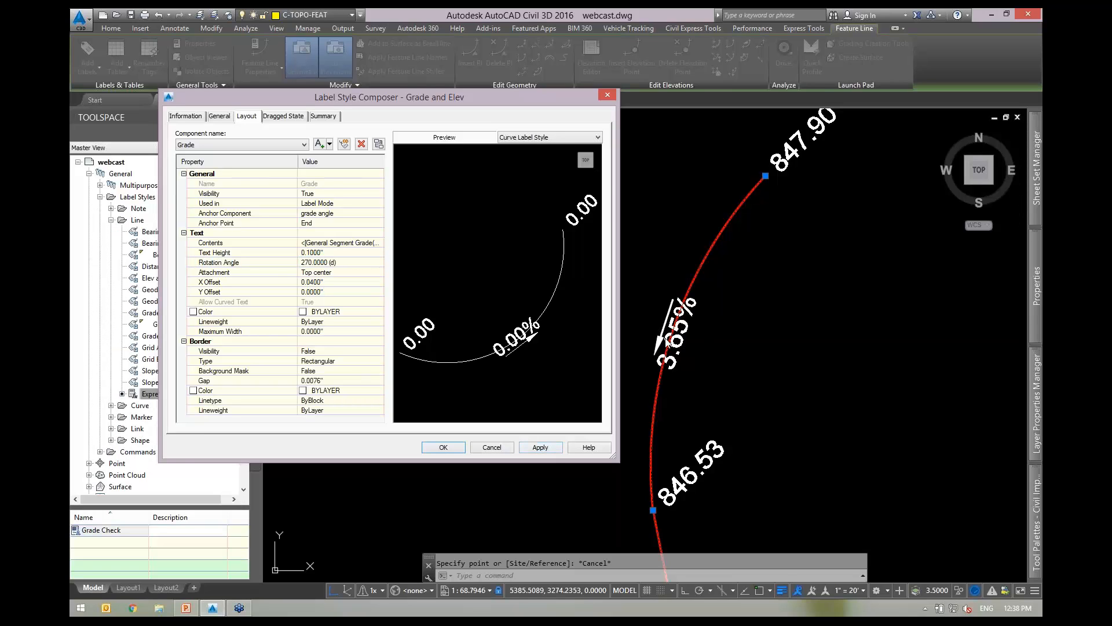
pyautogui.click(336, 281)
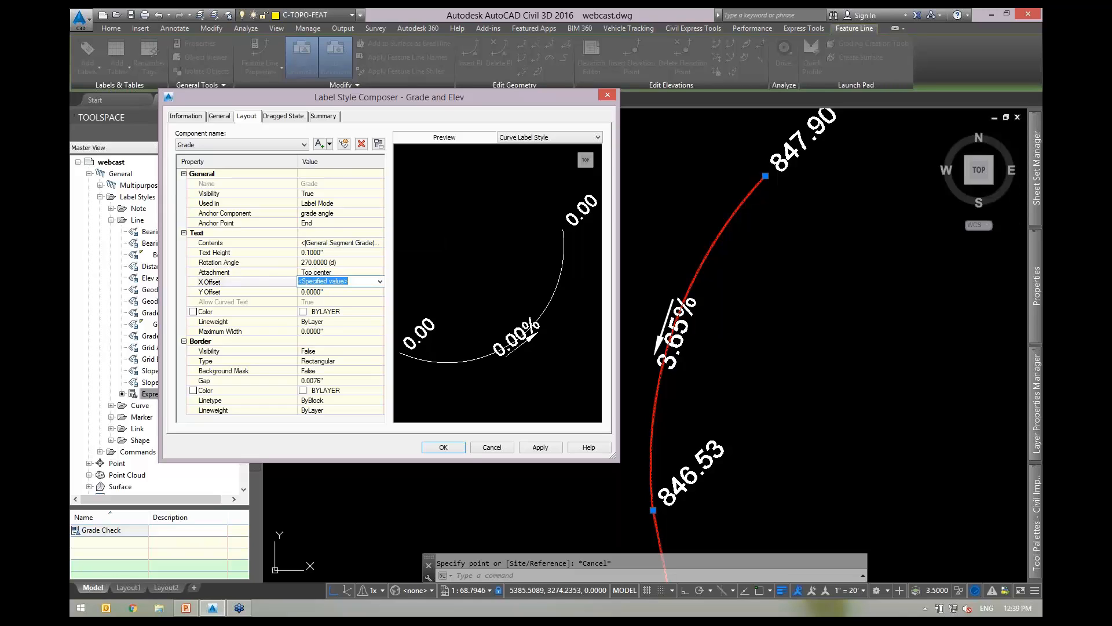
pyautogui.write('-0.04')
pyautogui.click(537, 447)
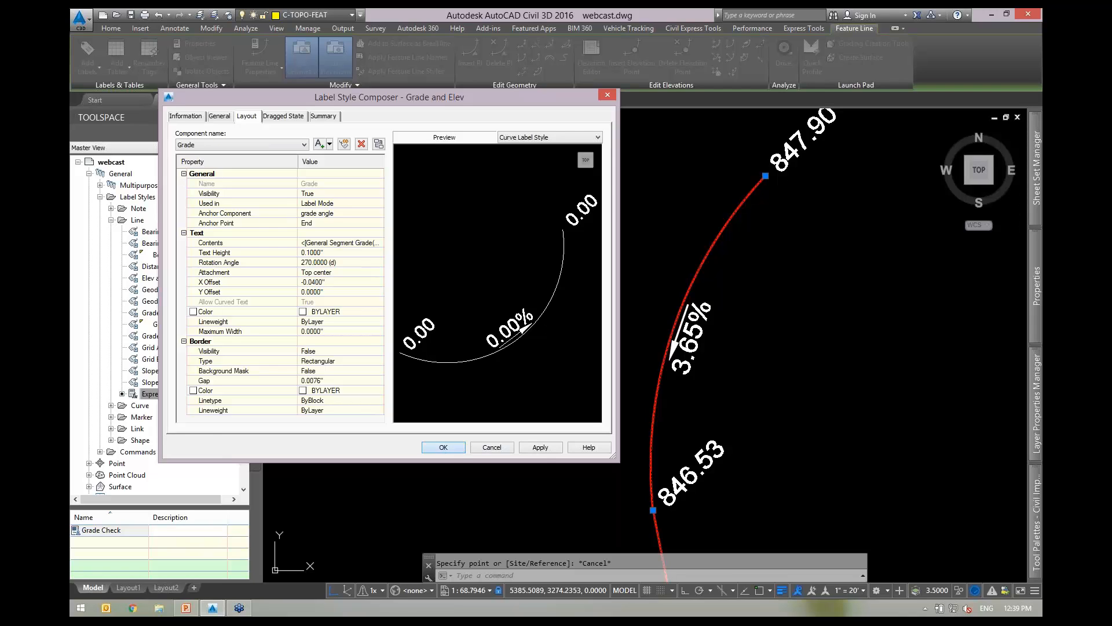
pyautogui.click(443, 447)
# Regrade the red arc segment to -2% with Quick Elevation Edit, dropping its upper end to 845.78.
pyautogui.press('Escape')
pyautogui.click(738, 243)
pyautogui.click(714, 213)
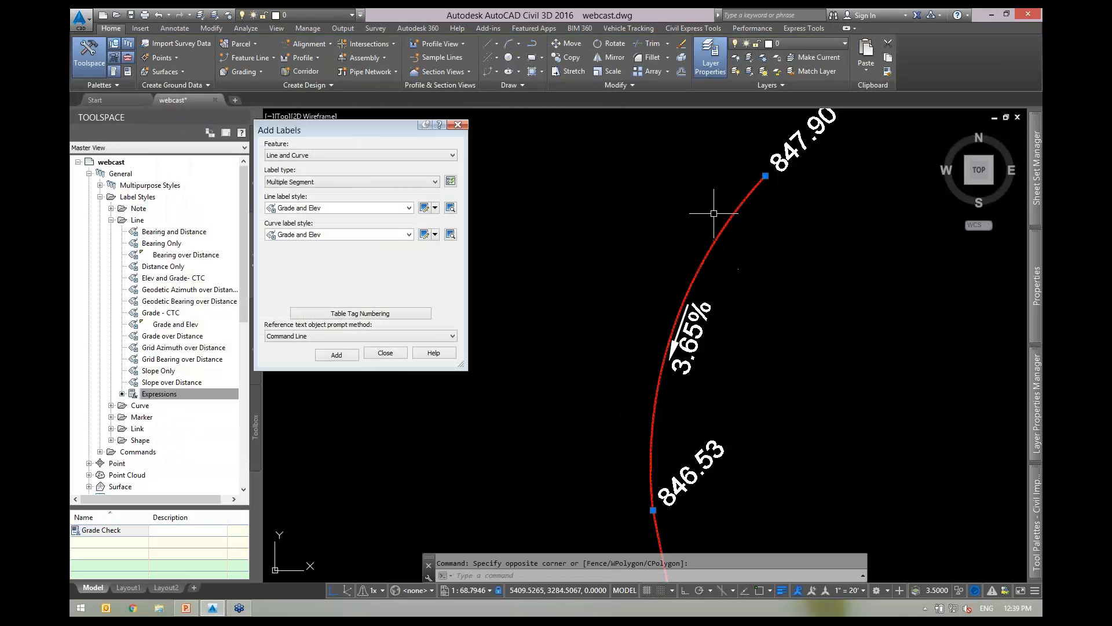
pyautogui.click(716, 45)
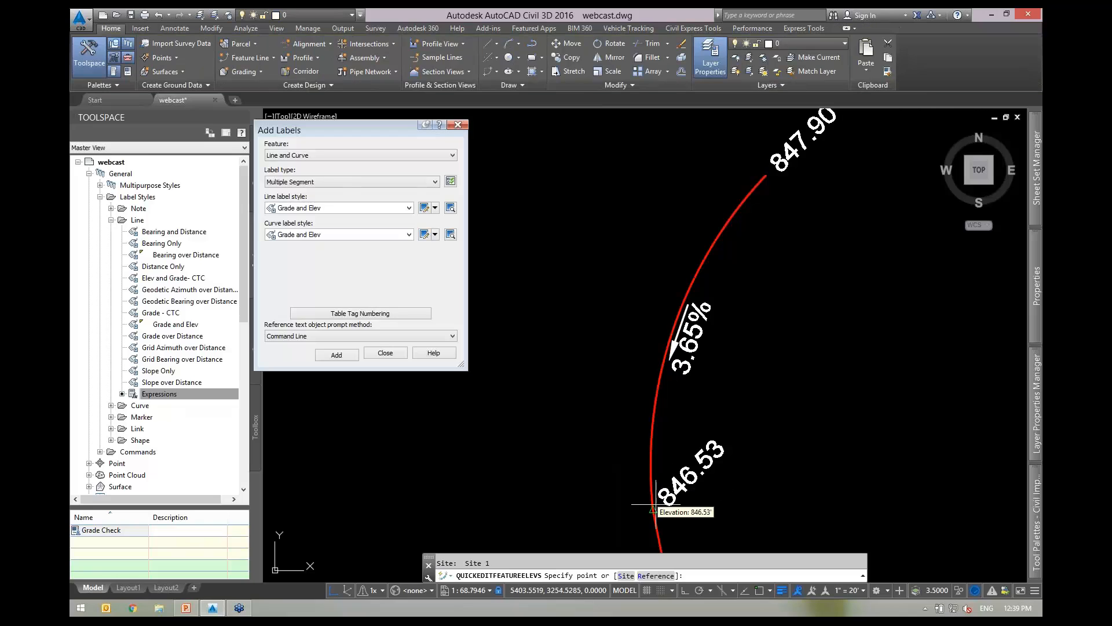
pyautogui.scroll(-2, 655, 504)
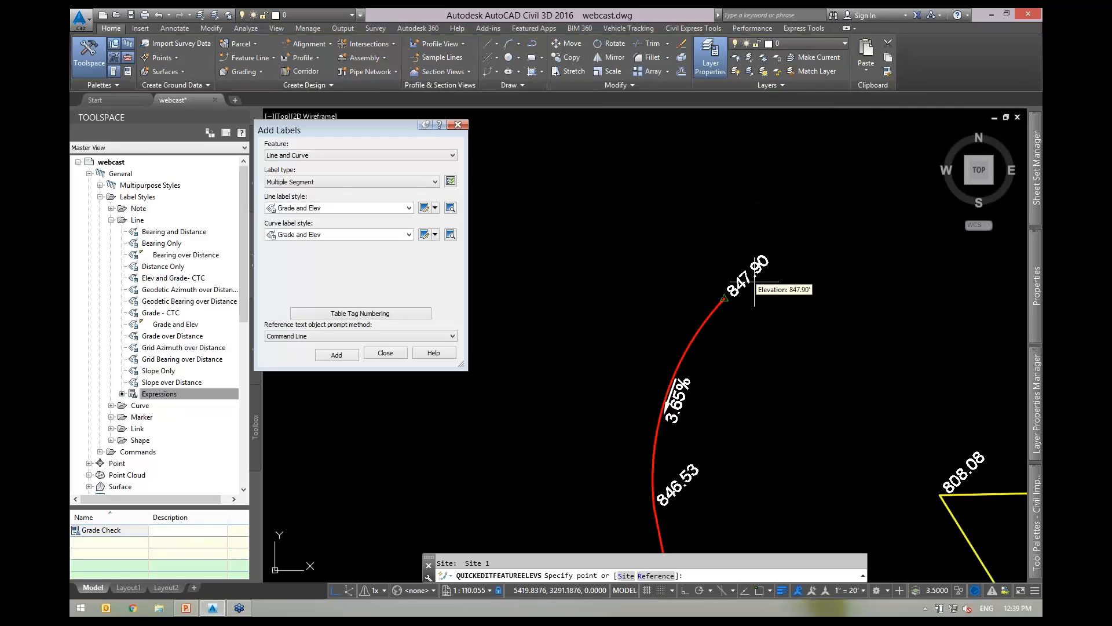
pyautogui.scroll(2, 754, 282)
pyautogui.moveTo(756, 352); pyautogui.dragTo(778, 262, button='middle')
pyautogui.scroll(-2, 680, 338)
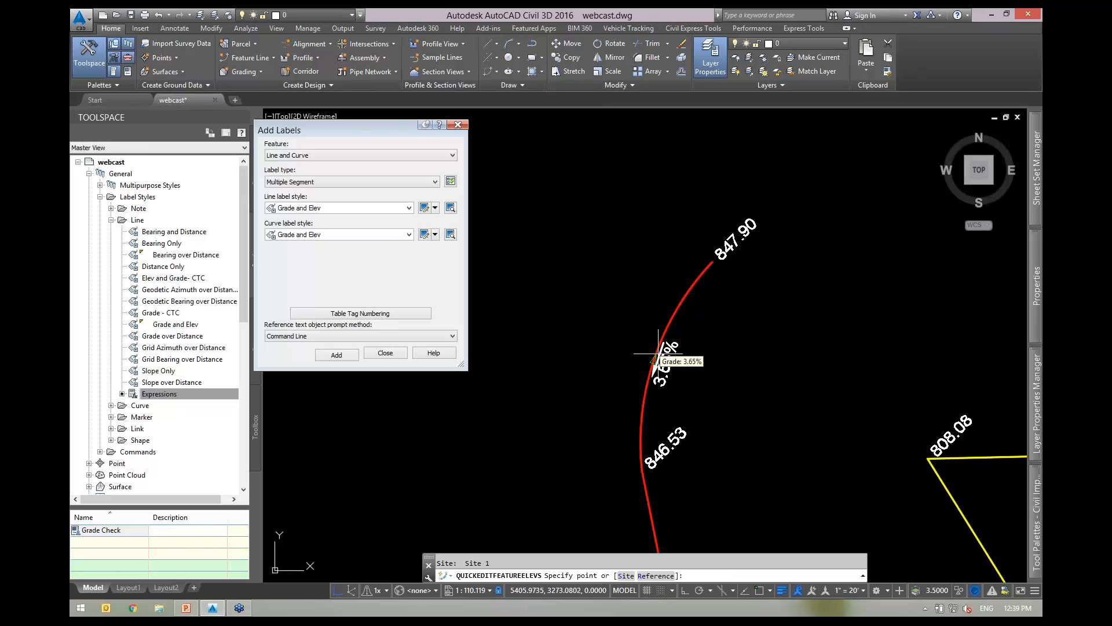
pyautogui.click(681, 317)
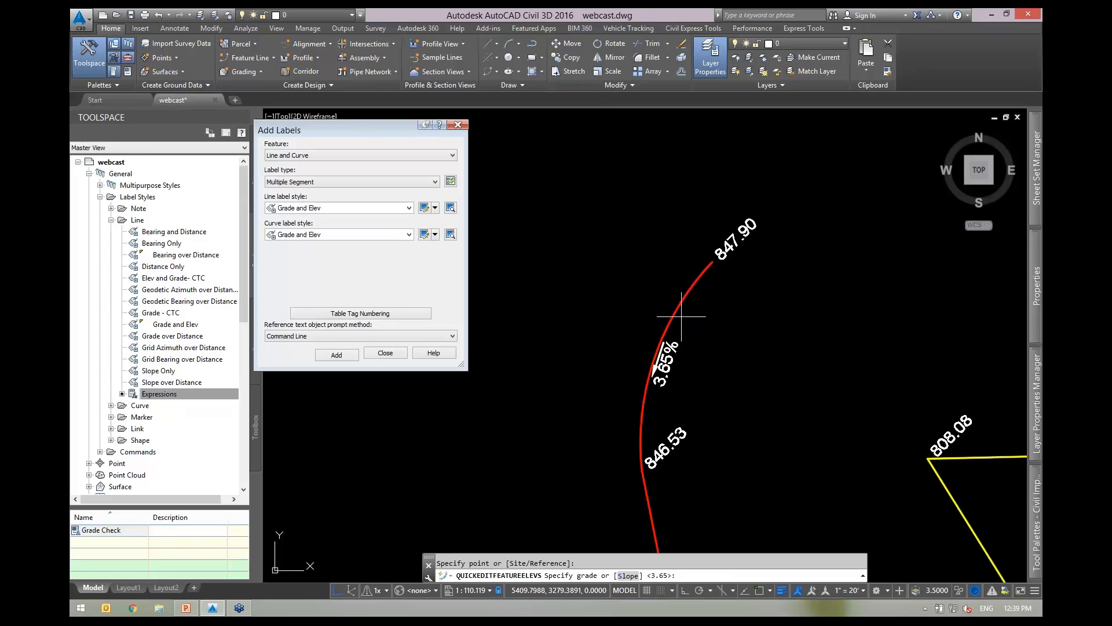
pyautogui.press('Return')
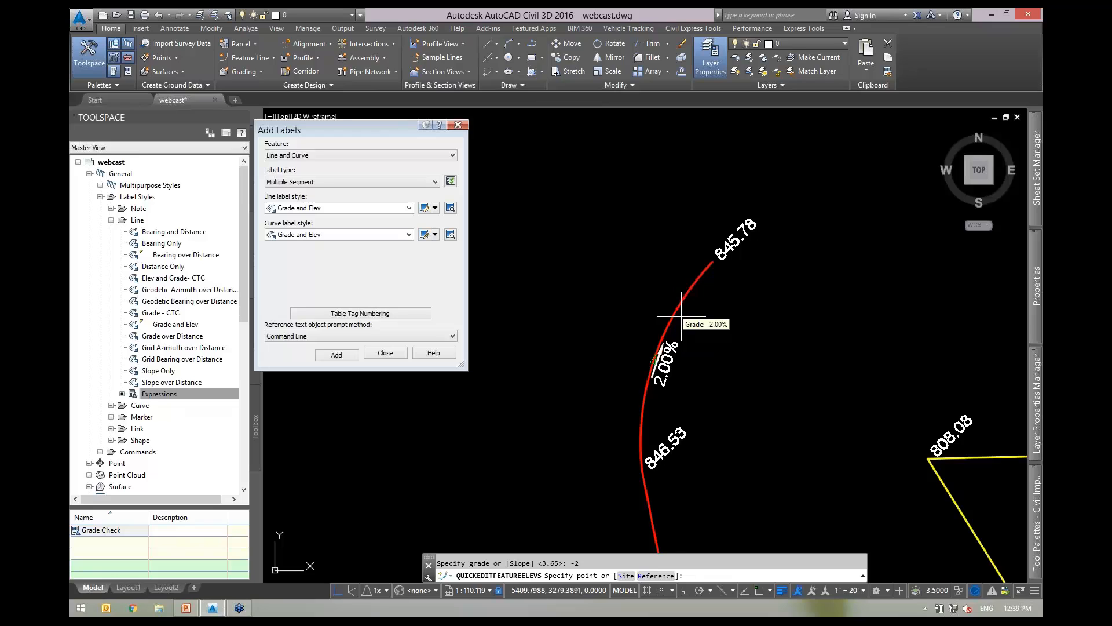
pyautogui.press('Return')
pyautogui.click(675, 323)
# Select the 1.94% and 0.61% segment labels on the site's feature lines.
pyautogui.scroll(2, 664, 322)
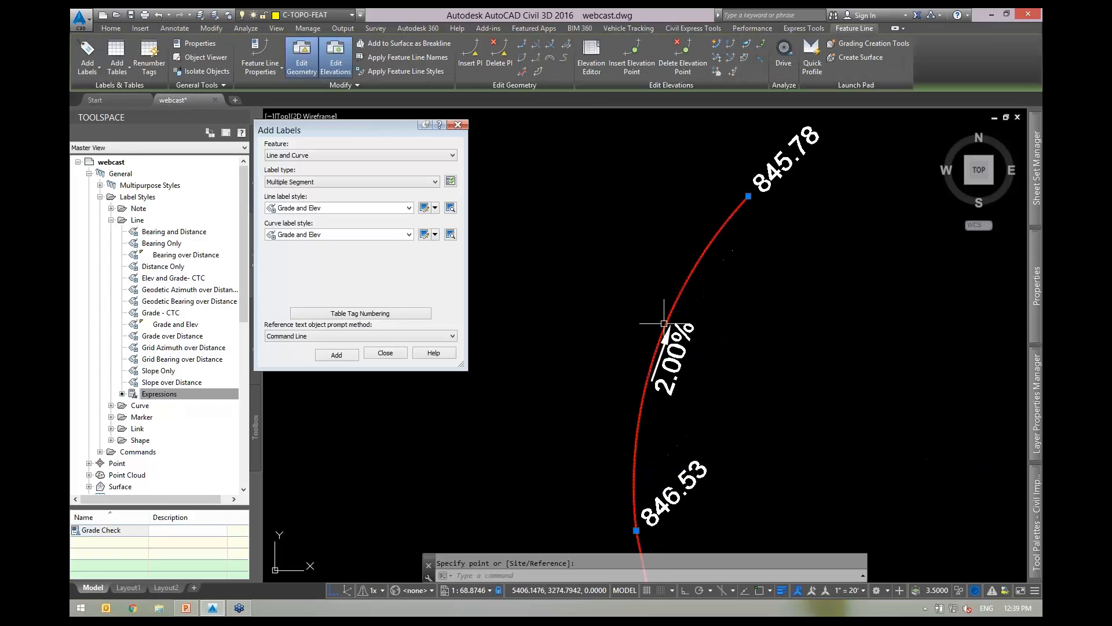
pyautogui.scroll(-2, 652, 292)
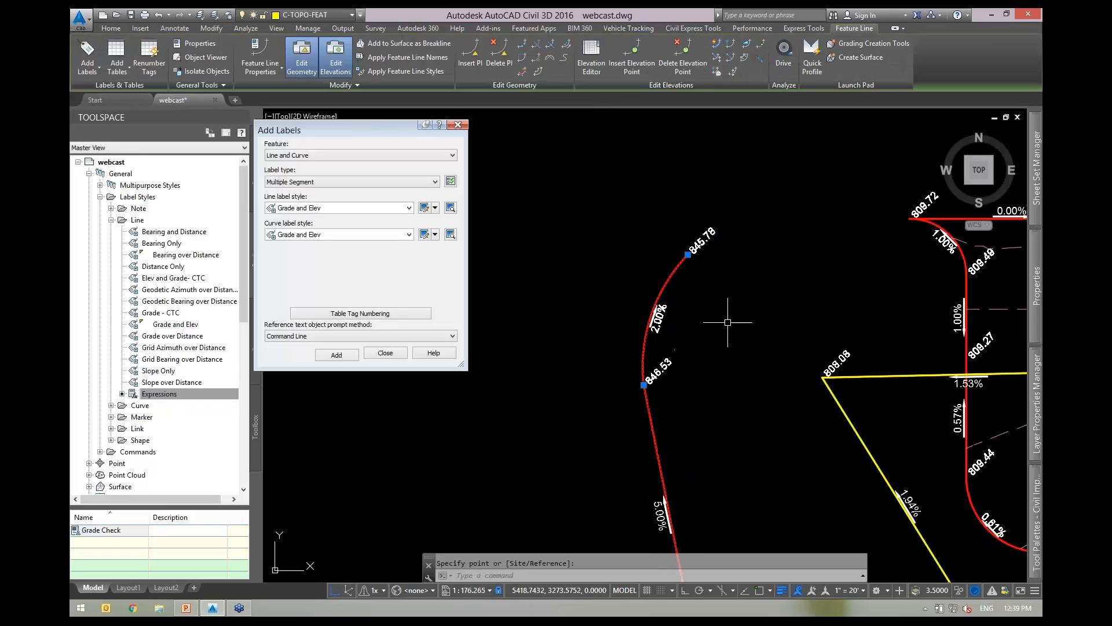
pyautogui.moveTo(735, 306); pyautogui.dragTo(631, 257, button='middle')
pyautogui.press('Escape')
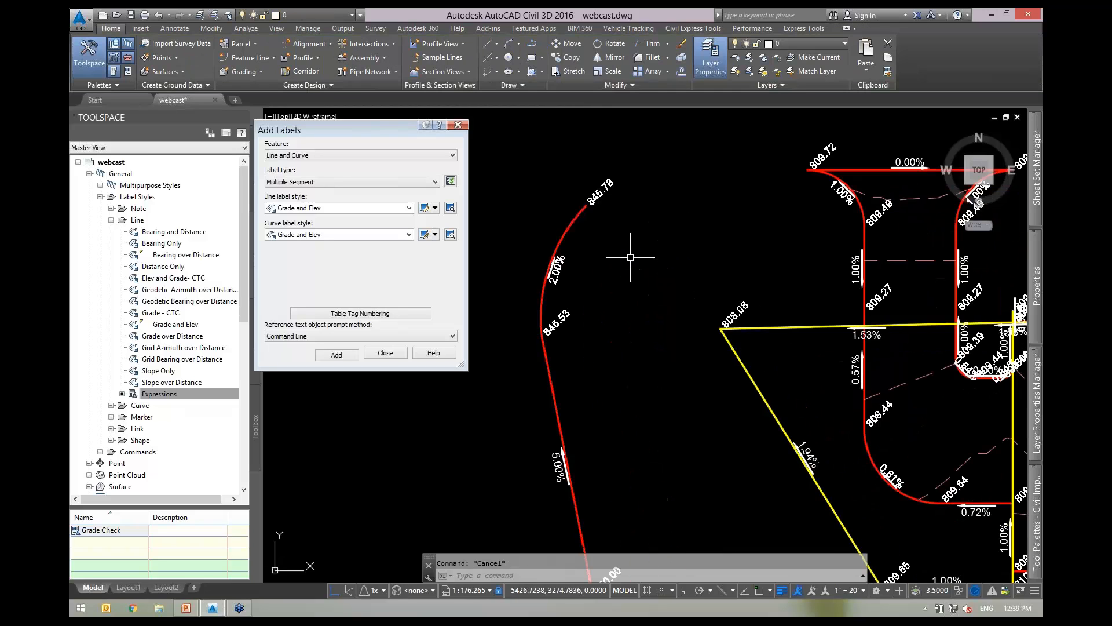
pyautogui.scroll(-2, 624, 271)
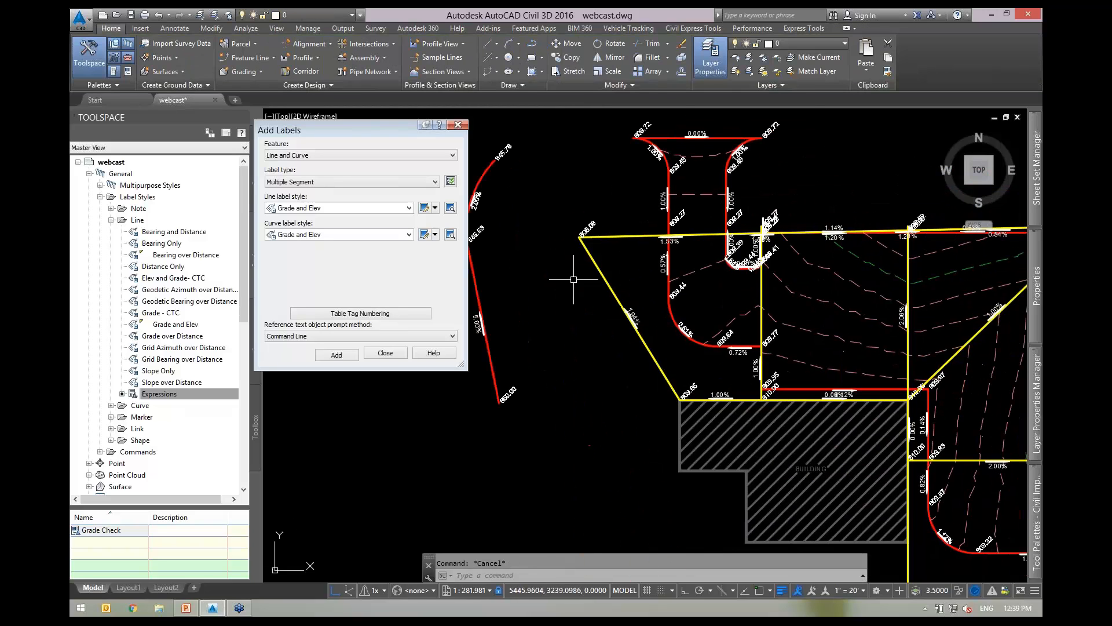
pyautogui.moveTo(707, 347); pyautogui.dragTo(610, 349, button='middle')
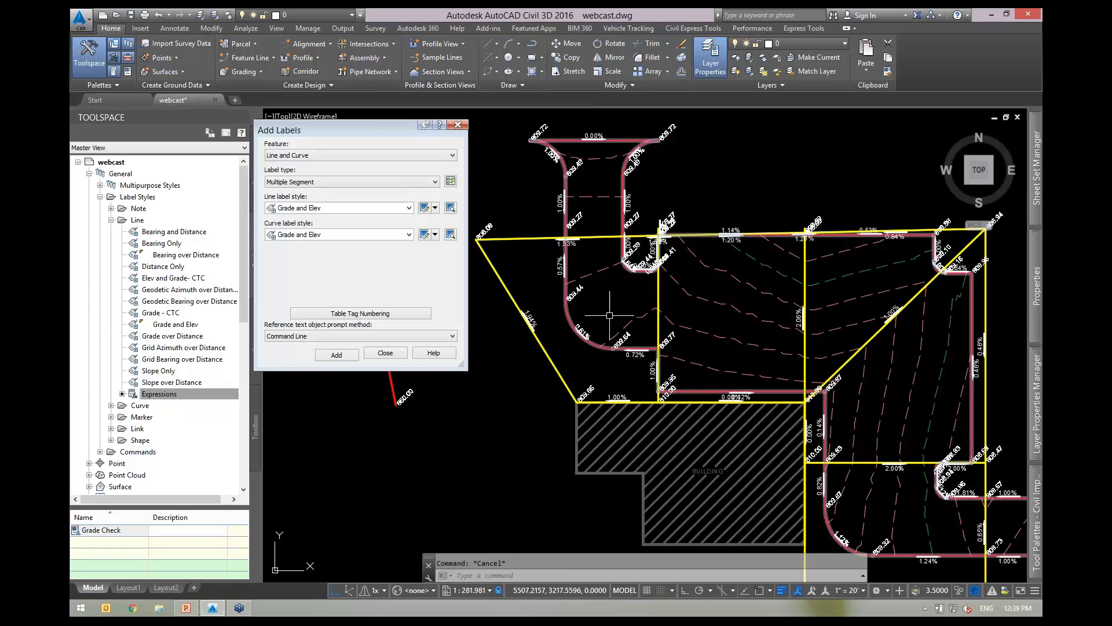
pyautogui.moveTo(609, 295)
pyautogui.mouseDown(button='middle')
pyautogui.moveTo(660, 313)
pyautogui.moveTo(646, 315)
pyautogui.mouseUp(button='middle')
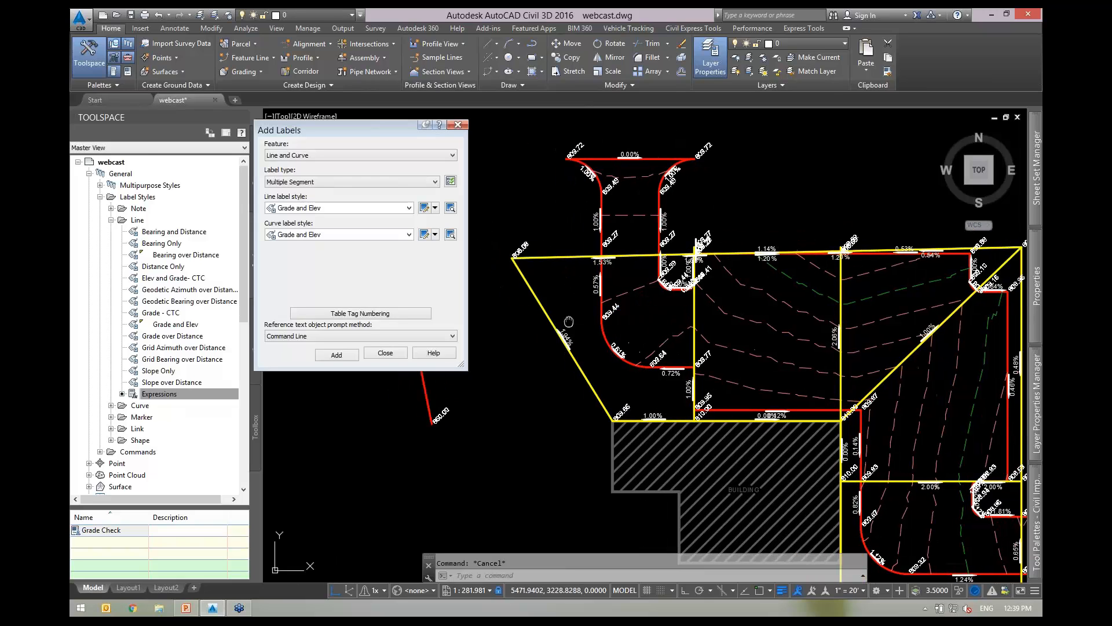
pyautogui.moveTo(568, 321); pyautogui.dragTo(675, 299, button='middle')
pyautogui.click(674, 314)
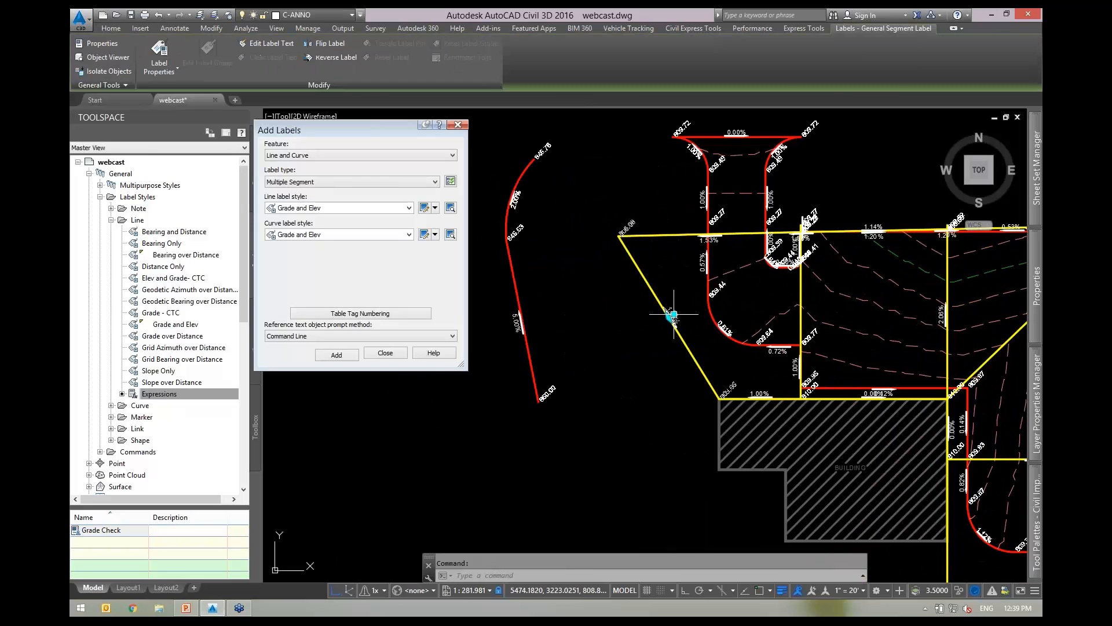
pyautogui.click(727, 328)
# Select all similar labels and erase the 52 grade and elevation labels.
pyautogui.rightClick(638, 244)
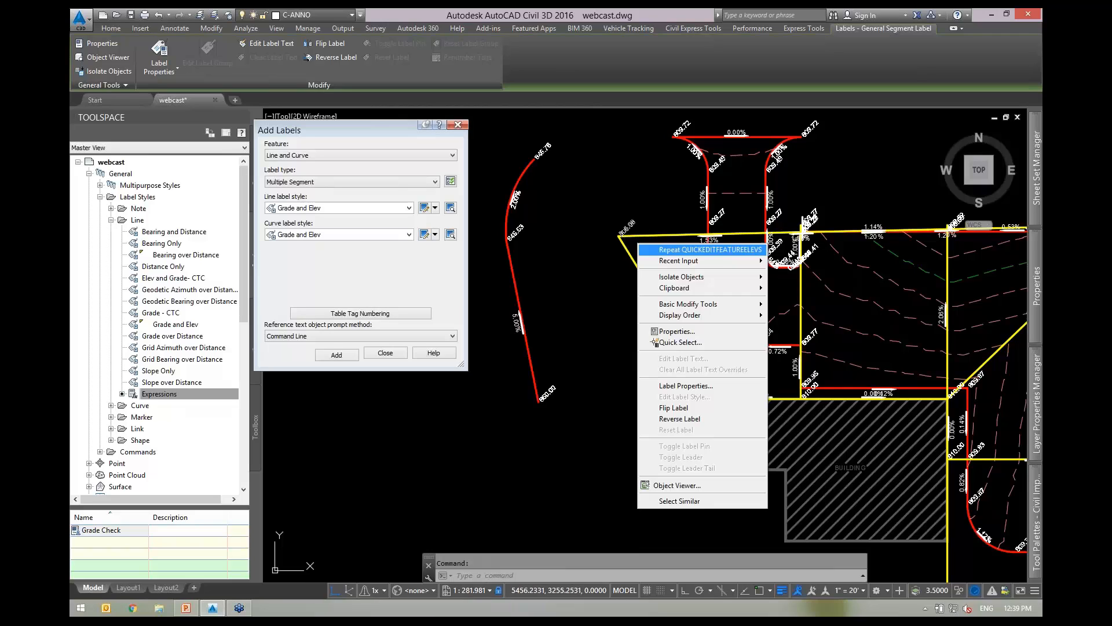
pyautogui.click(687, 502)
pyautogui.write('e')
pyautogui.press('Return')
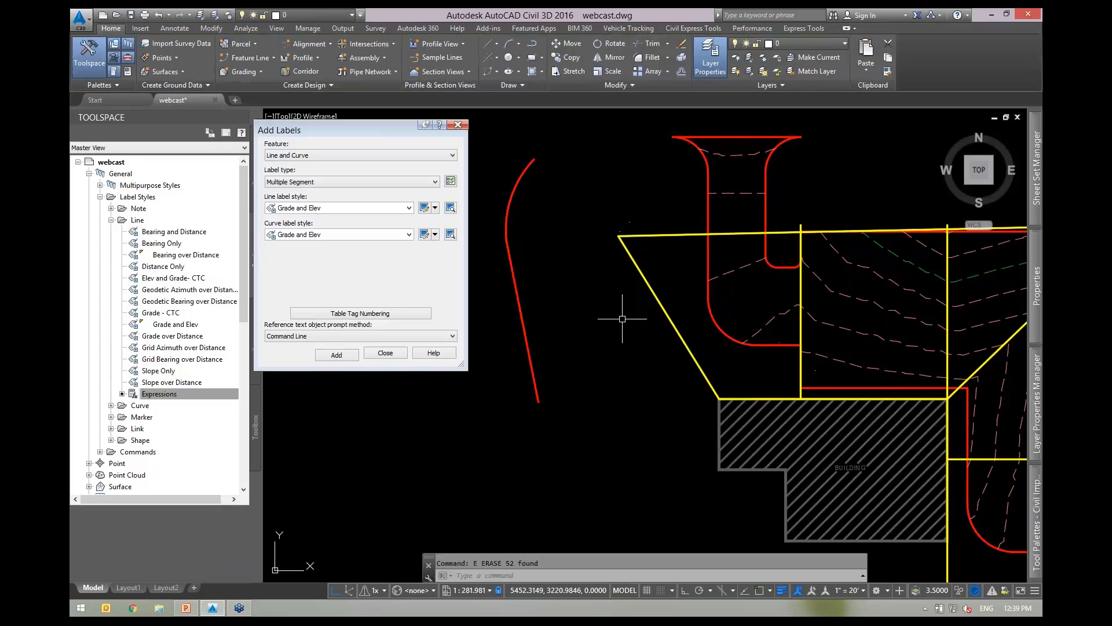
pyautogui.moveTo(755, 305); pyautogui.dragTo(647, 281, button='middle')
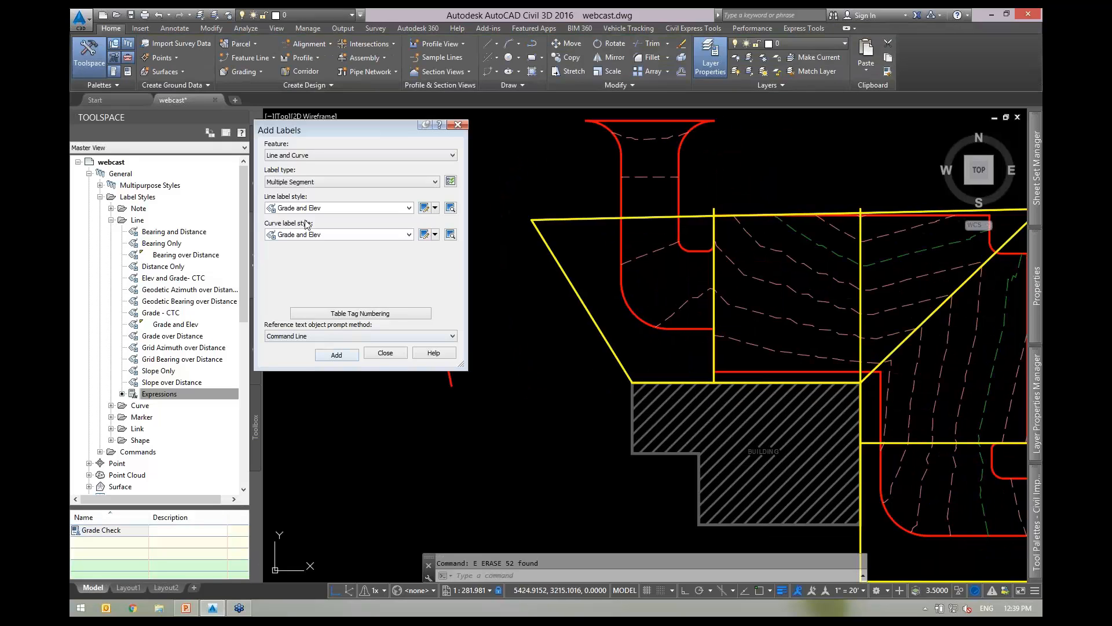
# Add Grade and Elev labels to the top, vertical and diagonal yellow feature lines.
pyautogui.click(336, 355)
pyautogui.click(633, 219)
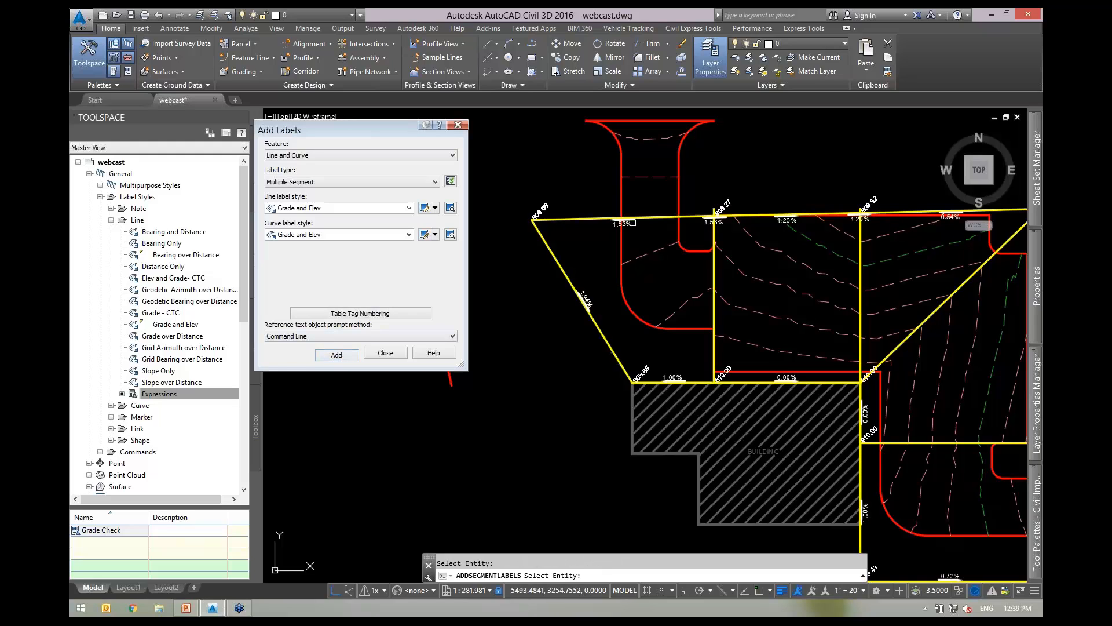
pyautogui.click(714, 234)
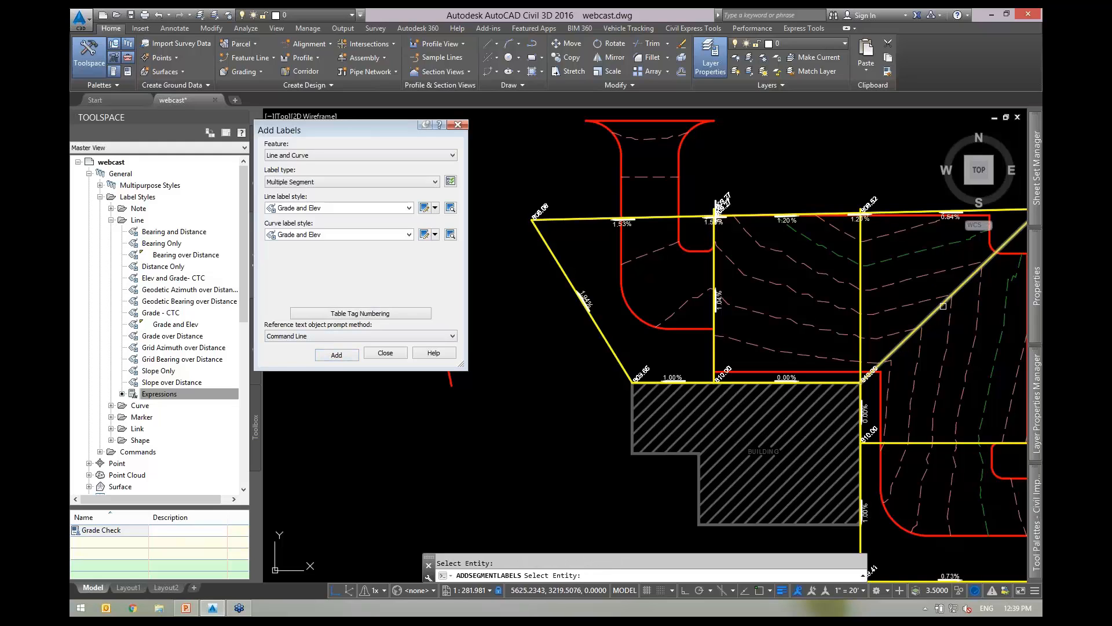
pyautogui.click(931, 311)
pyautogui.moveTo(938, 378); pyautogui.dragTo(819, 219, button='middle')
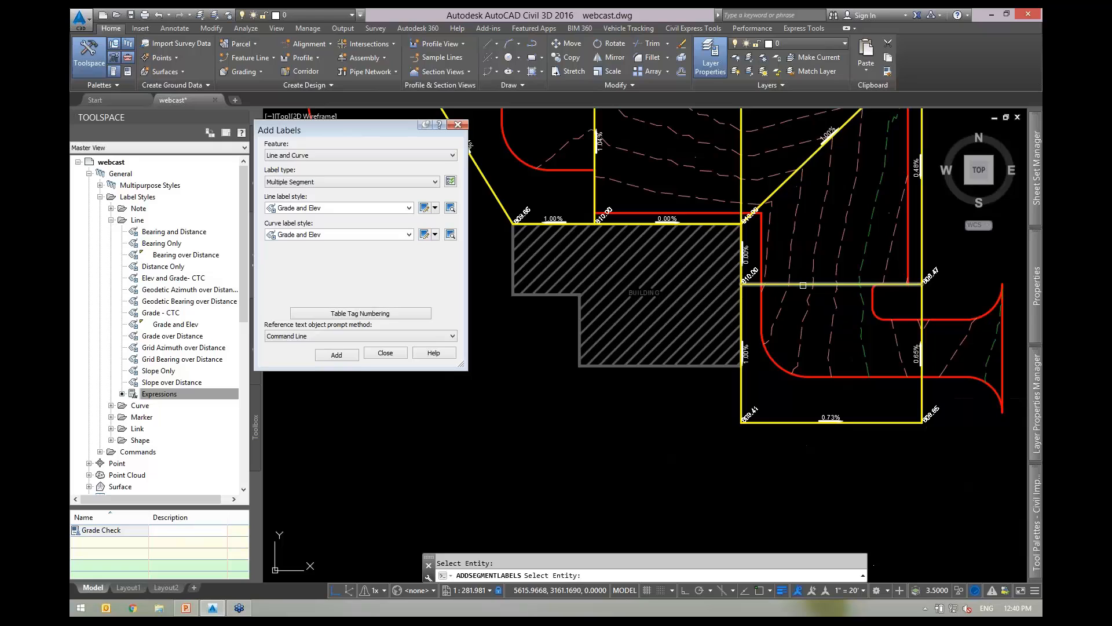
pyautogui.scroll(-2, 816, 326)
pyautogui.scroll(8, 635, 204)
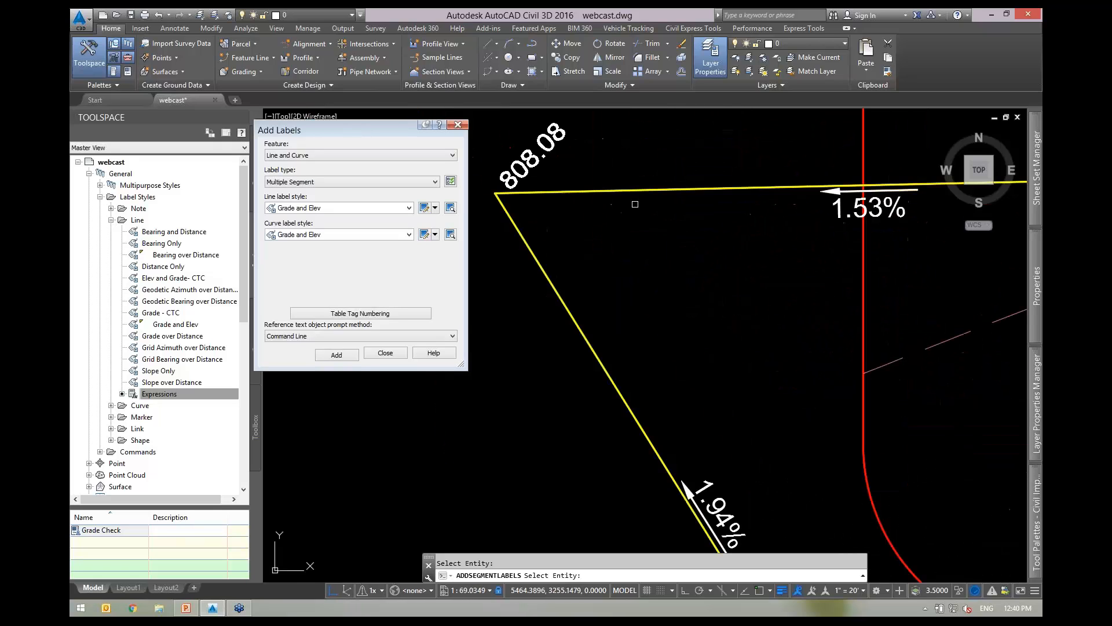
pyautogui.scroll(-6, 733, 262)
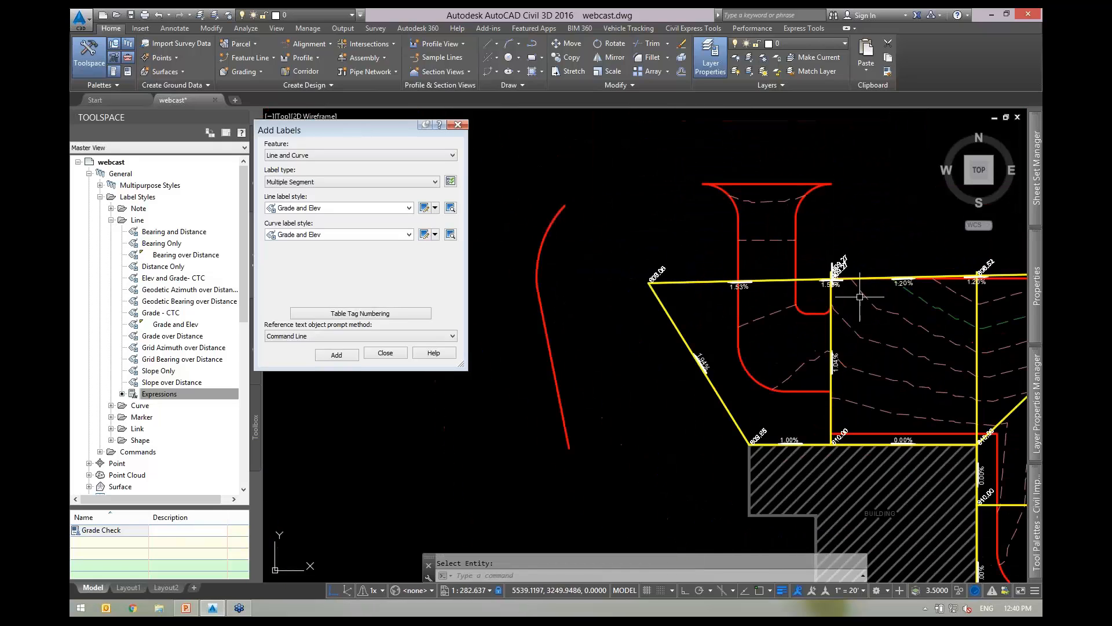
pyautogui.scroll(6, 839, 277)
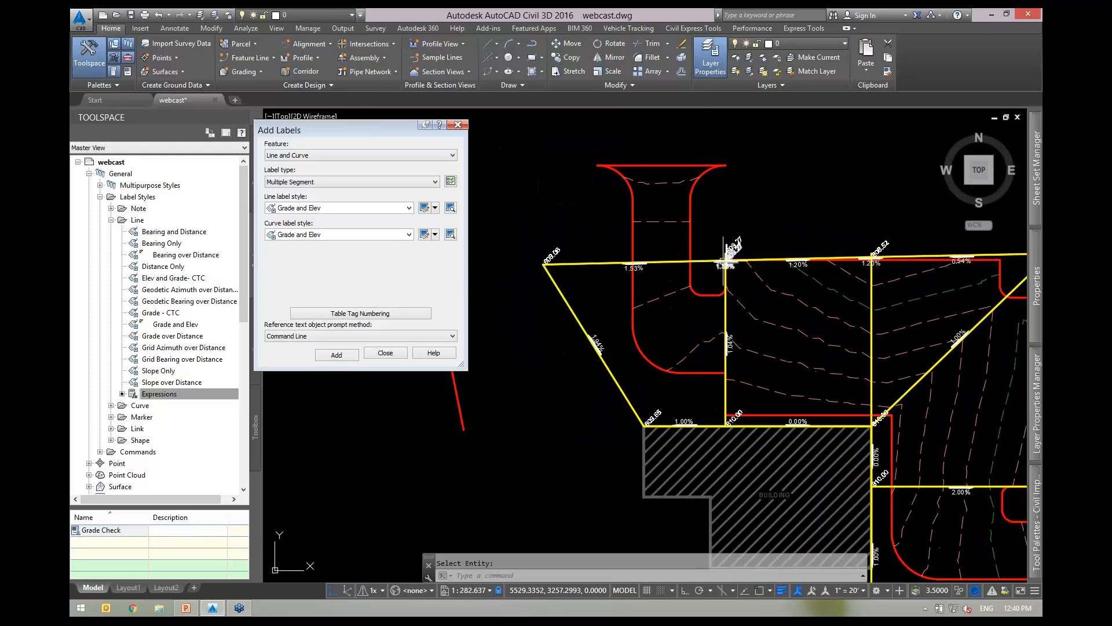
pyautogui.scroll(-4, 733, 247)
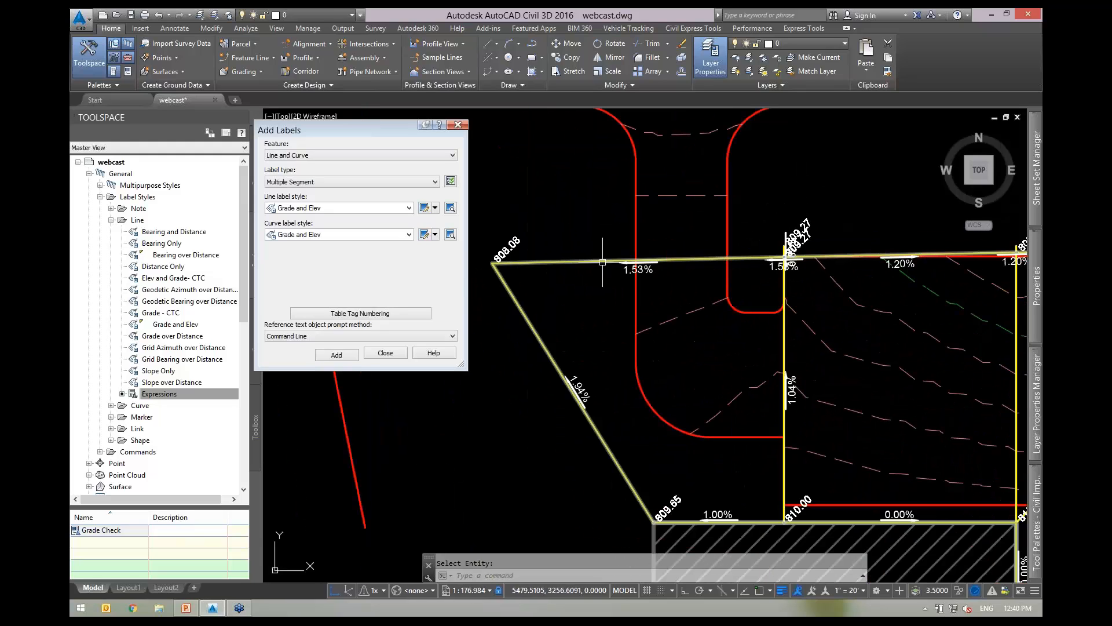
pyautogui.press('Escape')
# Erase the overlapping vertex elevation label, the extra 1.04% grade label and a stray segment label.
pyautogui.moveTo(681, 303); pyautogui.dragTo(586, 296, button='middle')
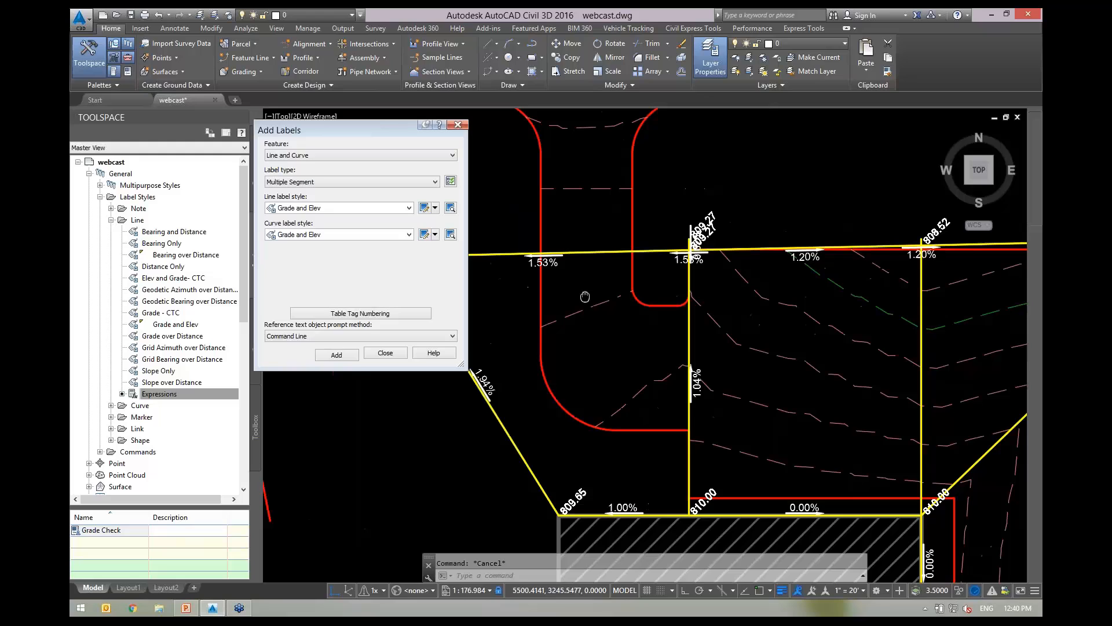
pyautogui.click(706, 229)
pyautogui.press('Return')
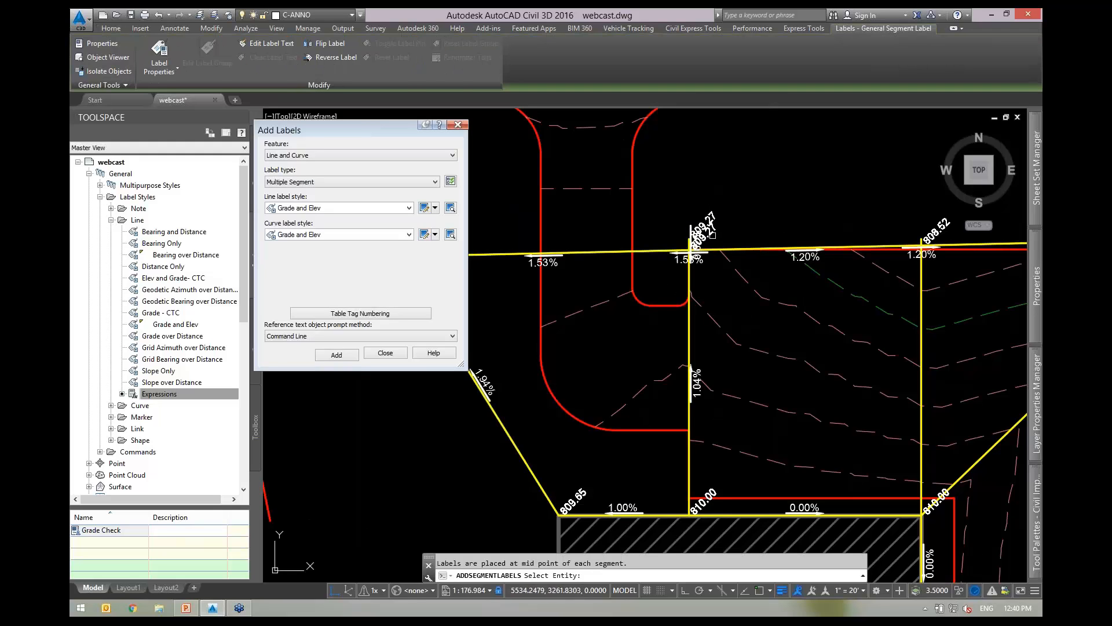
pyautogui.press('Escape')
pyautogui.click(698, 383)
pyautogui.write('e')
pyautogui.press('Return')
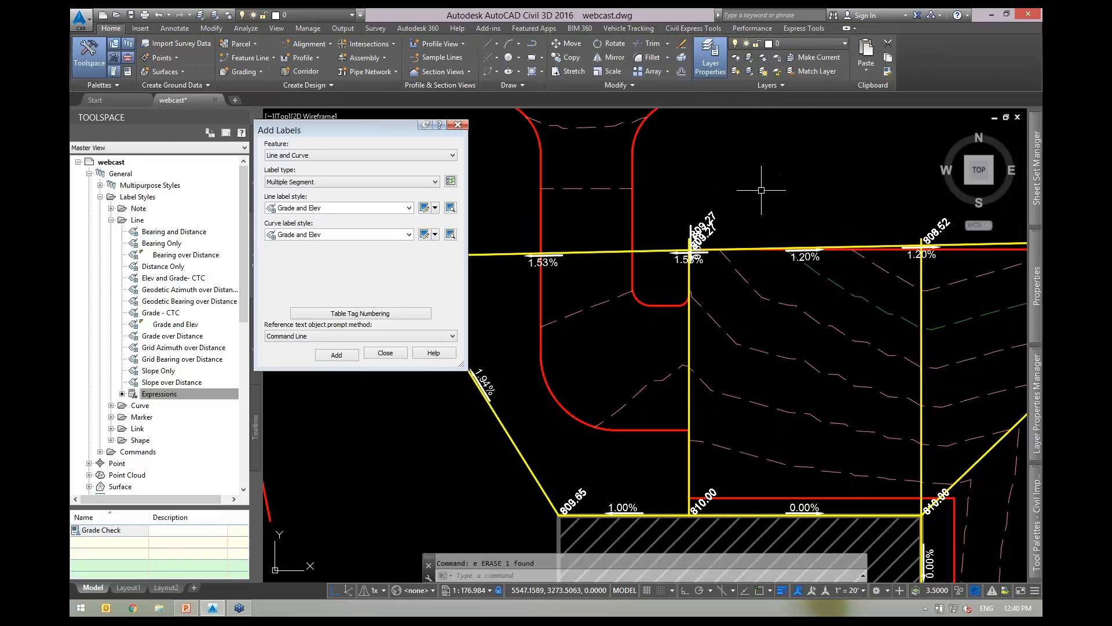
pyautogui.press('Escape')
# Pan to the lower-left lot and select its feature line ending at 809.41 and 808.85.
pyautogui.scroll(-4, 765, 200)
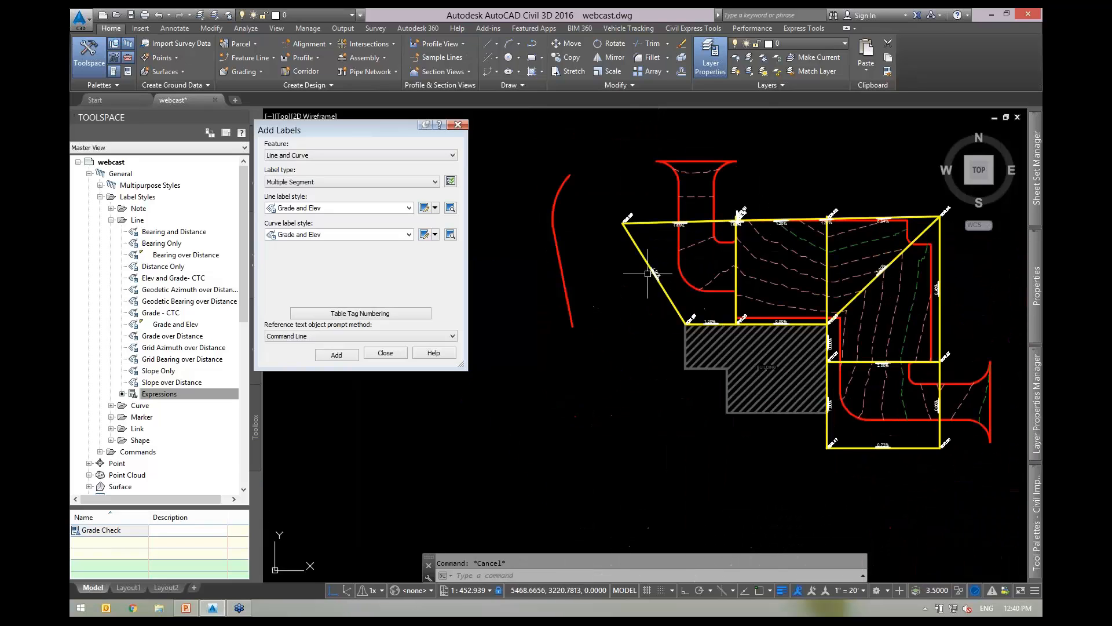
pyautogui.scroll(2, 604, 257)
pyautogui.moveTo(665, 290); pyautogui.dragTo(498, 291, button='middle')
pyautogui.moveTo(756, 401); pyautogui.dragTo(654, 302, button='middle')
pyautogui.scroll(4, 721, 460)
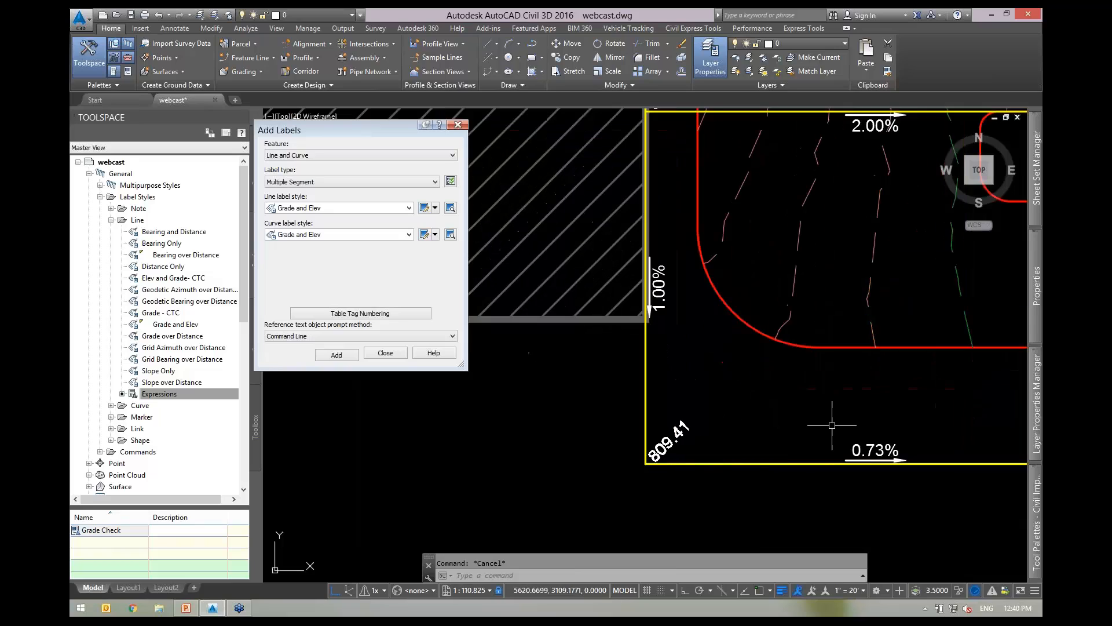
pyautogui.moveTo(820, 418)
pyautogui.mouseDown(button='middle')
pyautogui.moveTo(734, 342)
pyautogui.moveTo(686, 334)
pyautogui.mouseUp(button='middle')
pyautogui.click(704, 373)
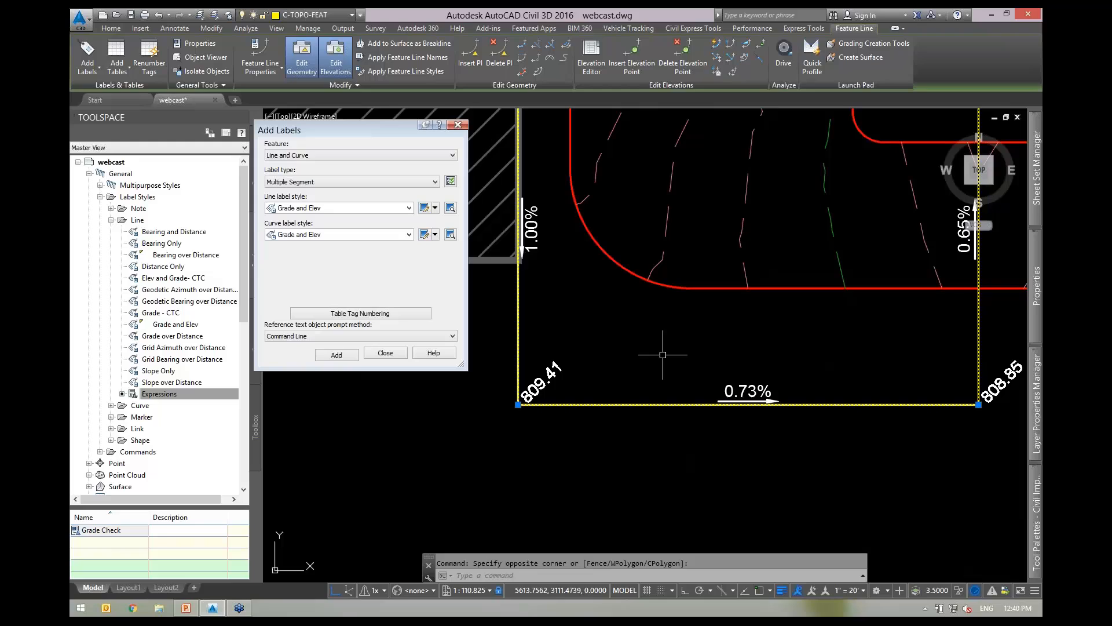
pyautogui.click(592, 55)
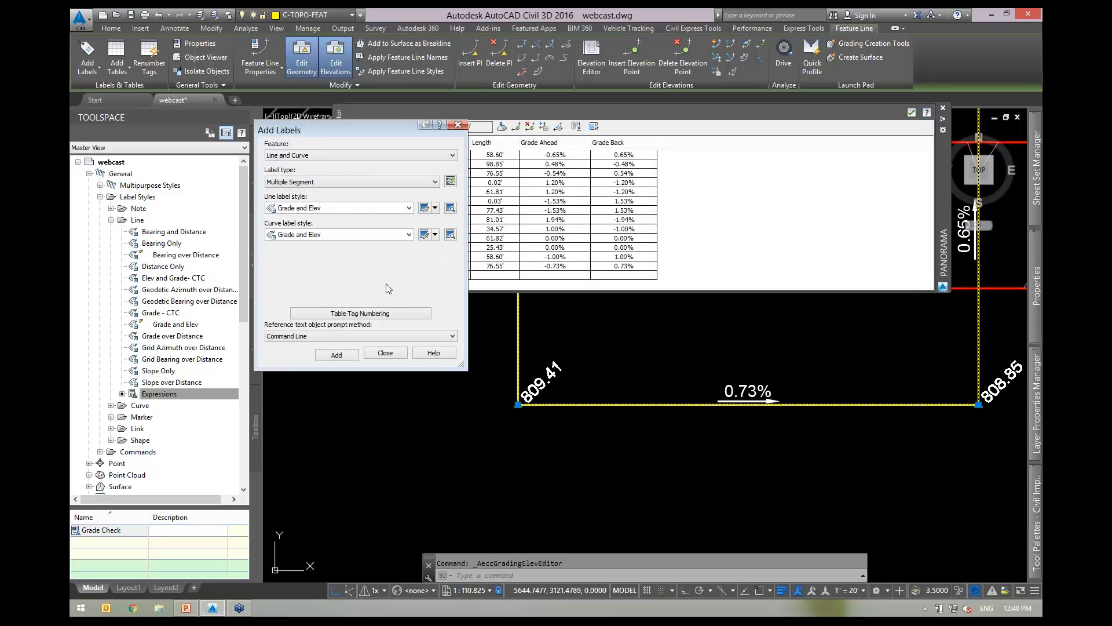
pyautogui.click(912, 113)
pyautogui.click(716, 47)
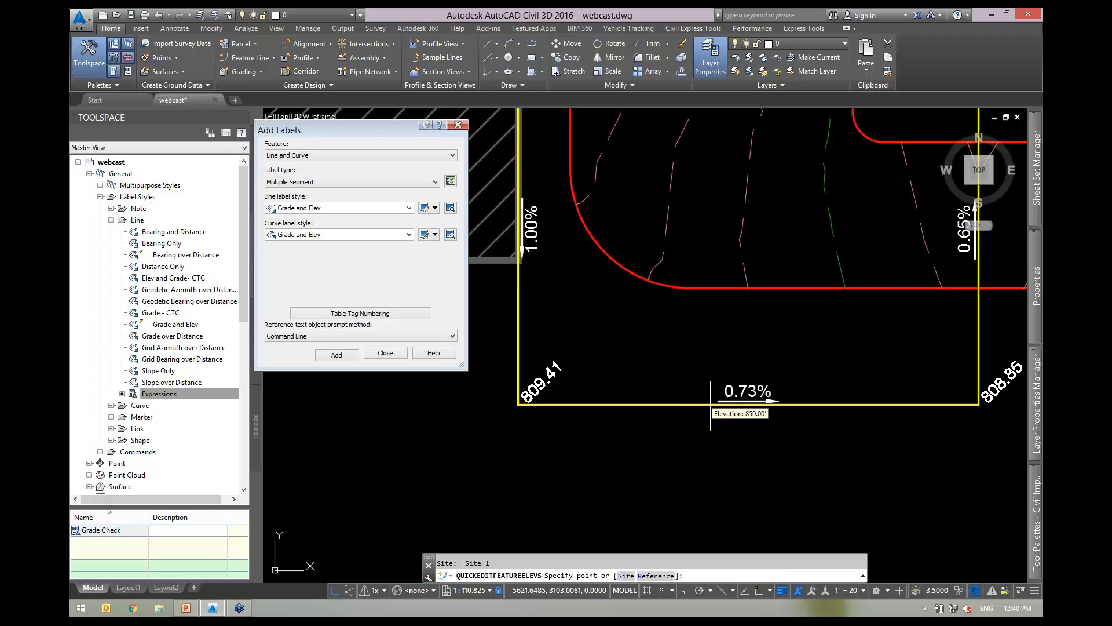
pyautogui.moveTo(785, 306); pyautogui.dragTo(731, 352, button='middle')
pyautogui.write('s')
pyautogui.press('Return')
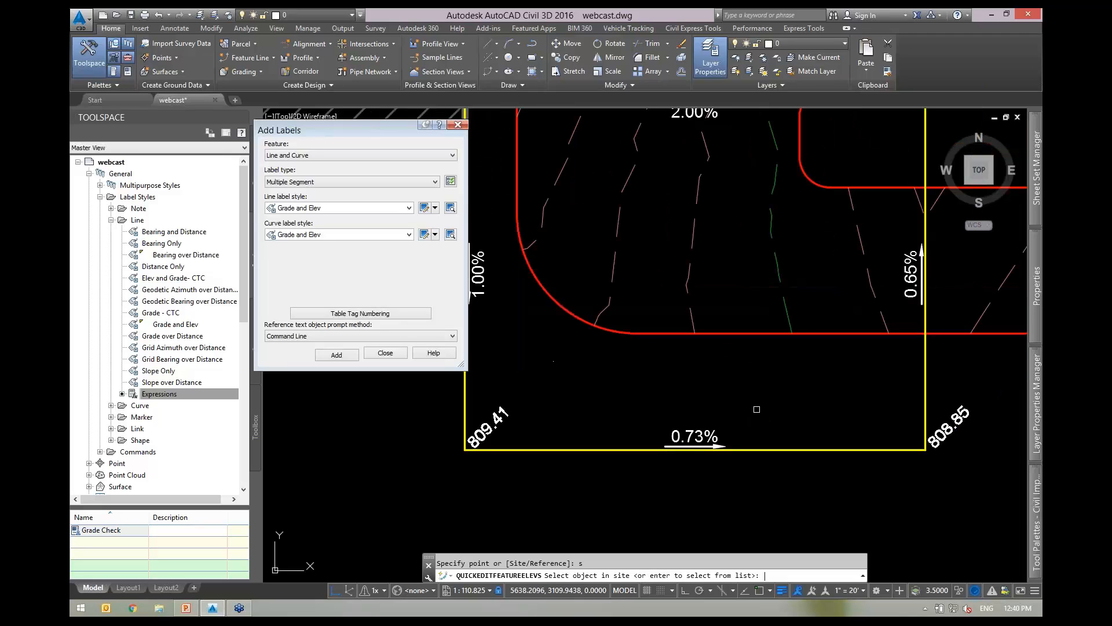
pyautogui.click(762, 450)
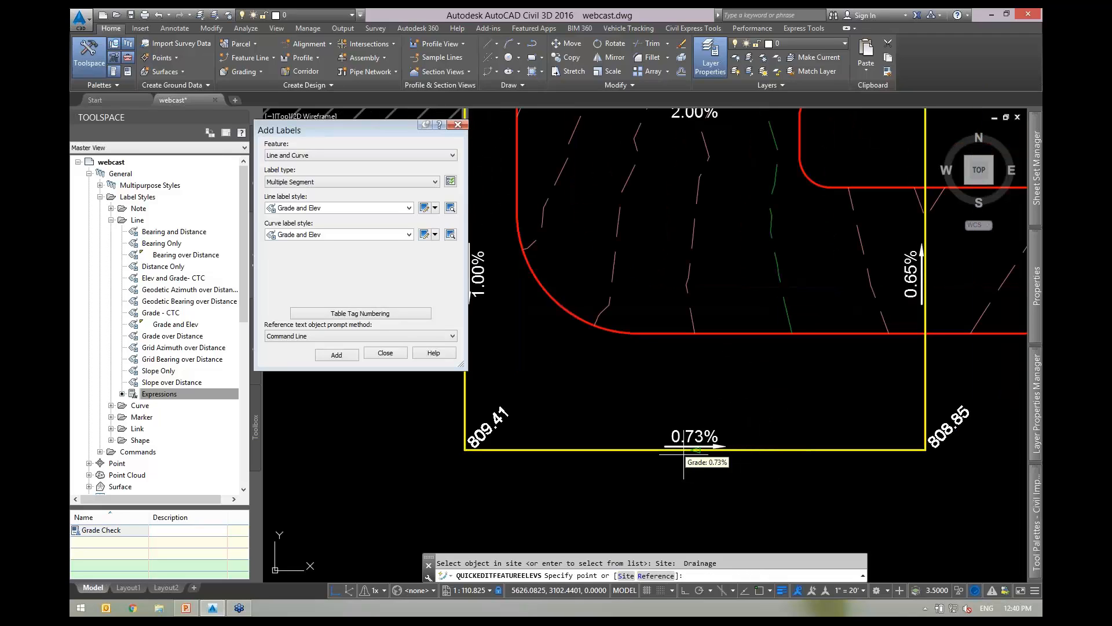
pyautogui.press('Escape')
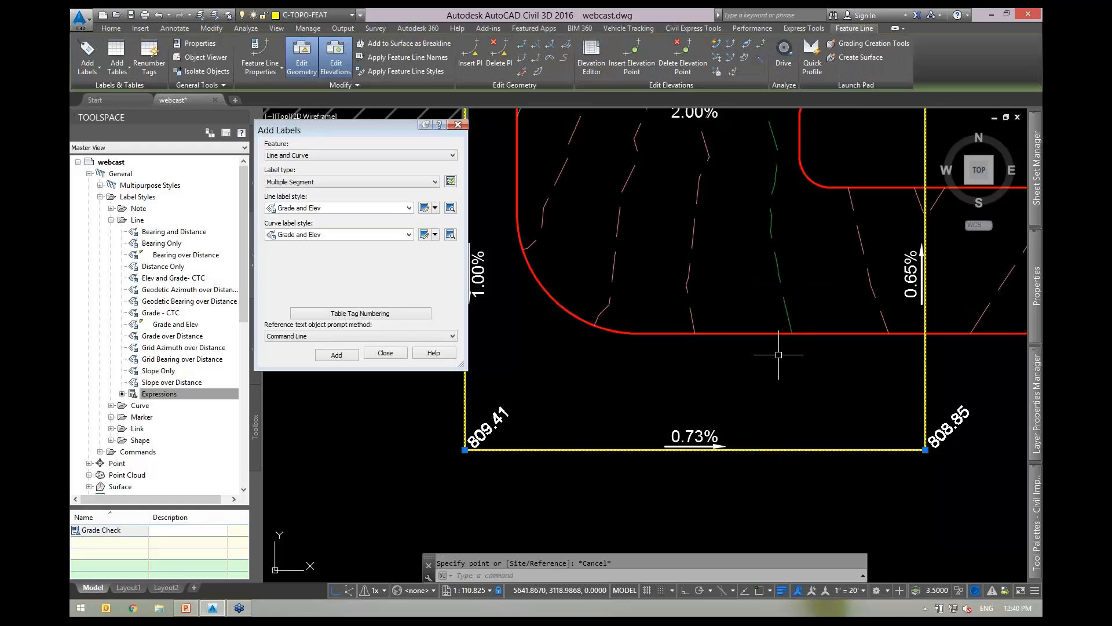
pyautogui.moveTo(715, 325); pyautogui.dragTo(720, 389, button='middle')
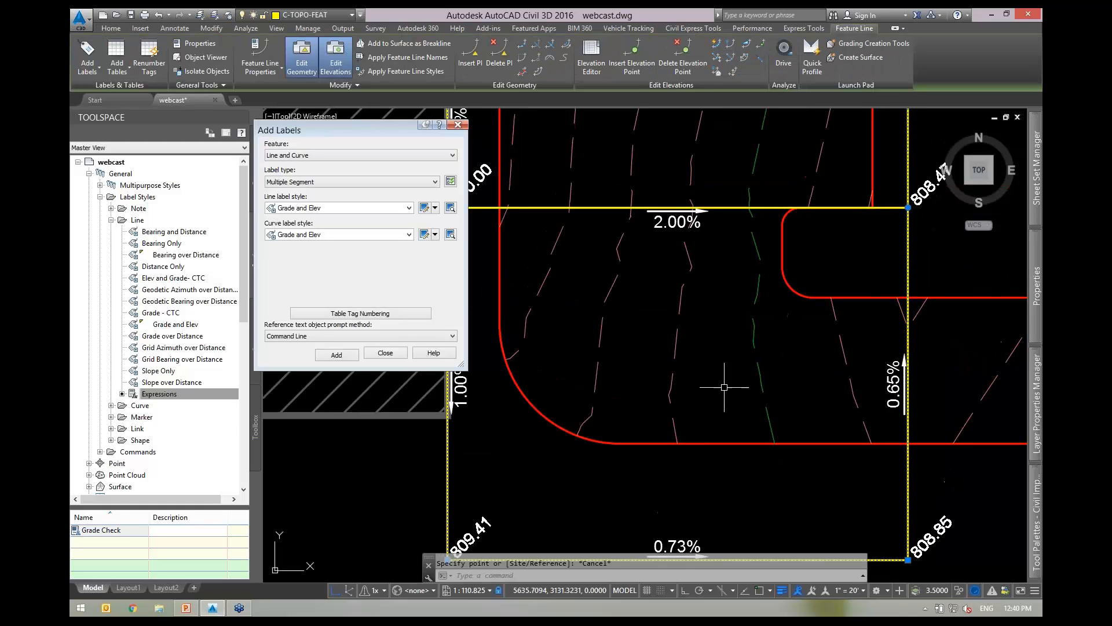
pyautogui.click(647, 316)
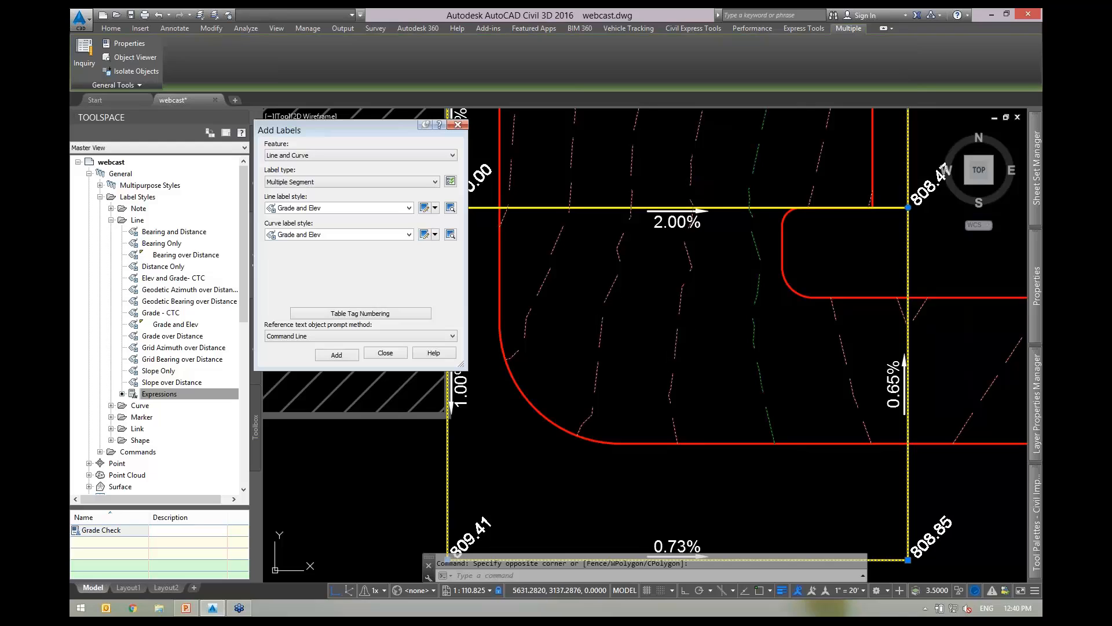
pyautogui.scroll(-2, 733, 394)
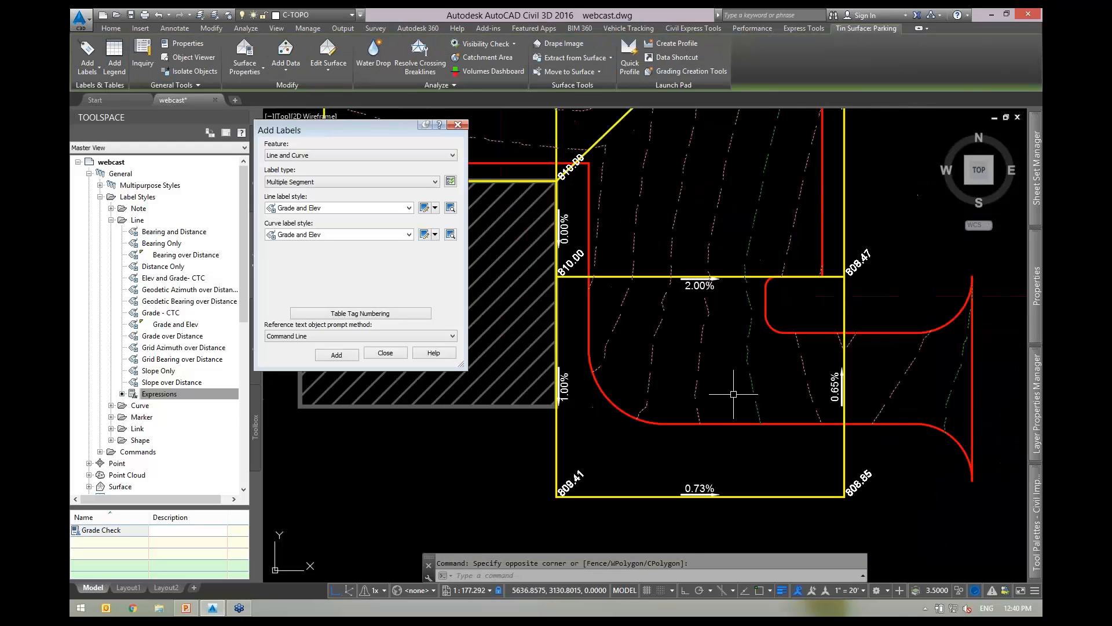
pyautogui.scroll(2, 734, 394)
pyautogui.scroll(-2, 677, 394)
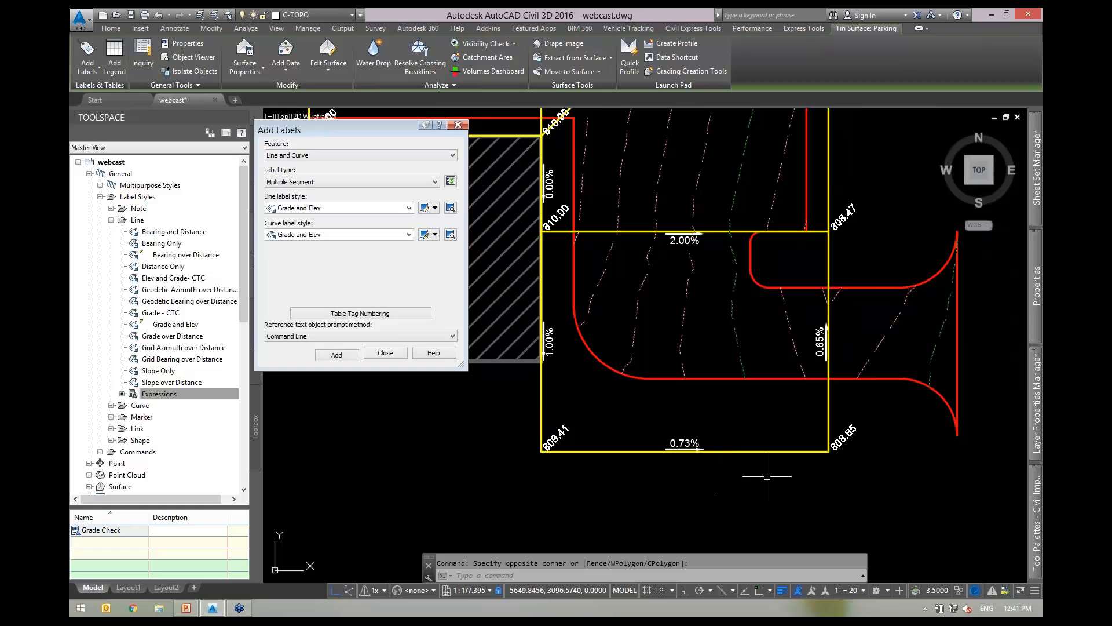
pyautogui.moveTo(726, 434); pyautogui.dragTo(771, 434, button='middle')
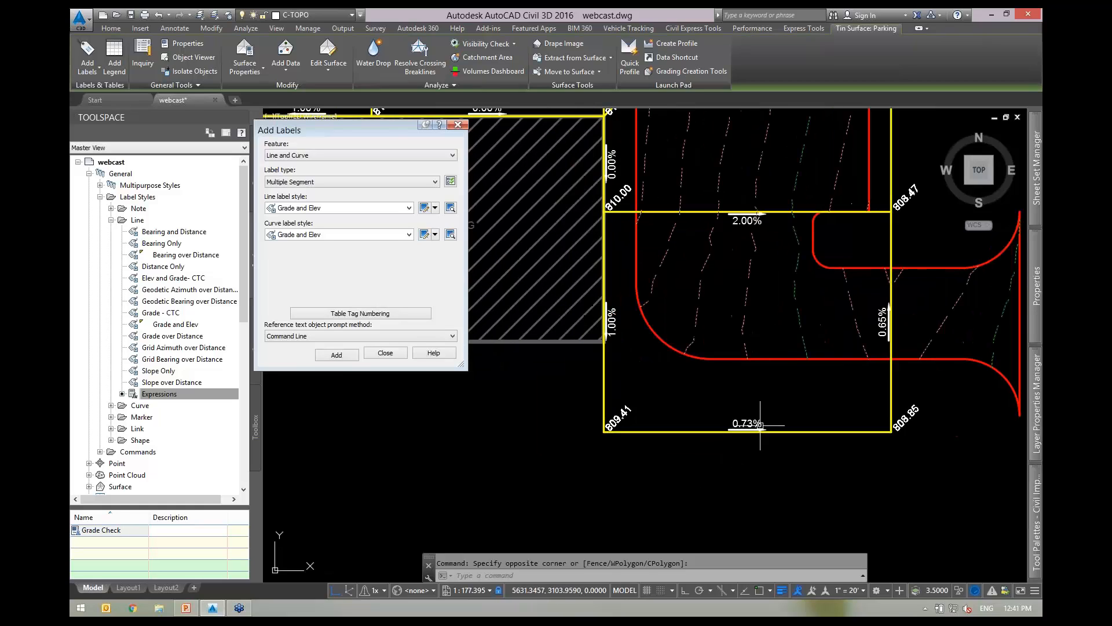
pyautogui.moveTo(784, 385); pyautogui.dragTo(733, 430, button='middle')
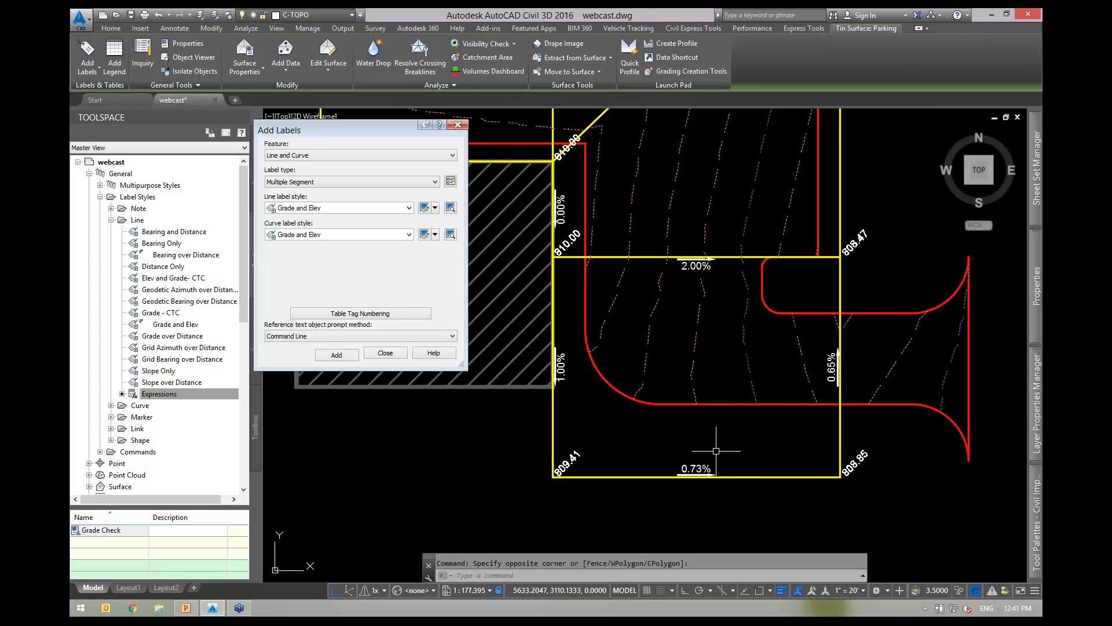
pyautogui.scroll(-3, 724, 440)
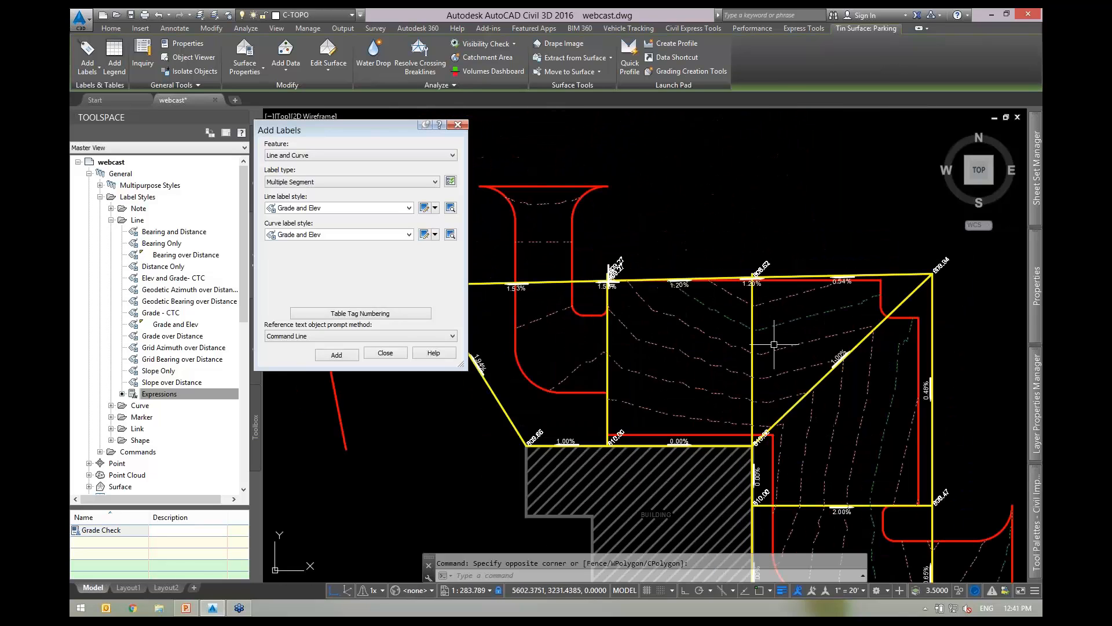
pyautogui.moveTo(560, 388); pyautogui.dragTo(742, 372, button='middle')
pyautogui.press('Escape')
pyautogui.scroll(3, 678, 377)
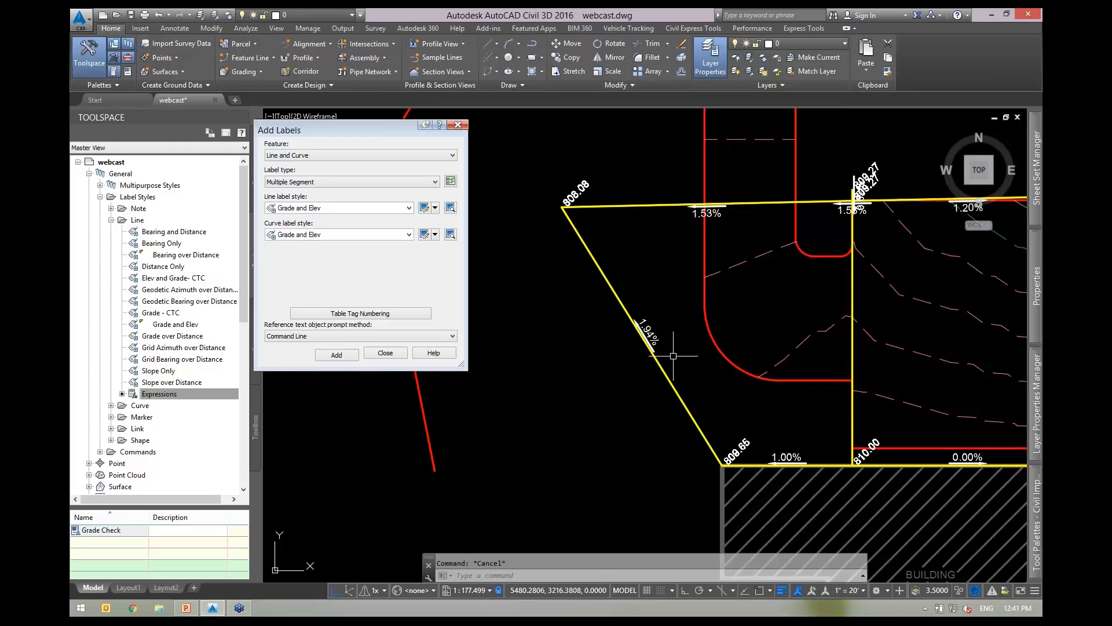
pyautogui.scroll(-2, 675, 355)
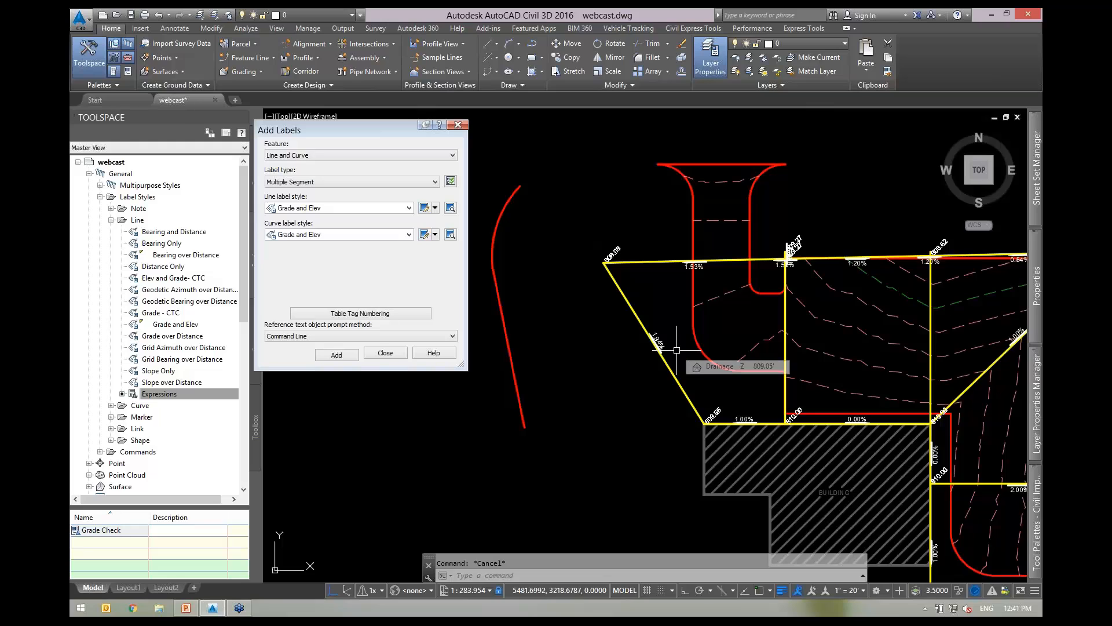
pyautogui.scroll(2, 605, 282)
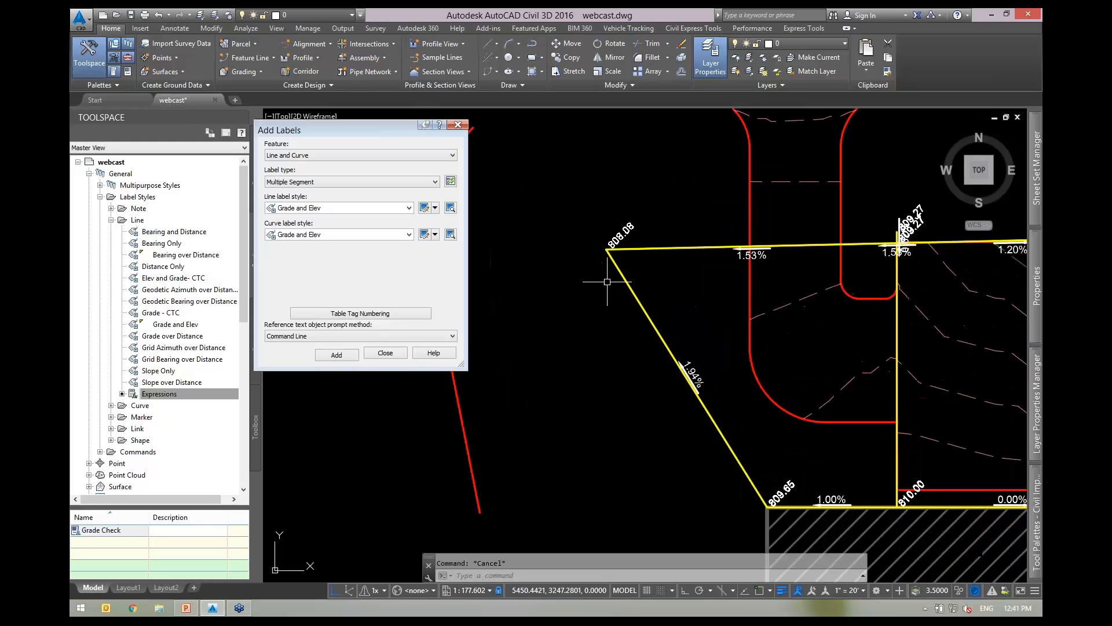
pyautogui.moveTo(724, 336)
pyautogui.mouseDown(button='middle')
pyautogui.moveTo(658, 312)
pyautogui.moveTo(614, 326)
pyautogui.moveTo(614, 348)
pyautogui.moveTo(705, 320)
pyautogui.mouseUp(button='middle')
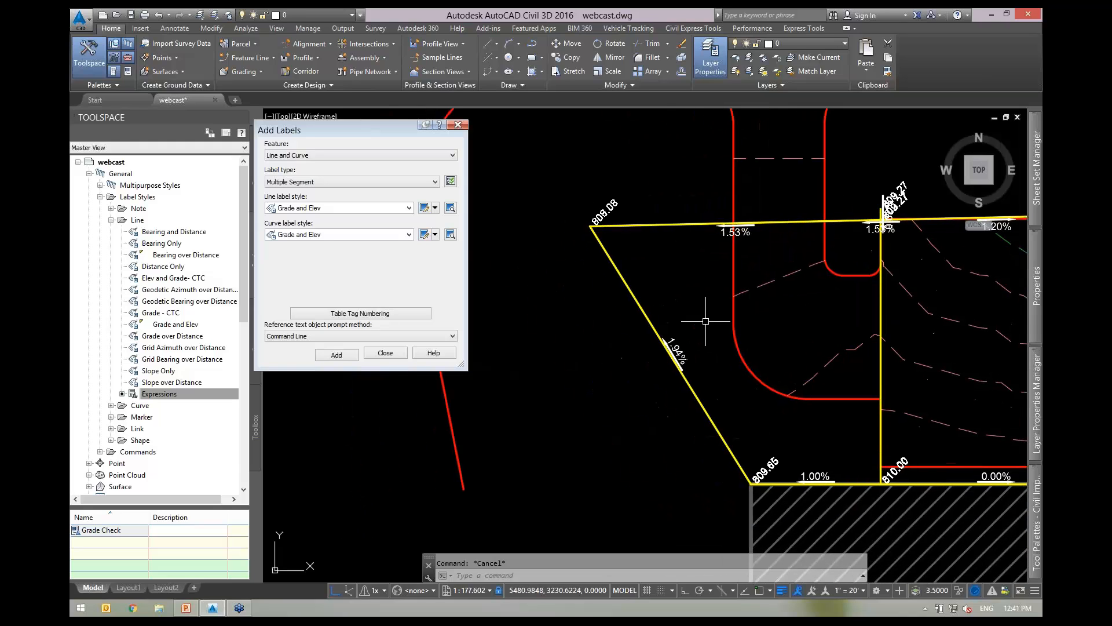
pyautogui.moveTo(744, 365)
pyautogui.mouseDown(button='middle')
pyautogui.moveTo(559, 392)
pyautogui.moveTo(609, 331)
pyautogui.moveTo(533, 307)
pyautogui.mouseUp(button='middle')
pyautogui.moveTo(735, 399); pyautogui.dragTo(643, 313, button='middle')
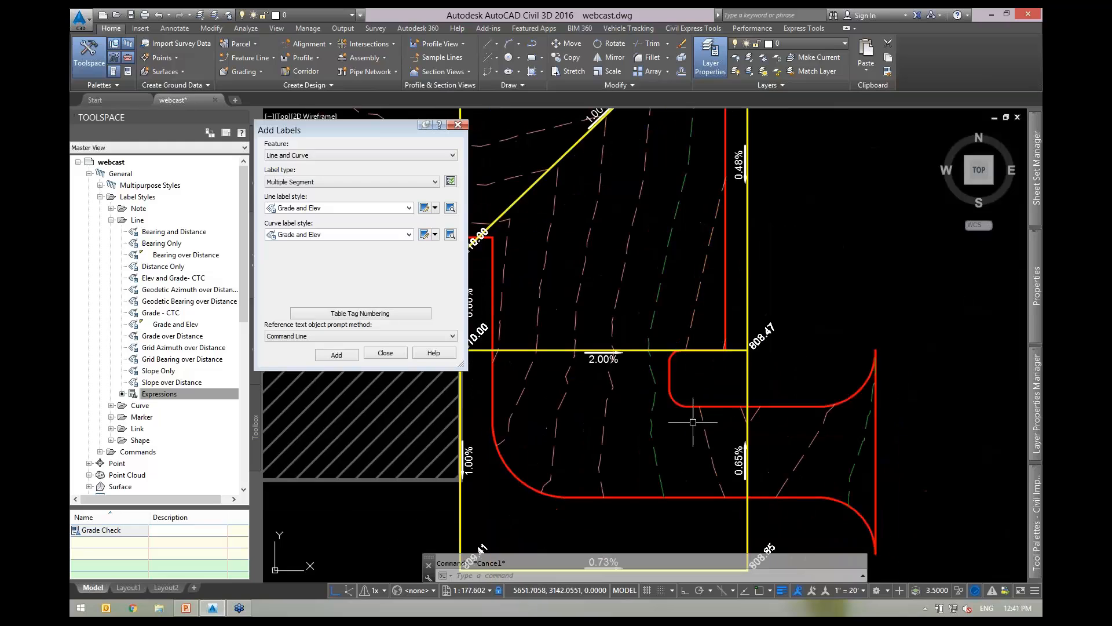
pyautogui.moveTo(693, 419); pyautogui.dragTo(685, 297, button='middle')
pyautogui.scroll(2, 736, 431)
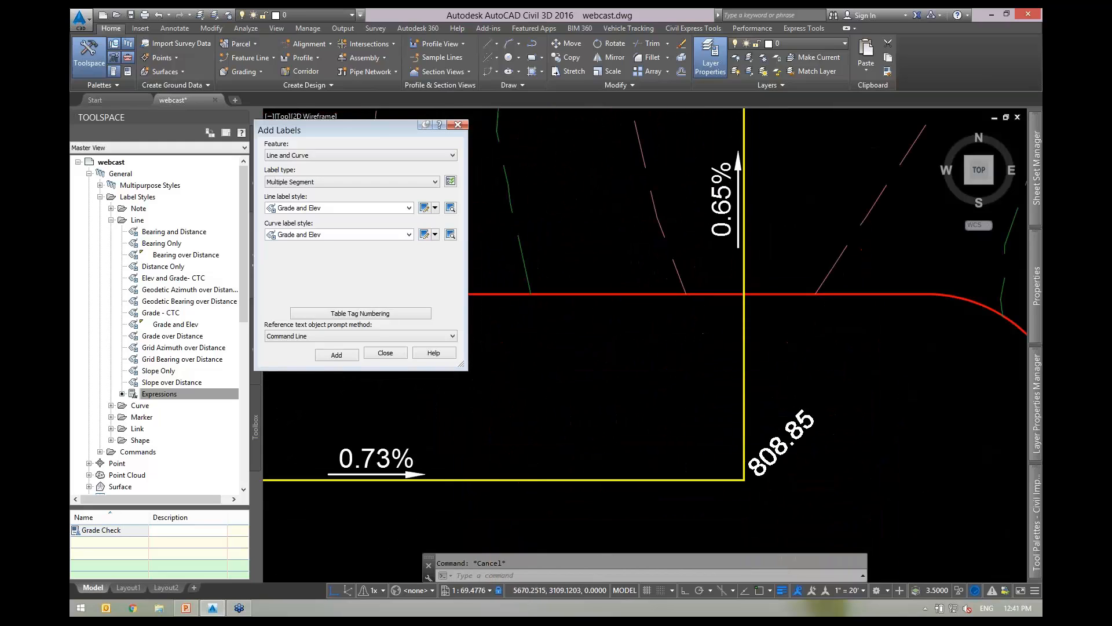
pyautogui.scroll(-1, 784, 431)
pyautogui.moveTo(688, 487); pyautogui.dragTo(824, 465, button='middle')
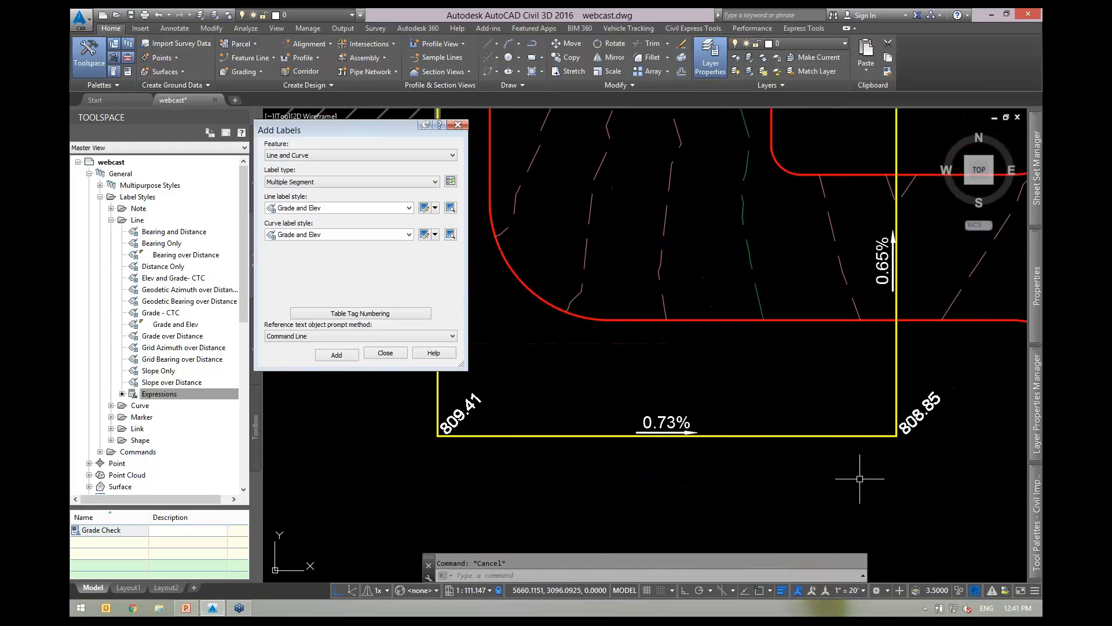
pyautogui.scroll(-2, 858, 479)
# Abandon a first elevation-edit attempt on the lower lot's feature line and run REGENALL.
pyautogui.click(811, 452)
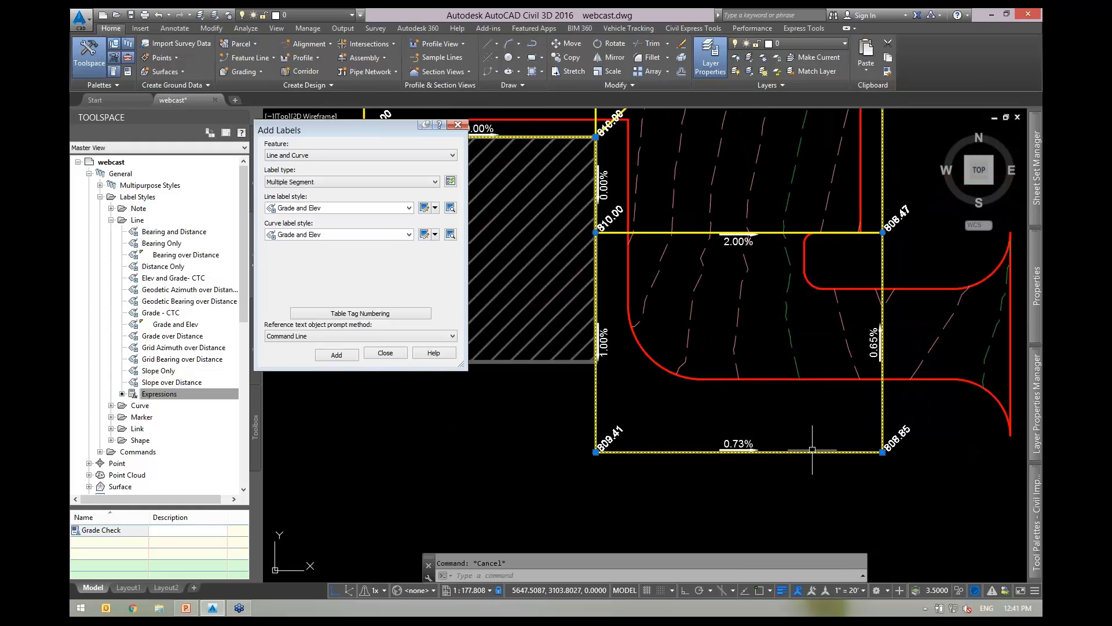
pyautogui.rightClick(812, 410)
pyautogui.click(852, 317)
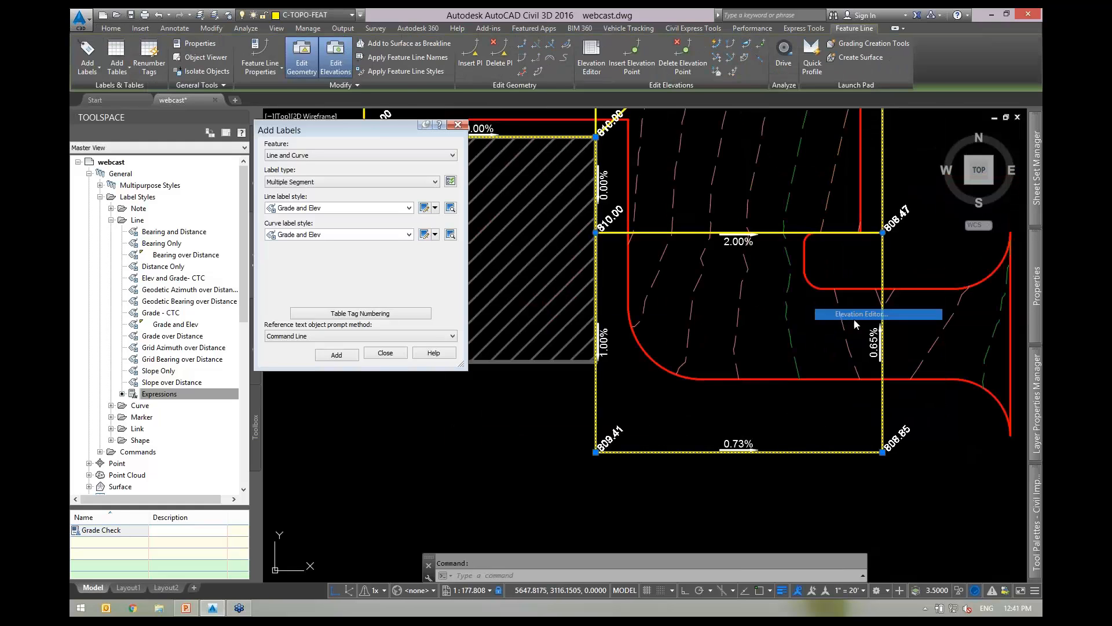
pyautogui.write('25')
pyautogui.press('Escape')
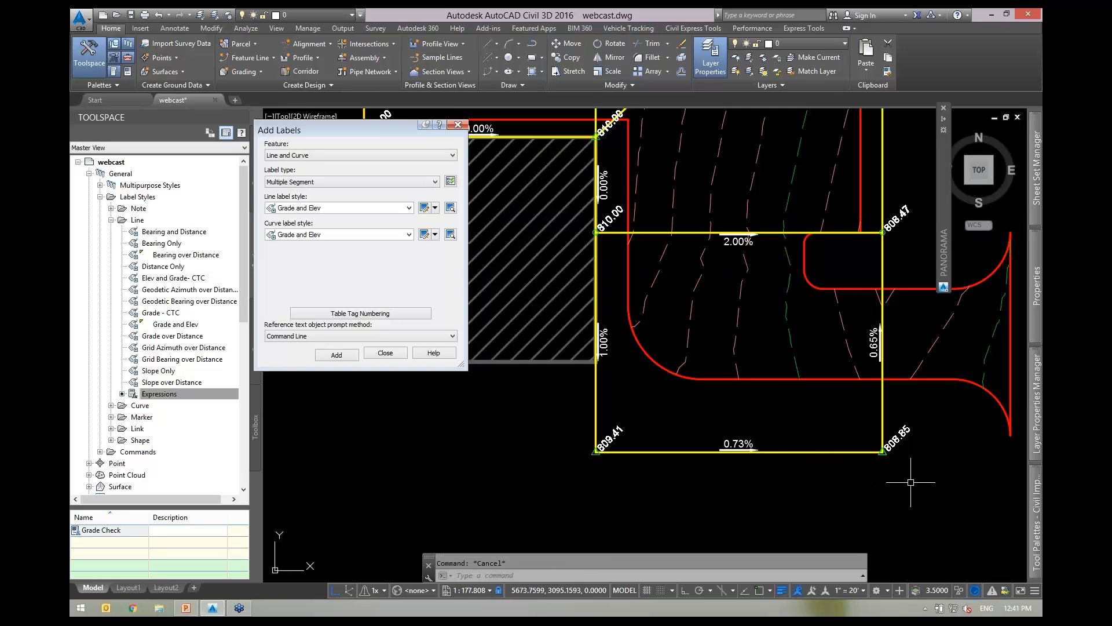
pyautogui.scroll(4, 903, 463)
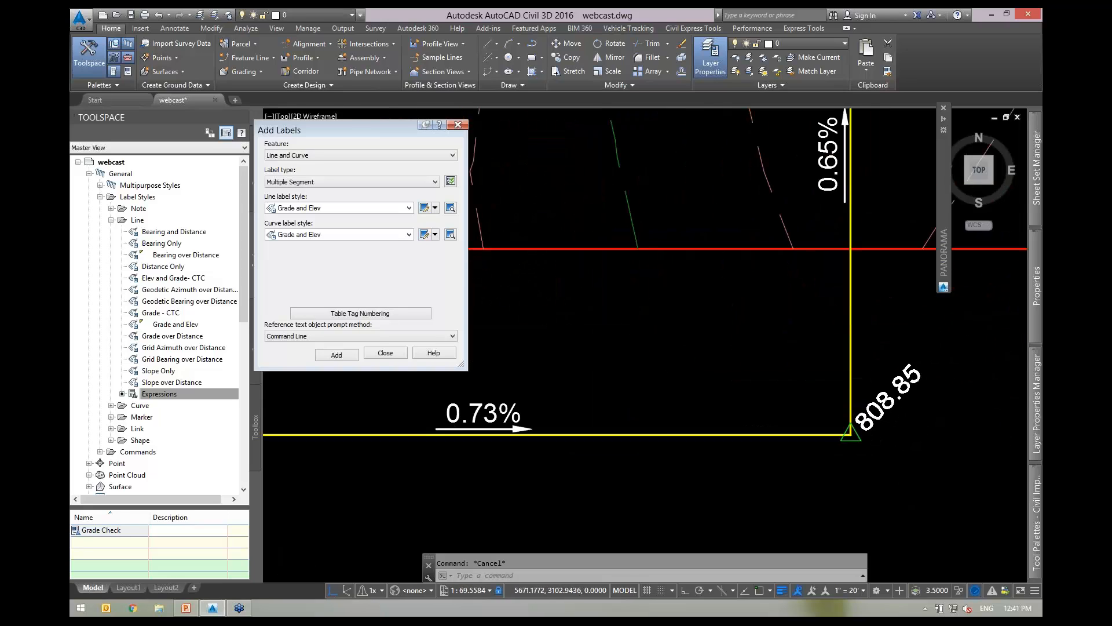
pyautogui.scroll(-2, 898, 426)
pyautogui.write('regenall')
pyautogui.press('Return')
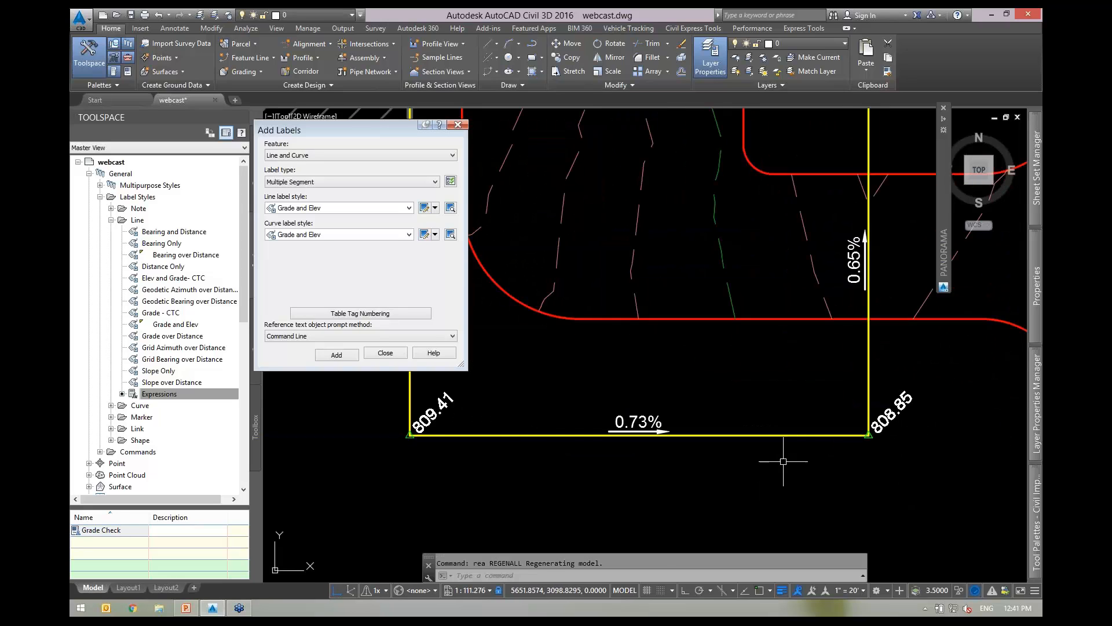
# Raise the lower lot's feature line by 25 feet, giving end elevations 834.41 and 833.85.
pyautogui.click(812, 454)
pyautogui.click(777, 417)
pyautogui.rightClick(811, 390)
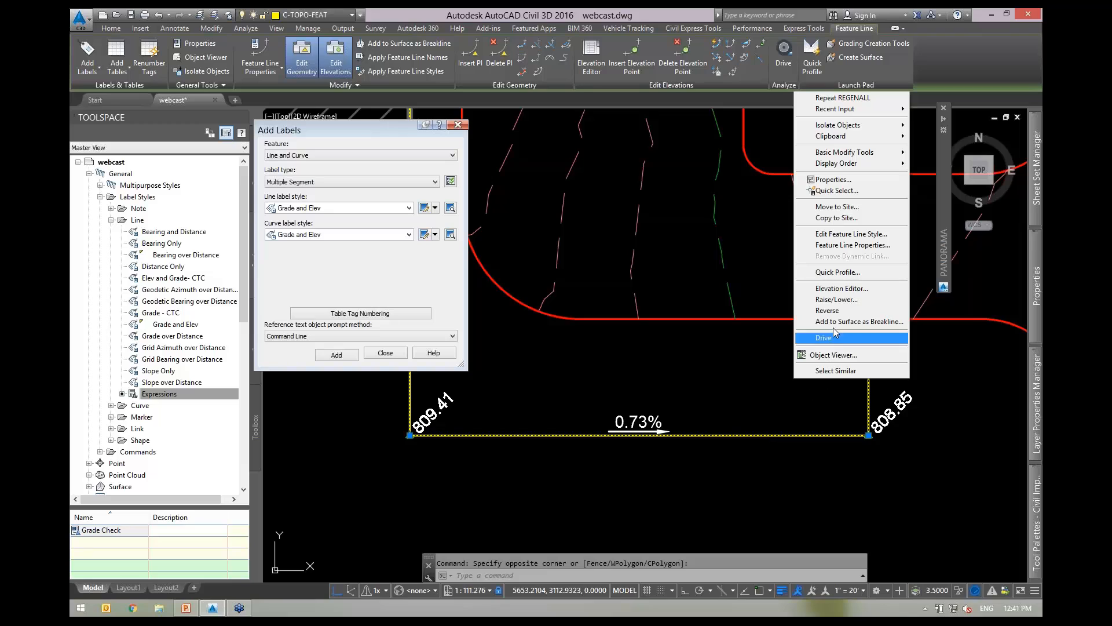
pyautogui.click(835, 299)
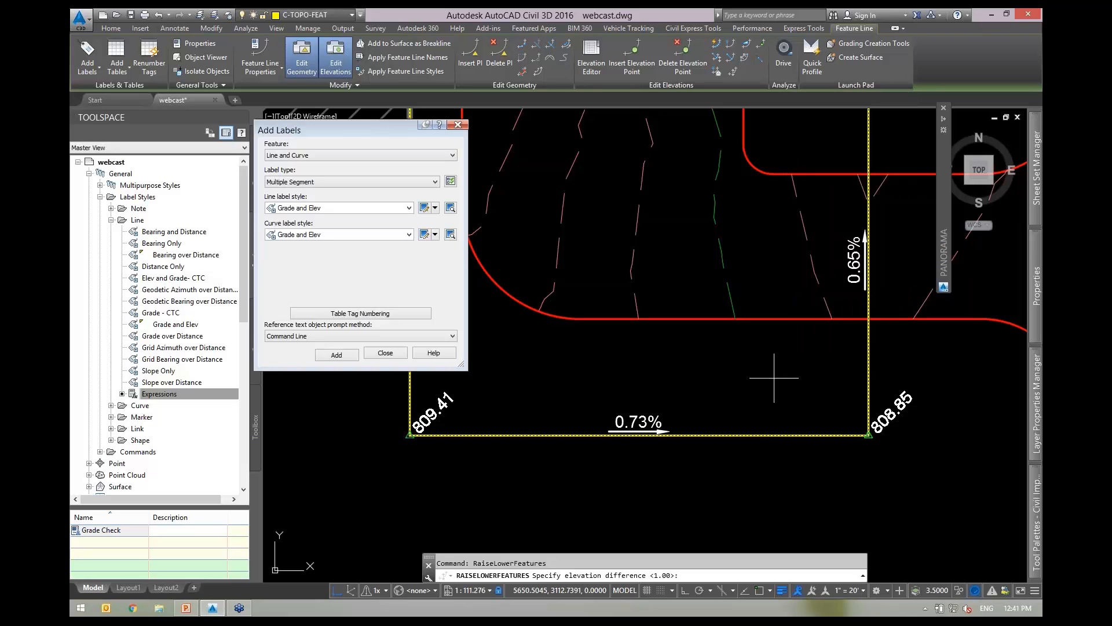
pyautogui.write('25')
pyautogui.press('Return')
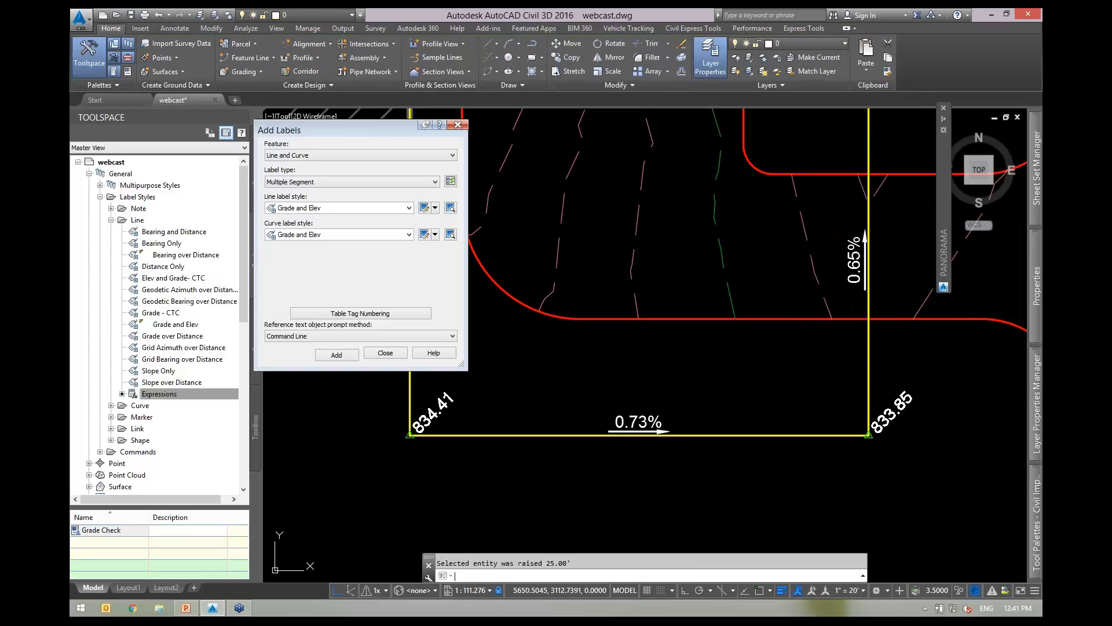
pyautogui.press('Escape')
# Pan toward the 833.85 corner and finish adding labels.
pyautogui.scroll(-6, 797, 417)
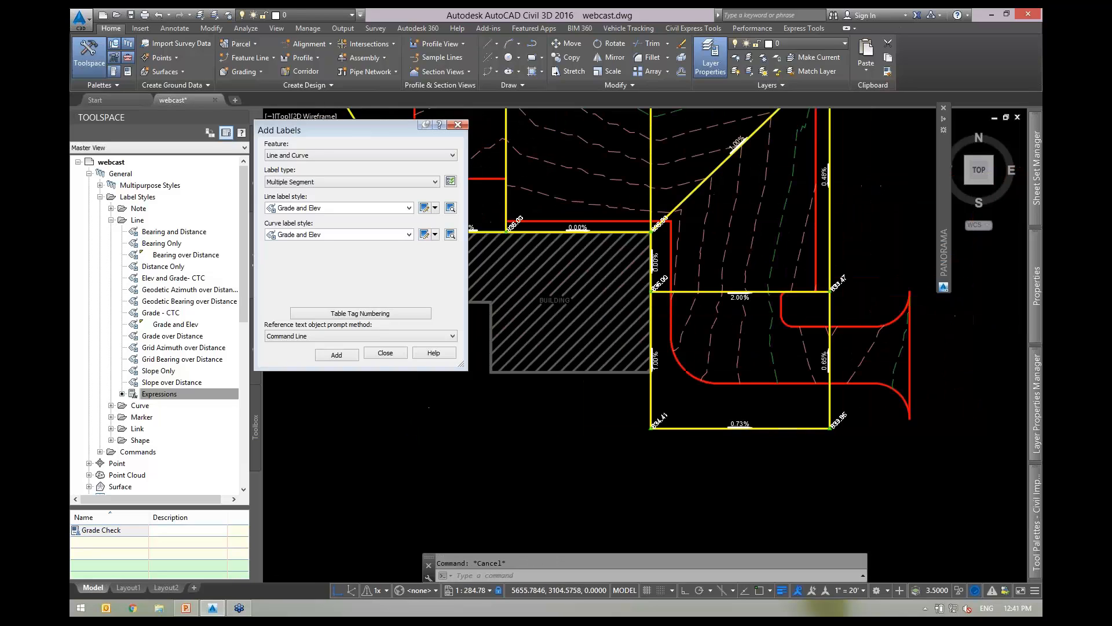
pyautogui.scroll(8, 631, 307)
pyautogui.moveTo(529, 252); pyautogui.dragTo(623, 276, button='middle')
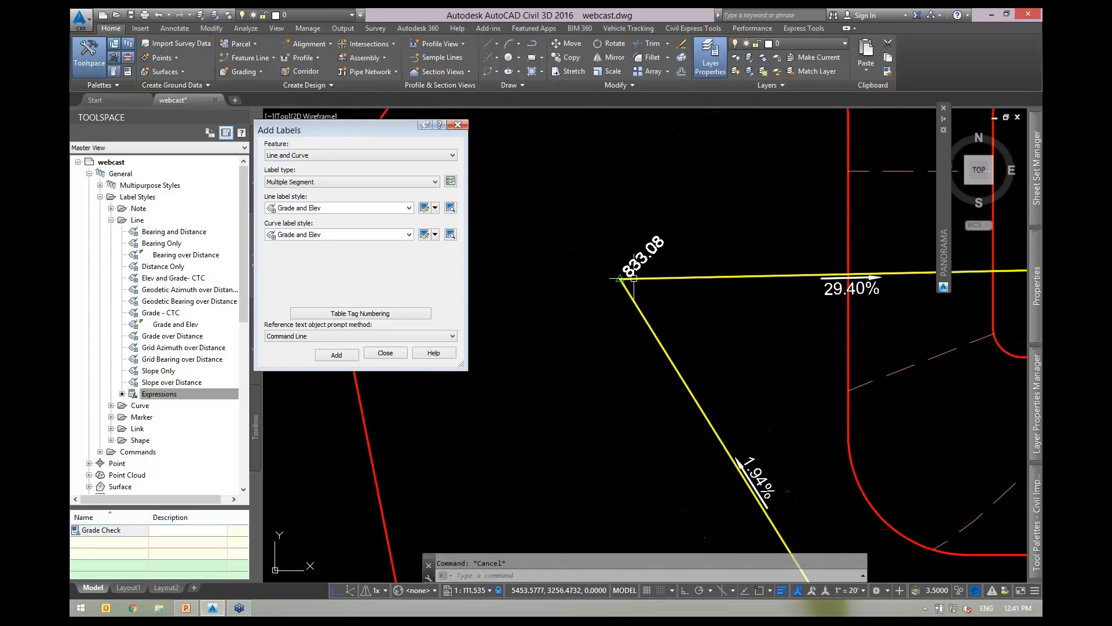
pyautogui.scroll(-4, 633, 274)
pyautogui.moveTo(814, 310); pyautogui.dragTo(578, 247, button='middle')
pyautogui.moveTo(731, 358); pyautogui.dragTo(618, 210, button='middle')
pyautogui.scroll(3, 778, 424)
pyautogui.scroll(6, 778, 424)
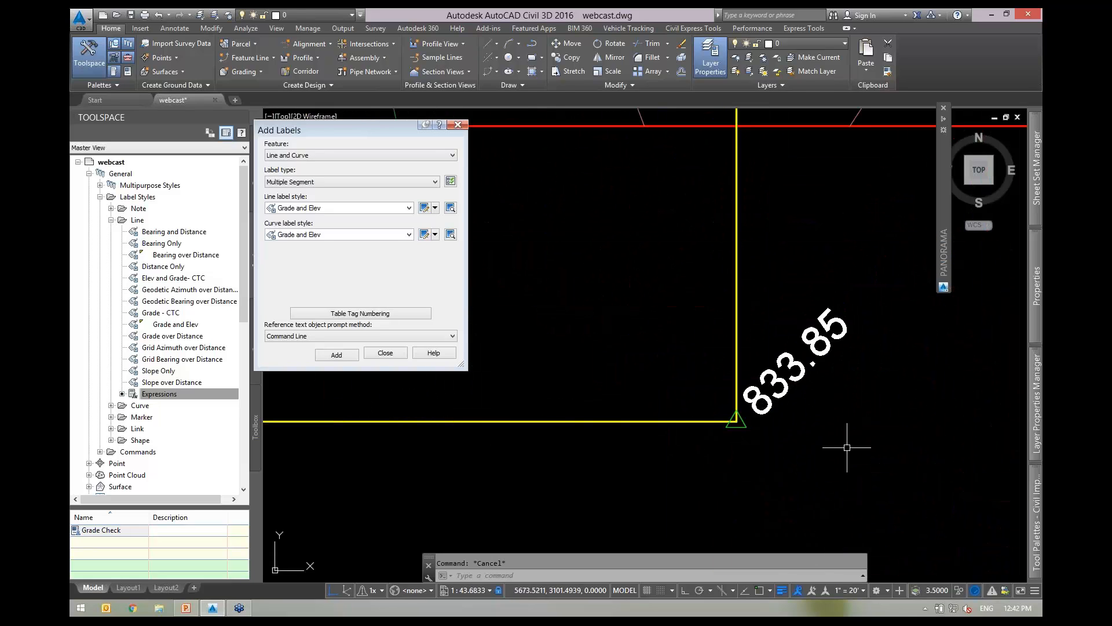
pyautogui.scroll(-4, 847, 447)
pyautogui.click(386, 353)
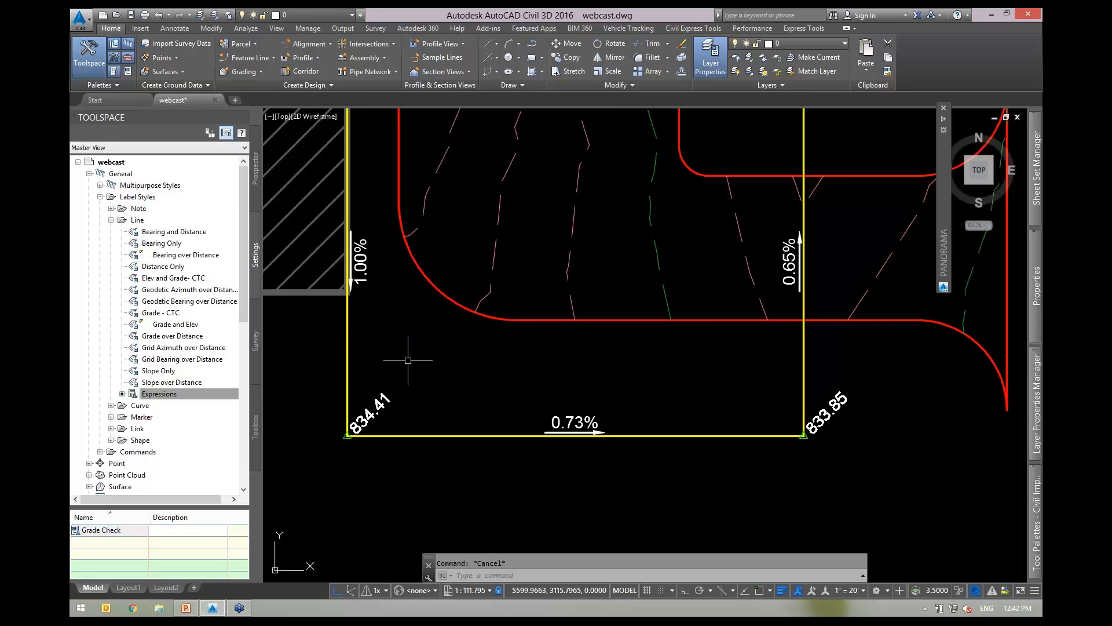
# Erase the 0.73% grade label on the rectangle's bottom segment.
pyautogui.moveTo(435, 377)
pyautogui.mouseDown(button='middle')
pyautogui.moveTo(507, 301)
pyautogui.moveTo(483, 304)
pyautogui.mouseUp(button='middle')
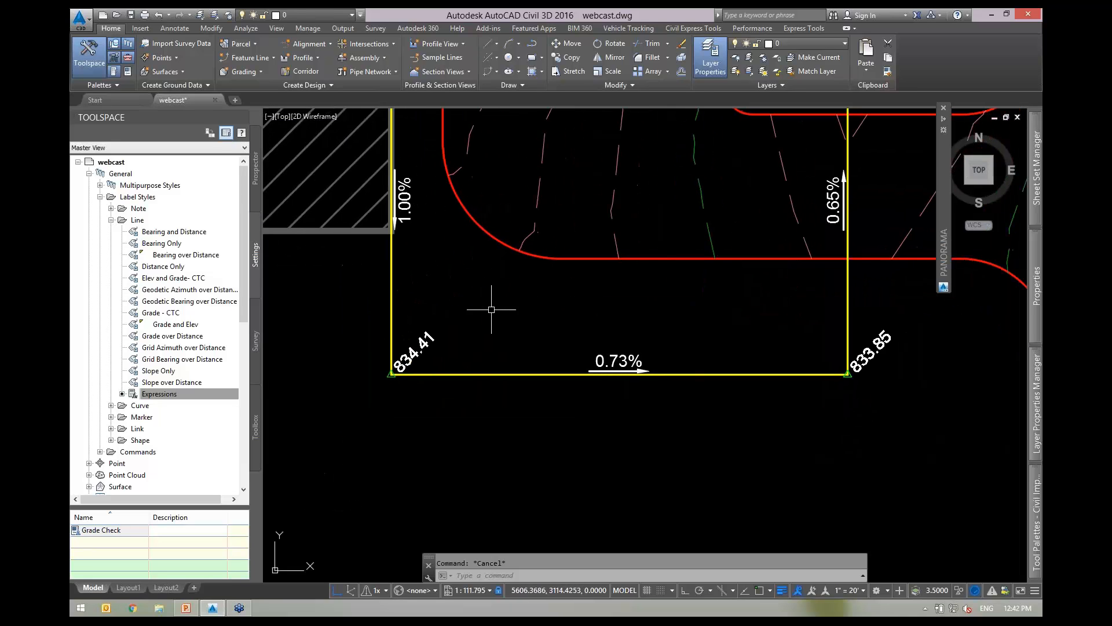
pyautogui.moveTo(465, 411); pyautogui.dragTo(574, 431, button='middle')
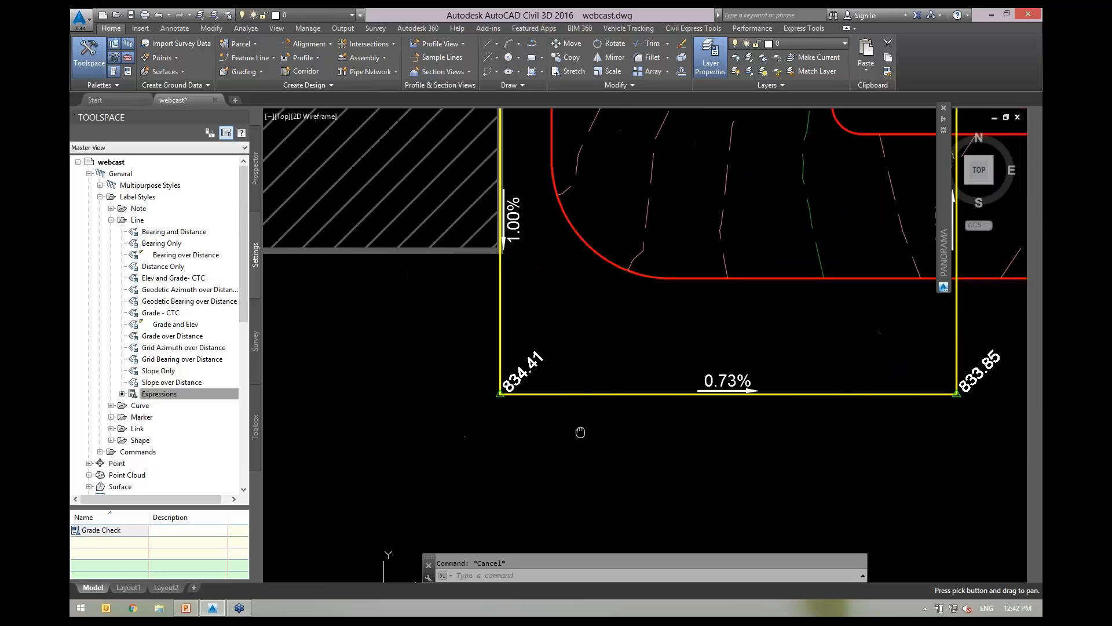
pyautogui.click(726, 390)
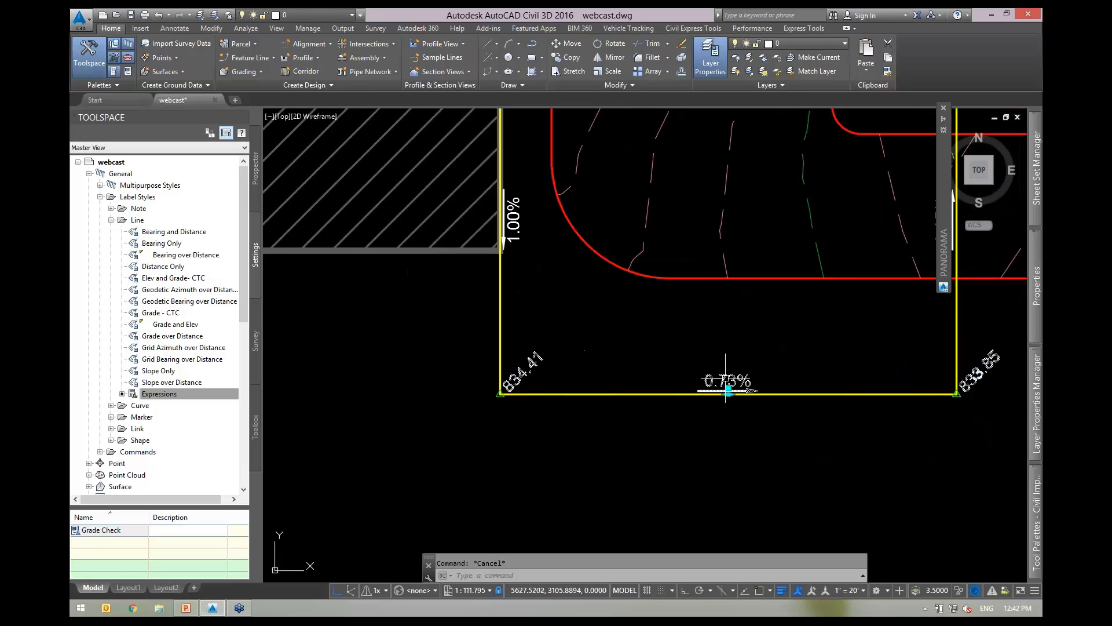
pyautogui.write('e')
pyautogui.press('Return')
# Collapse the line label styles group in Toolspace and clear the 834.41 label selection.
pyautogui.scroll(2, 522, 377)
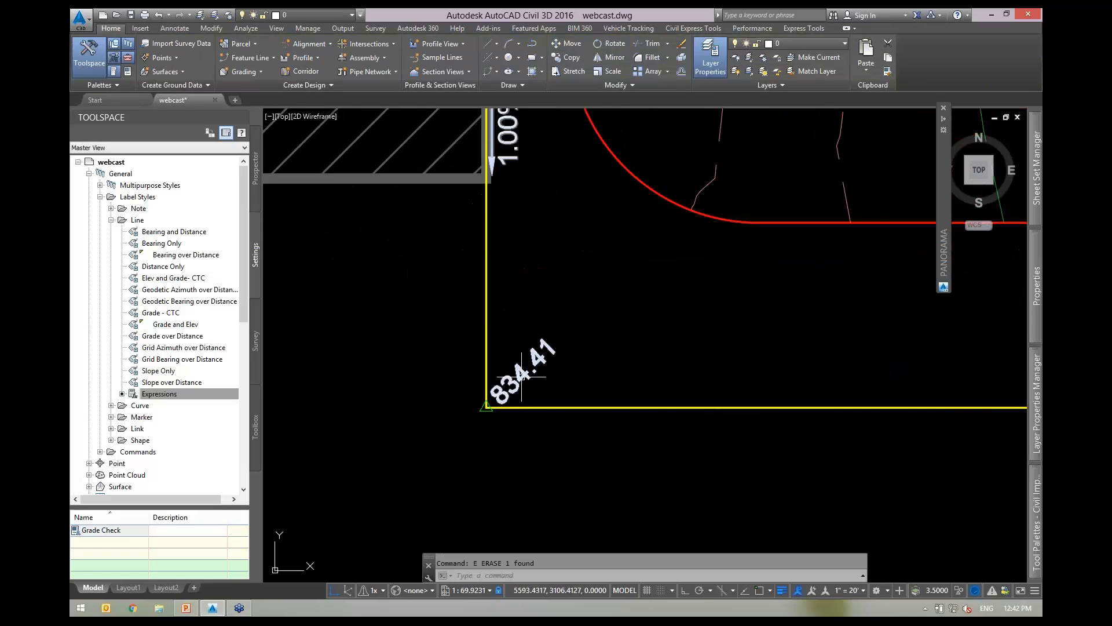
pyautogui.click(528, 375)
pyautogui.scroll(-3, 539, 378)
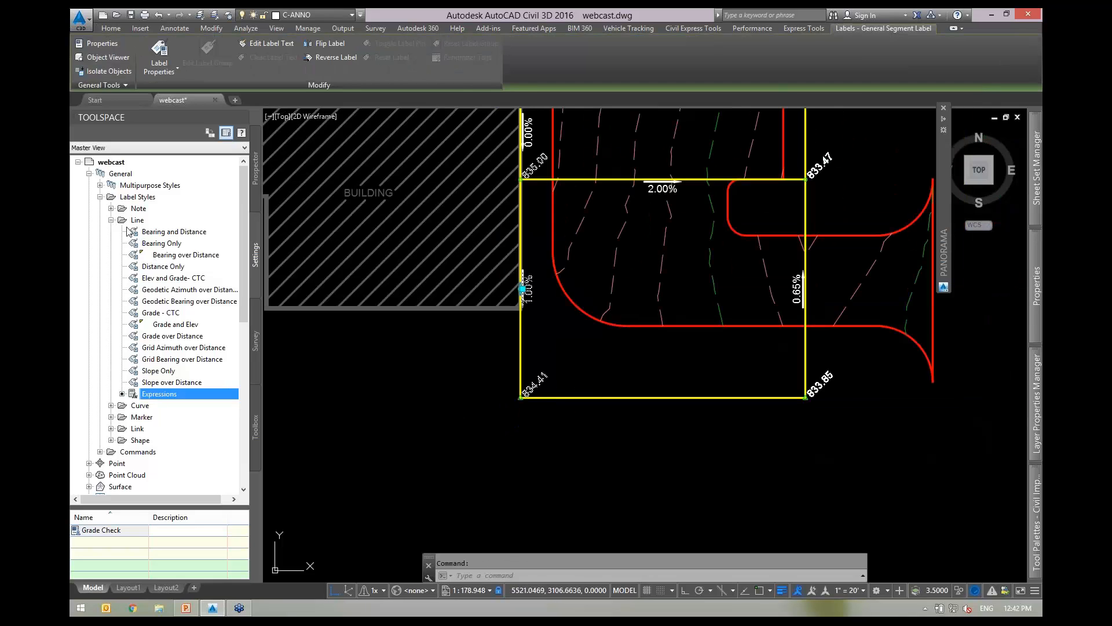
pyautogui.click(111, 221)
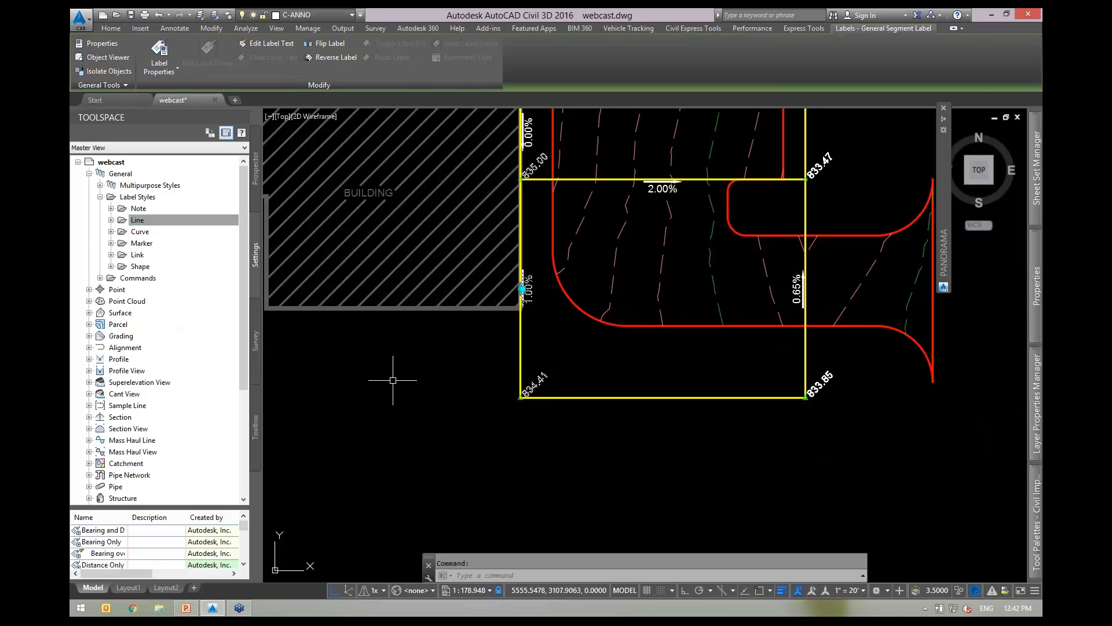
pyautogui.press('Escape')
pyautogui.moveTo(393, 380); pyautogui.dragTo(441, 399, button='middle')
pyautogui.scroll(2, 615, 414)
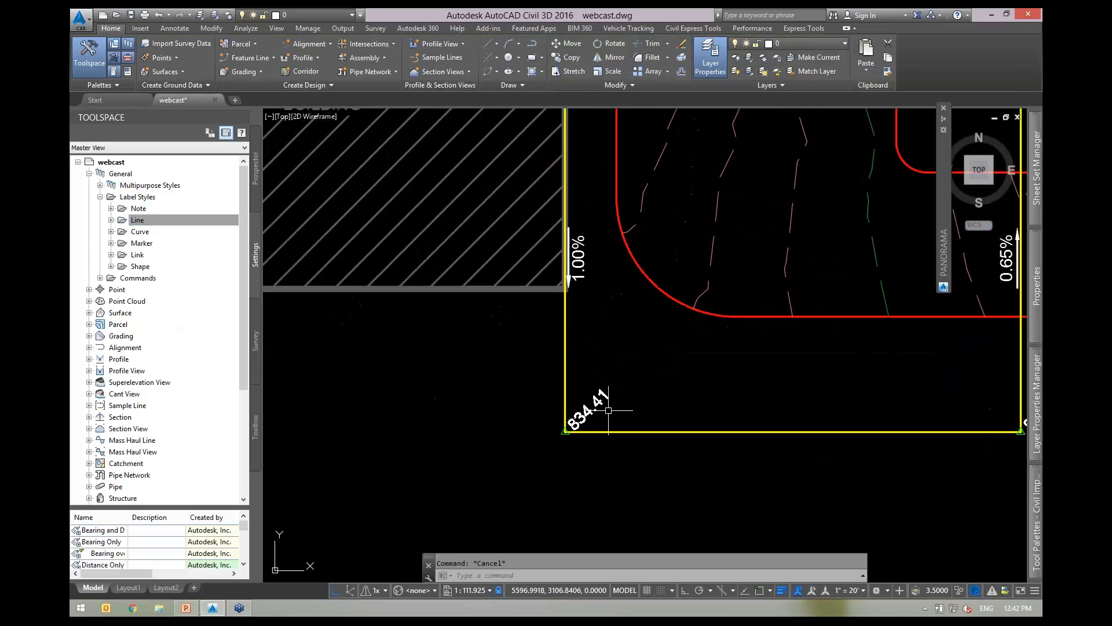
# Expand Line > Expressions in Toolspace Settings and start a new expression from Grade Check.
pyautogui.click(111, 220)
pyautogui.click(167, 394)
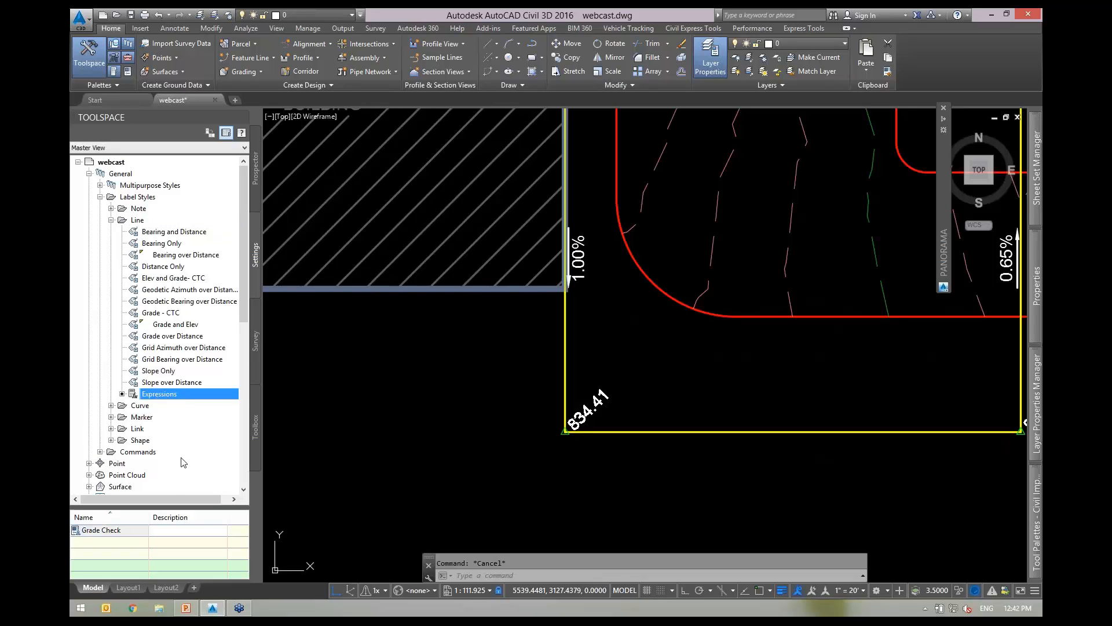
pyautogui.rightClick(106, 547)
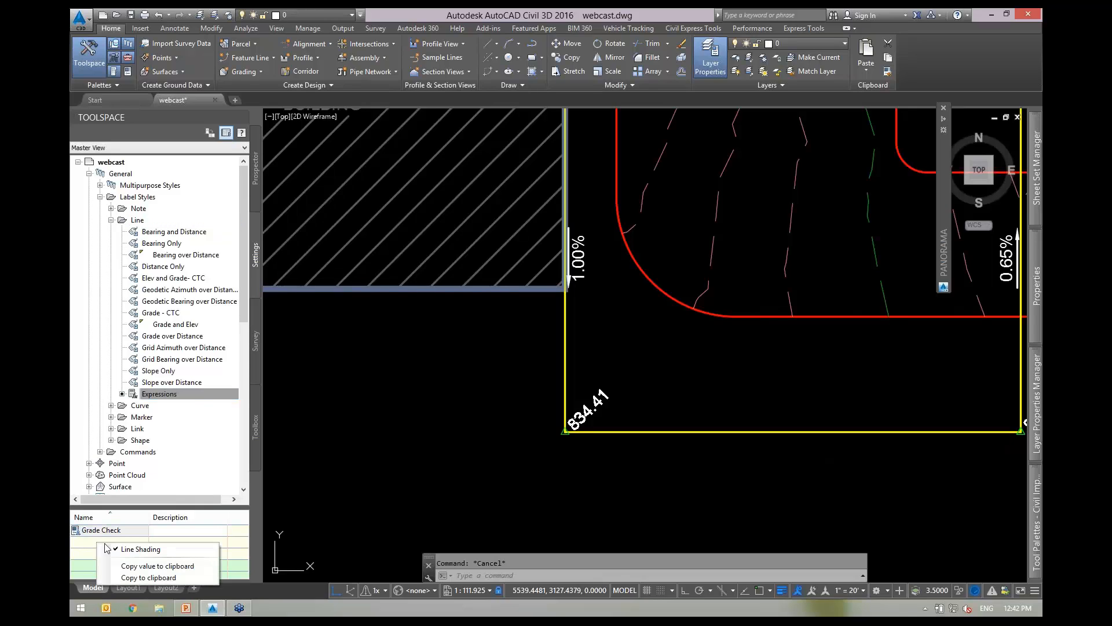
pyautogui.rightClick(103, 531)
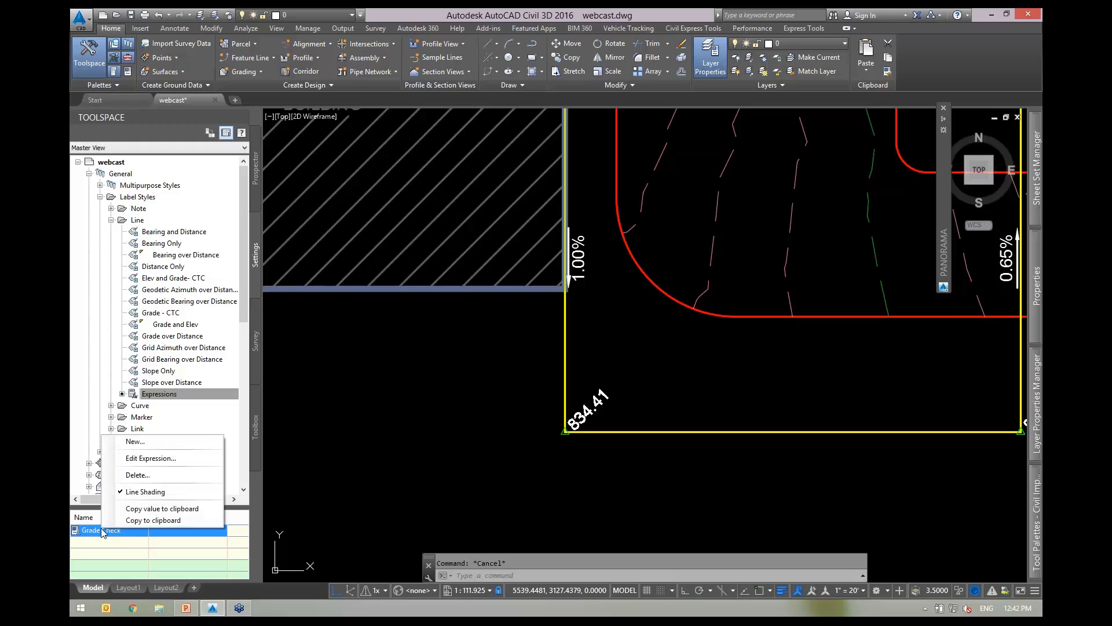
pyautogui.click(137, 442)
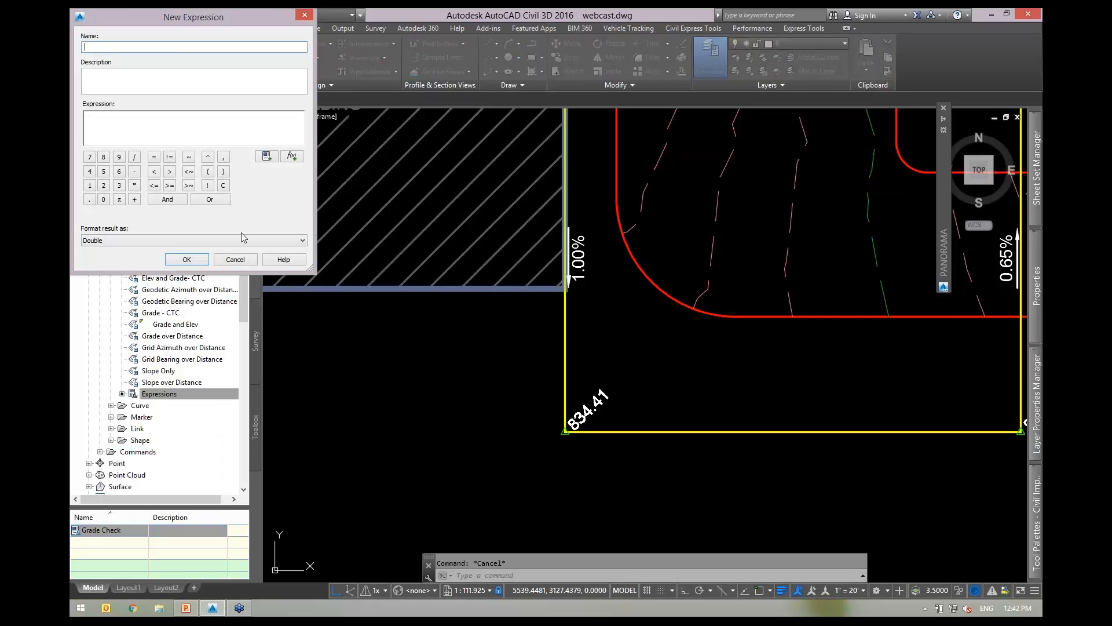
pyautogui.moveTo(186, 16); pyautogui.dragTo(417, 133)
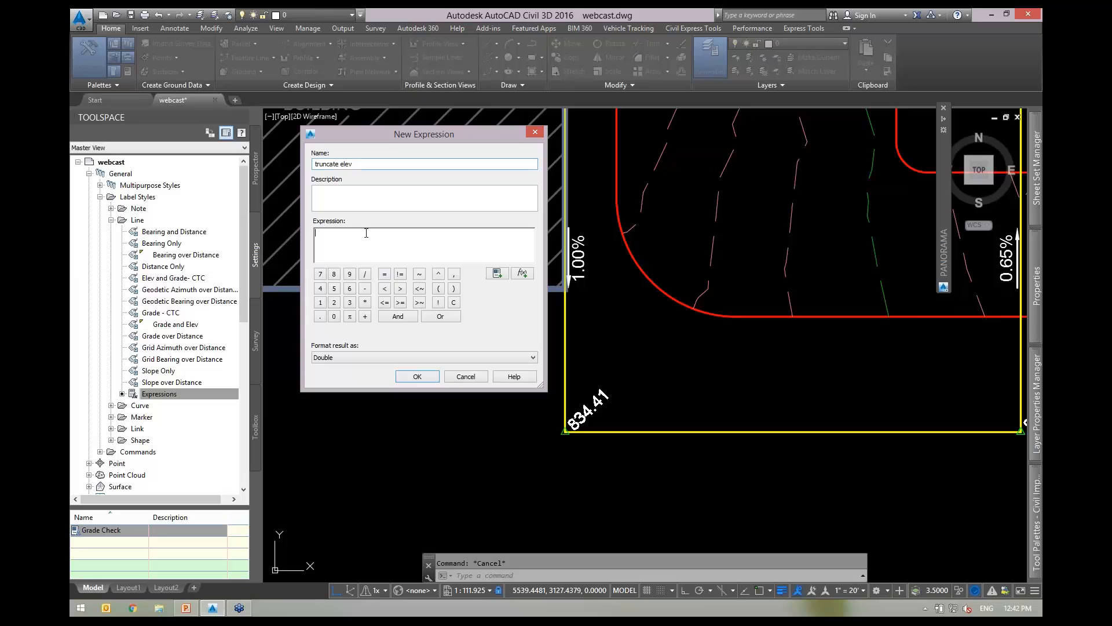
# Build 'truncate elev' as TRUNC({General Segment Start Z}/100)*100 and save it.
pyautogui.click(523, 272)
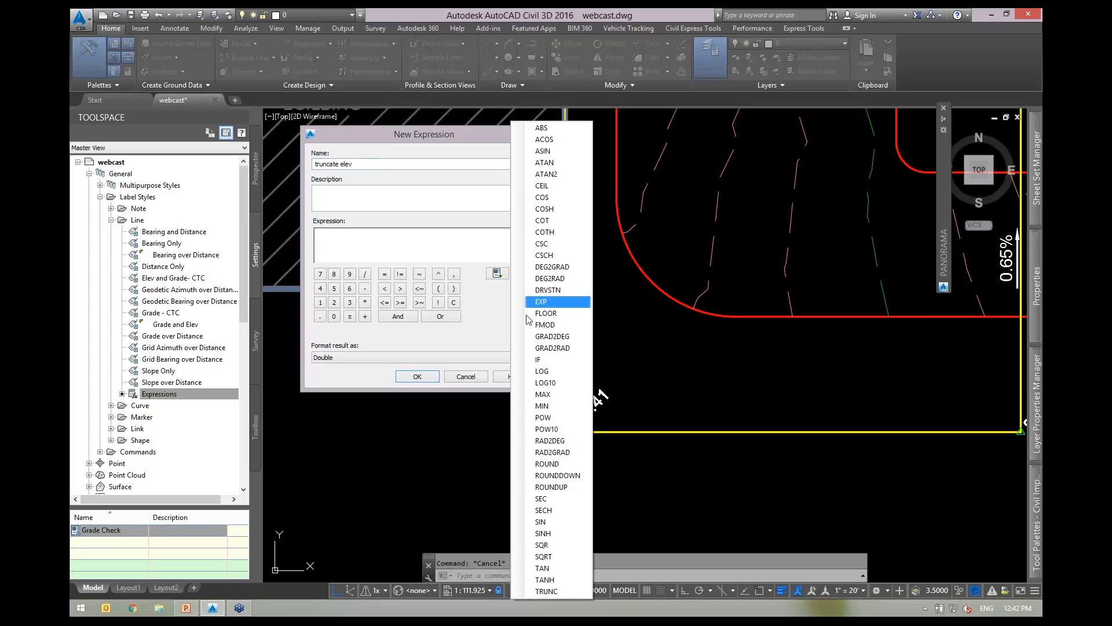
pyautogui.click(547, 591)
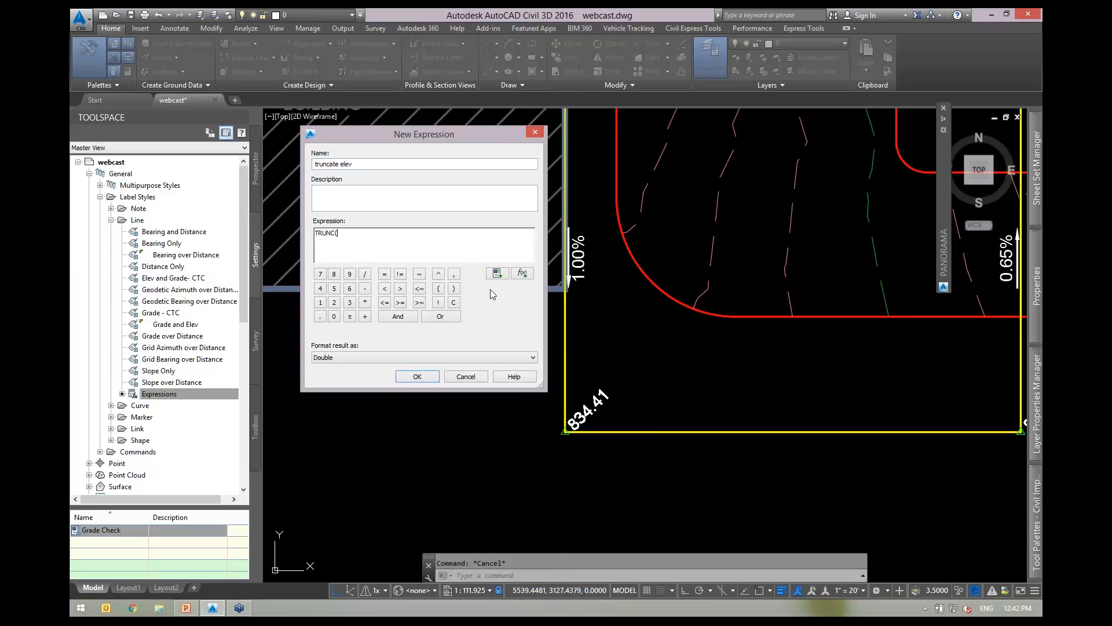
pyautogui.click(497, 273)
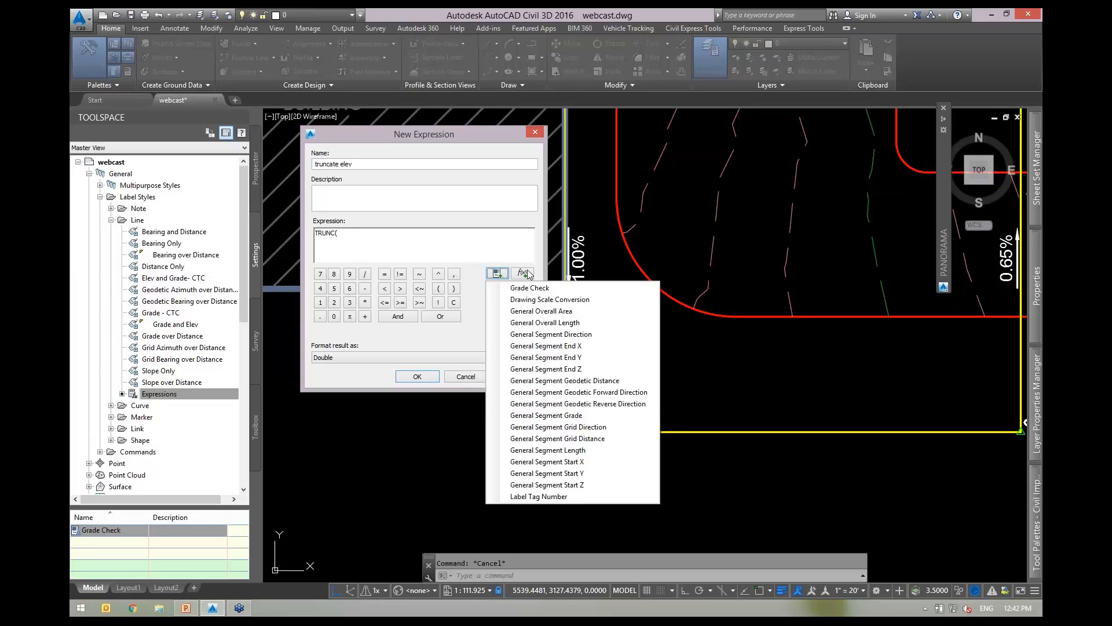
pyautogui.click(560, 485)
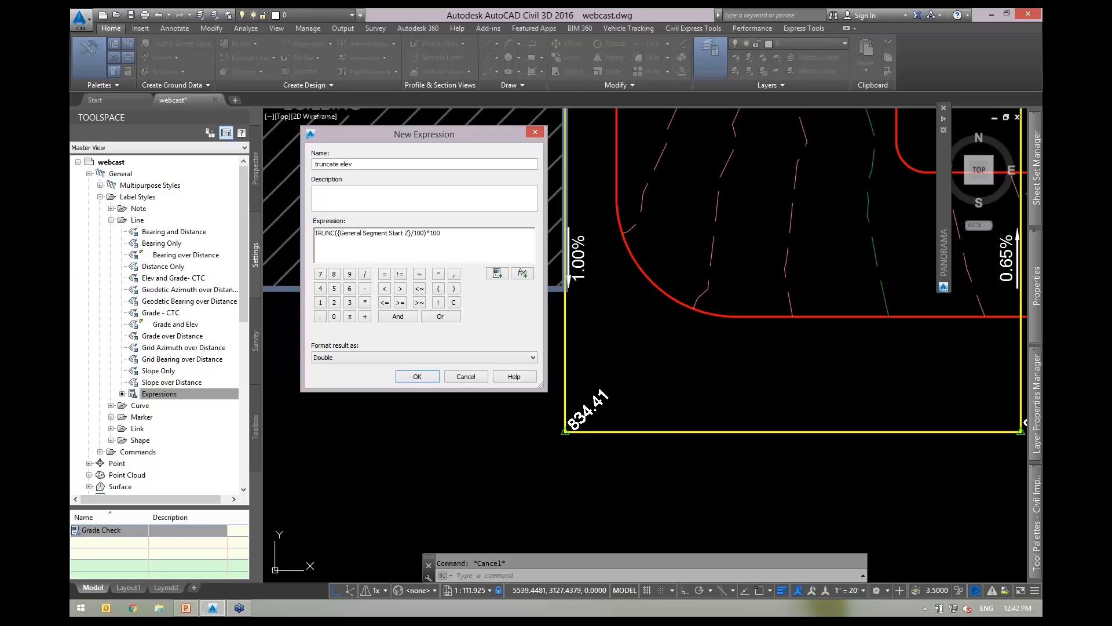
pyautogui.click(418, 376)
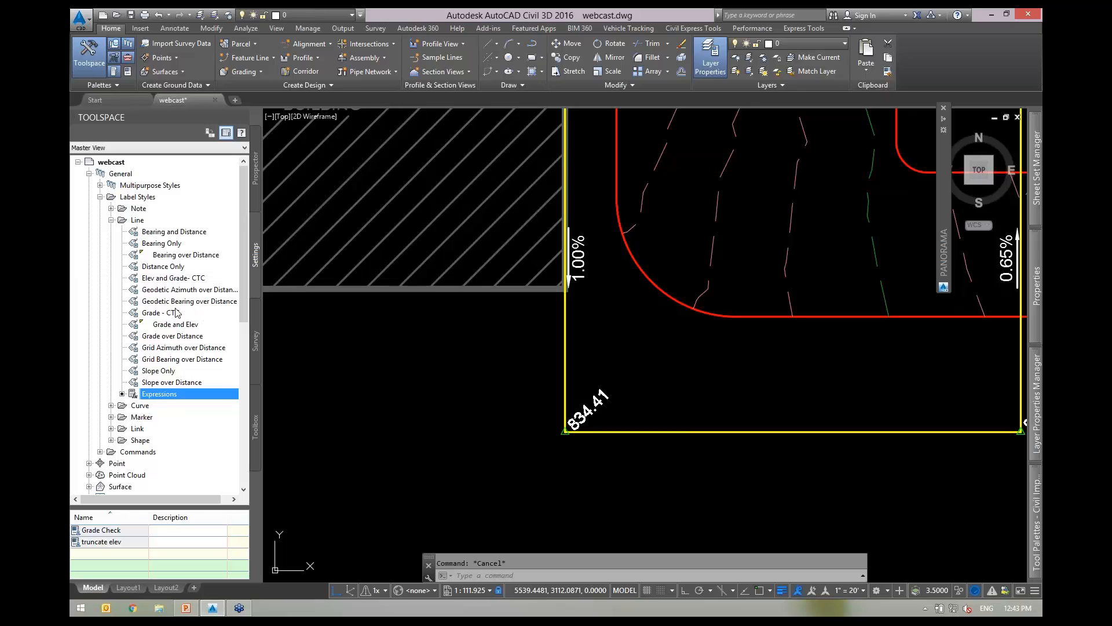
# Edit the Grade and Elev label style and open the elev start component's text contents.
pyautogui.rightClick(173, 328)
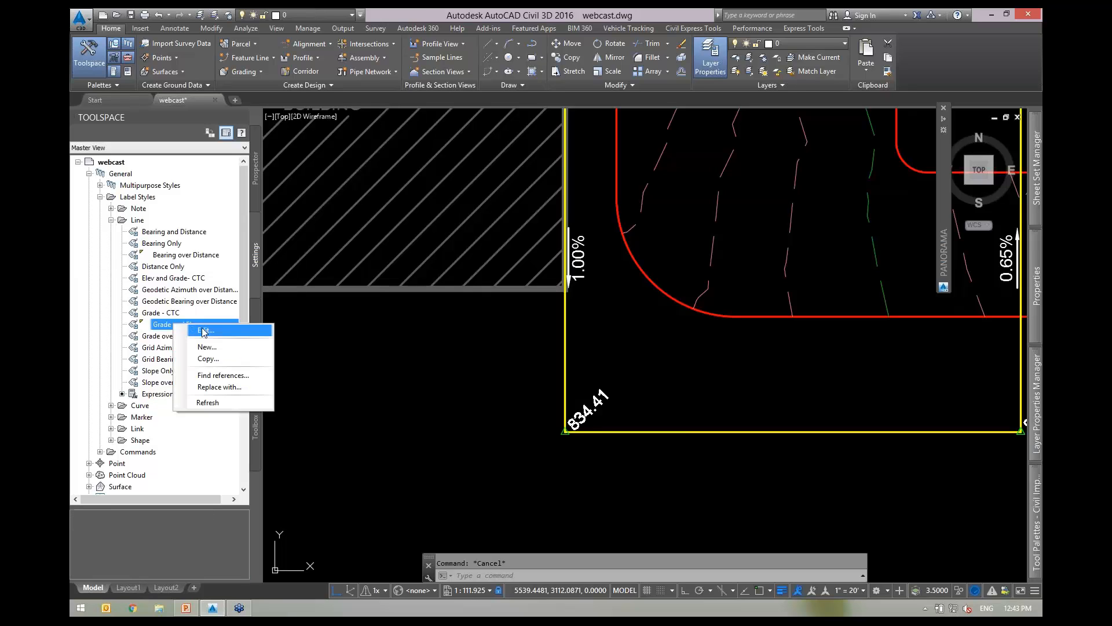
pyautogui.click(191, 334)
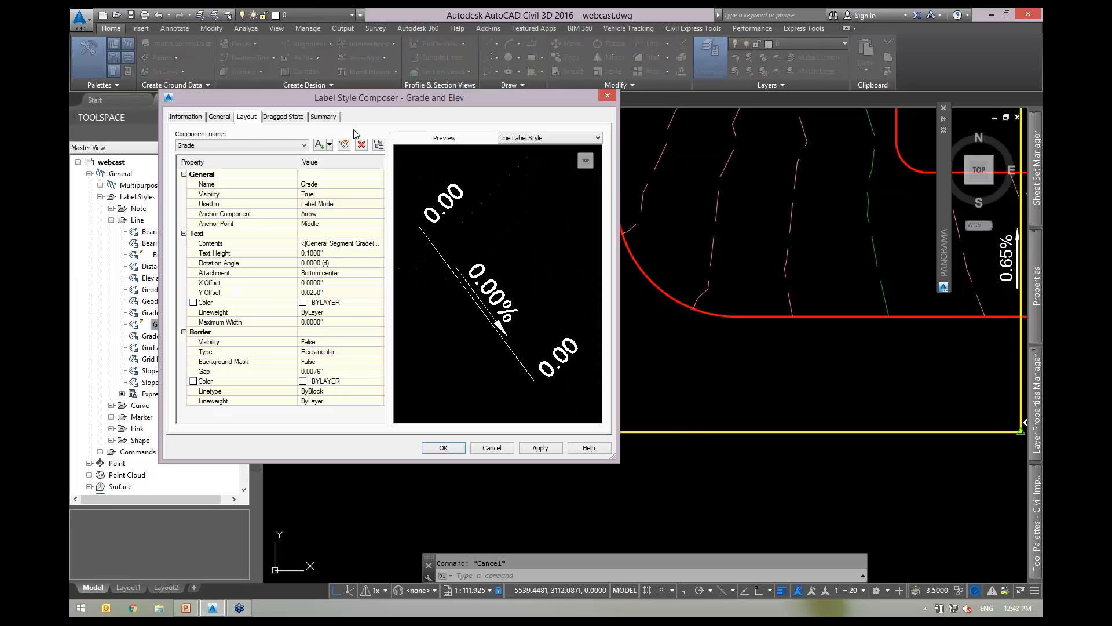
pyautogui.click(255, 145)
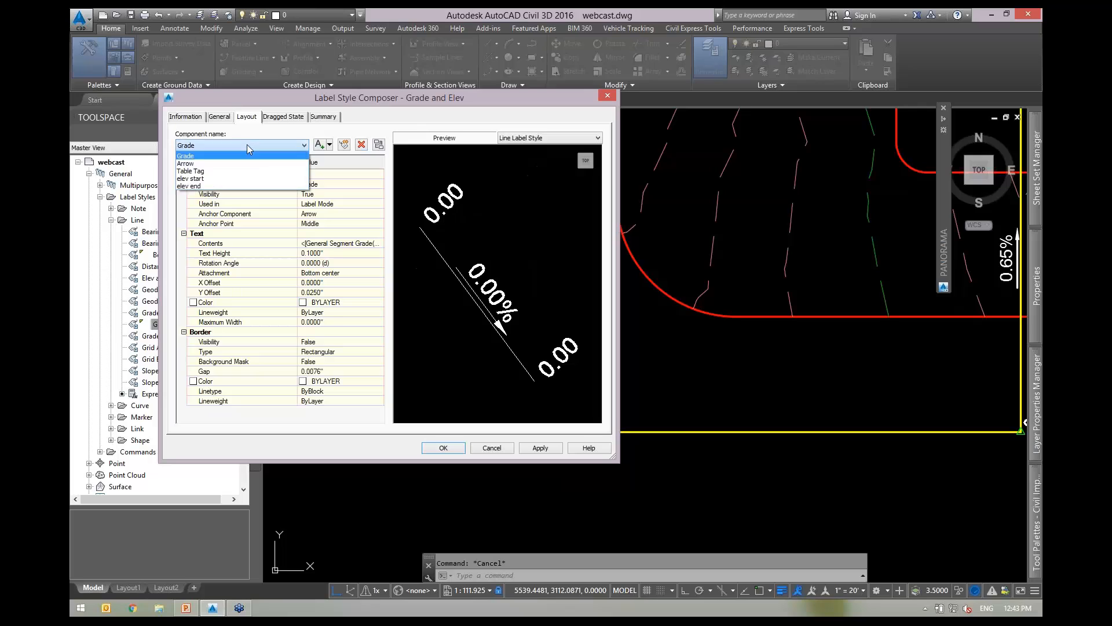
pyautogui.click(221, 182)
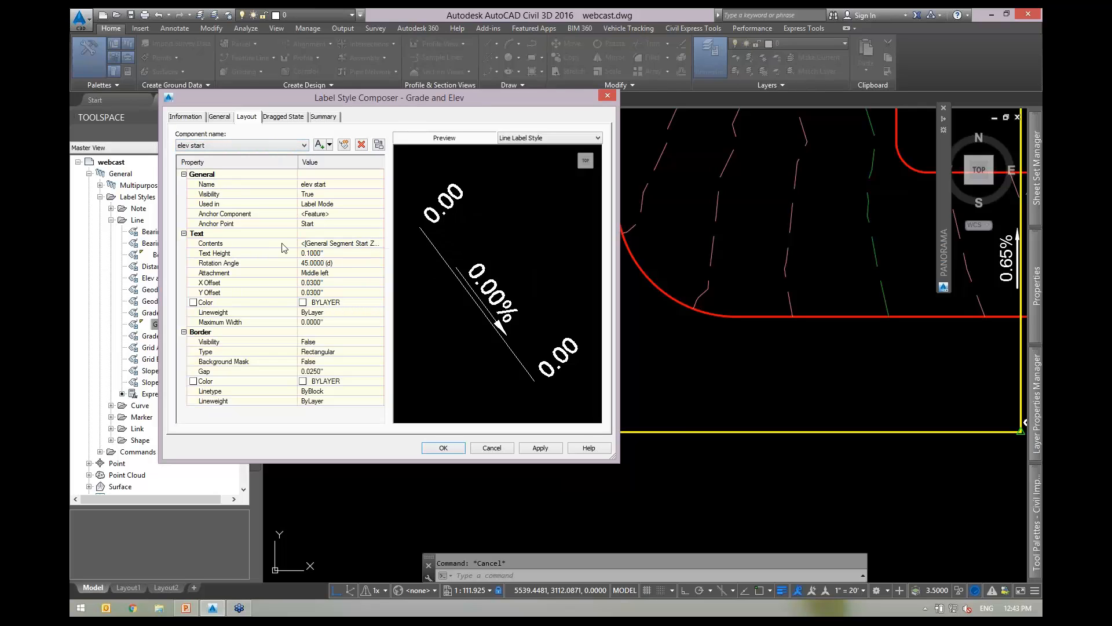
pyautogui.click(377, 244)
pyautogui.click(379, 244)
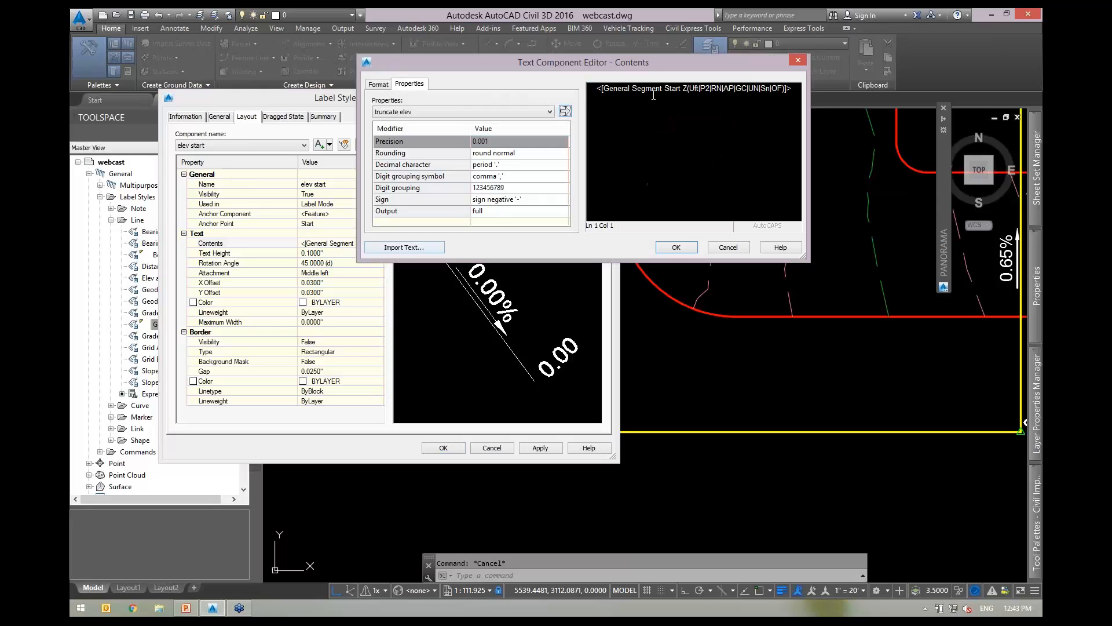
# Replace the elevation field with the truncate elev expression at 0.01 precision and apply.
pyautogui.click(654, 94)
pyautogui.click(457, 112)
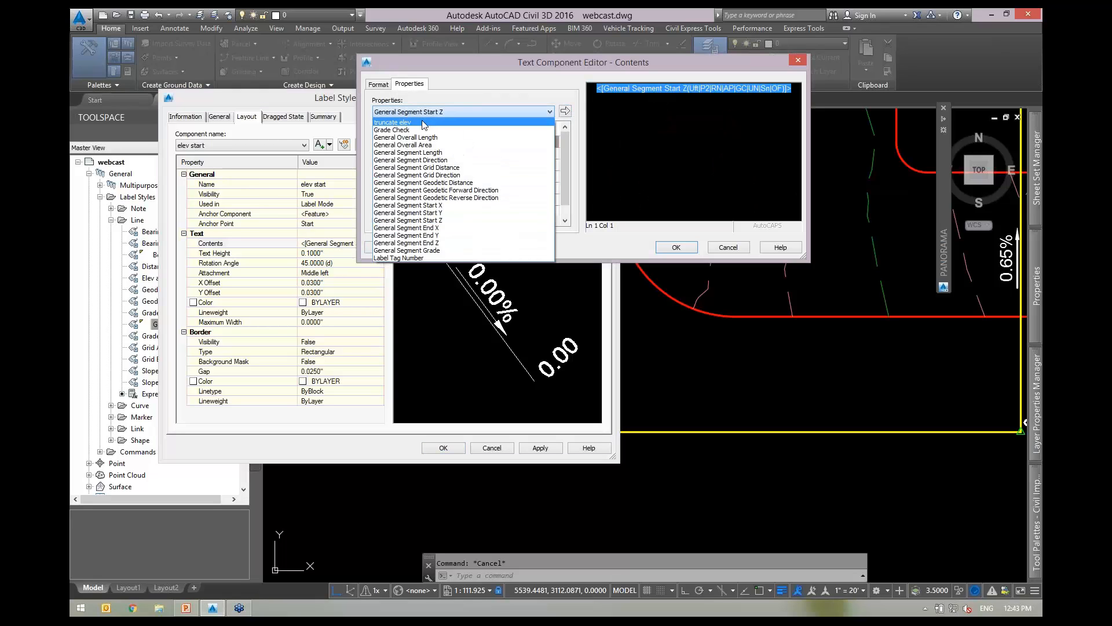
pyautogui.click(404, 123)
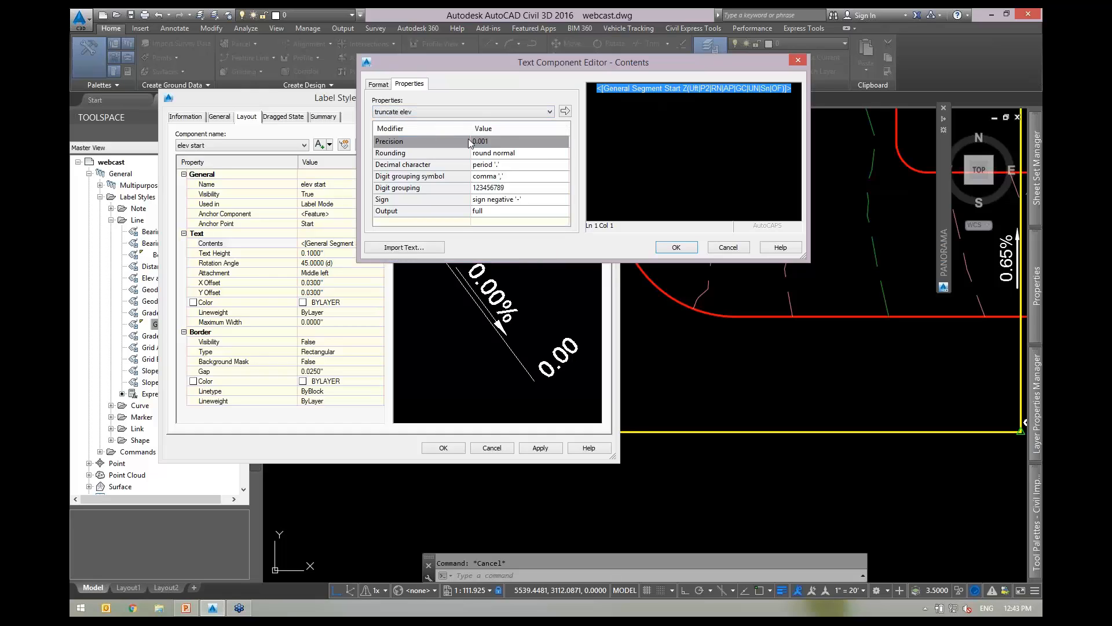
pyautogui.click(505, 141)
pyautogui.click(495, 140)
pyautogui.click(491, 168)
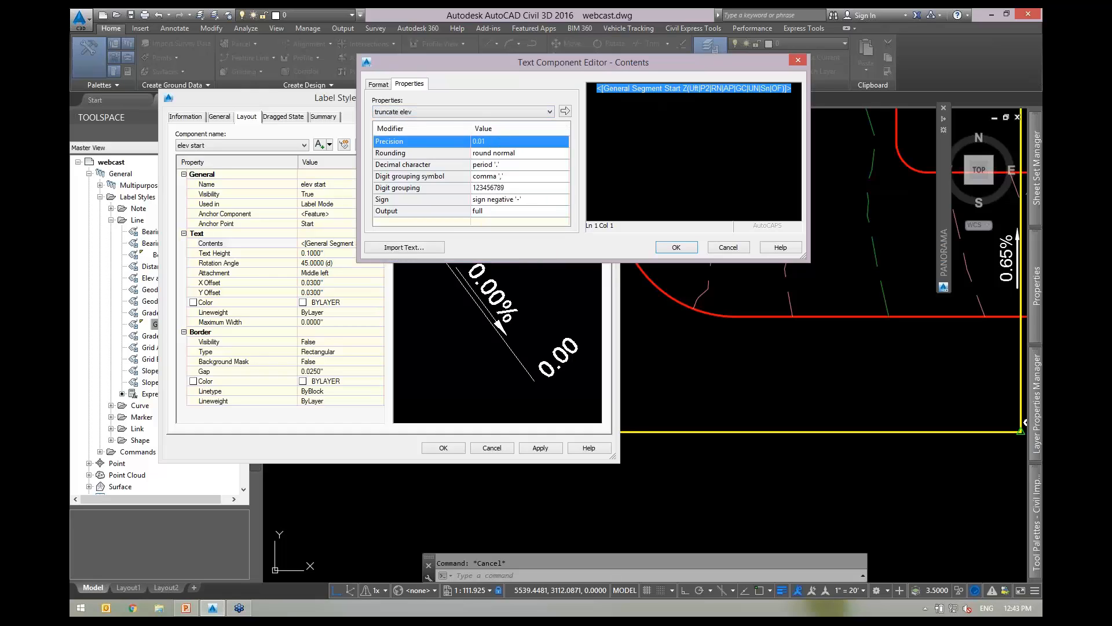
pyautogui.click(565, 111)
pyautogui.click(666, 247)
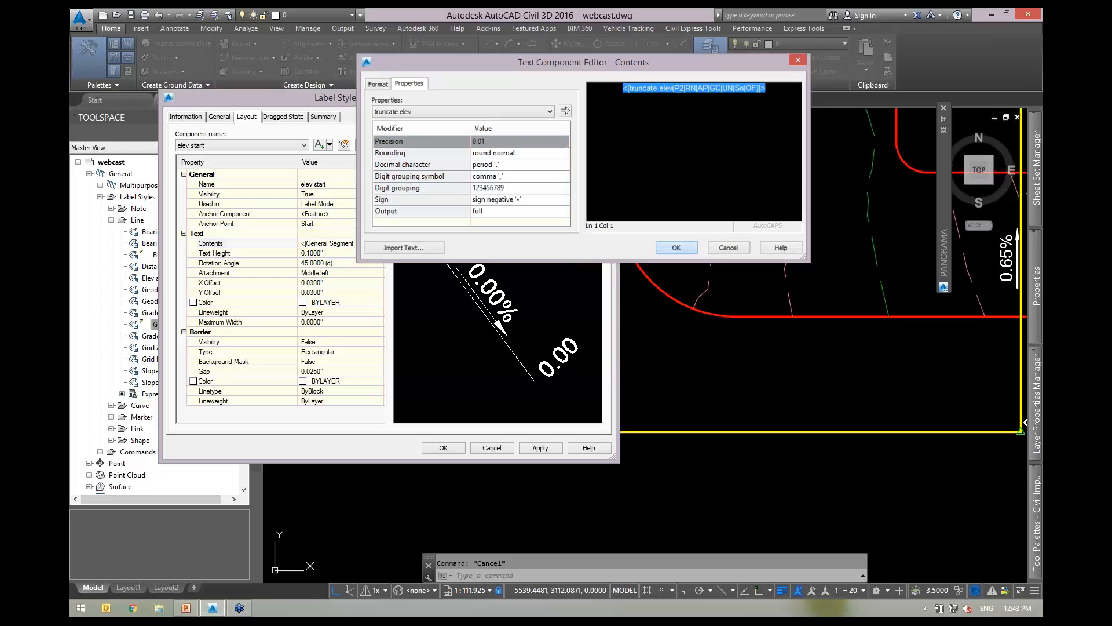
pyautogui.click(444, 447)
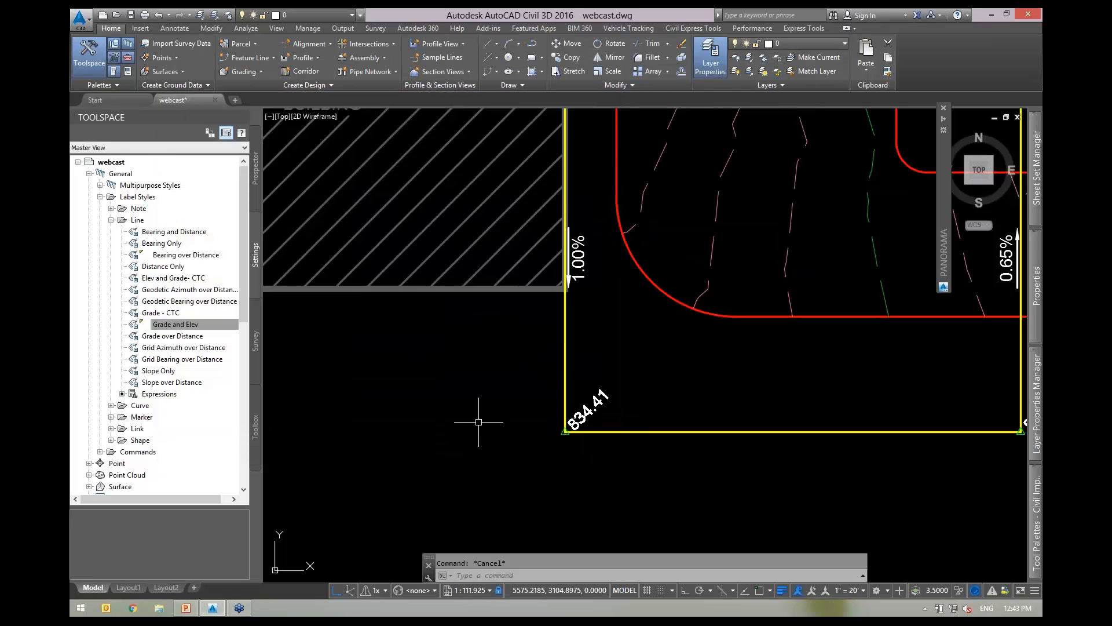
# Erase the 0.65% grade label on the right-hand vertical line.
pyautogui.scroll(-2, 575, 377)
pyautogui.scroll(-1, 576, 376)
pyautogui.scroll(3, 745, 270)
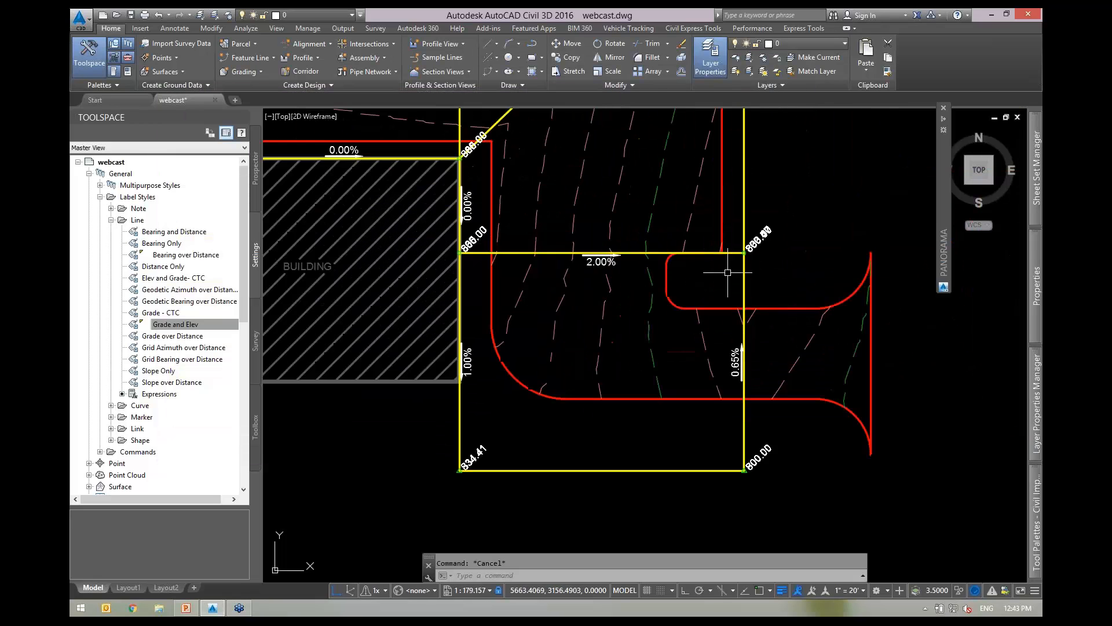
pyautogui.moveTo(853, 282); pyautogui.dragTo(728, 295, button='middle')
pyautogui.scroll(-2, 729, 295)
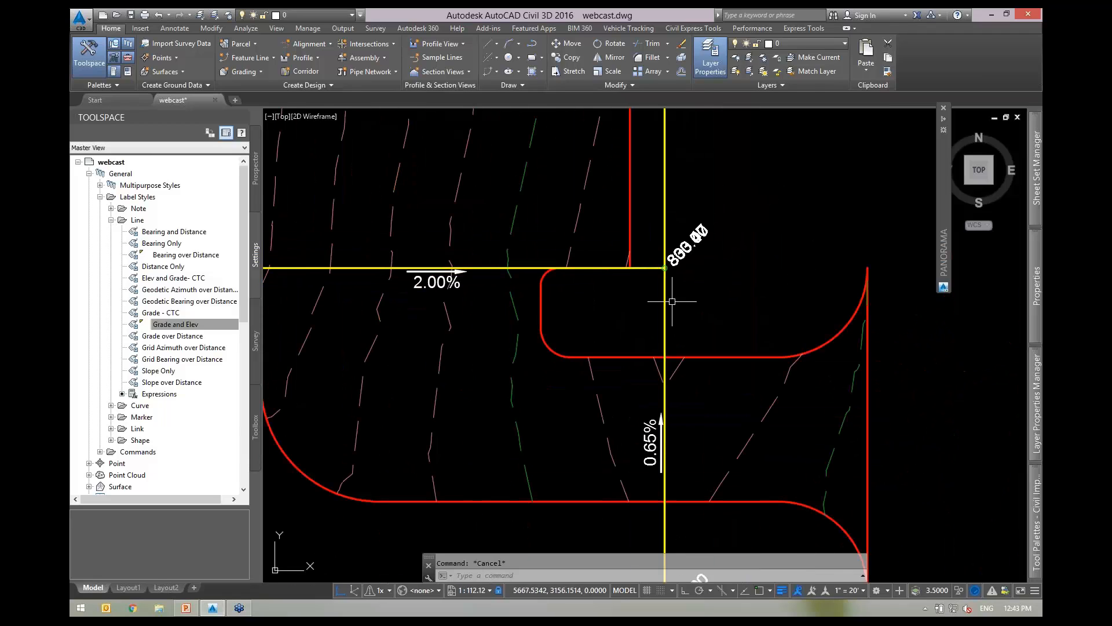
pyautogui.click(648, 441)
pyautogui.write('e')
pyautogui.press('Return')
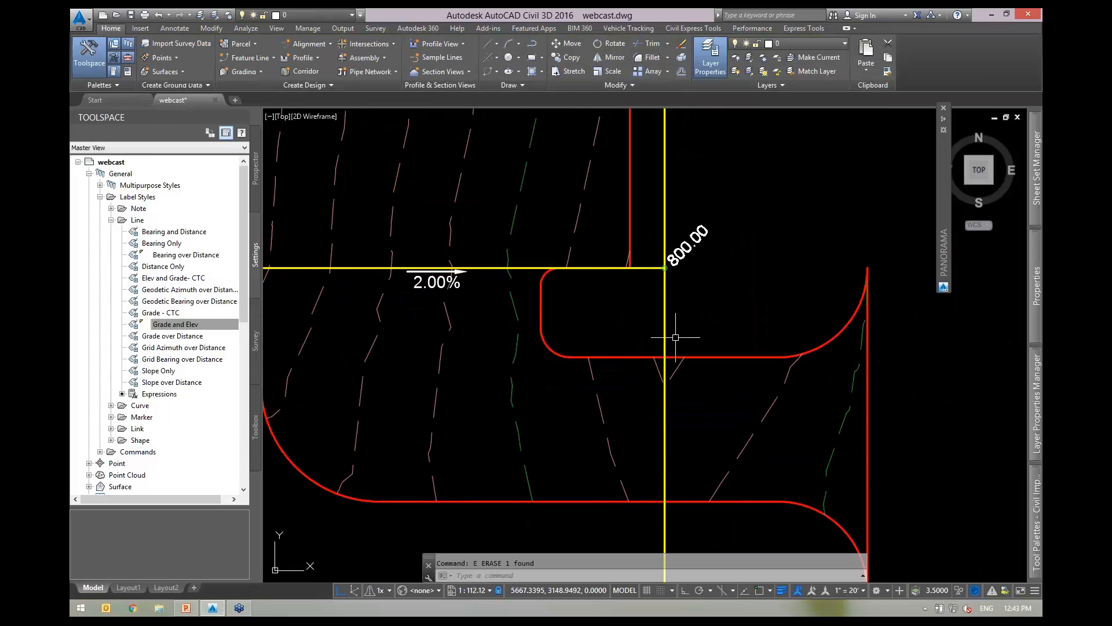
# Regenerate with REA, then select the truncate elev expression under Line label styles.
pyautogui.scroll(-2, 718, 319)
pyautogui.moveTo(609, 343); pyautogui.dragTo(654, 339, button='middle')
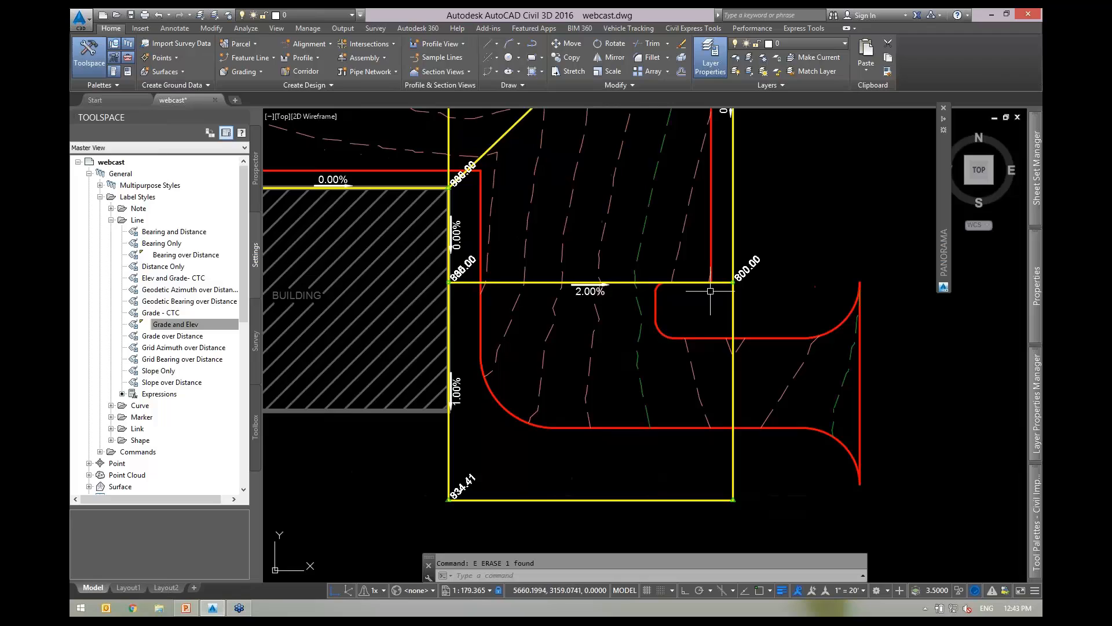
pyautogui.scroll(2, 737, 287)
pyautogui.write('rea')
pyautogui.press('Return')
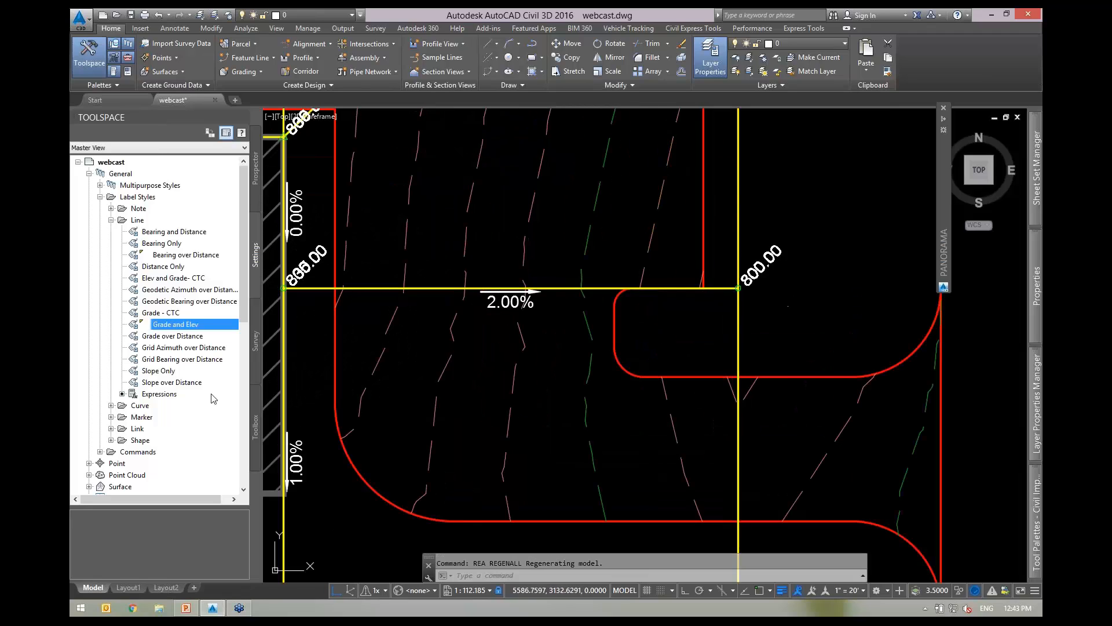
pyautogui.click(160, 394)
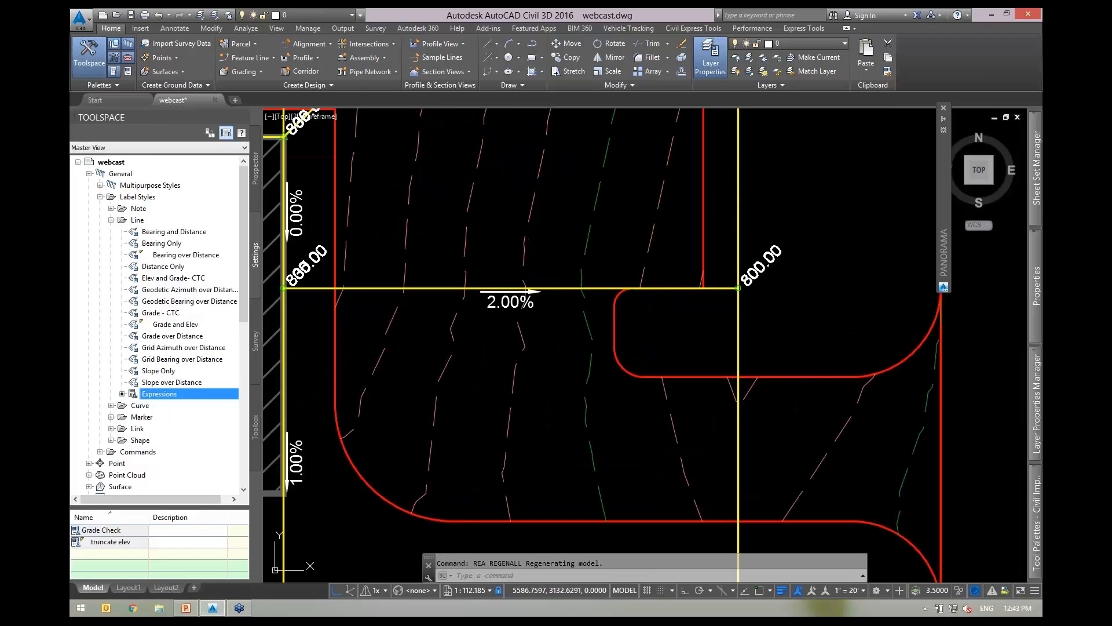
pyautogui.click(119, 543)
# Open the truncate elev expression for editing and close it unchanged.
pyautogui.rightClick(119, 543)
pyautogui.click(142, 490)
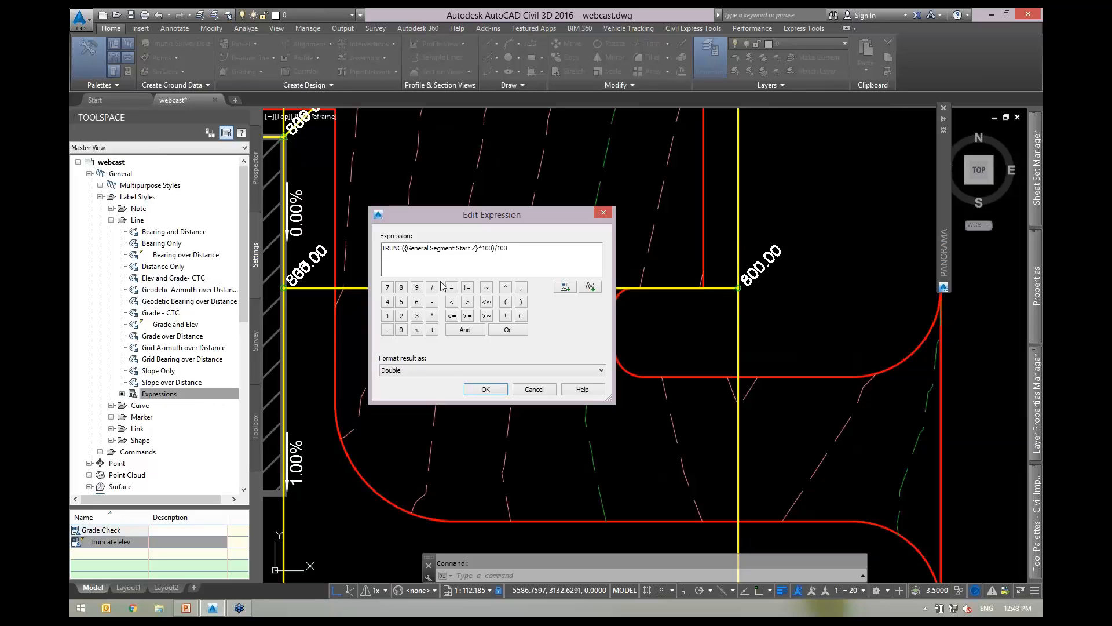
pyautogui.click(485, 389)
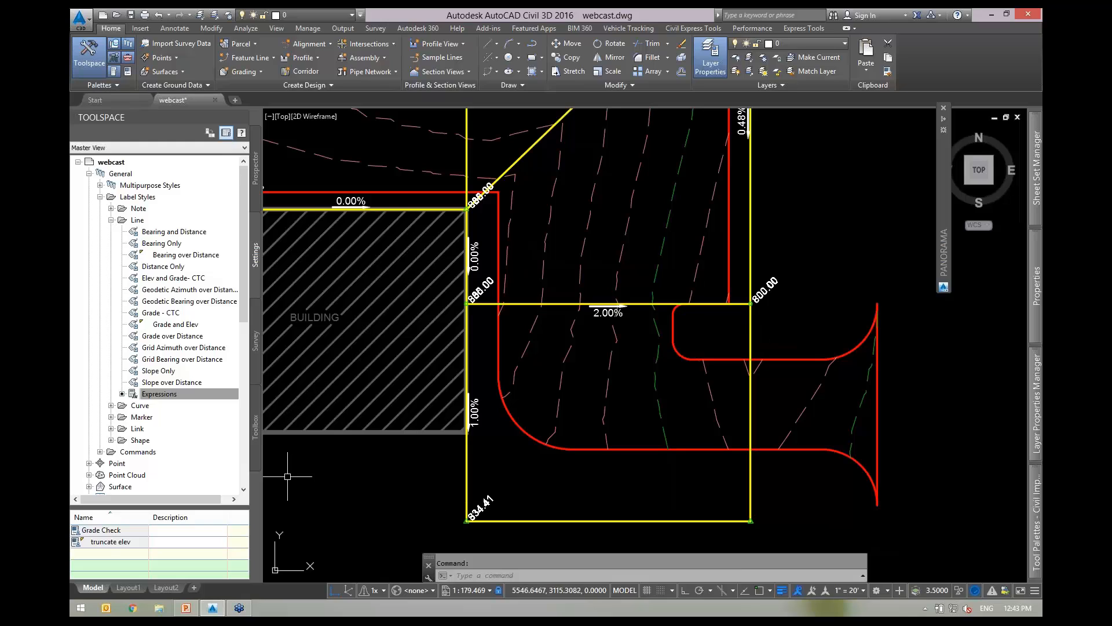
# Change truncate elev to {General Segment Start Z}-TRUNC({General Segment Start Z}/100)*100, then regenerate.
pyautogui.rightClick(108, 542)
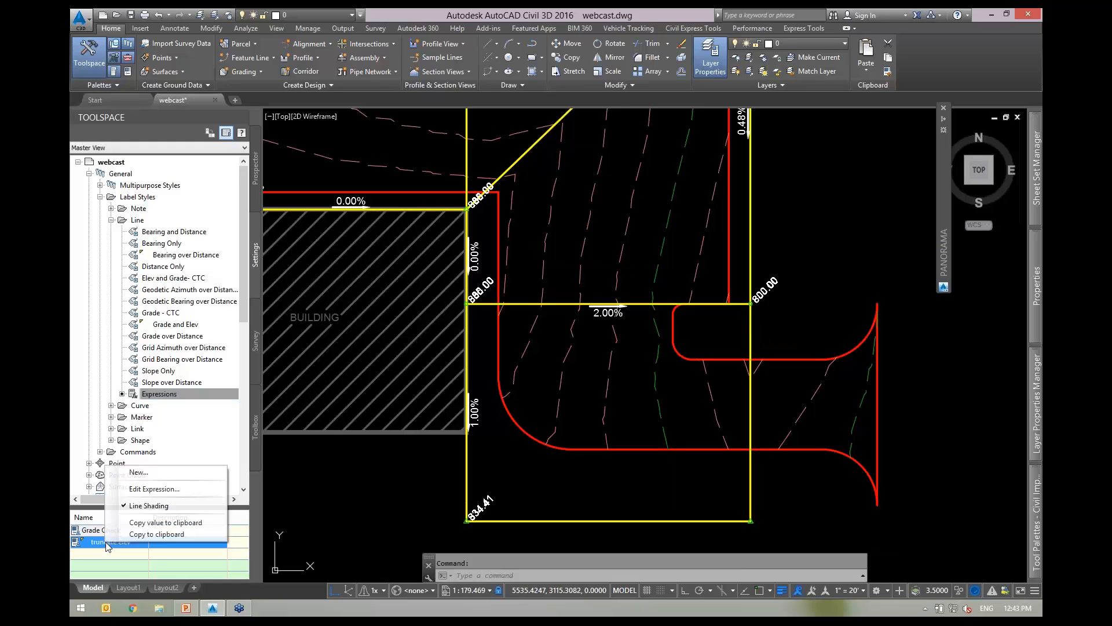
pyautogui.click(142, 489)
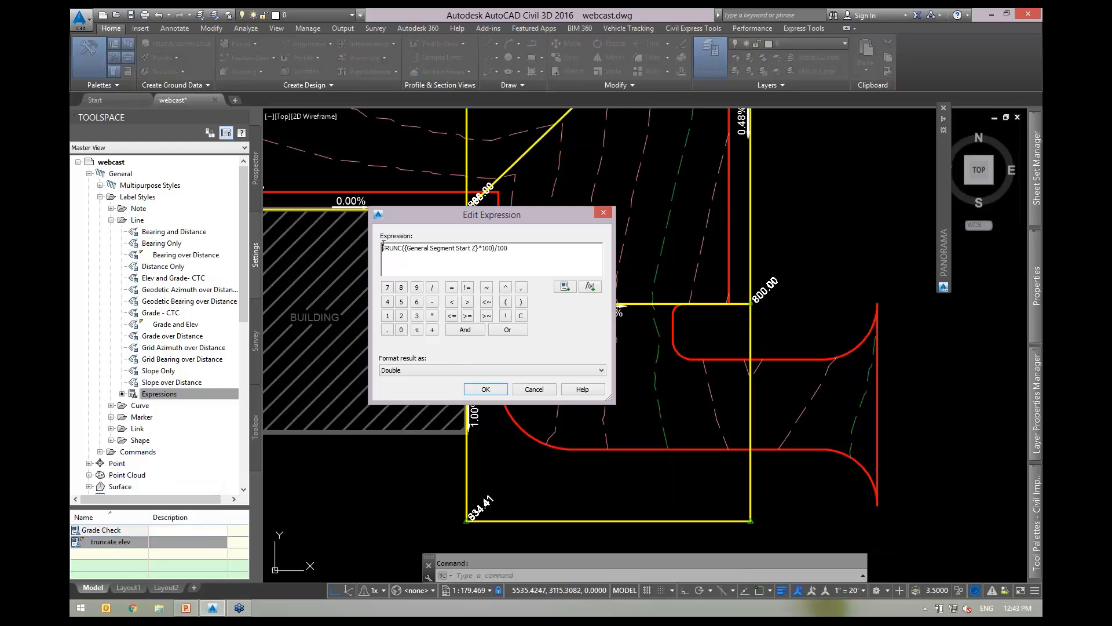
pyautogui.click(565, 288)
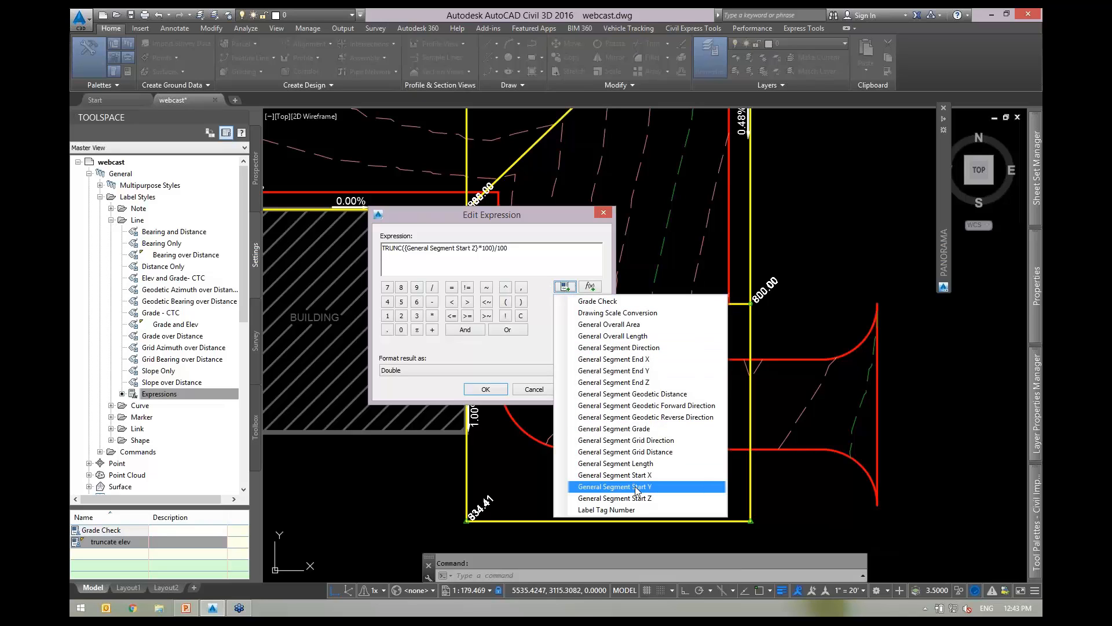
pyautogui.click(624, 500)
pyautogui.write('-')
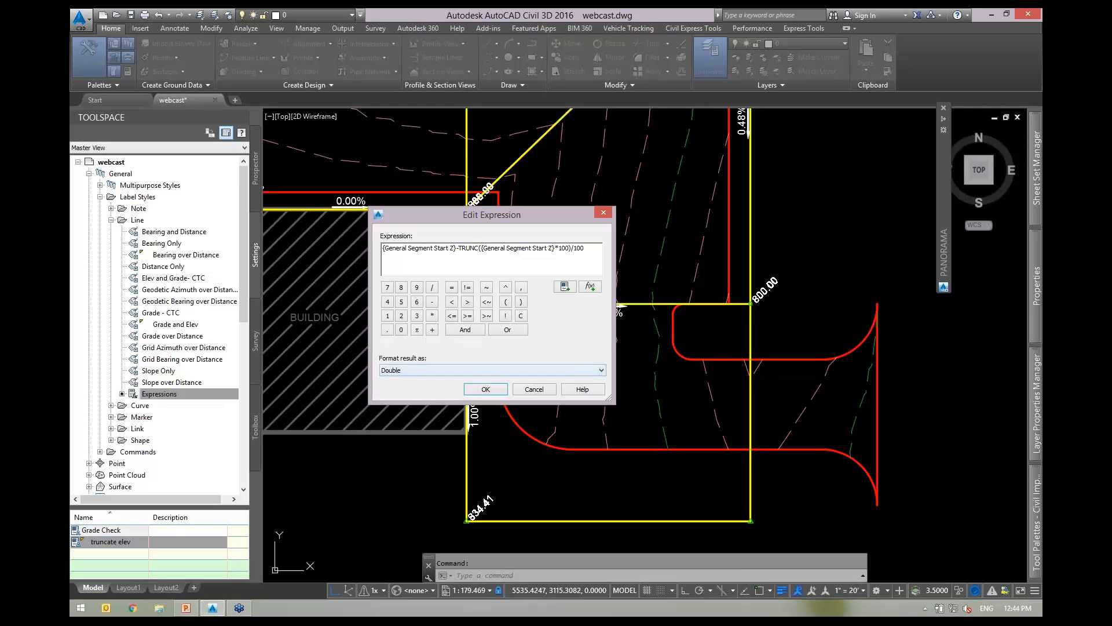
pyautogui.click(559, 248)
pyautogui.click(483, 389)
pyautogui.write('rea')
pyautogui.press('Return')
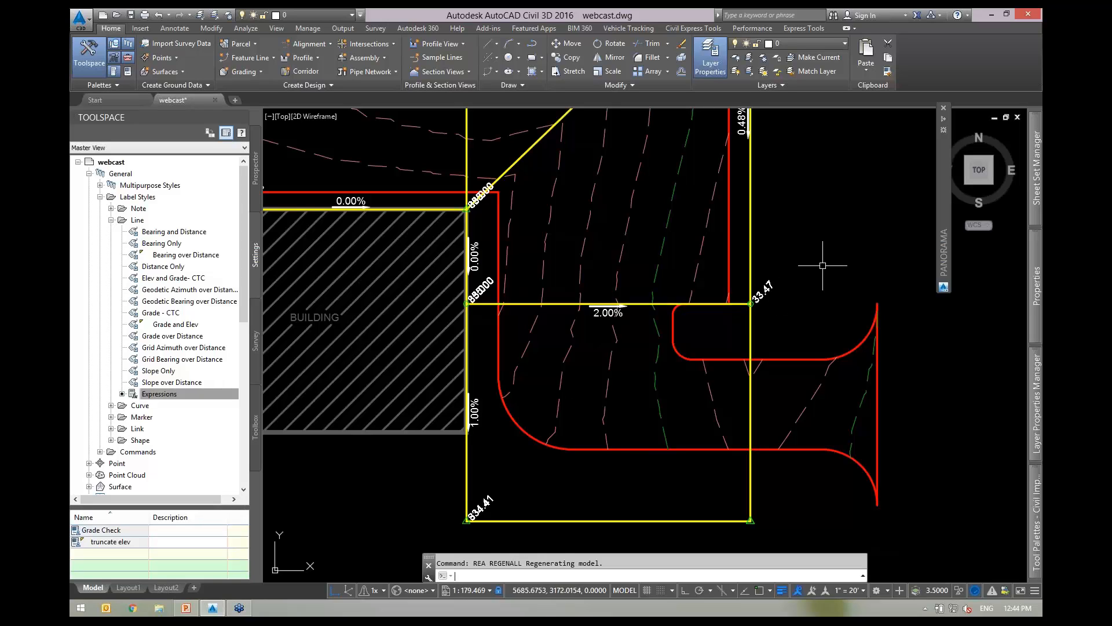
pyautogui.scroll(4, 773, 293)
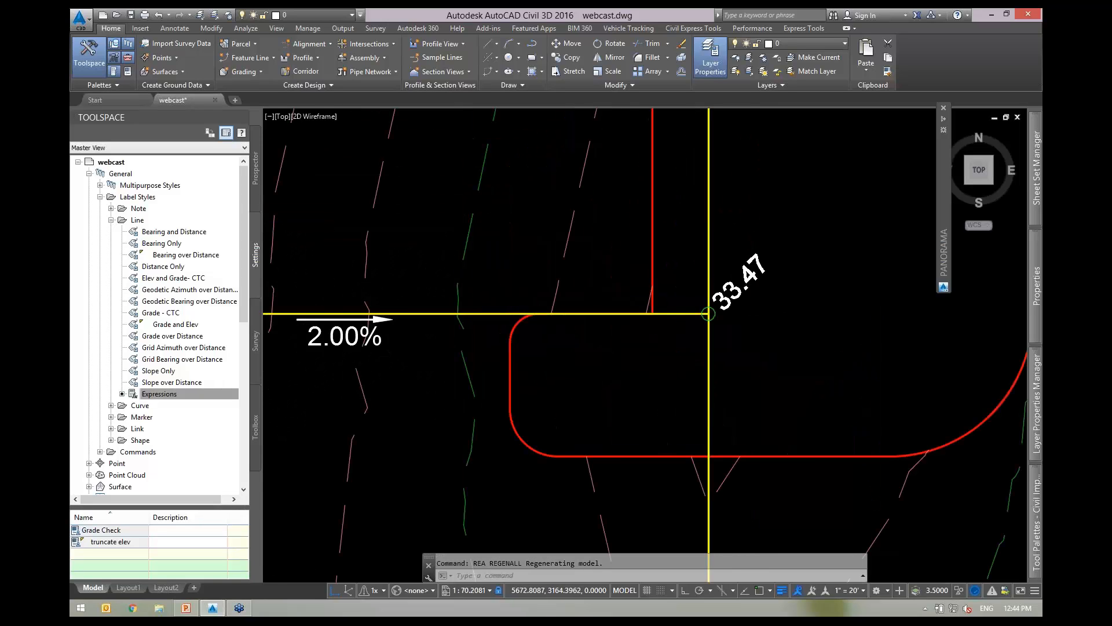
pyautogui.scroll(-3, 774, 301)
pyautogui.scroll(1, 777, 323)
pyautogui.click(669, 288)
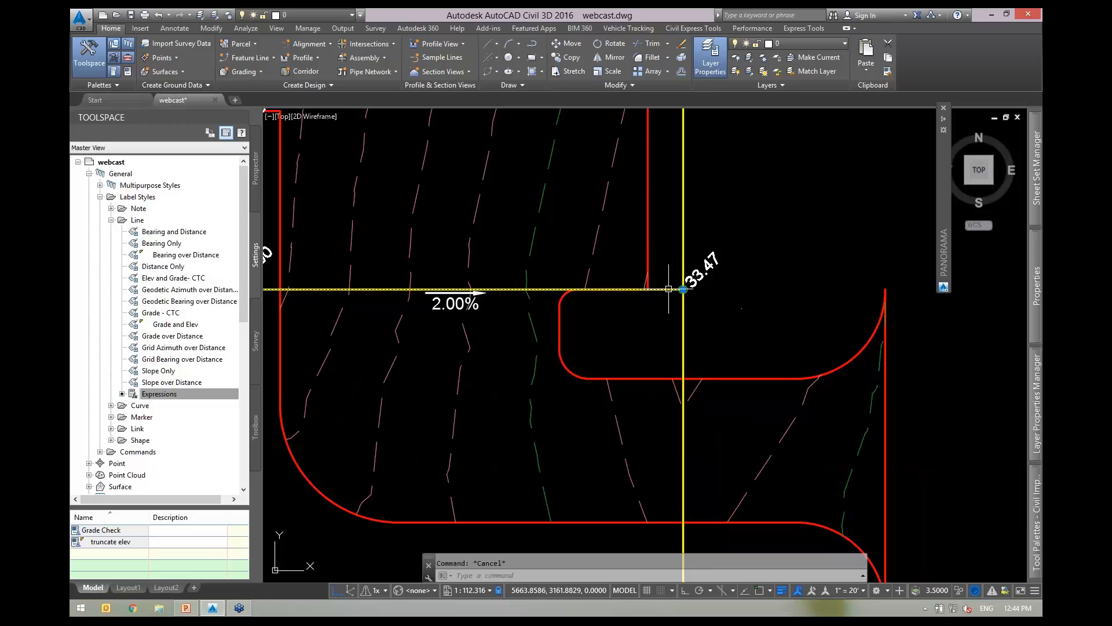
pyautogui.scroll(4, 704, 295)
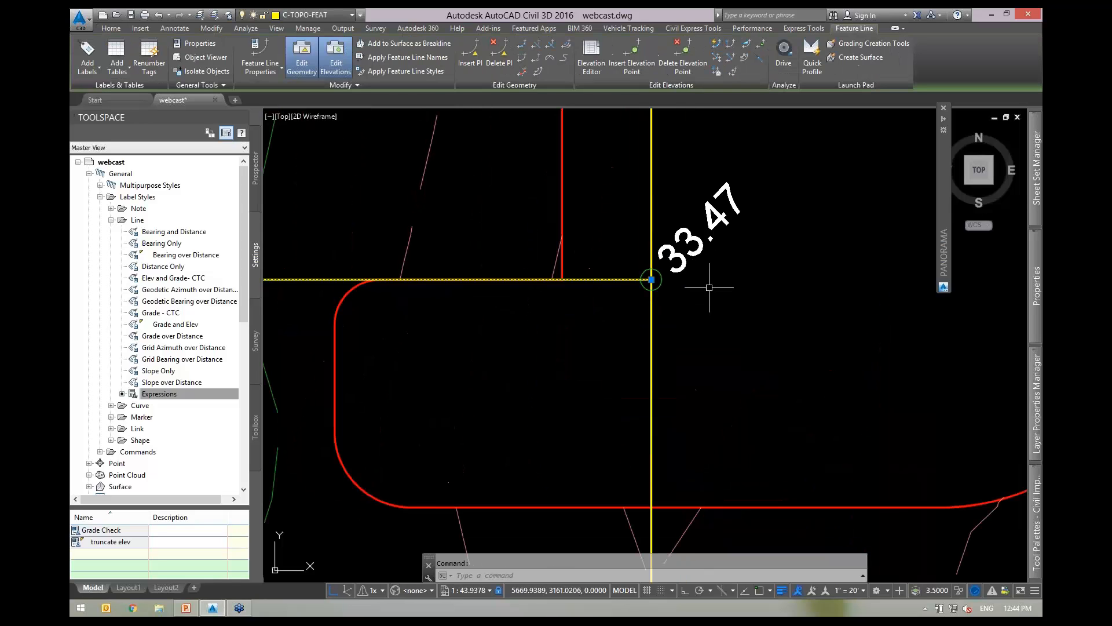
pyautogui.click(716, 47)
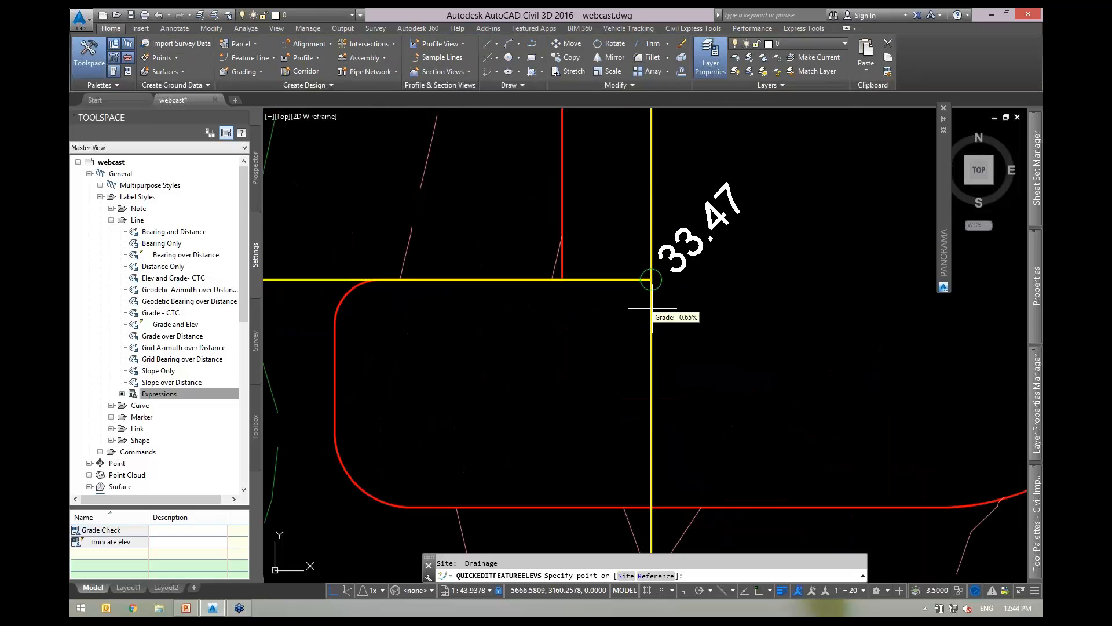
pyautogui.write('s')
pyautogui.press('Return')
pyautogui.click(641, 280)
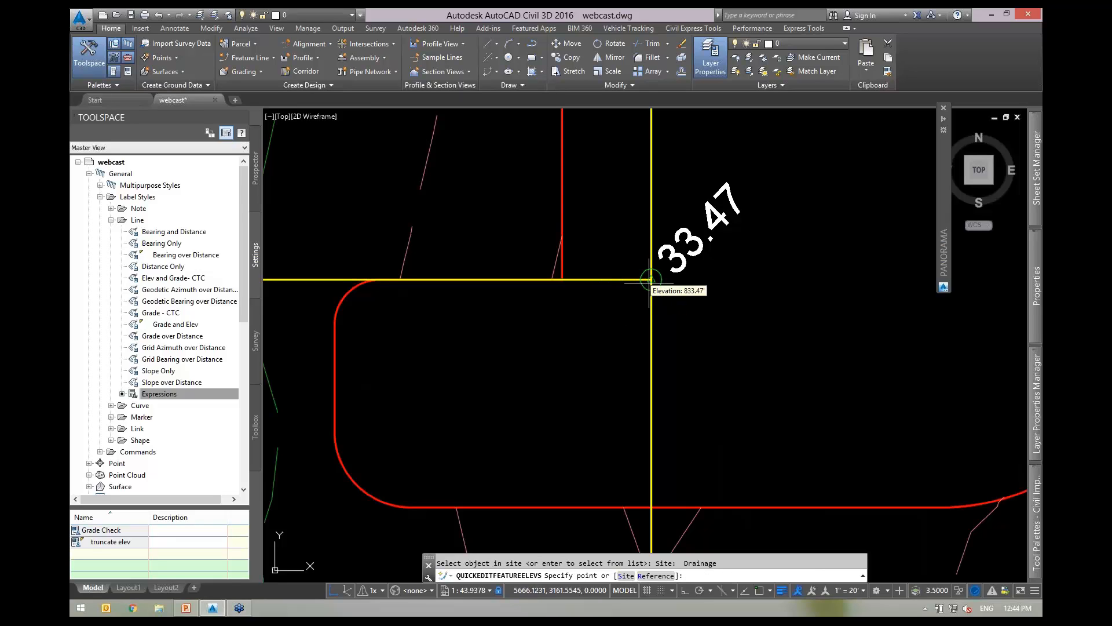
pyautogui.press('Escape')
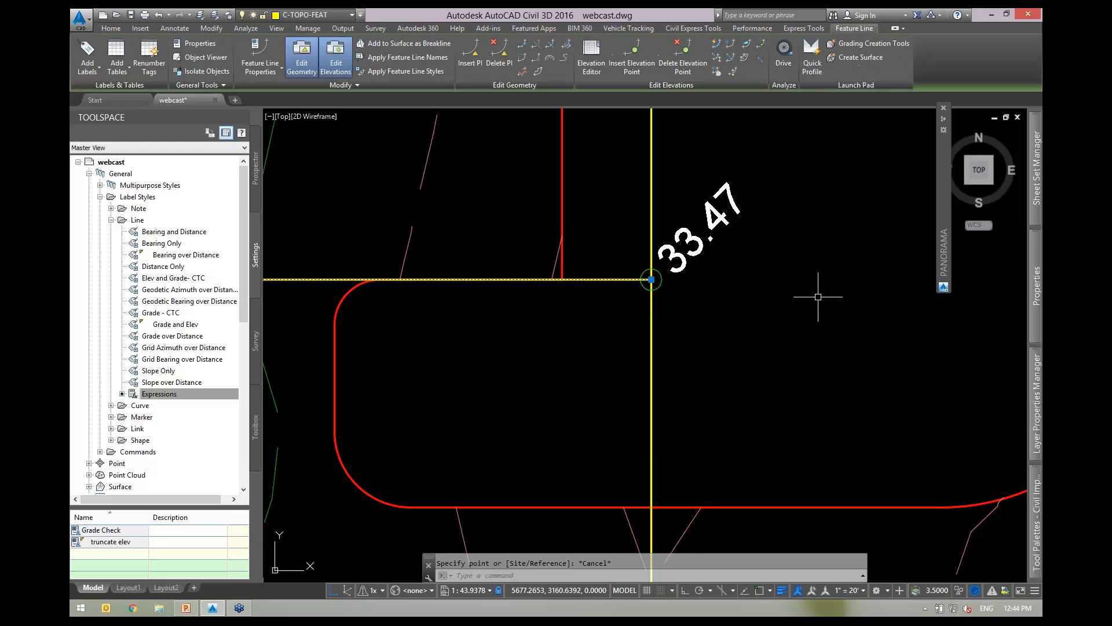
pyautogui.scroll(-6, 787, 289)
pyautogui.press('Escape')
pyautogui.scroll(4, 790, 286)
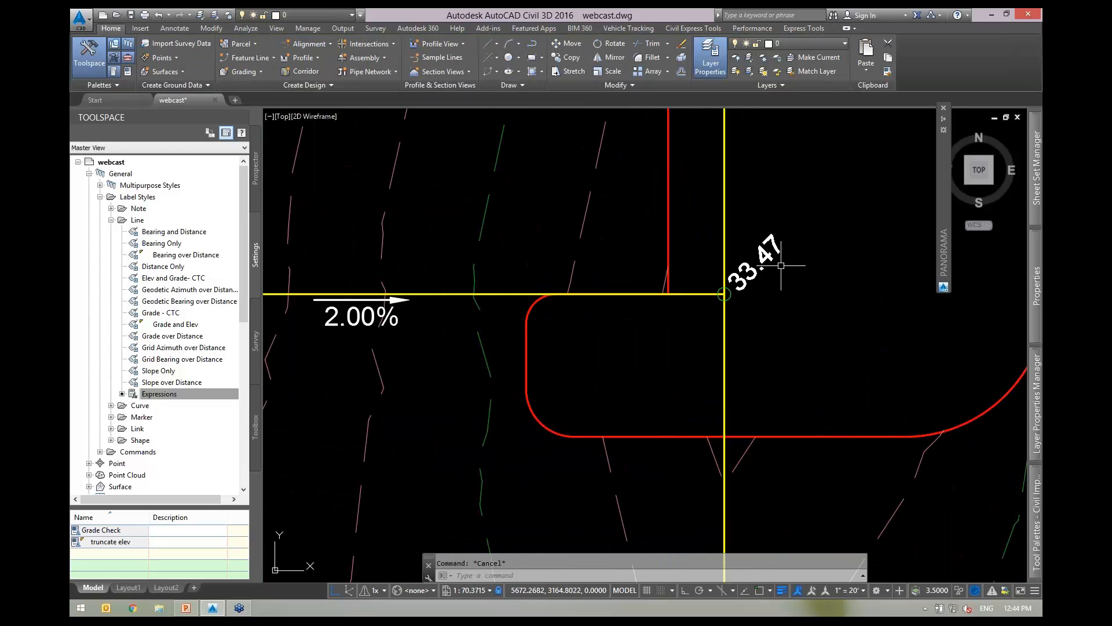
pyautogui.scroll(-6, 806, 257)
pyautogui.scroll(4, 809, 257)
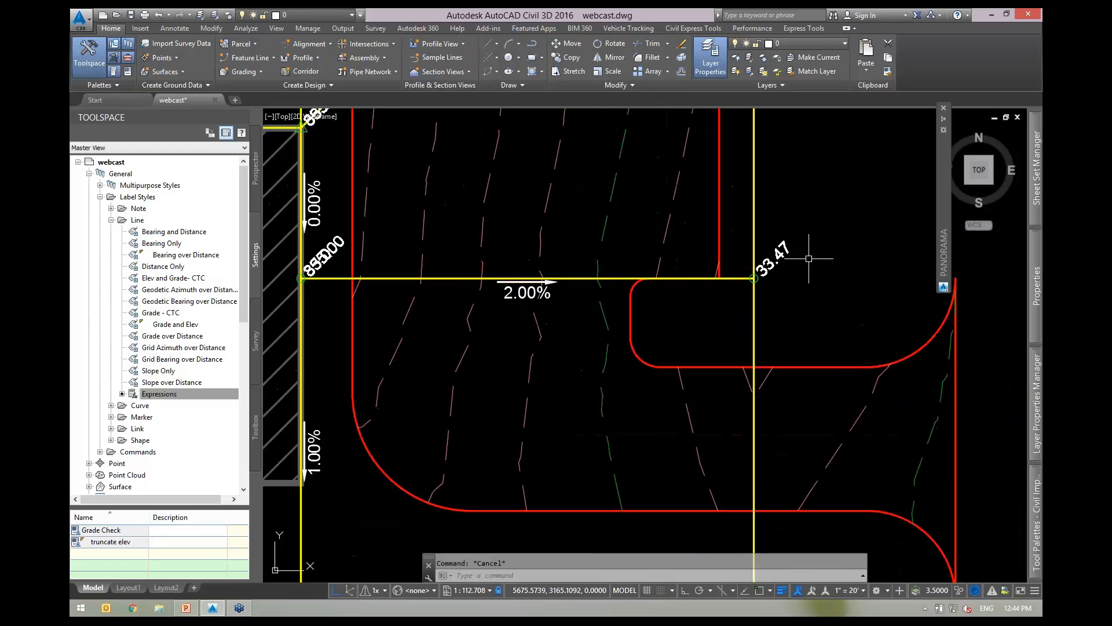
pyautogui.moveTo(699, 331); pyautogui.dragTo(854, 258, button='middle')
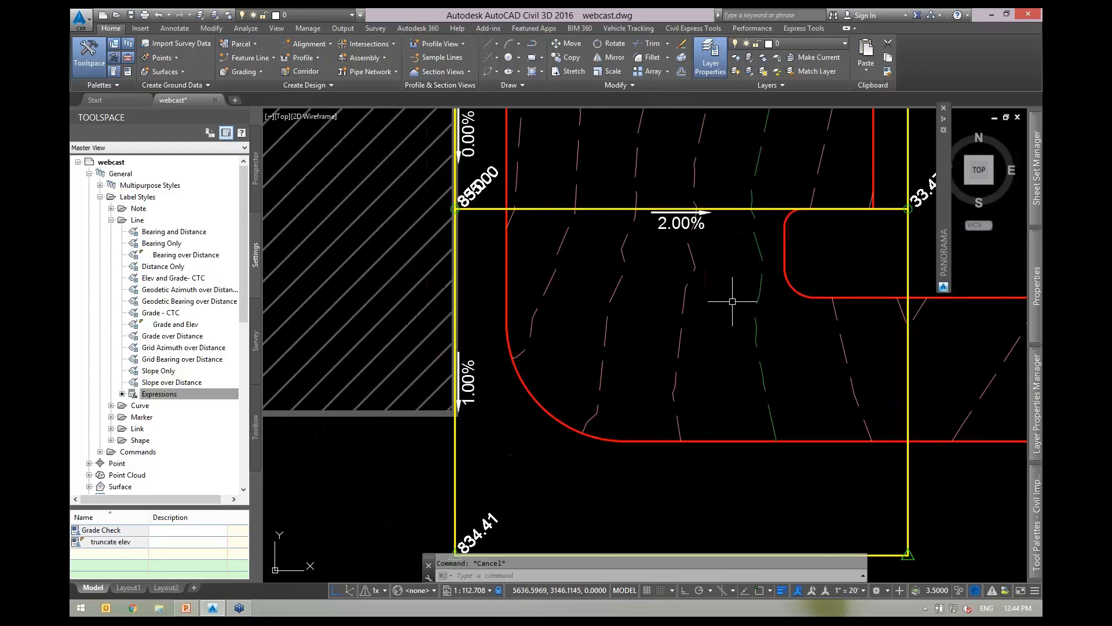
pyautogui.scroll(-2, 737, 297)
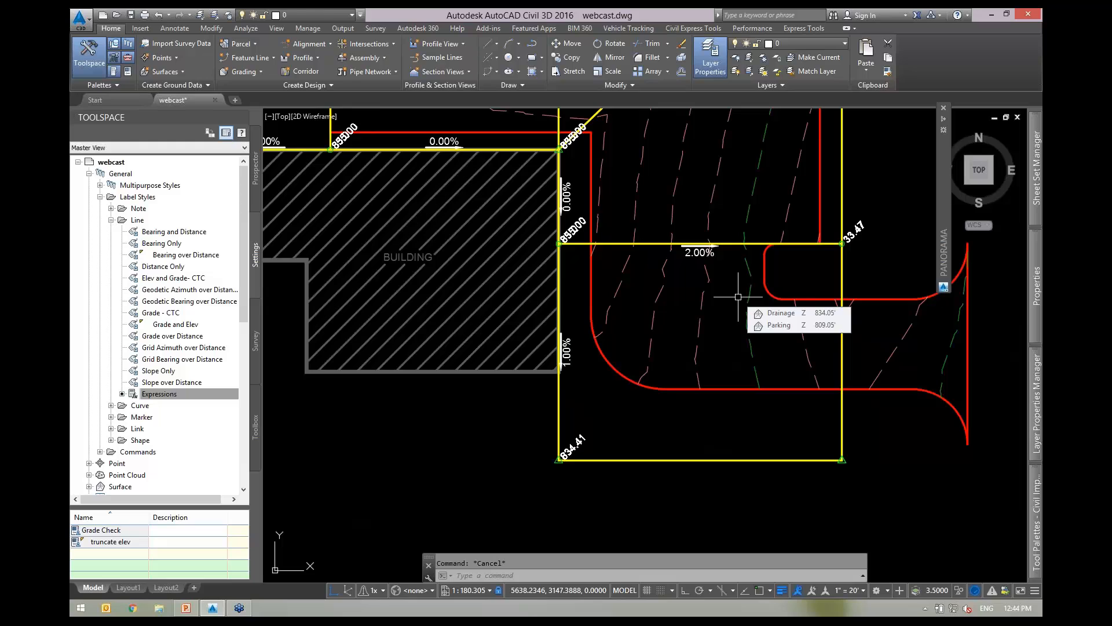
pyautogui.moveTo(900, 263)
pyautogui.mouseDown(button='middle')
pyautogui.moveTo(813, 287)
pyautogui.moveTo(758, 318)
pyautogui.mouseUp(button='middle')
pyautogui.scroll(4, 735, 299)
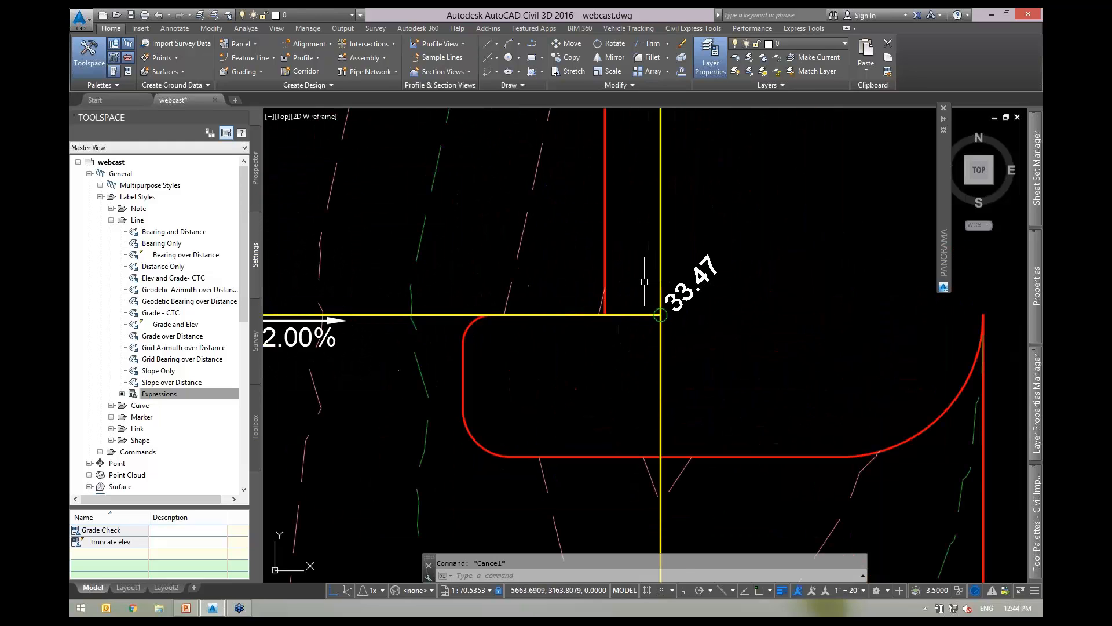
pyautogui.scroll(-2, 729, 306)
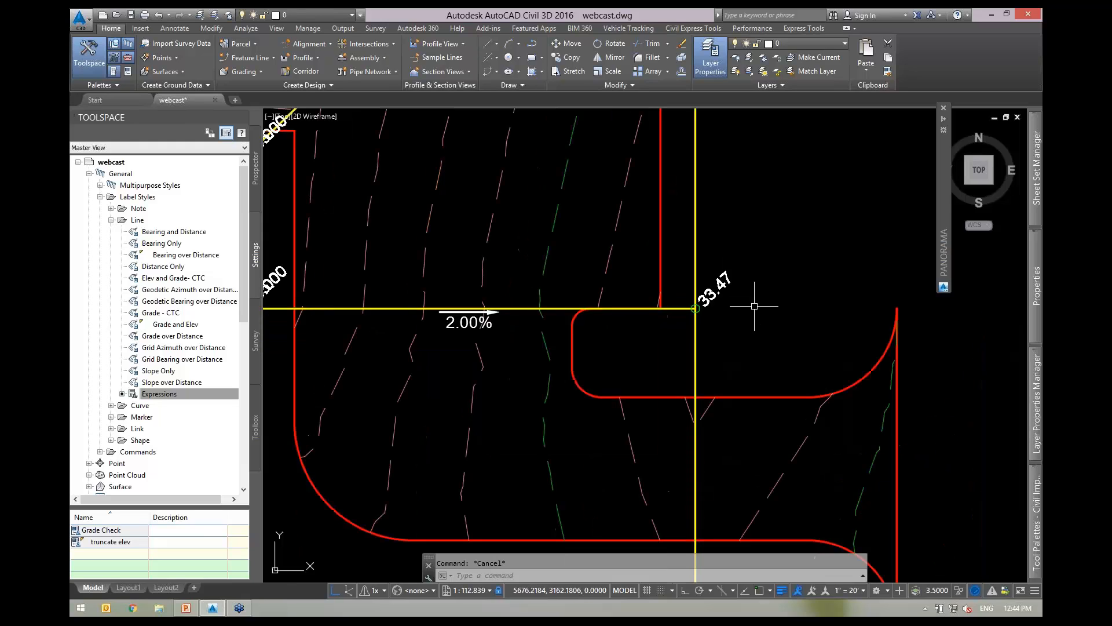
pyautogui.moveTo(602, 383); pyautogui.dragTo(653, 341, button='middle')
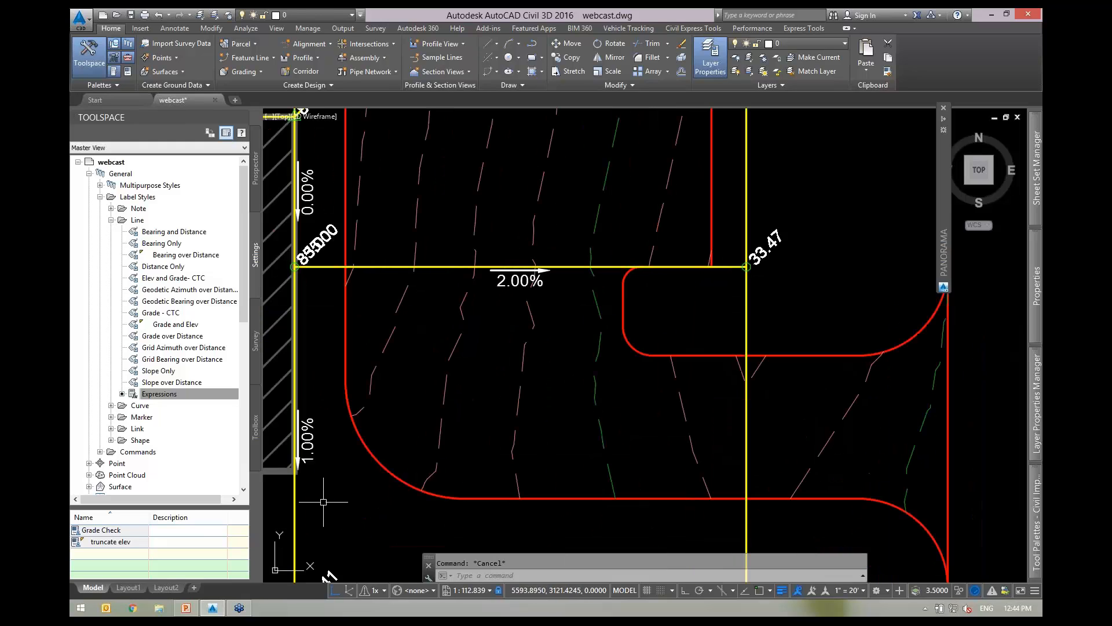